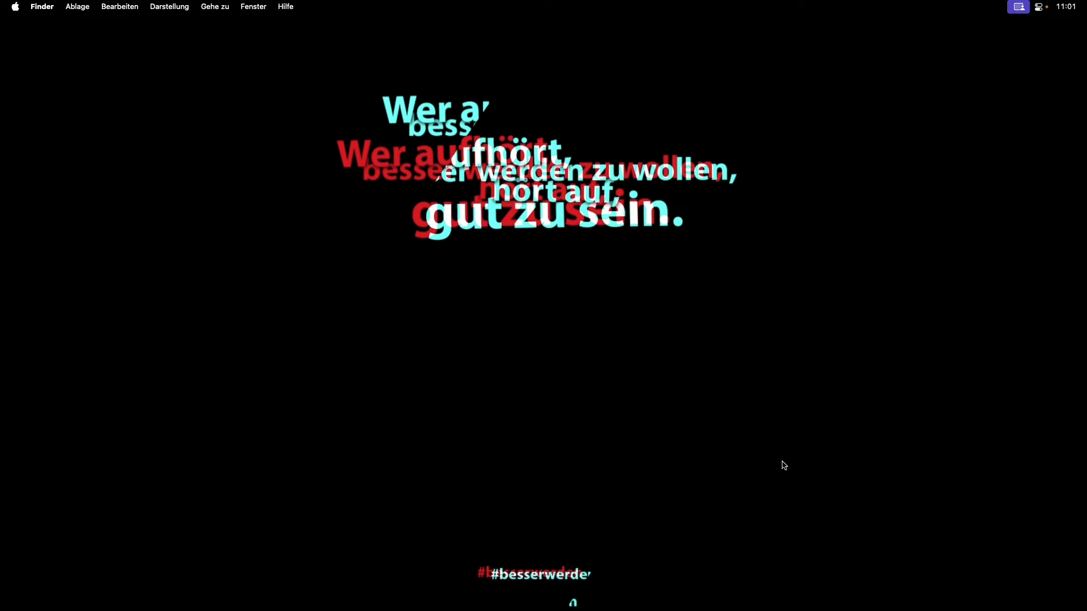
Bring Lightroom Classic's library of the 156-photo 2023 tourism shoot to the front
left_click(528, 588)
mouse_move(481, 297)
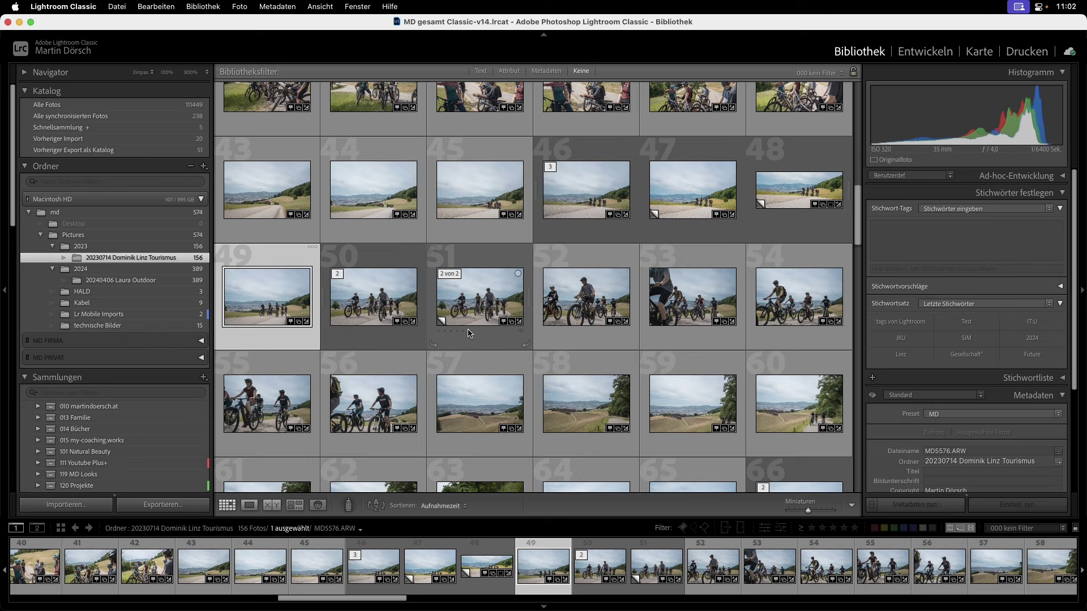
Open photo 45, the cyclists riding up the hill road, in the Develop module
left_click(457, 173)
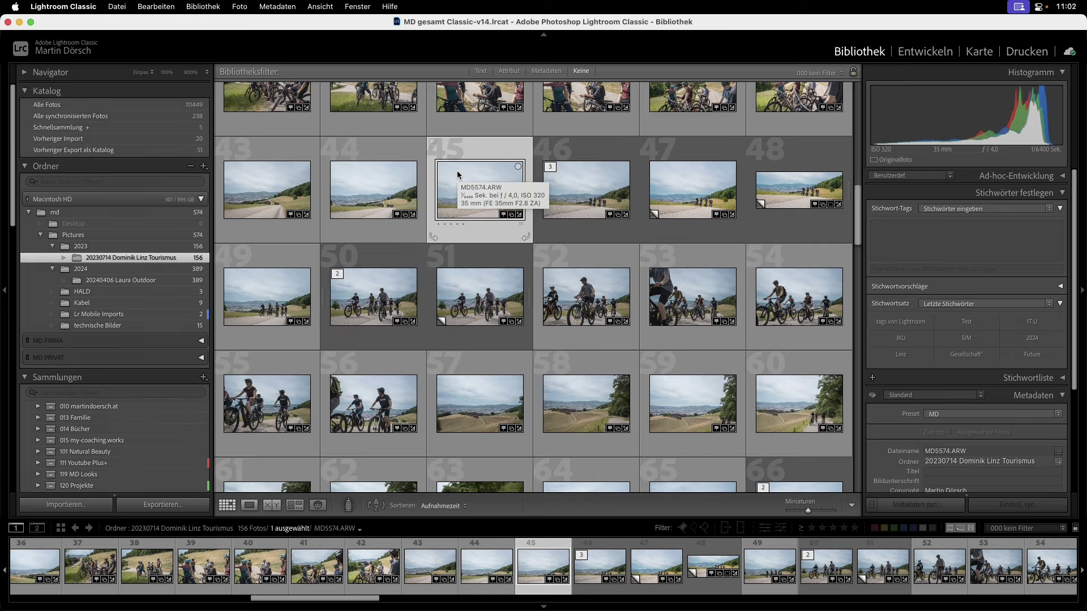
key("d")
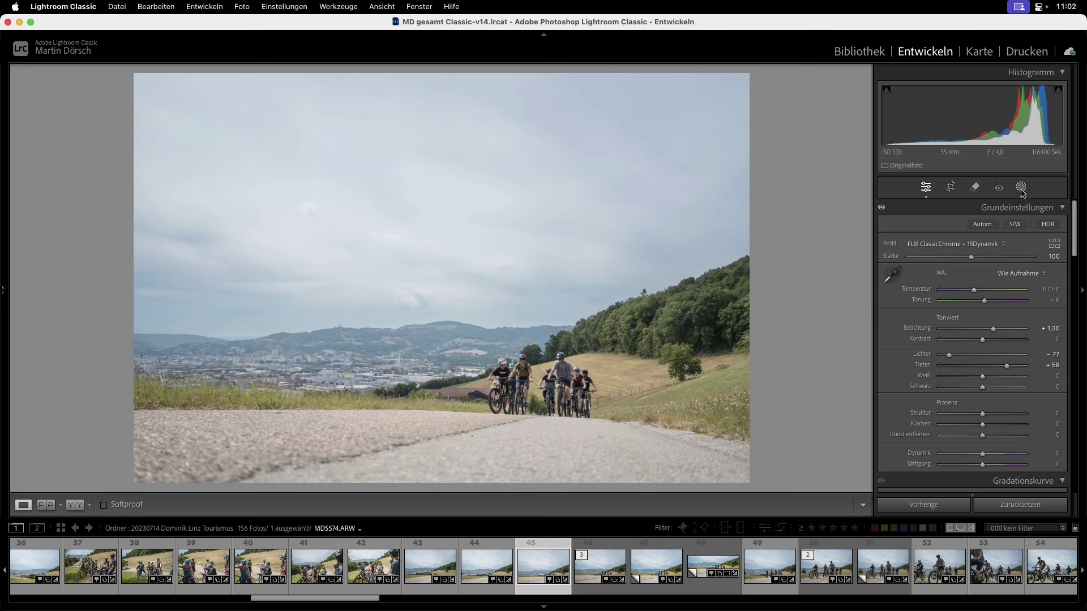
Compare the photo with and without its Himmel sky mask, then delete that mask
left_click(1022, 187)
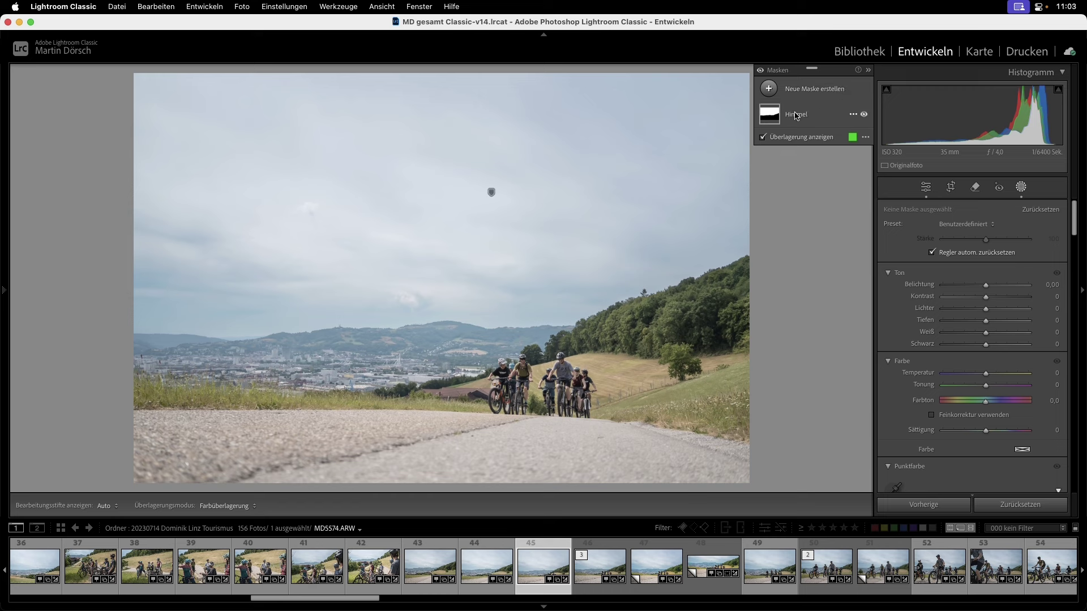
left_click(865, 115)
left_click(865, 115)
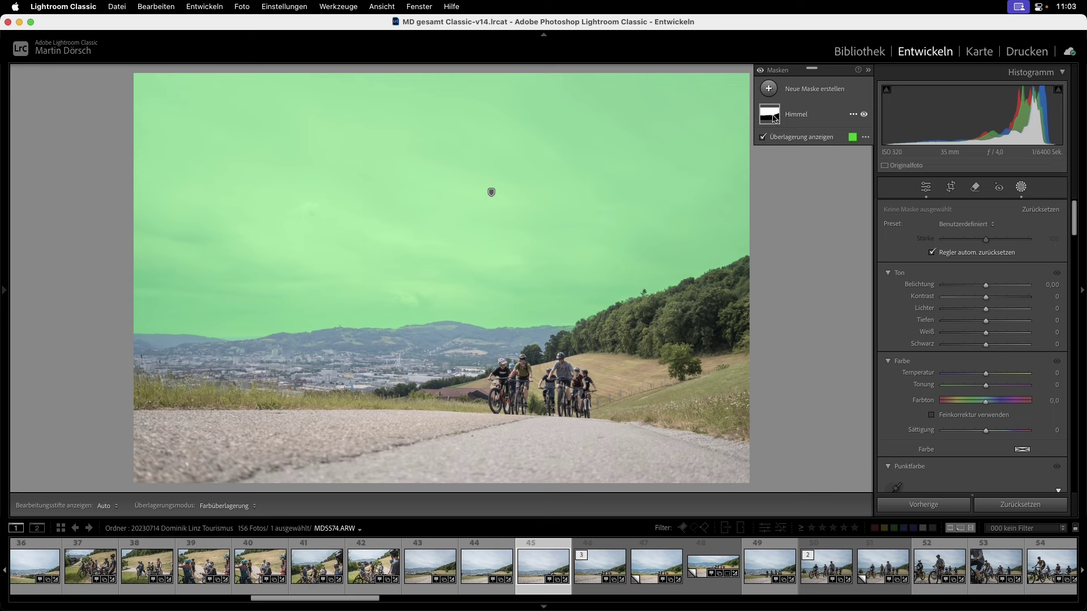
mouse_move(770, 113)
left_click(773, 117)
mouse_move(798, 135)
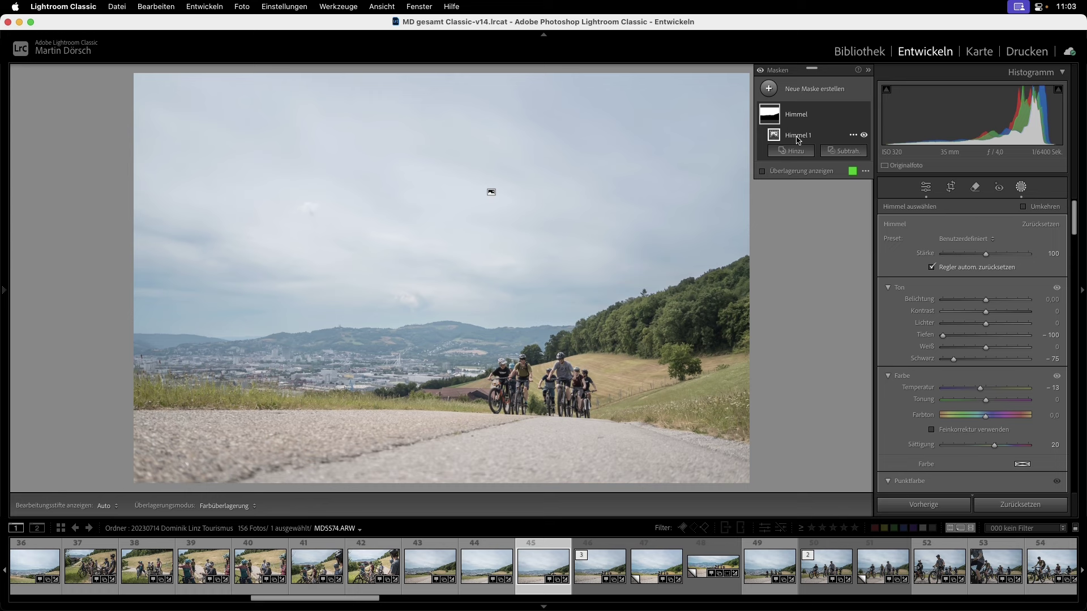
left_click(853, 115)
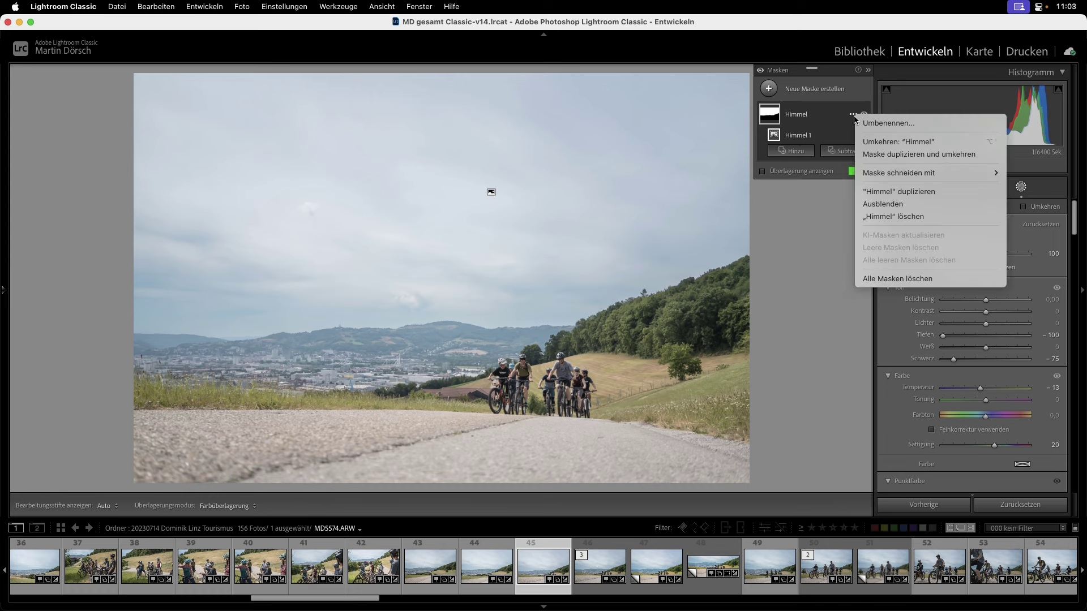
left_click(891, 216)
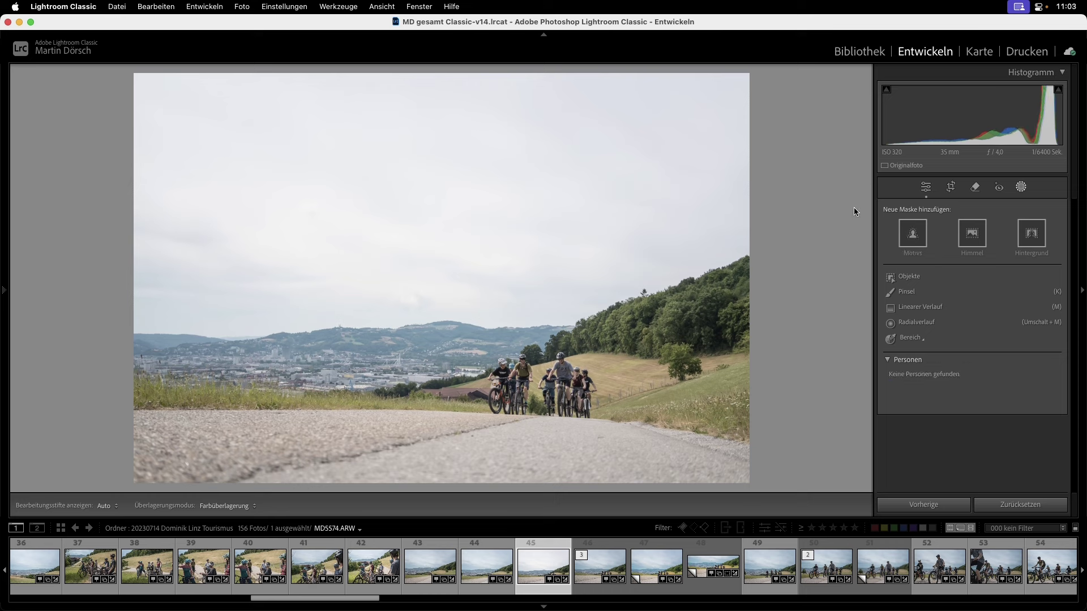
Refresh people detection in Masking and create a new Pinsel brush mask
left_click(1022, 187)
left_click(907, 292)
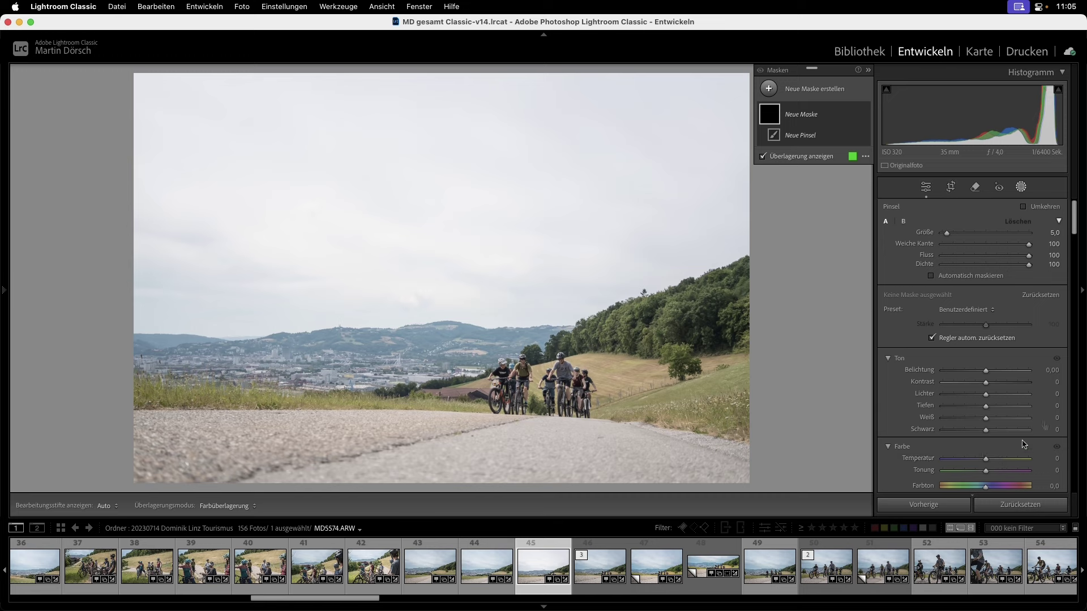
Lower the photo's Belichtung in Grundeinstellungen from +1.30 to about +0.85
scroll(983, 415, "down", 3)
scroll(983, 415, "down", 4)
scroll(982, 415, "down", 4)
scroll(982, 415, "down", 4)
scroll(981, 412, "down", 4)
scroll(981, 412, "down", 3)
scroll(982, 414, "down", 5)
scroll(982, 414, "down", 5)
scroll(982, 415, "down", 5)
scroll(982, 415, "down", 1)
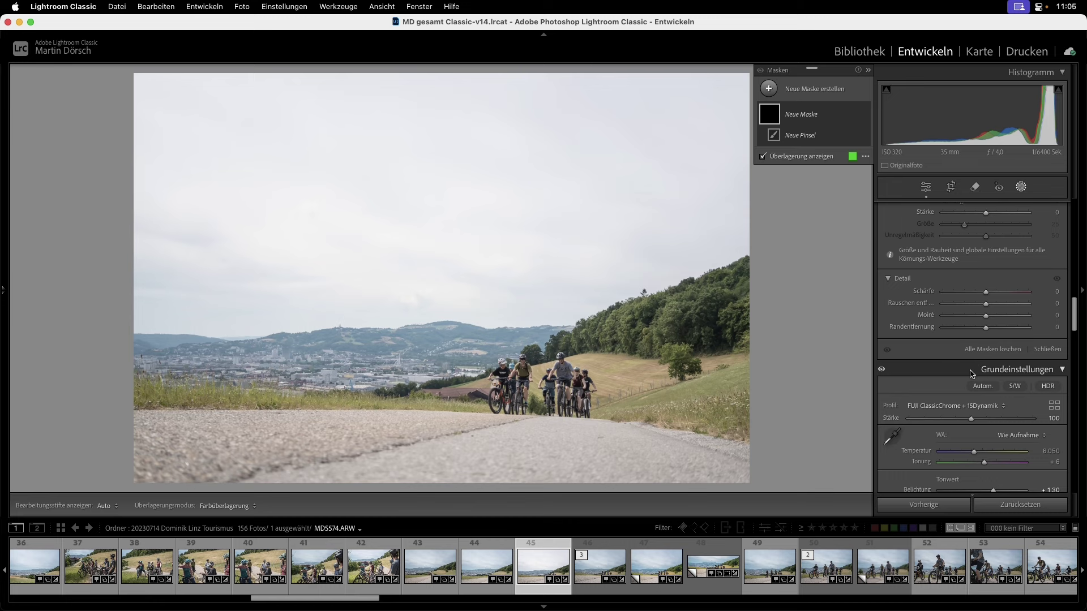
scroll(971, 373, "down", 3)
mouse_move(993, 426)
left_mouse_down()
mouse_move(955, 432)
mouse_move(988, 429)
left_mouse_up()
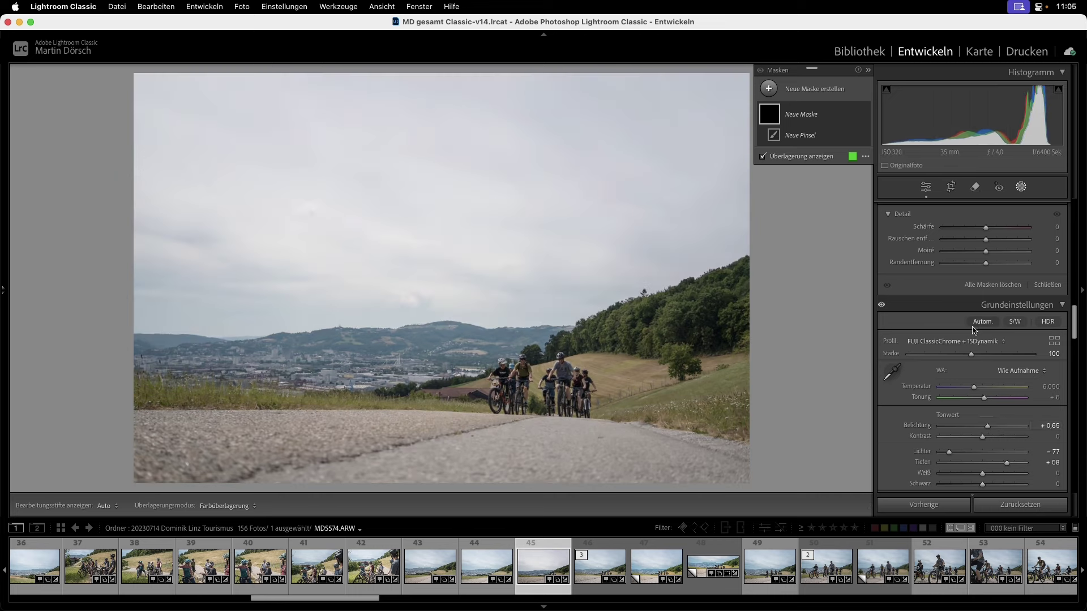
Scroll through the develop panel and back up to the brush settings
scroll(998, 323, "up", 3)
scroll(998, 324, "up", 3)
scroll(998, 323, "up", 3)
scroll(998, 323, "up", 3)
scroll(998, 324, "down", 3)
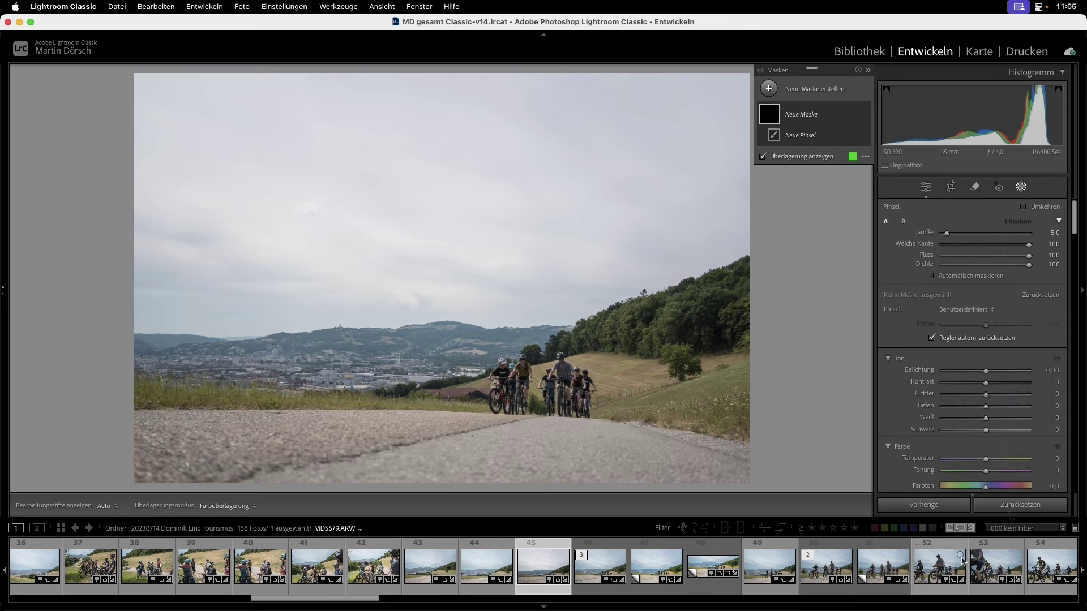
scroll(985, 292, "down", 2)
scroll(985, 293, "down", 2)
scroll(986, 293, "down", 2)
scroll(986, 293, "down", 2)
scroll(985, 293, "down", 1)
scroll(985, 293, "down", 1)
scroll(986, 293, "down", 2)
scroll(985, 293, "down", 2)
scroll(986, 293, "down", 2)
scroll(985, 292, "down", 3)
scroll(986, 292, "down", 3)
scroll(986, 293, "down", 2)
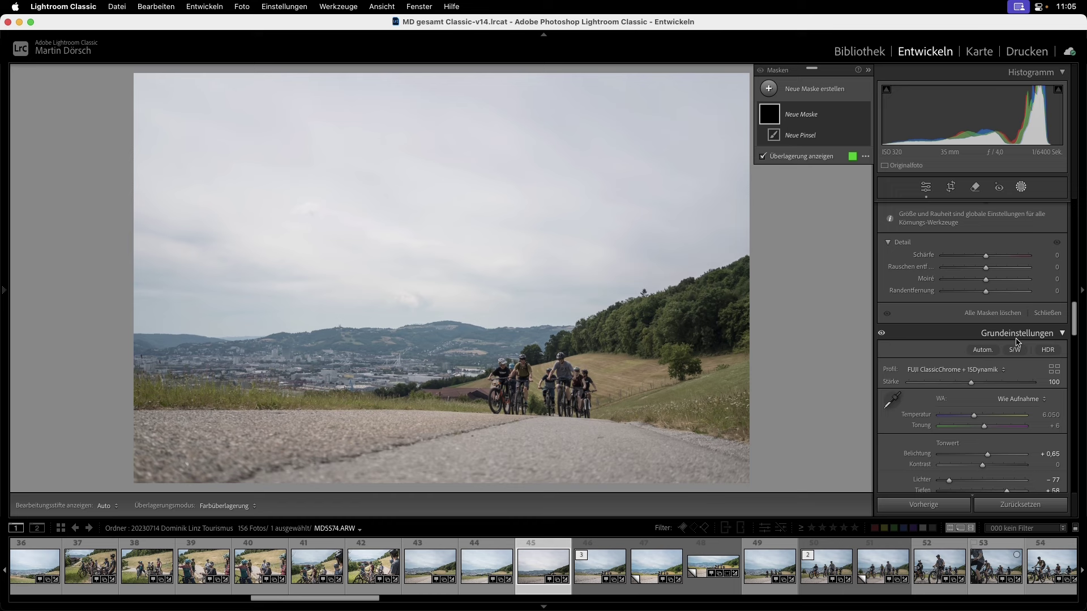
scroll(985, 318, "up", 3)
scroll(964, 280, "up", 3)
scroll(964, 280, "up", 3)
scroll(487, 351, "up", 2)
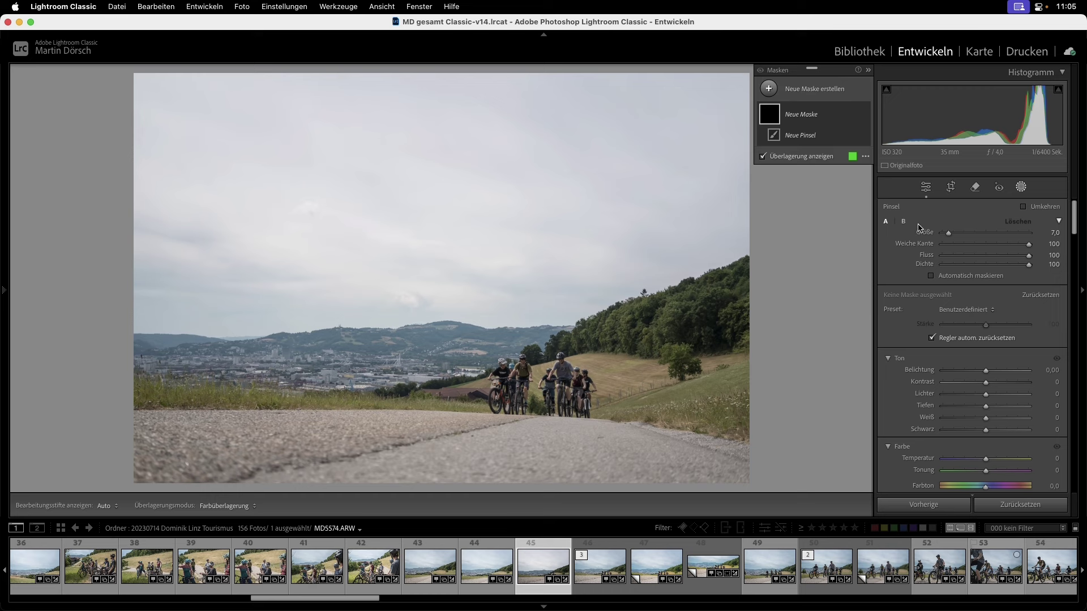
Enlarge the brush by dragging its Größe slider much higher
left_click_drag(948, 233, 960, 237)
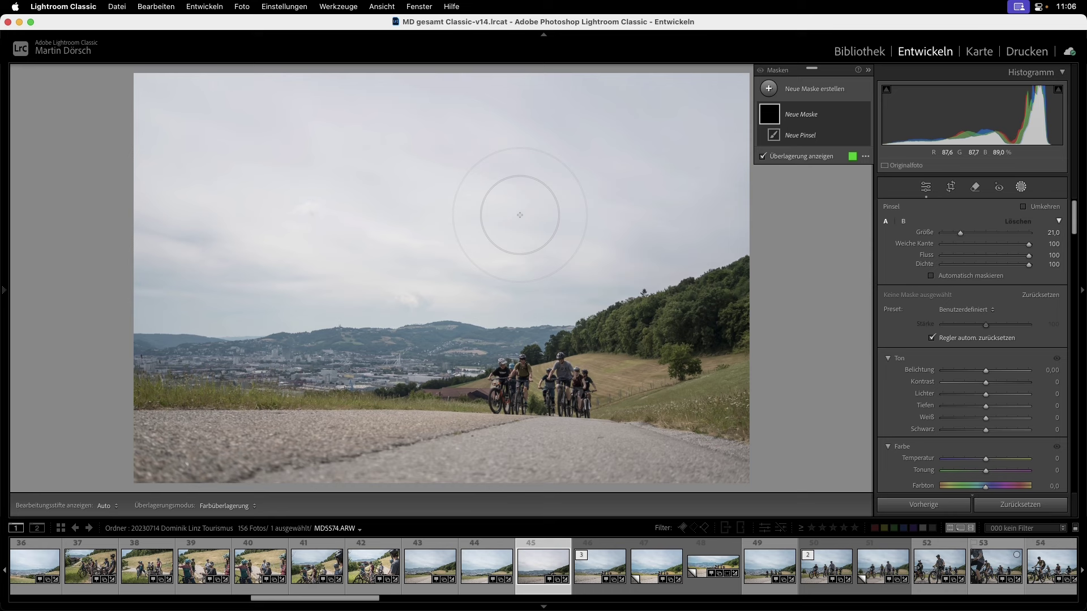
mouse_move(960, 233)
left_mouse_down()
mouse_move(979, 234)
mouse_move(967, 233)
left_mouse_up()
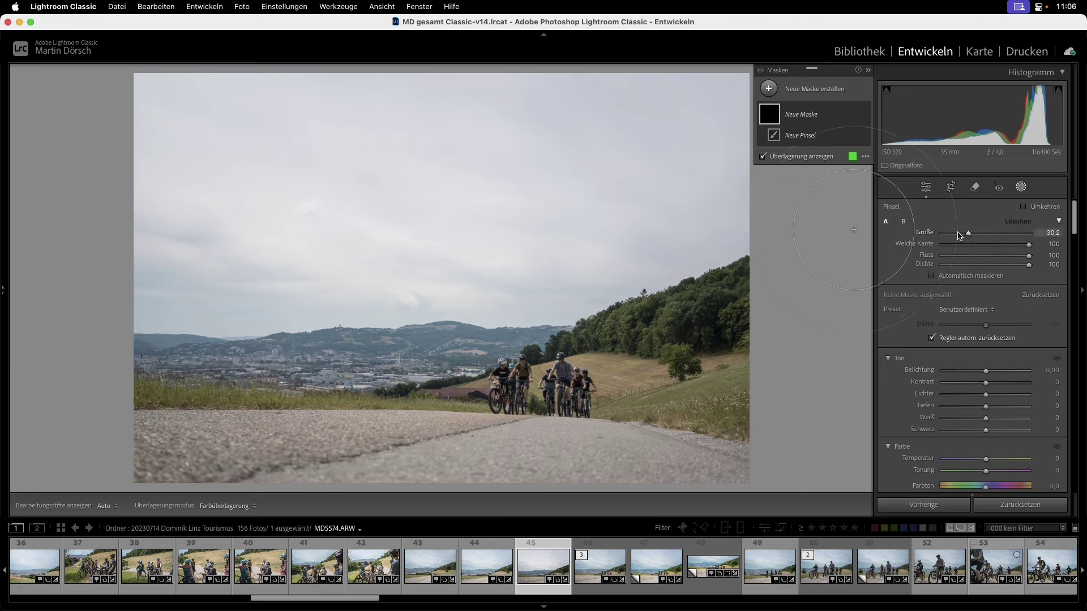
scroll(503, 226, "down", 2)
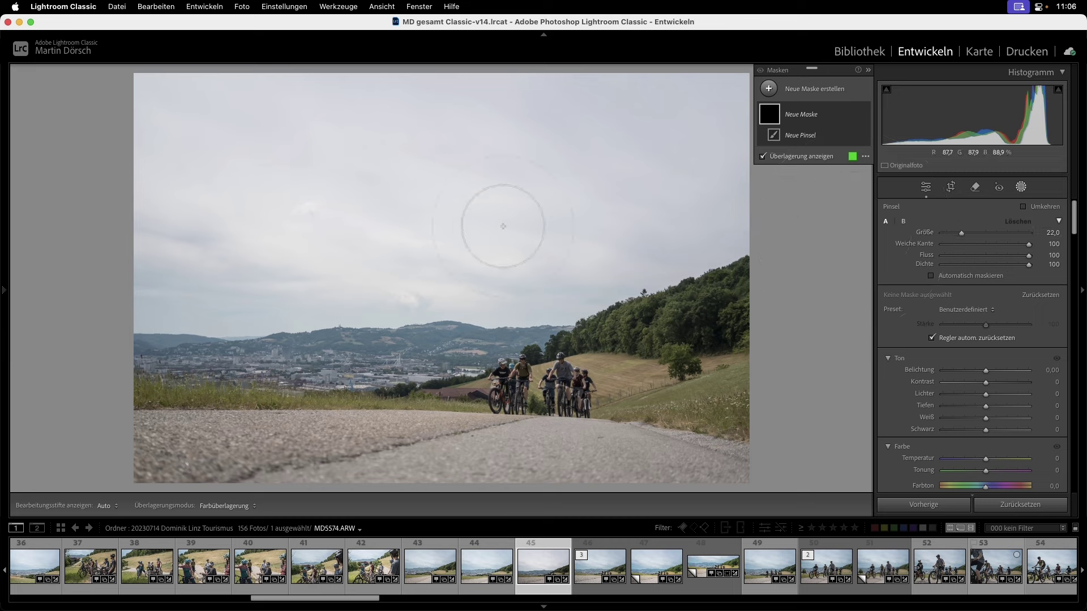
scroll(503, 226, "down", 4)
scroll(503, 227, "up", 4)
scroll(502, 226, "down", 2)
scroll(503, 226, "down", 2)
scroll(503, 226, "up", 2)
scroll(502, 226, "down", 4)
scroll(502, 227, "down", 1)
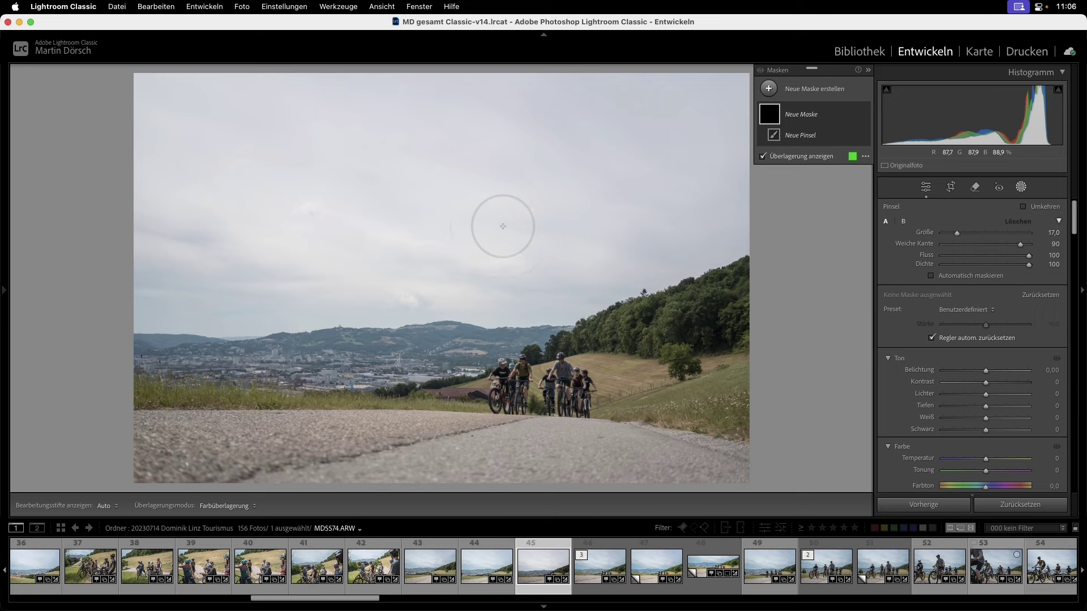
Make the brush edge fully soft, shrink it slightly, and paint over the cyclists and hillside
key("shift+bracketright")
key("bracketleft")
key("bracketleft")
key("bracketleft")
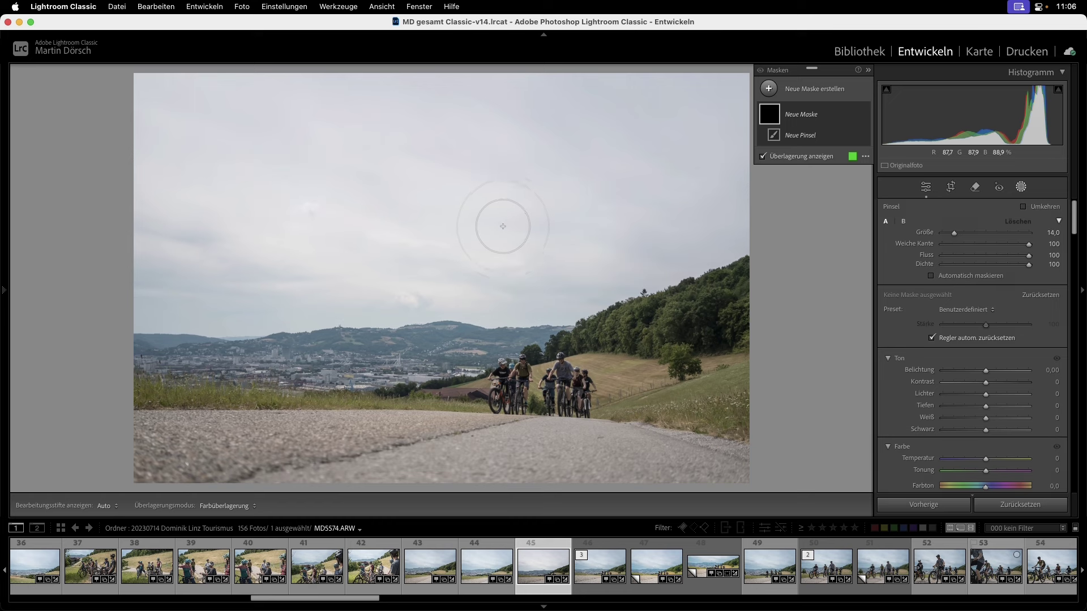
mouse_move(575, 399)
left_mouse_down()
mouse_move(607, 367)
mouse_move(548, 385)
left_mouse_up()
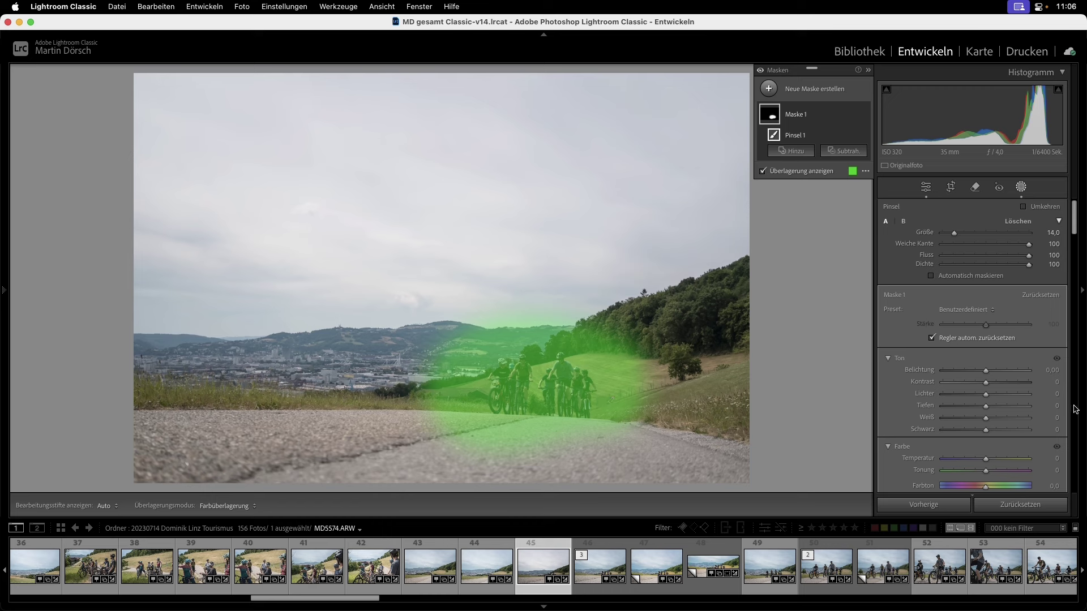
Raise the cyclist brush mask's exposure to +3.19
left_click_drag(986, 370, 1020, 372)
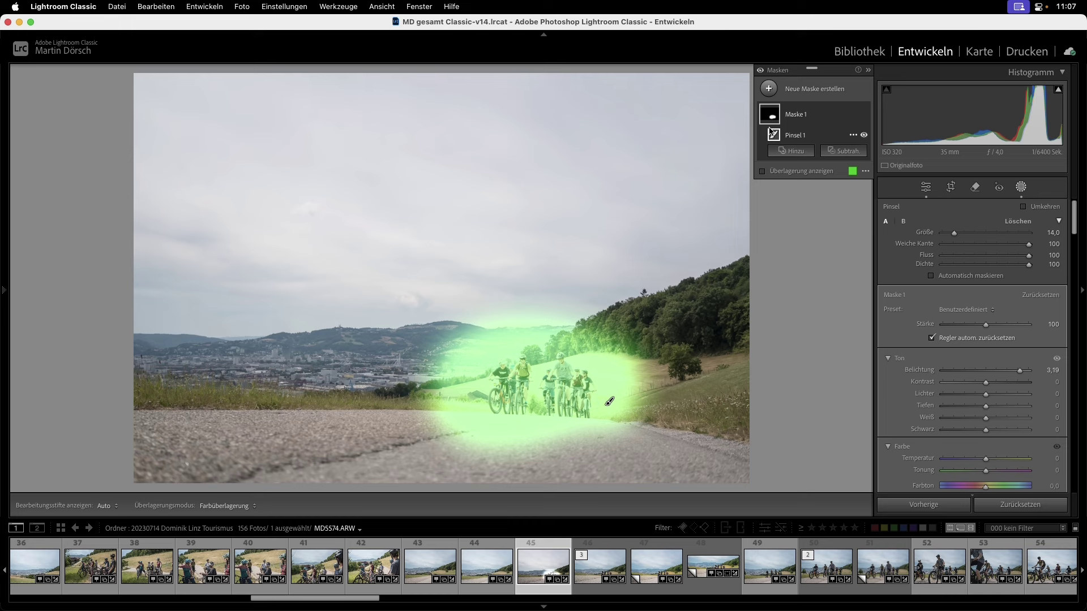
Reset the mask exposure to 0.00 and show the mask as a green overlay
mouse_move(795, 135)
double_click(920, 371)
left_click(787, 171)
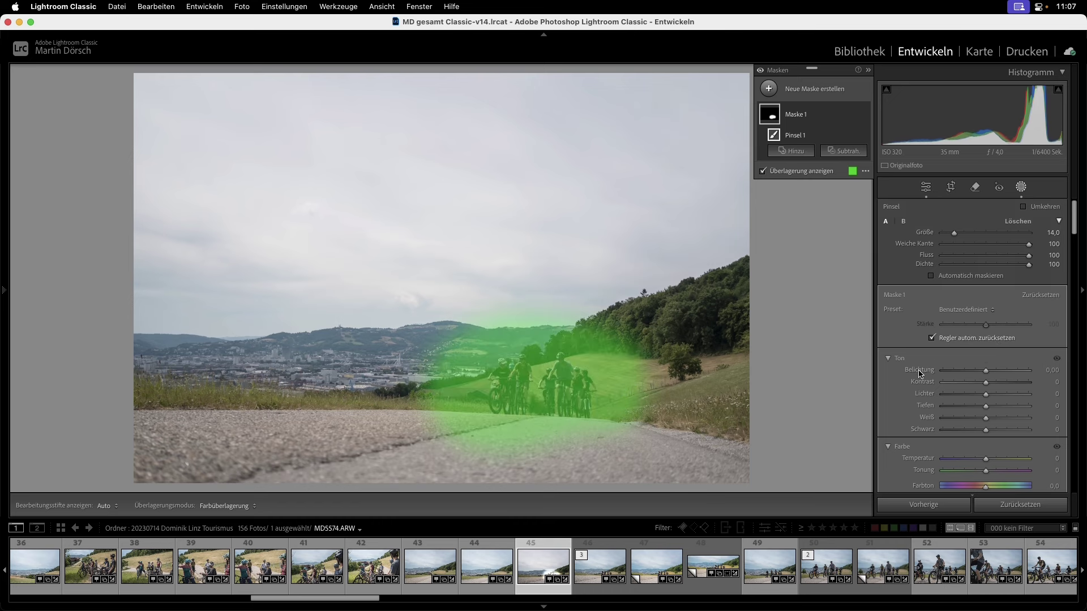
left_click(784, 171)
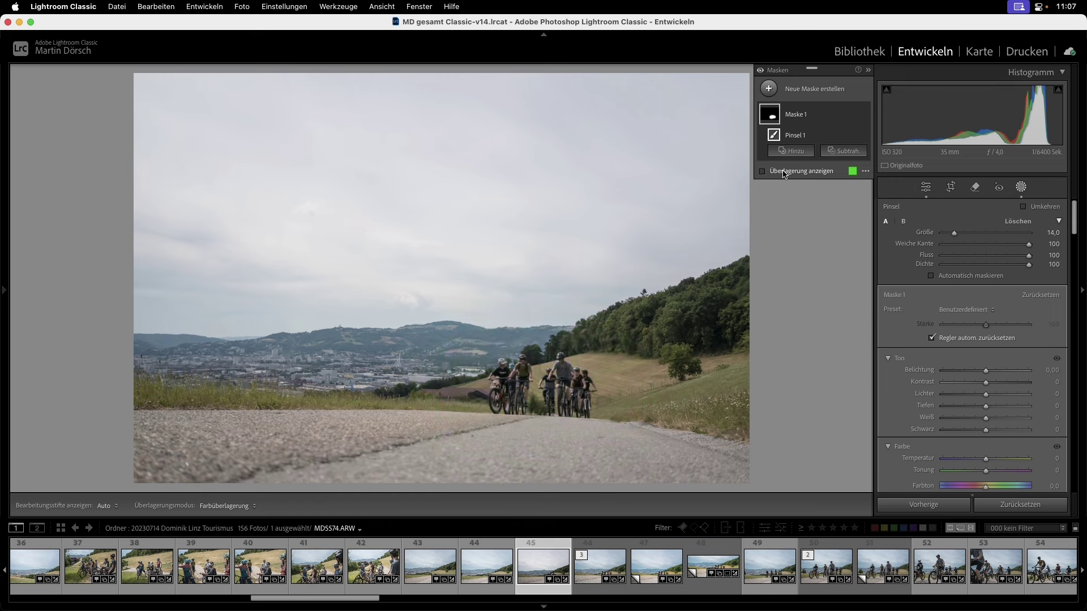
left_click(784, 171)
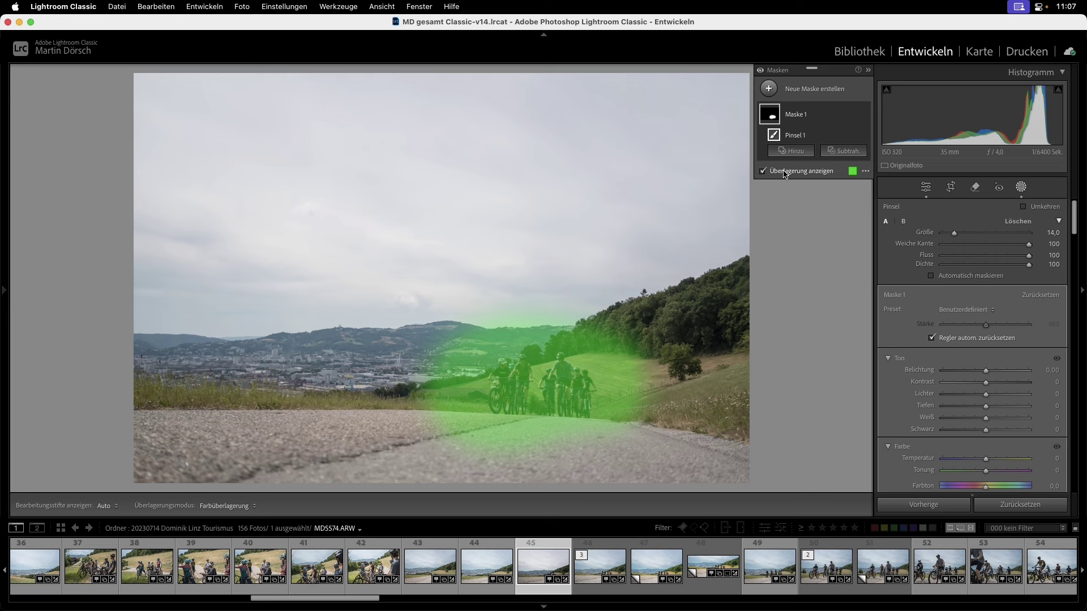
Cycle the mask overlay through other colours such as red, then set it back to green
left_click(853, 172)
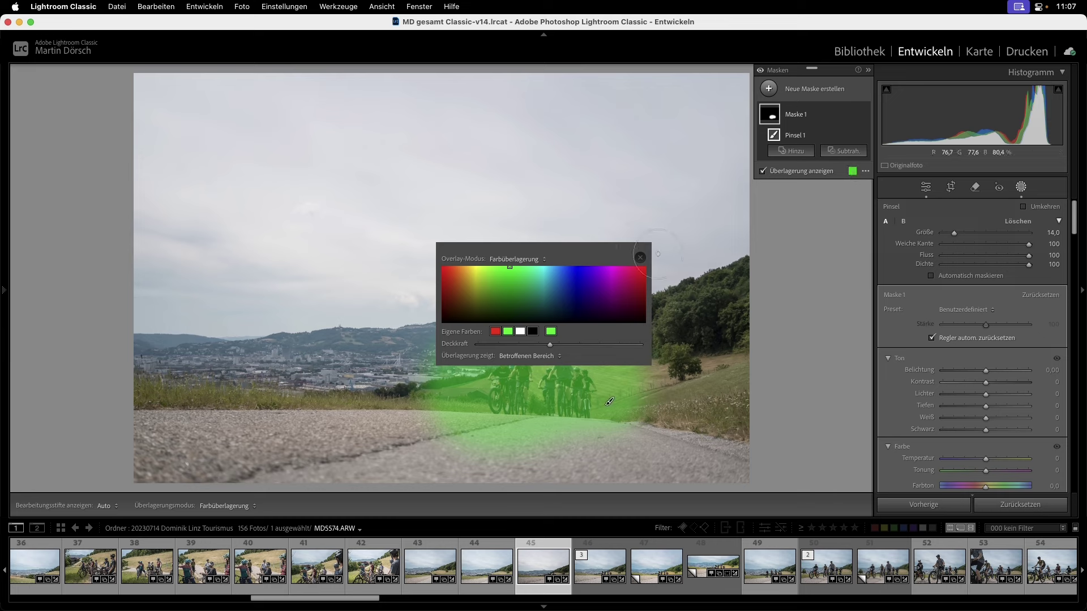
left_click(642, 255)
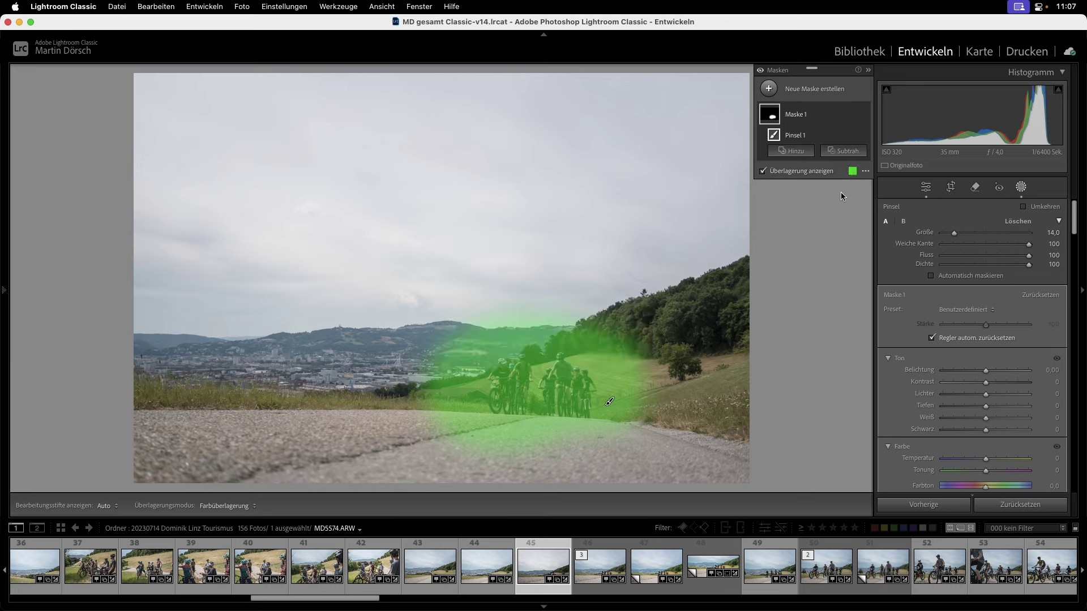
key("shift+o")
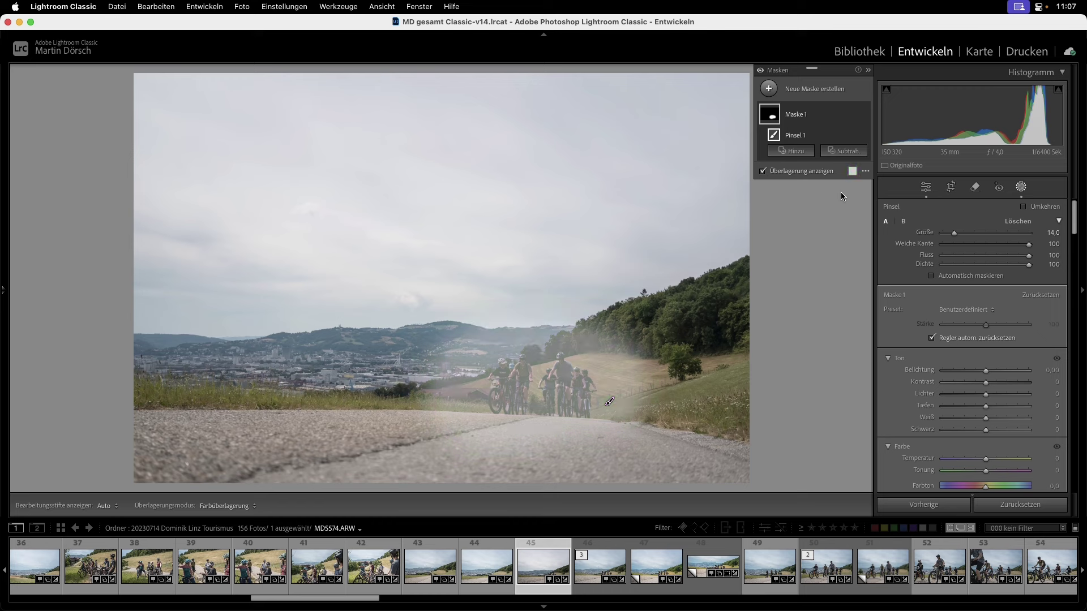
key("shift+o")
key("shift+o")
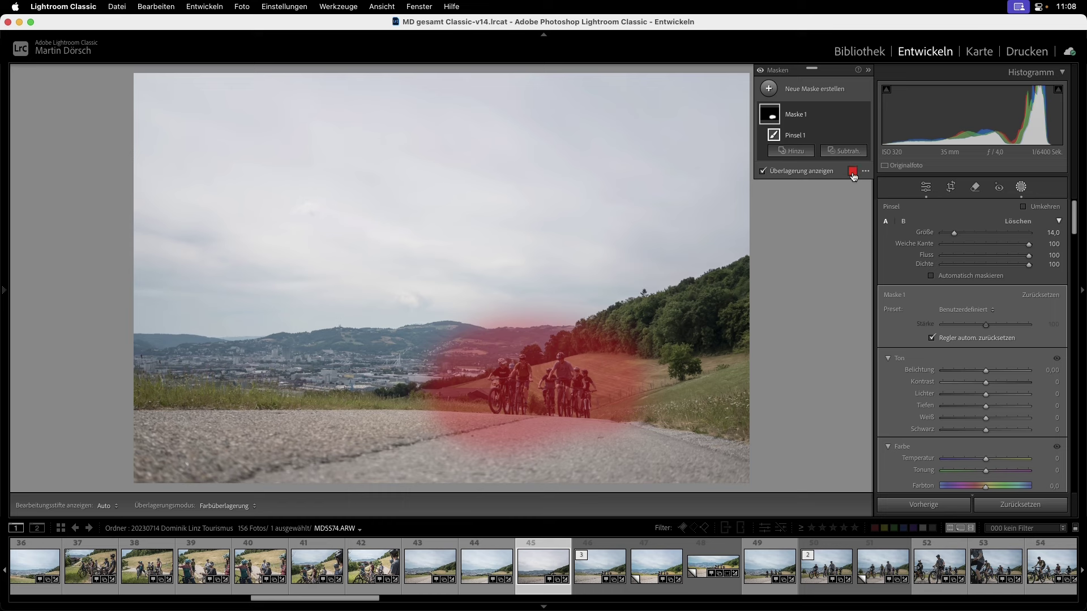
left_click(853, 172)
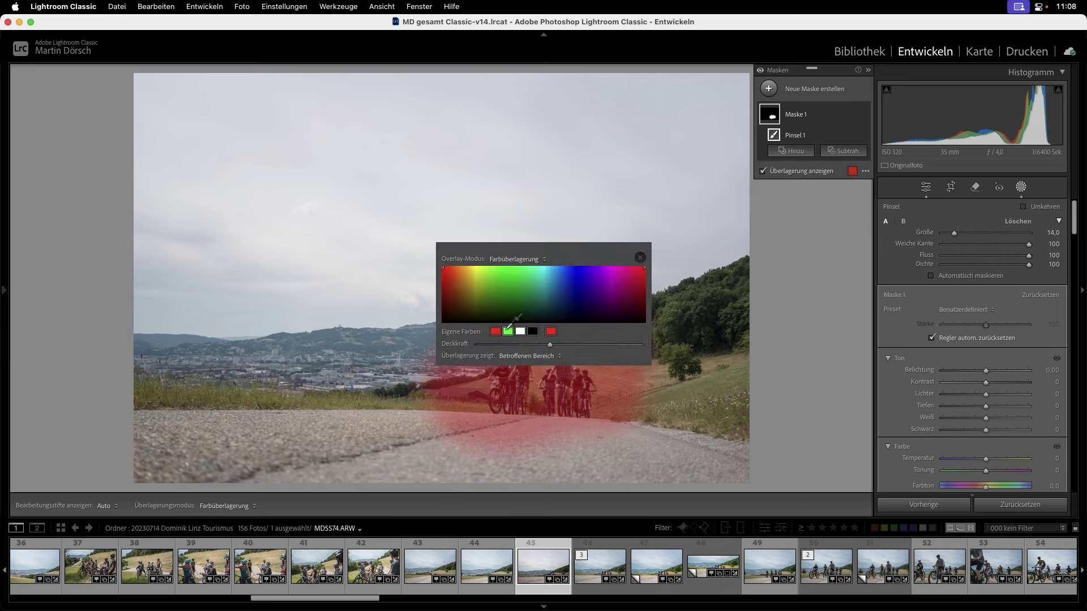
left_click(508, 331)
left_click(865, 171)
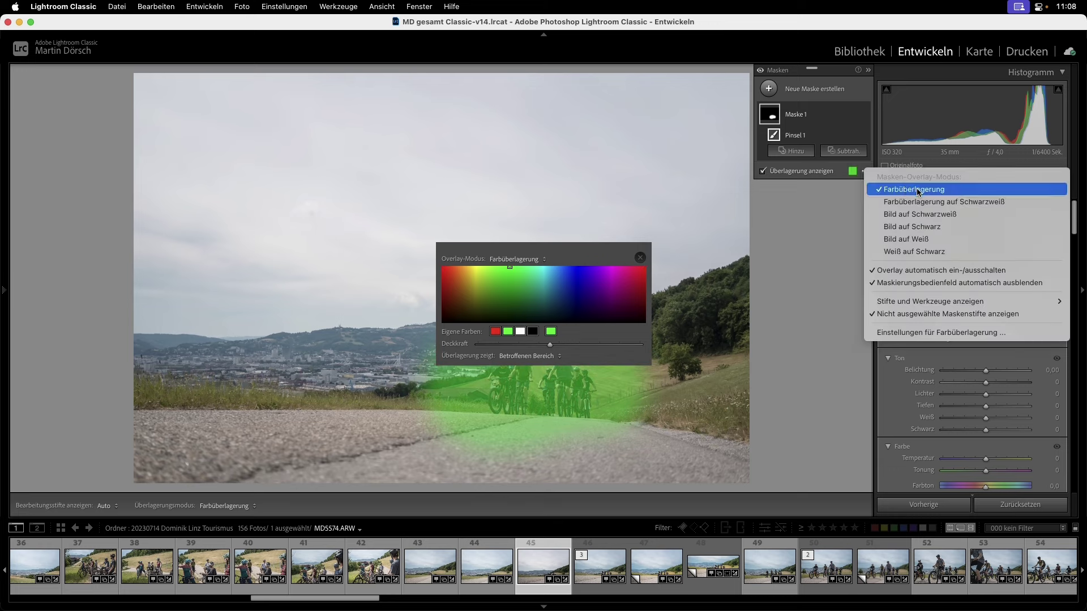
Switch the mask overlay display mode to Weiß auf Schwarz (white on black)
left_click(841, 170)
left_click(865, 171)
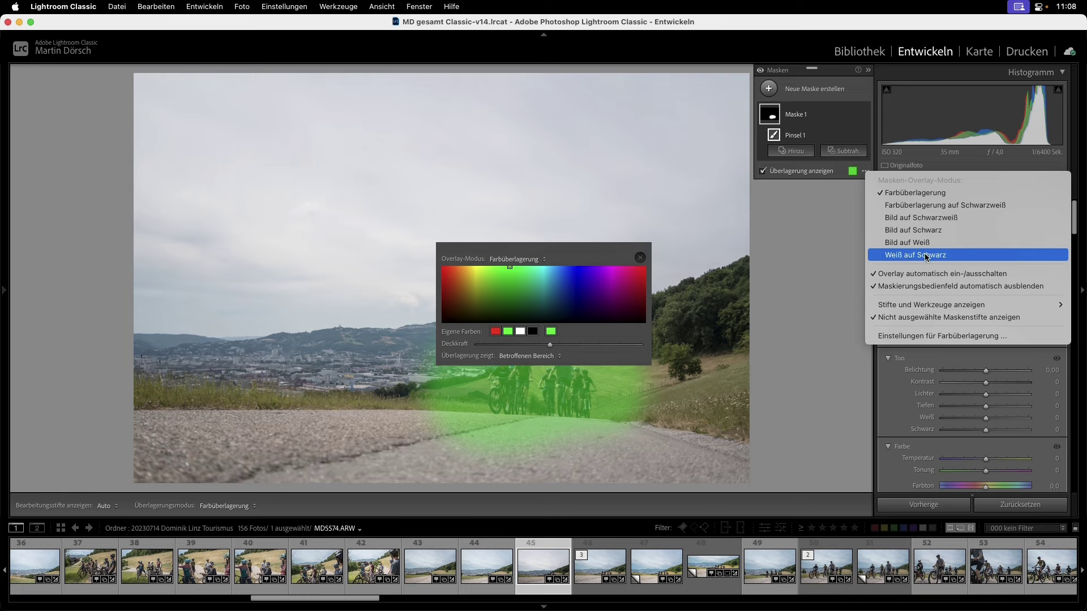
left_click(927, 255)
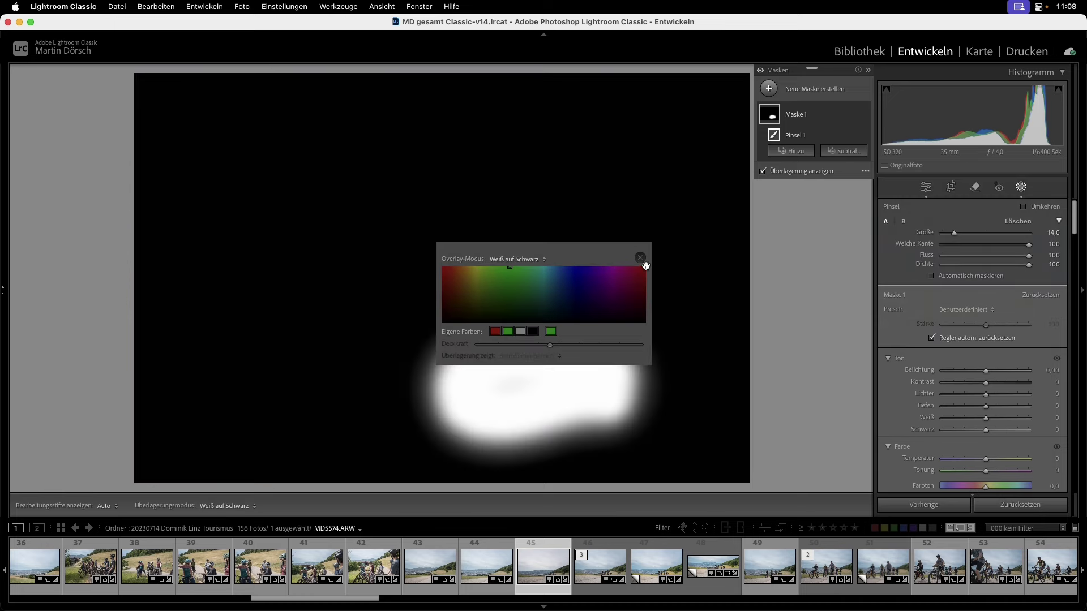
Brush an extra stroke above the cyclists and restore the Farbüberlagerung overlay view
left_click(641, 257)
mouse_move(769, 114)
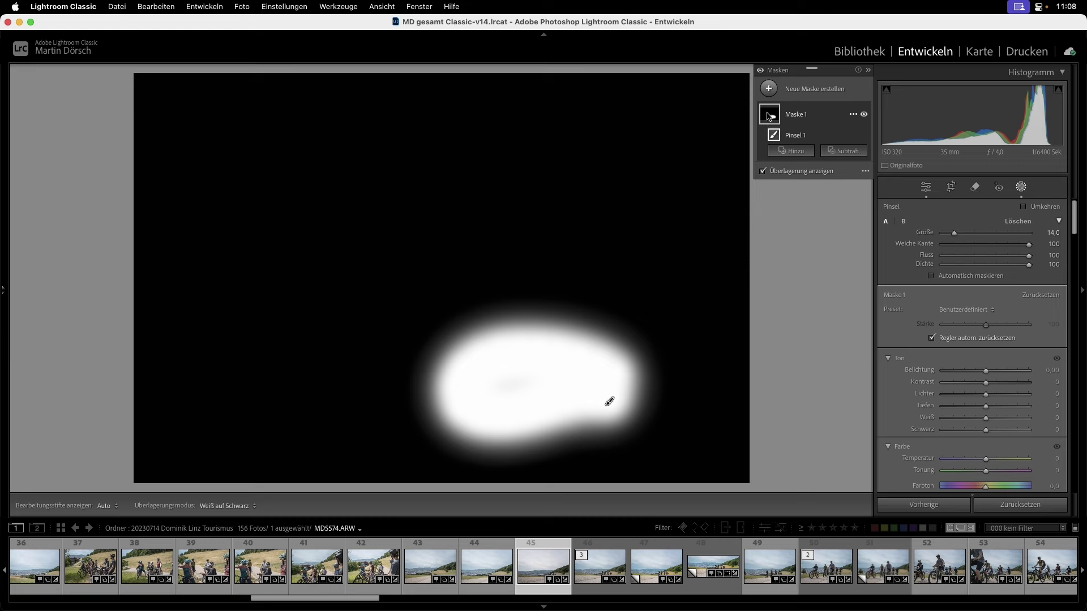
left_click_drag(544, 245, 362, 240)
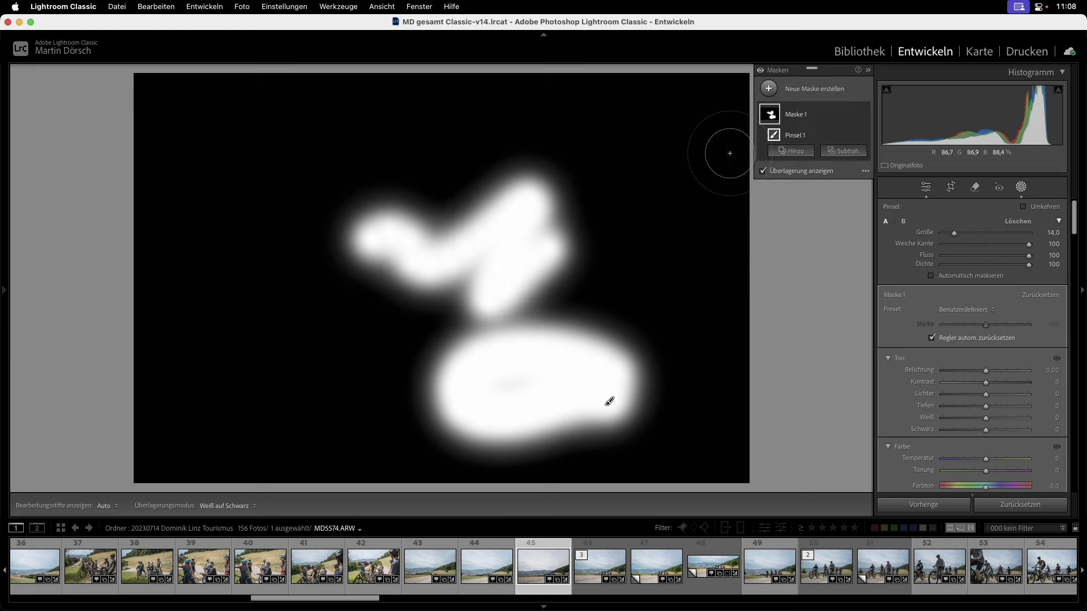
left_click(864, 171)
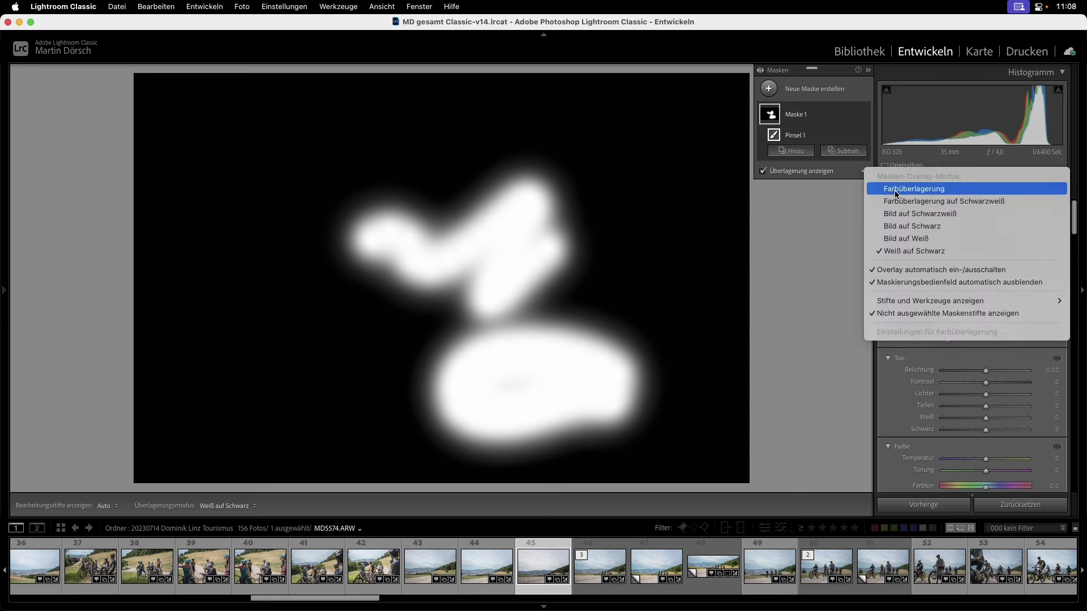
left_click(896, 193)
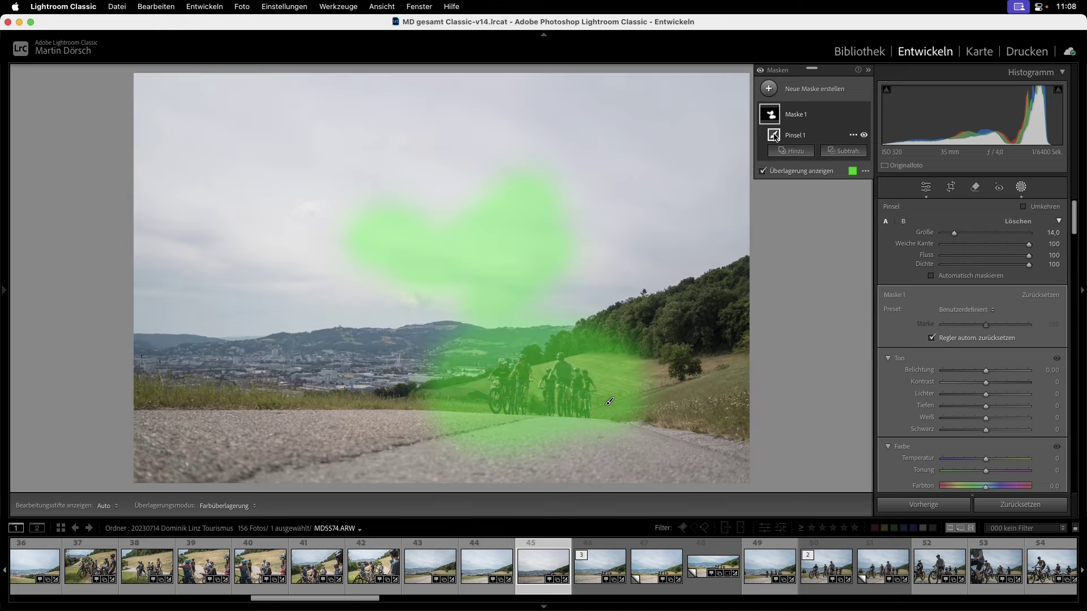
key("h")
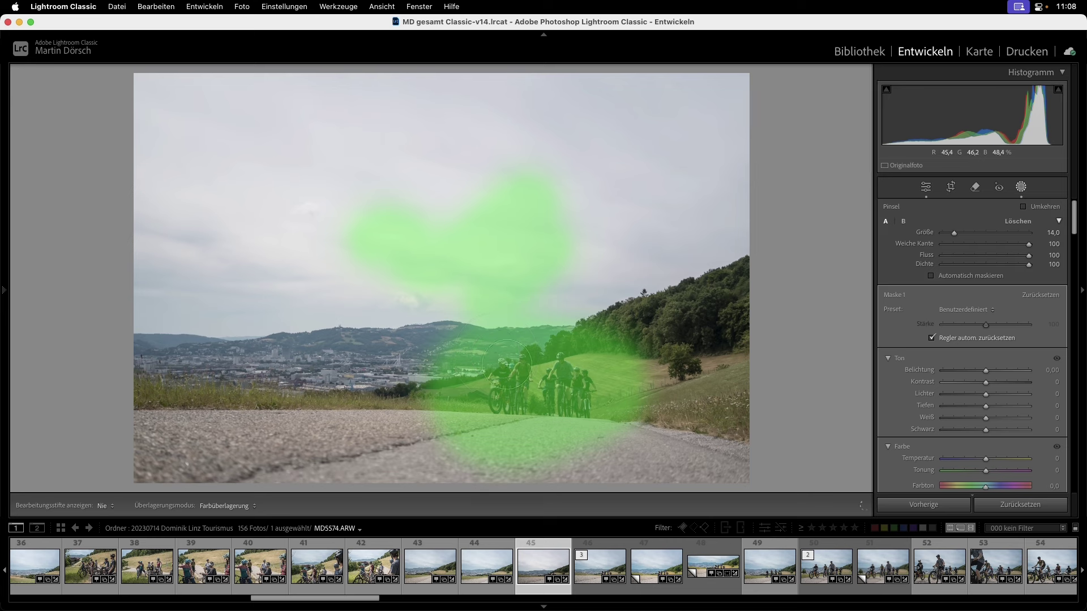
key("h")
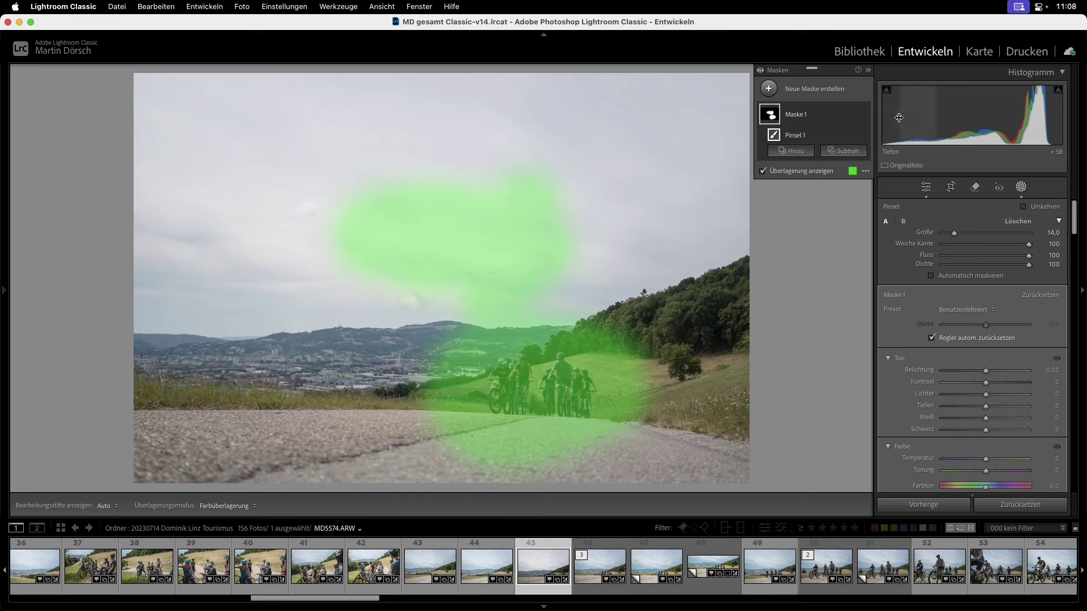
mouse_move(803, 135)
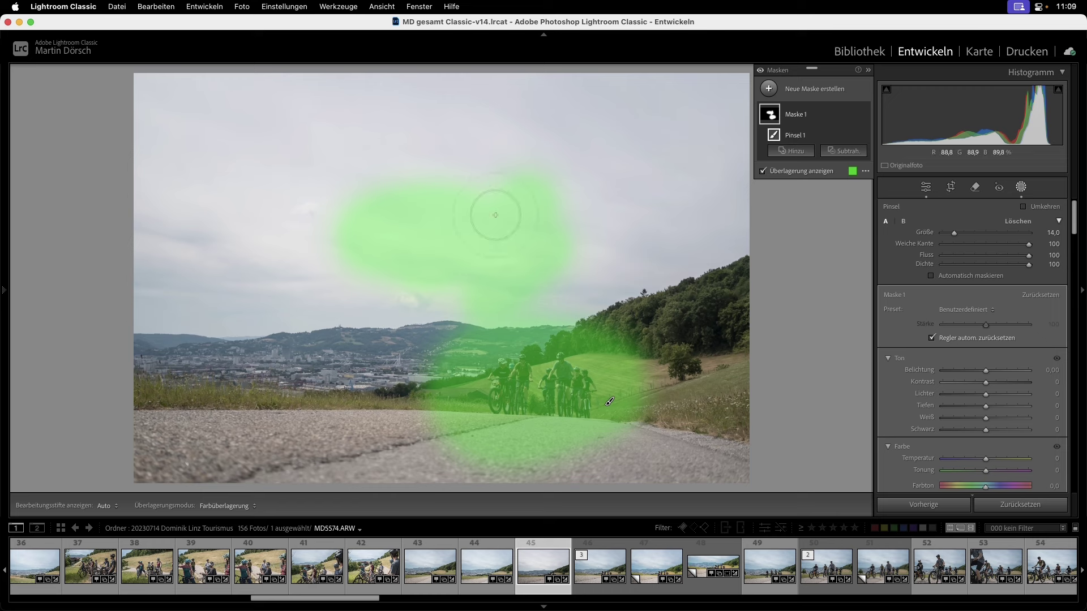
key("alt")
Erase the stray sky strokes from the cyclists mask and lift its Tiefen to about +85
mouse_move(515, 209)
left_mouse_down()
mouse_move(376, 194)
mouse_move(544, 219)
mouse_move(556, 261)
mouse_move(324, 287)
mouse_move(417, 291)
mouse_move(376, 252)
mouse_move(436, 308)
mouse_move(526, 170)
mouse_move(436, 242)
left_mouse_up()
scroll(428, 258, "up", 2)
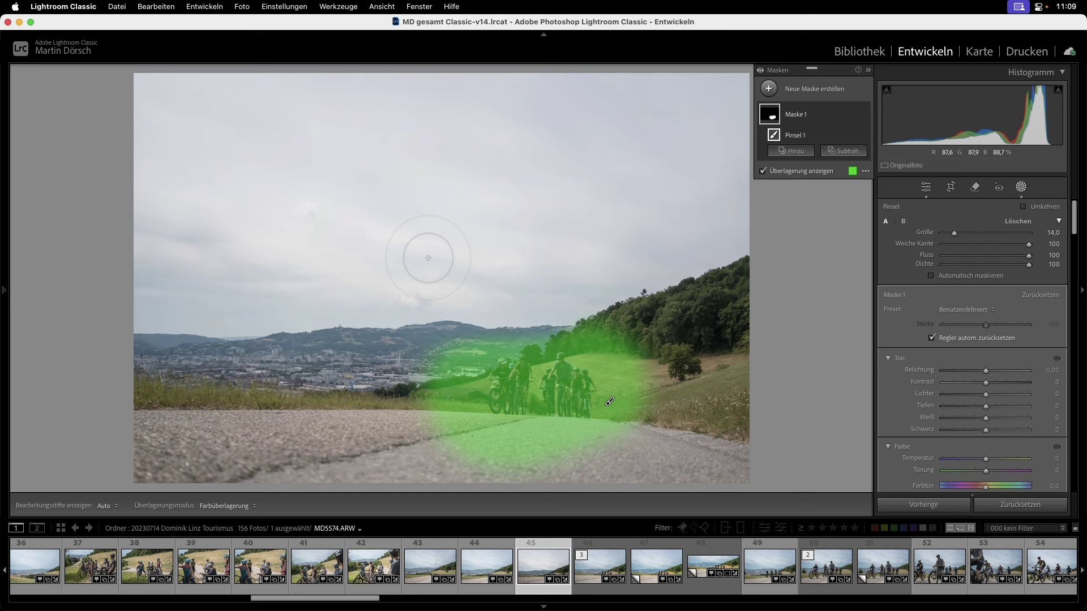
key("alt")
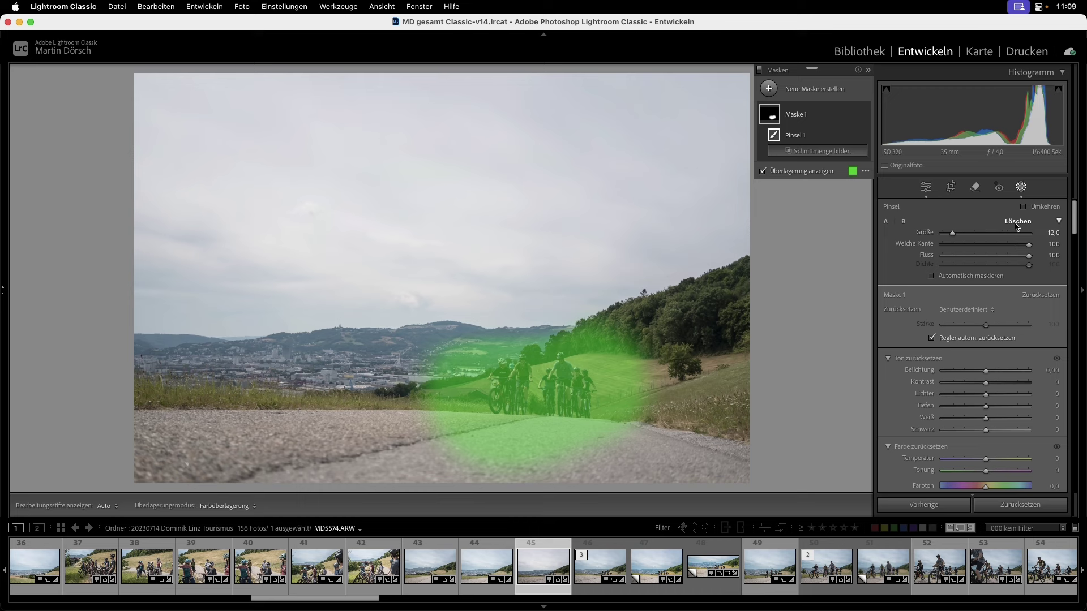
key("alt")
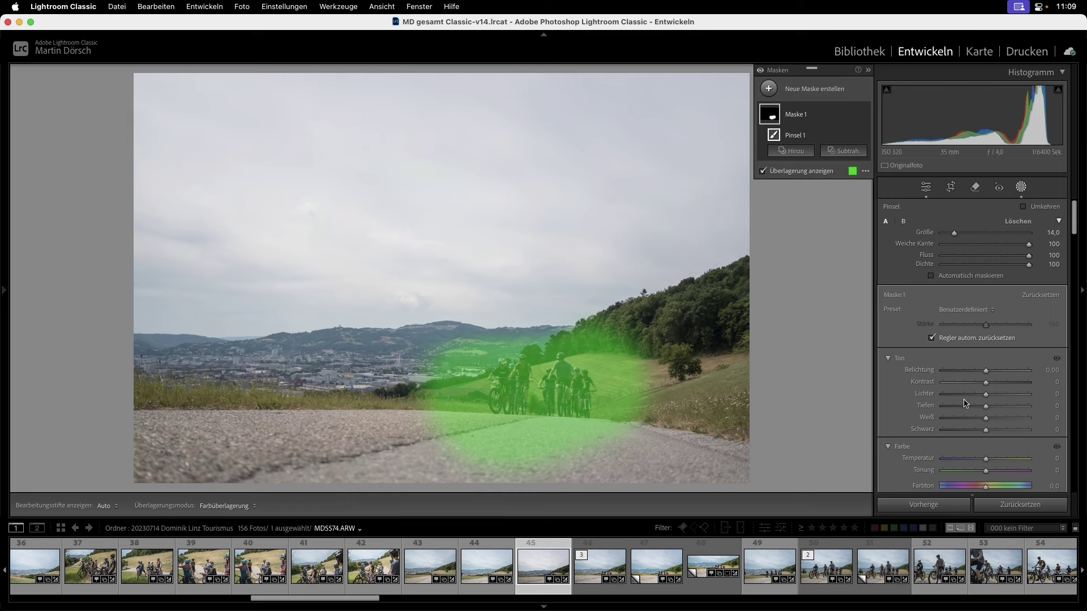
left_click_drag(987, 408, 1023, 407)
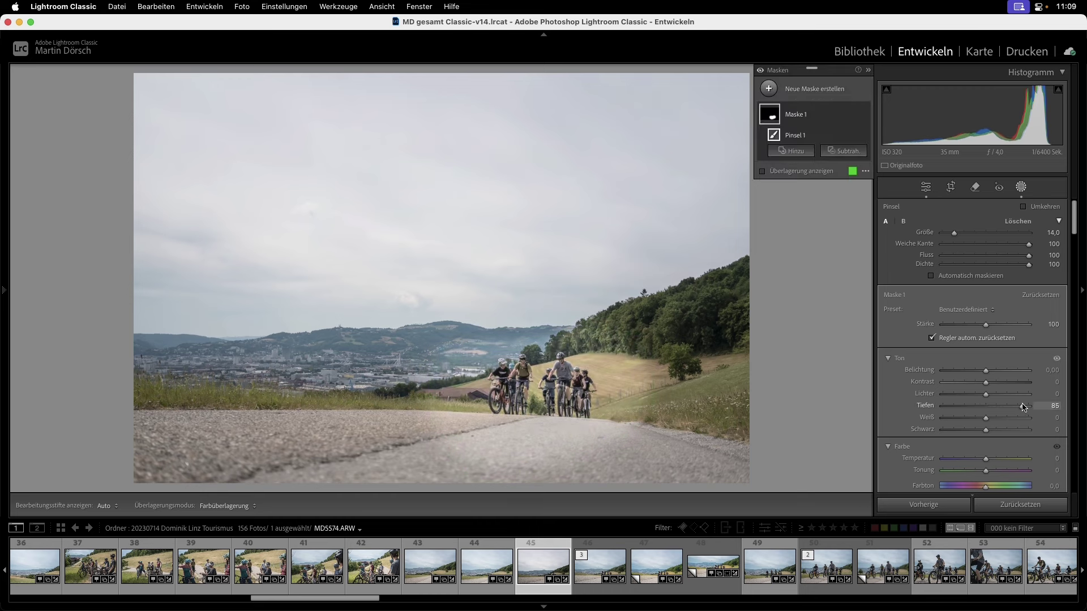
Rename Maske 1 to 'Radfahrer' in the Masken panel
double_click(796, 115)
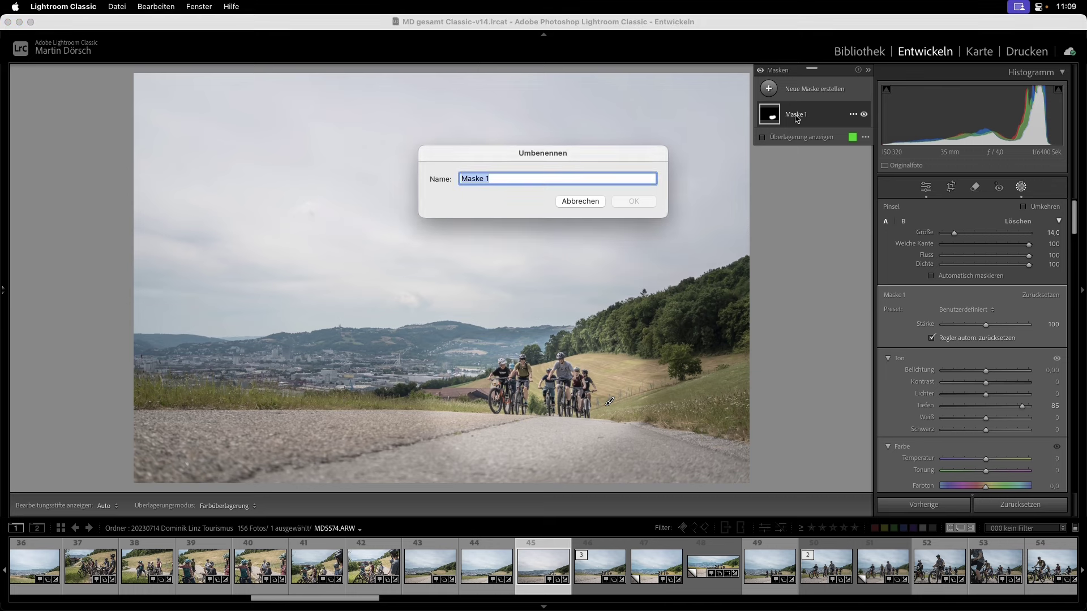
type("Radfahre")
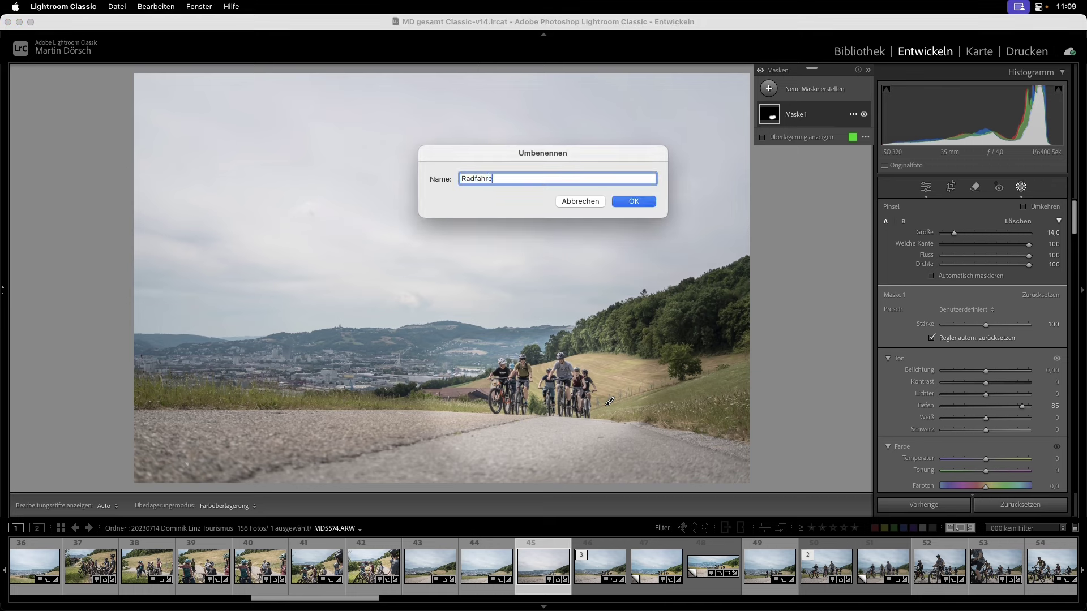
type("r")
key("Return")
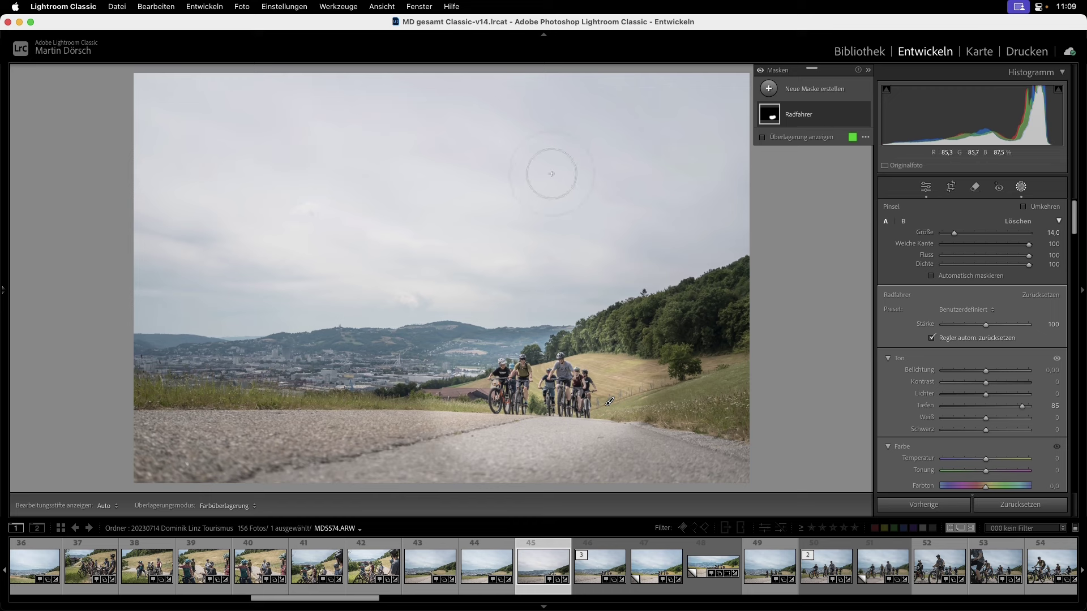
left_click_drag(447, 390, 617, 385)
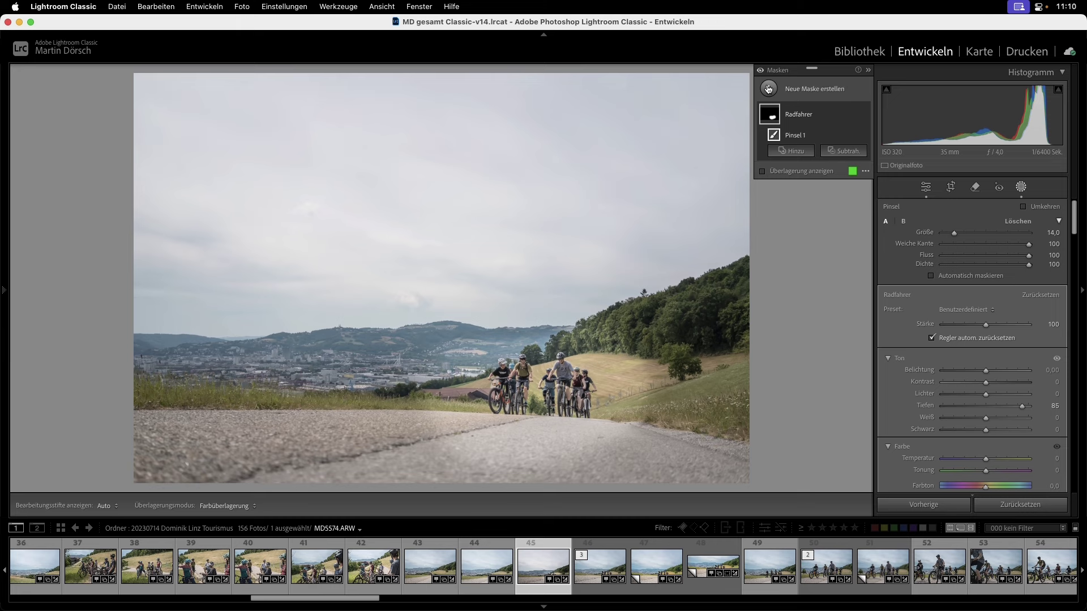
Create a new brush mask with a larger brush and paint it across the whole sky
left_click(769, 89)
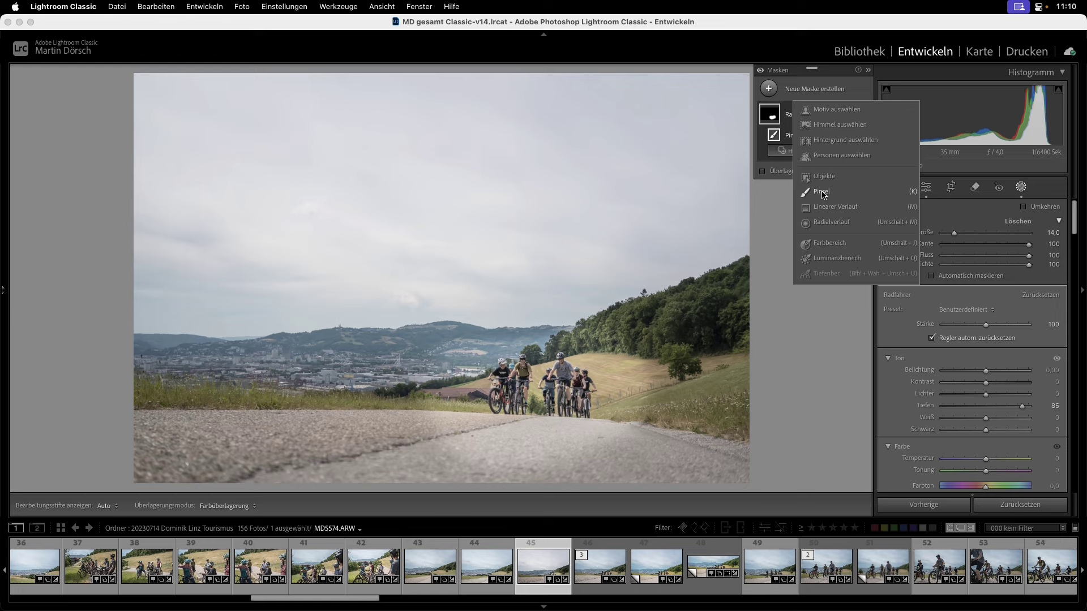
left_click(822, 192)
scroll(474, 213, "up", 3)
mouse_move(711, 96)
left_mouse_down()
mouse_move(719, 152)
mouse_move(314, 304)
mouse_move(265, 139)
mouse_move(376, 182)
mouse_move(417, 231)
mouse_move(225, 202)
left_mouse_up()
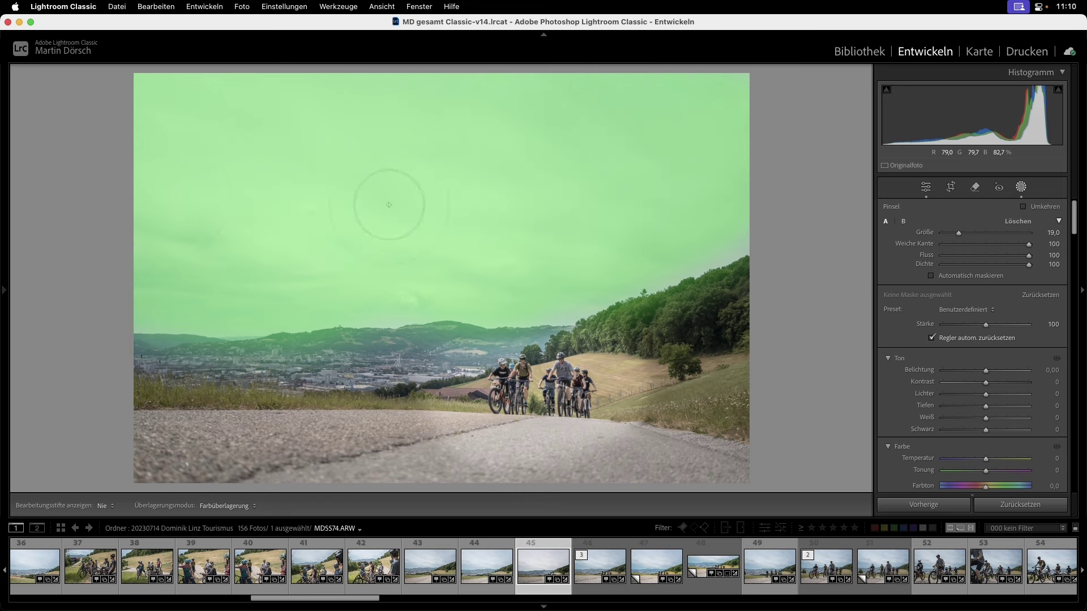
left_click_drag(686, 224, 602, 213)
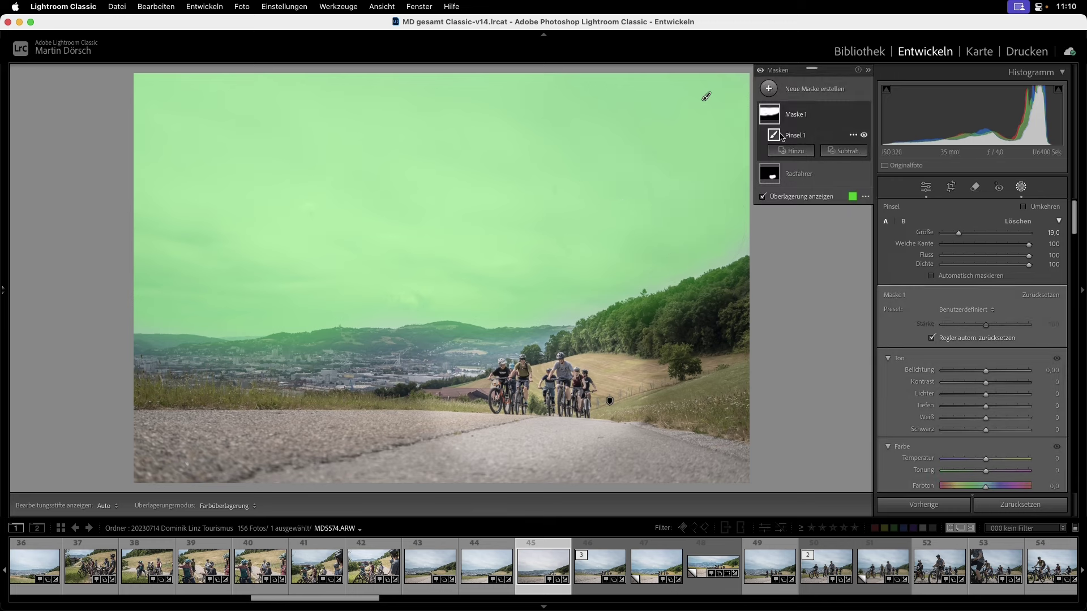
Rename the new sky mask to 'Himmel'
left_click(796, 116)
double_click(796, 115)
type("H")
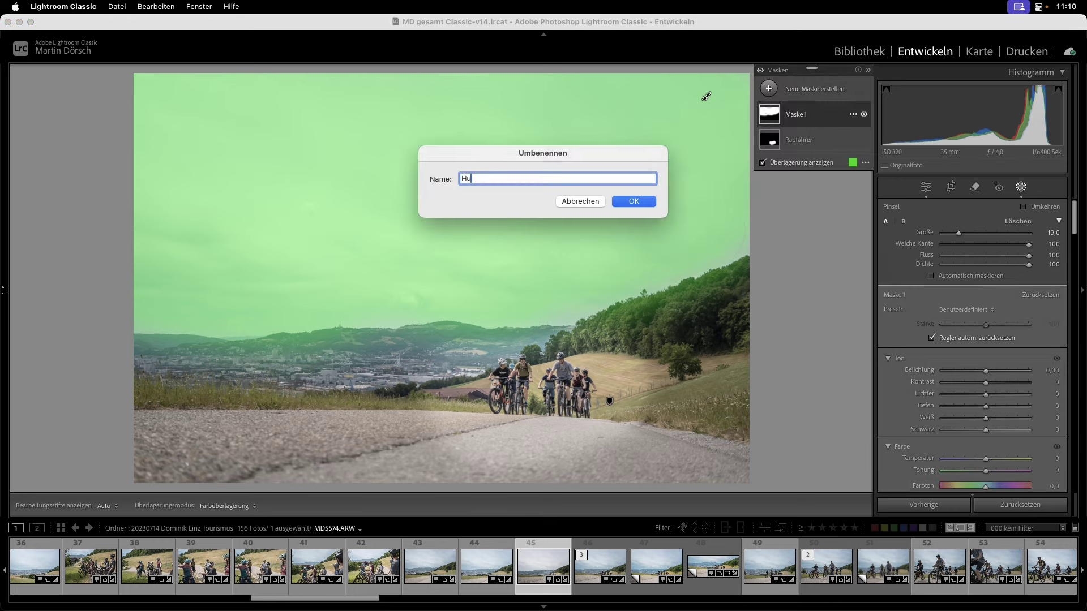
type("immel")
key("Return")
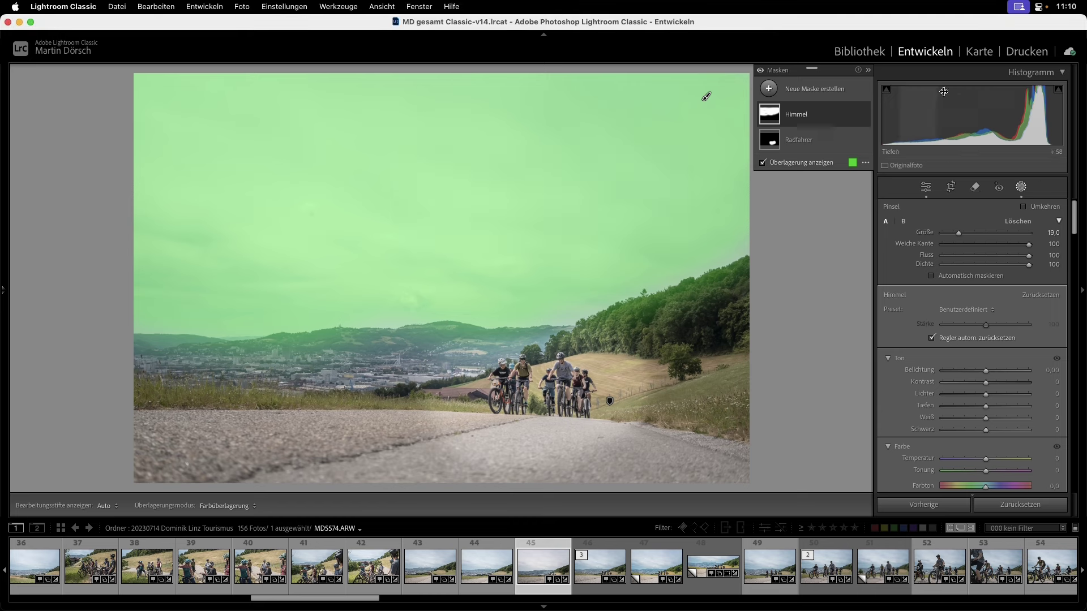
left_click(766, 118)
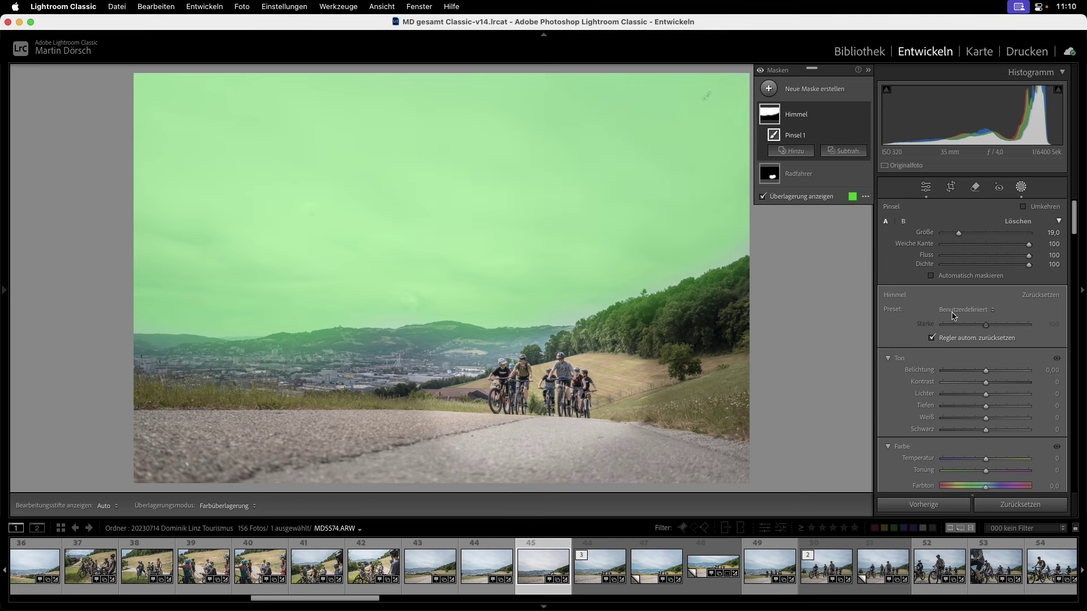
Set the Himmel mask to Belichtung −1,15, Temperatur −40 and Tiefen +36
left_click_drag(986, 375, 976, 375)
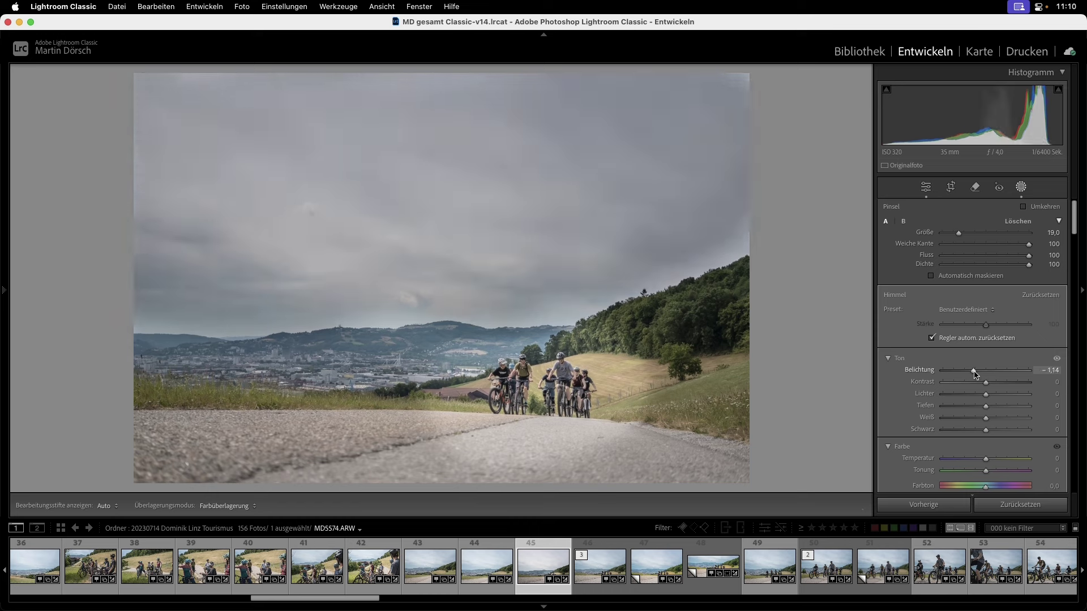
scroll(976, 375, "down", 3)
scroll(976, 374, "down", 3)
scroll(976, 372, "down", 2)
scroll(976, 371, "down", 3)
scroll(976, 372, "down", 3)
scroll(983, 390, "down", 3)
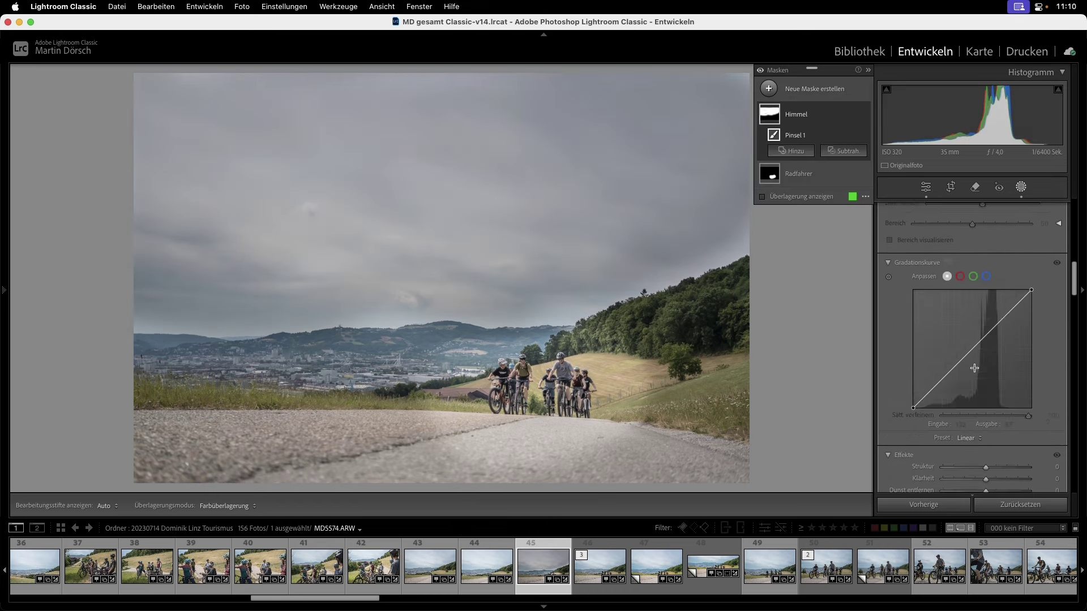
scroll(989, 411, "down", 2)
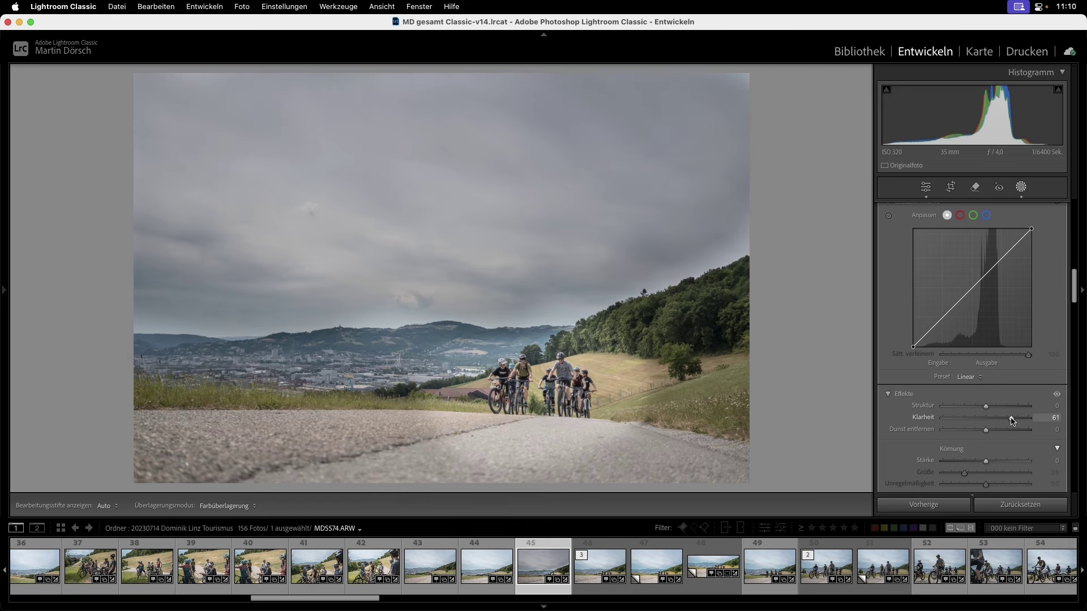
scroll(999, 397, "up", 4)
scroll(996, 366, "up", 3)
scroll(991, 348, "up", 2)
scroll(985, 334, "up", 2)
left_click_drag(986, 335, 969, 336)
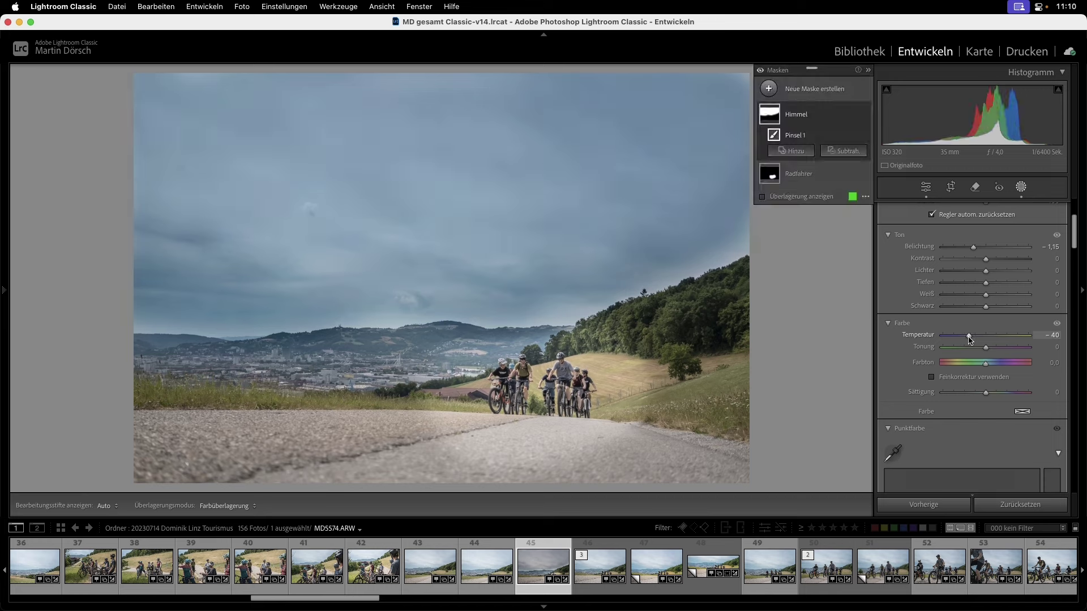
left_click_drag(999, 283, 1002, 283)
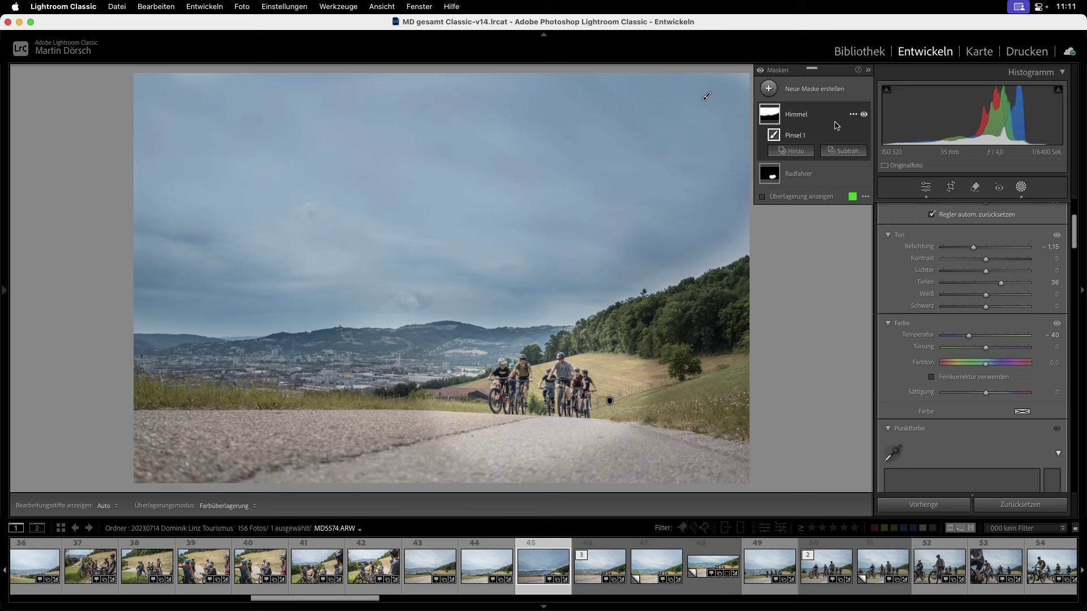
Toggle the sky adjustment to compare, then rename the mask to 'Himmel Pinsel'
left_click(864, 114)
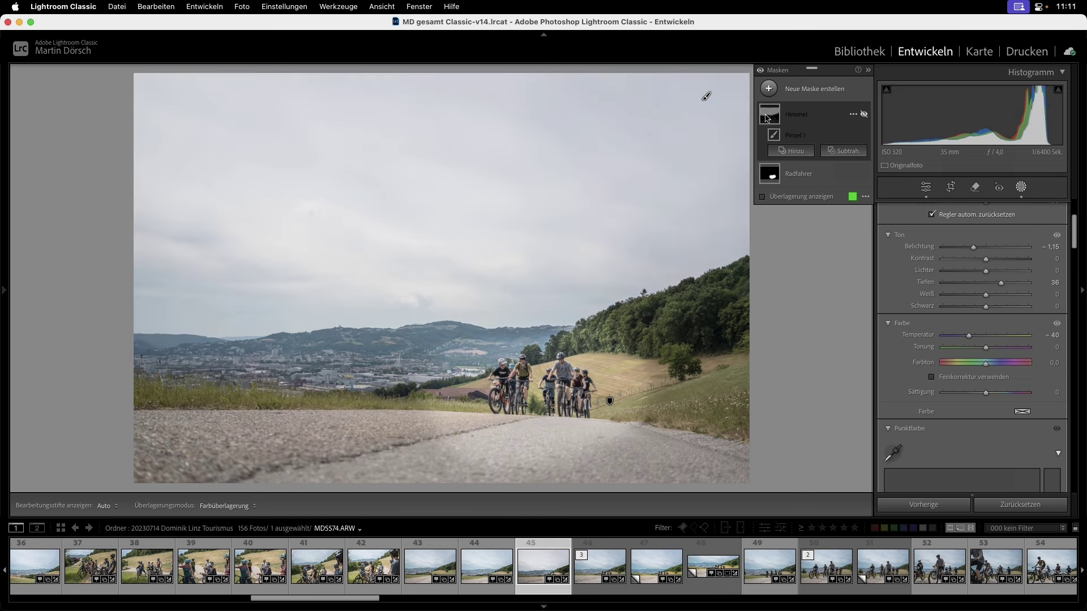
double_click(797, 121)
type("Pinsel")
key("Return")
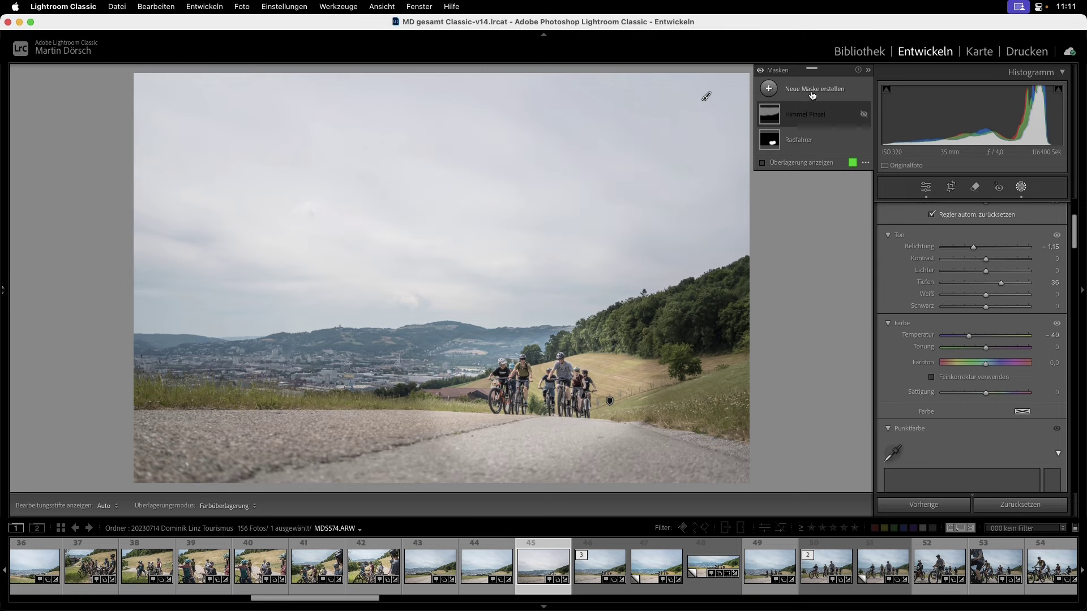
Draw a linear gradient mask down over the sky and set its exposure to −0.93
left_click(812, 92)
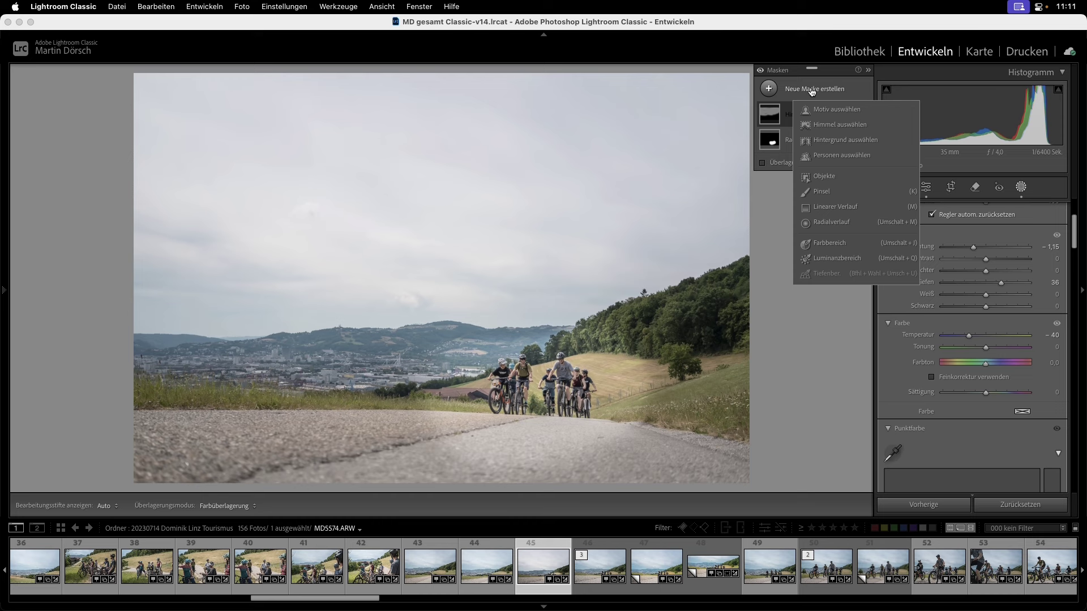
left_click(834, 208)
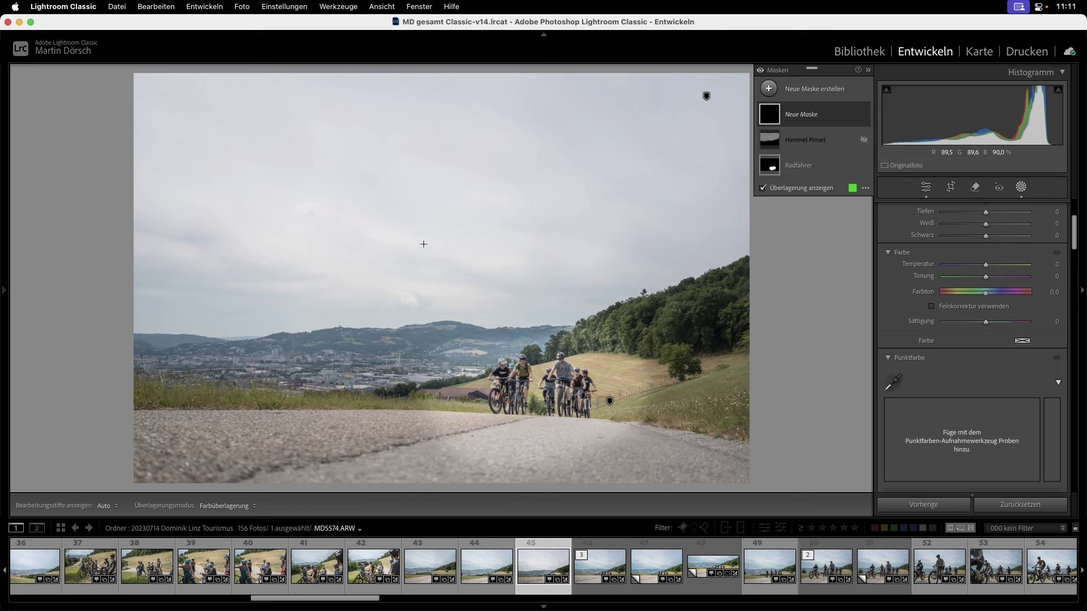
mouse_move(424, 245)
left_mouse_down()
mouse_move(429, 340)
mouse_move(440, 328)
left_mouse_up()
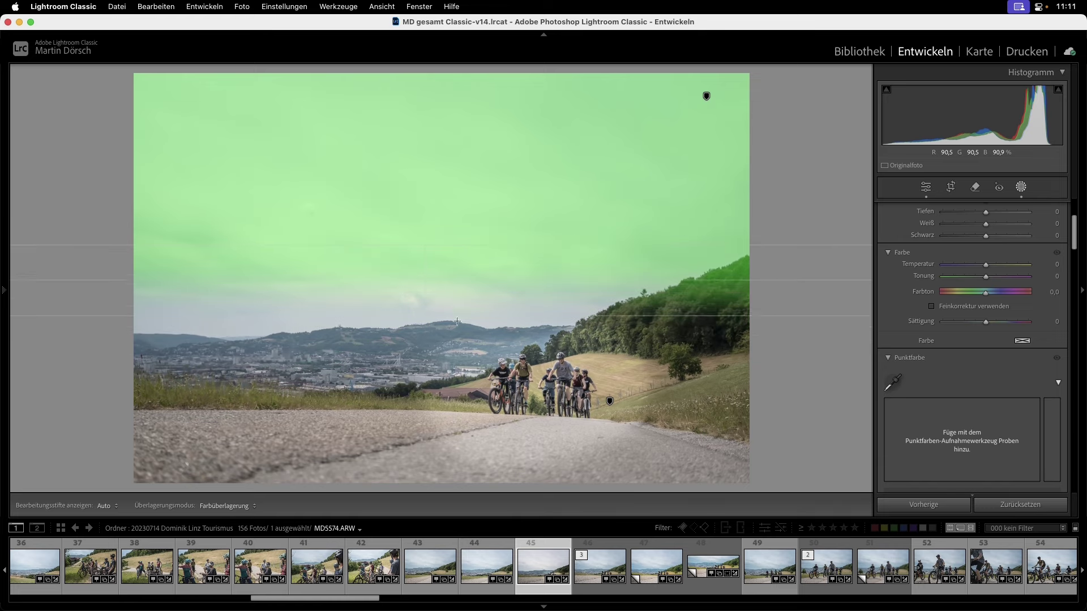
left_click_drag(440, 328, 444, 340)
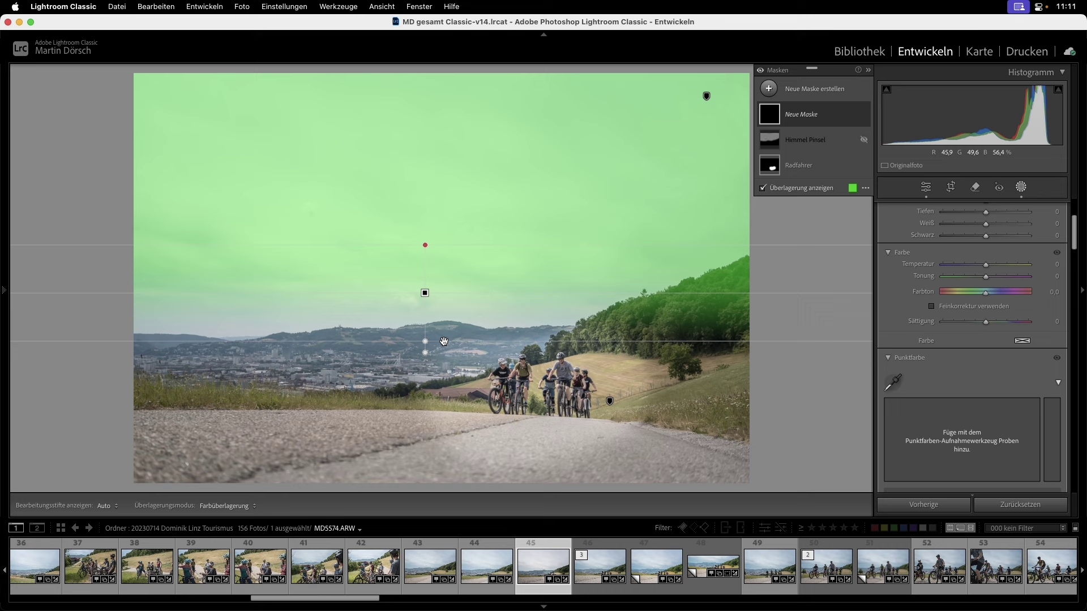
left_click(769, 115)
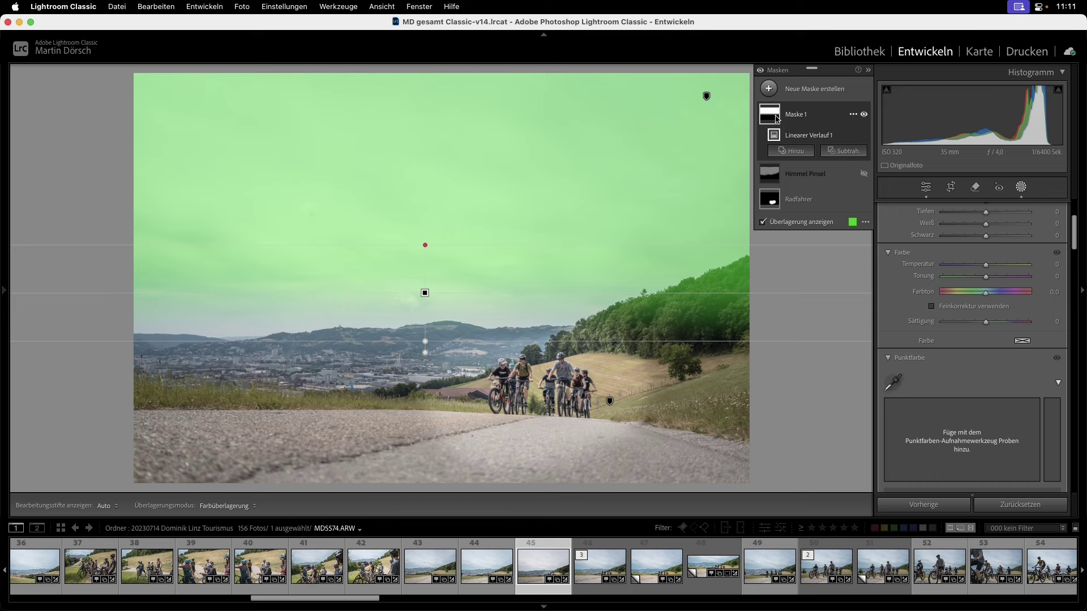
scroll(932, 243, "up", 5)
left_click_drag(986, 300, 976, 300)
Raise the sky gradient's Saturation to 38 and lower its Shadows to −30
scroll(1001, 373, "down", 3)
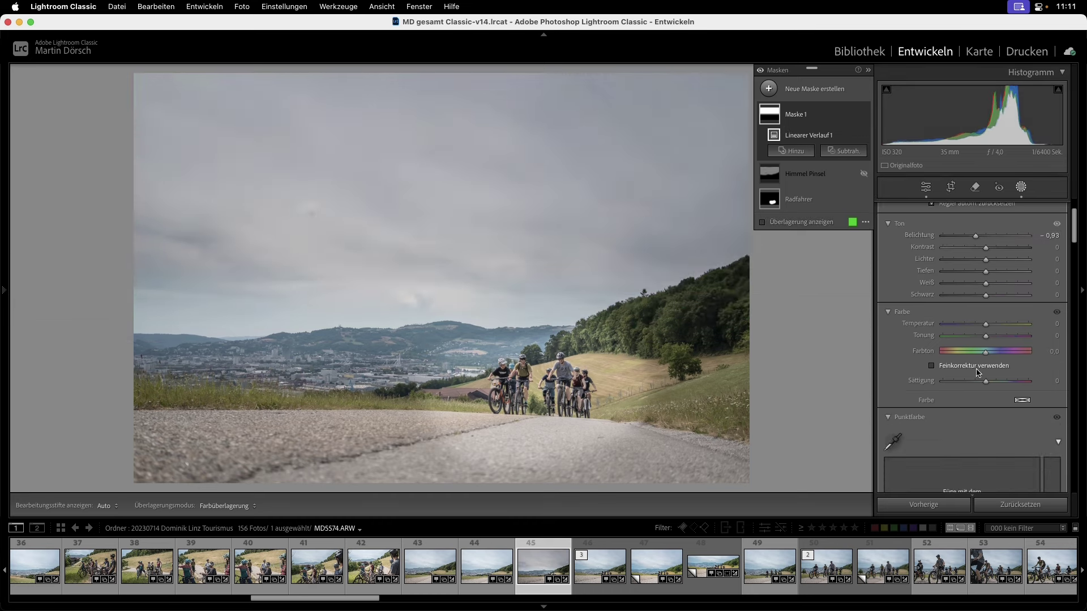
left_click(1002, 380)
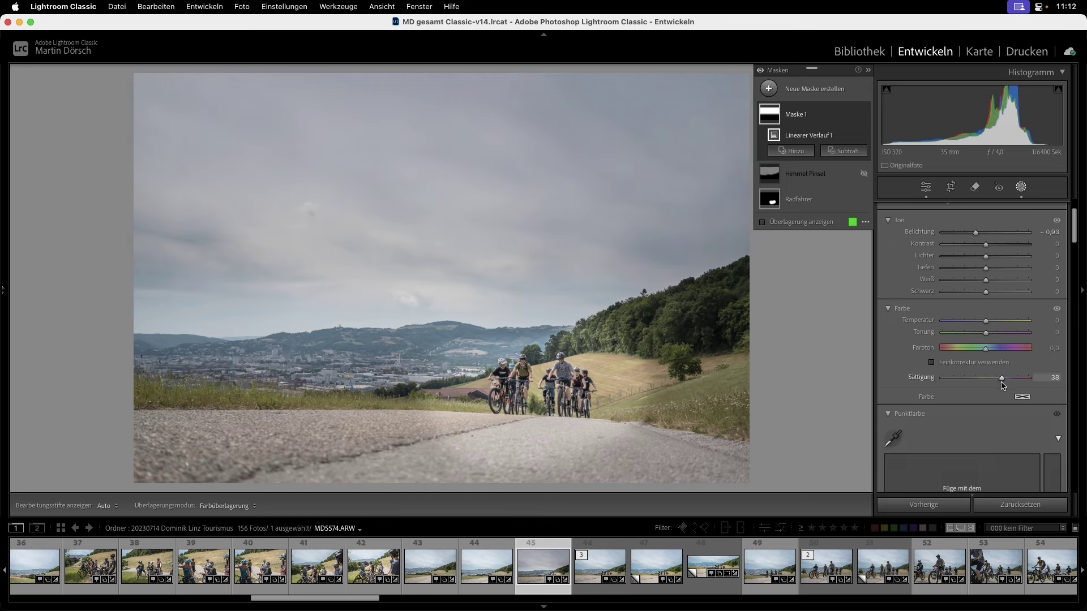
scroll(1002, 384, "down", 5)
scroll(1003, 386, "up", 8)
scroll(1002, 386, "down", 1)
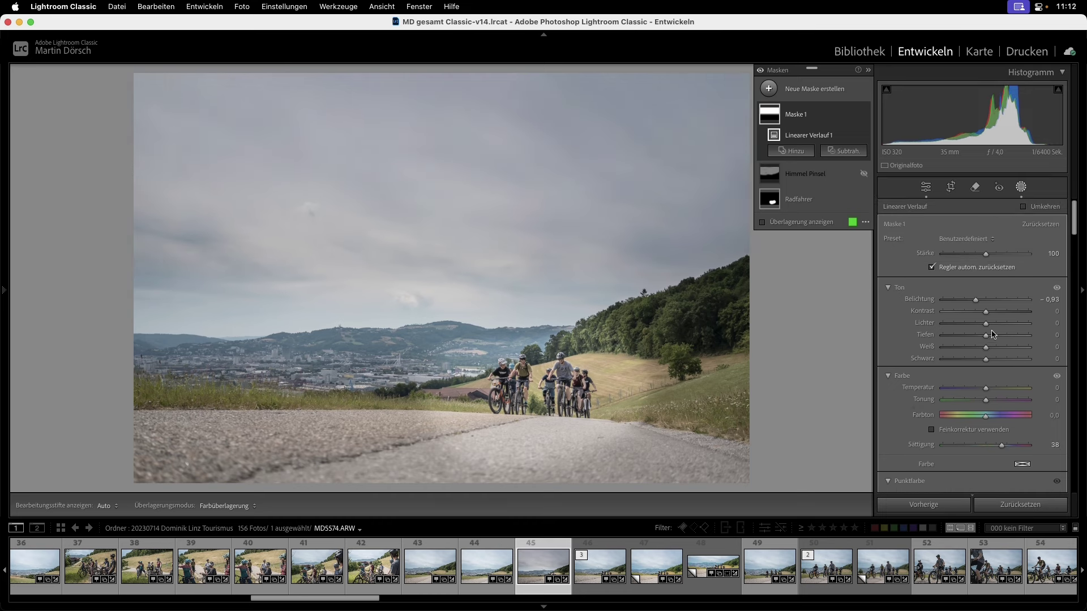
mouse_move(985, 335)
left_mouse_down()
mouse_move(1001, 335)
mouse_move(973, 338)
left_mouse_up()
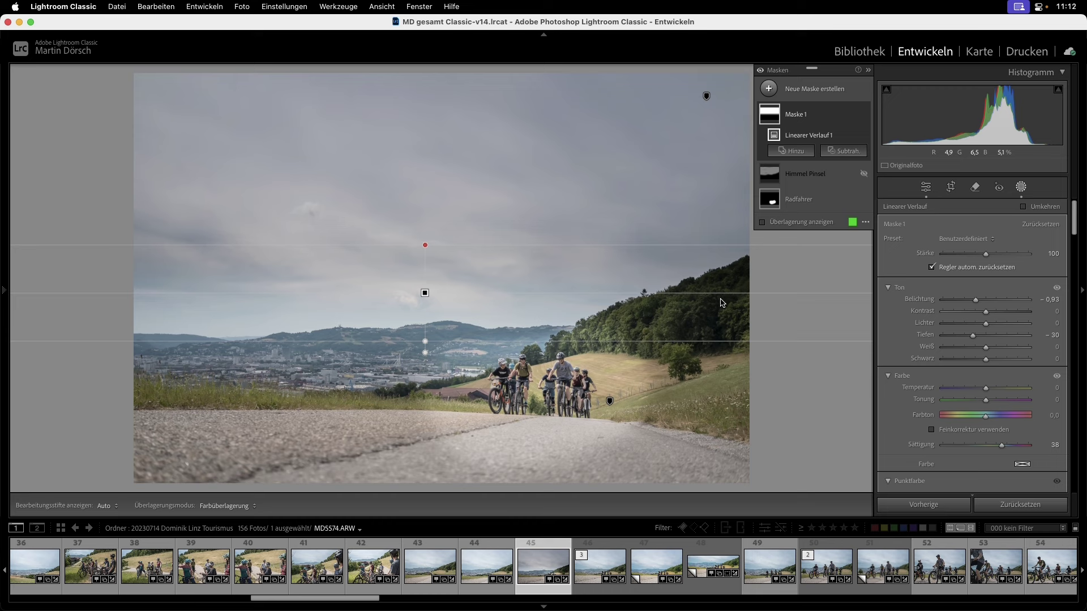
Undo a trial tilt of the sky gradient and hide the Radfahrer mask's effect
left_click_drag(536, 293, 542, 273)
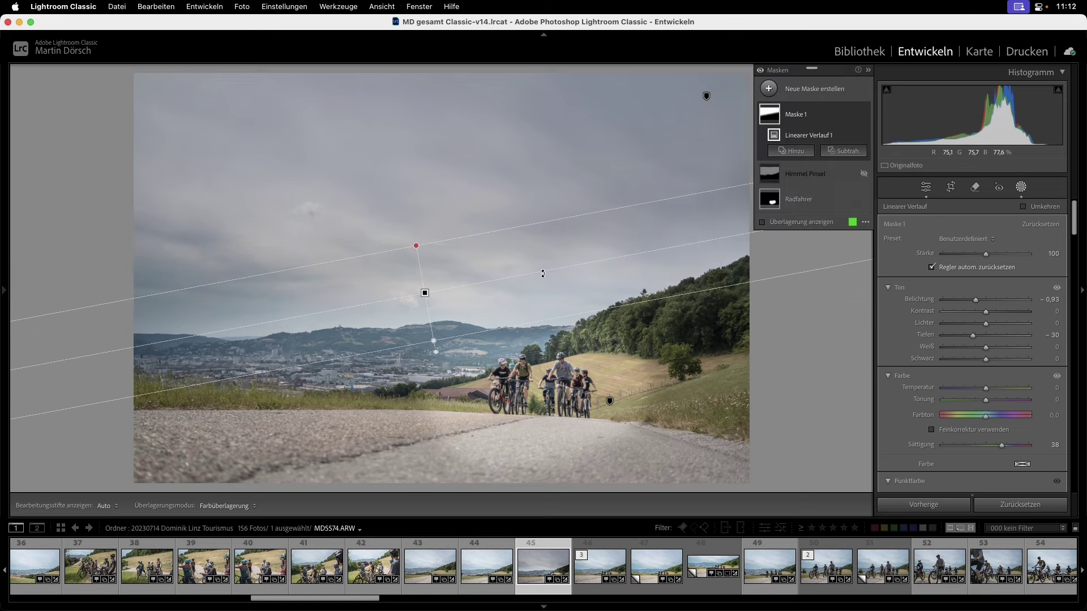
key("super+z")
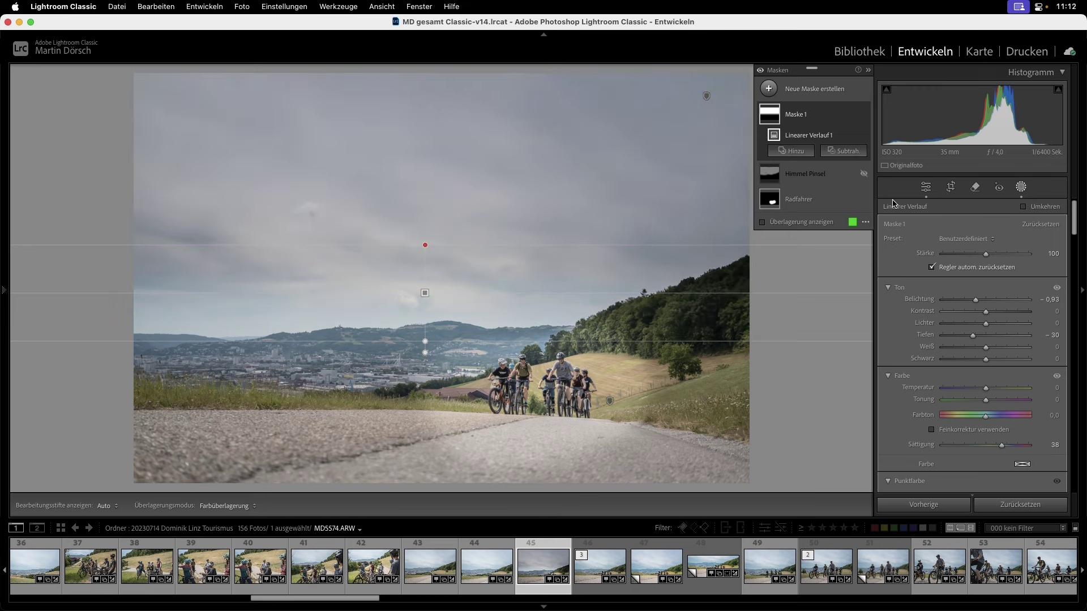
left_click(864, 199)
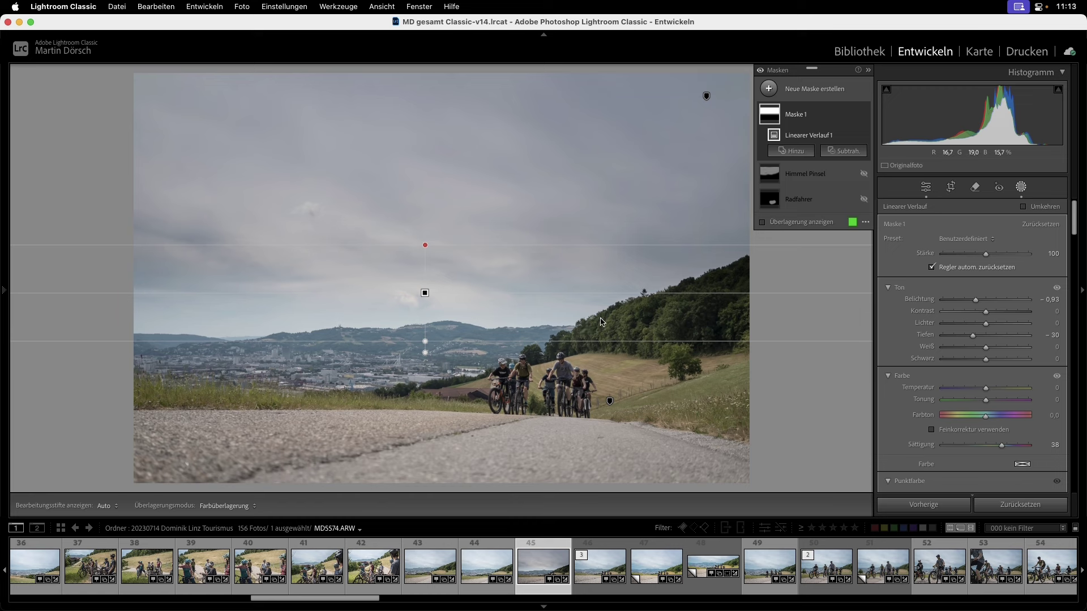
mouse_move(769, 113)
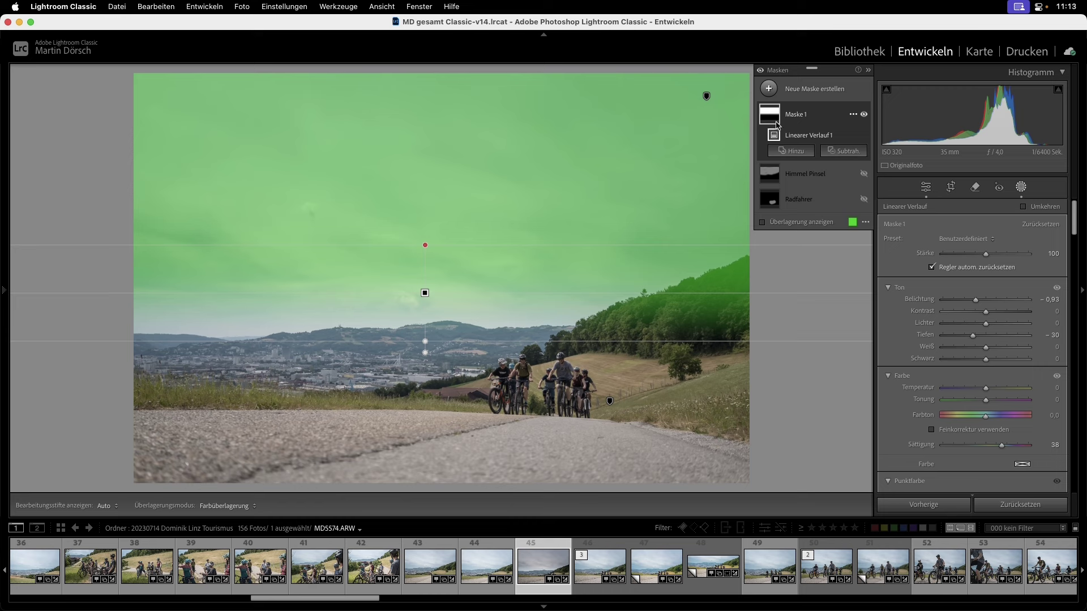
left_click(840, 152)
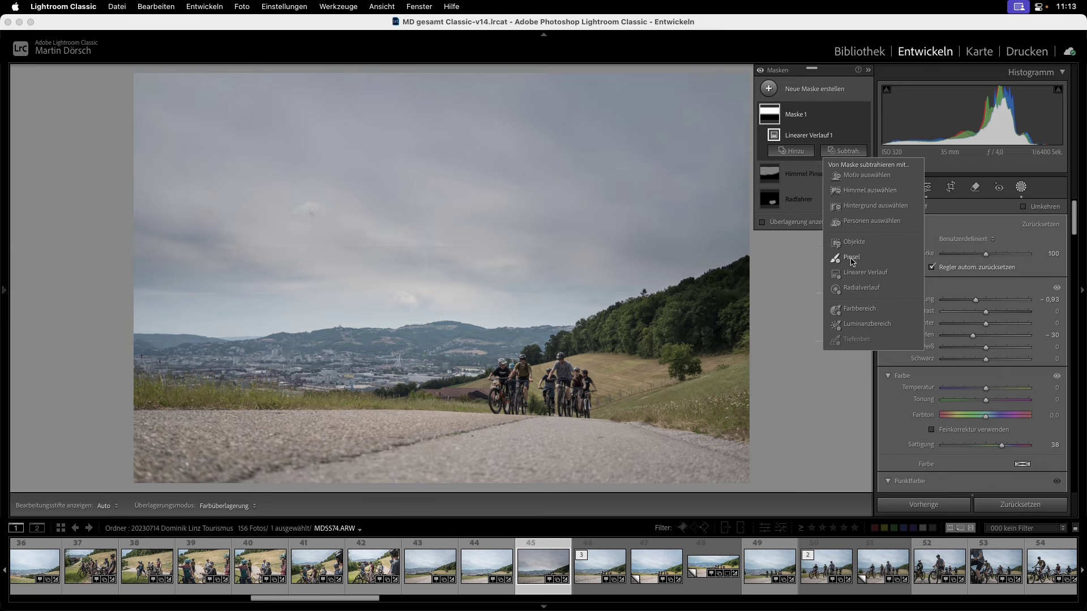
Subtract a brush from the sky gradient mask over the right-hand tree hillside
left_click(850, 258)
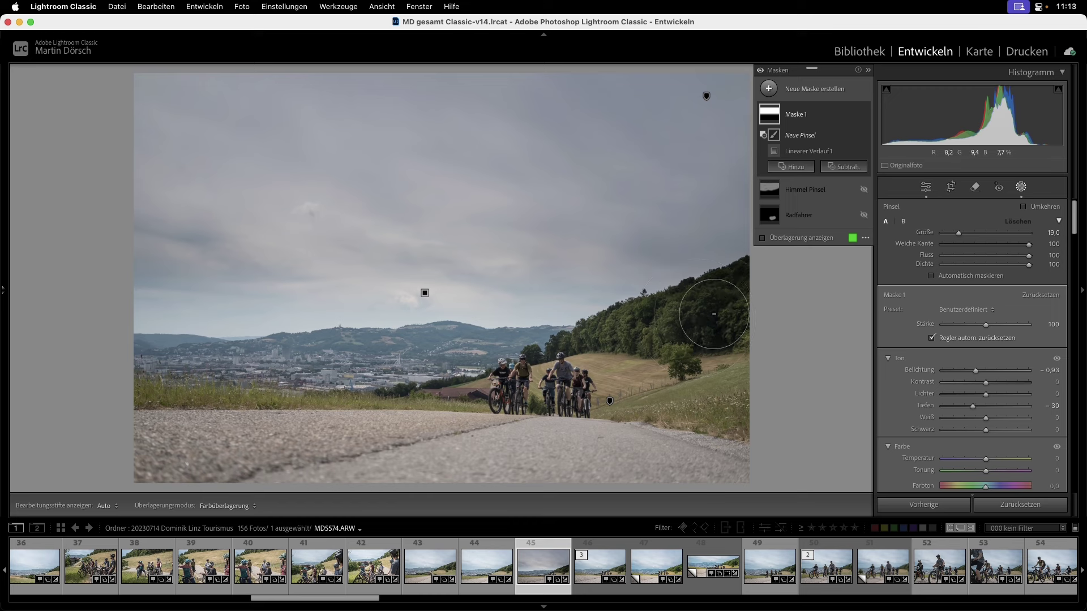
key("h")
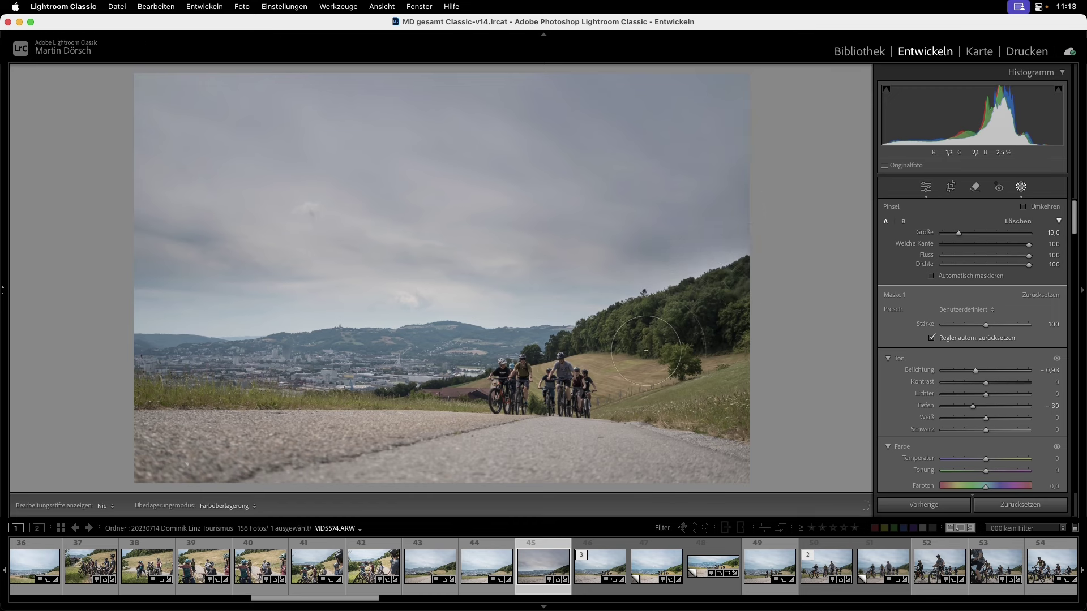
key("h")
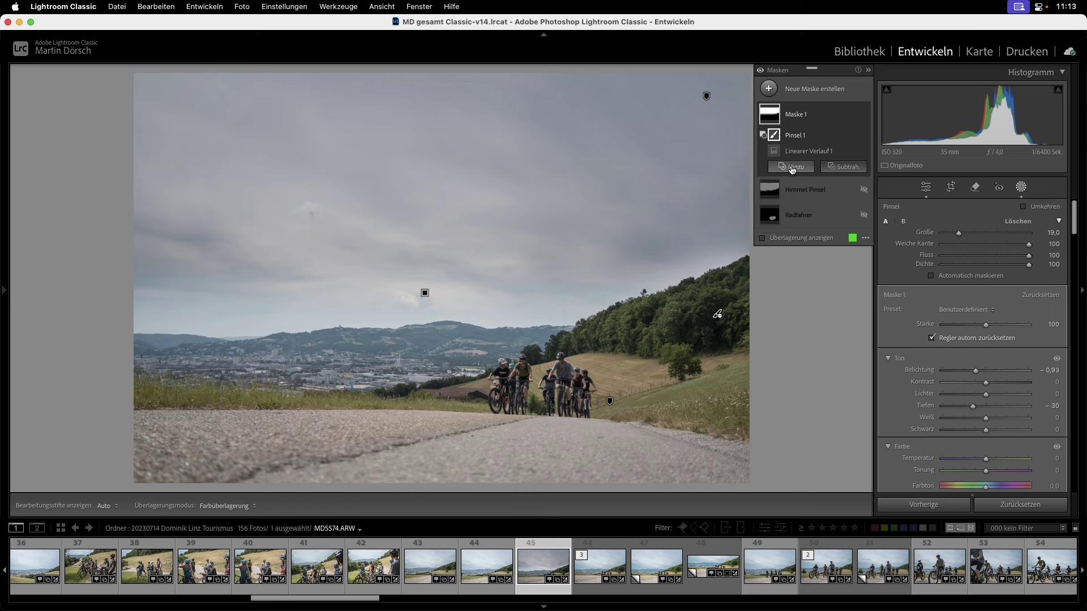
Add a brush to the sky gradient mask and paint extra darkening into the lower-left sky
left_click(792, 170)
left_click(804, 276)
key("h")
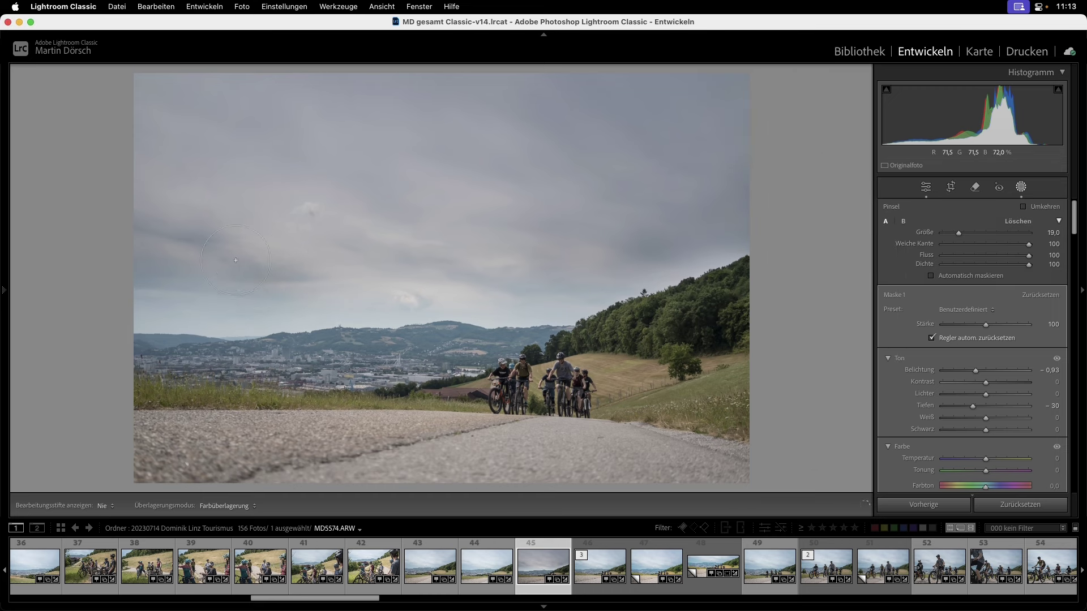
left_click_drag(235, 260, 151, 277)
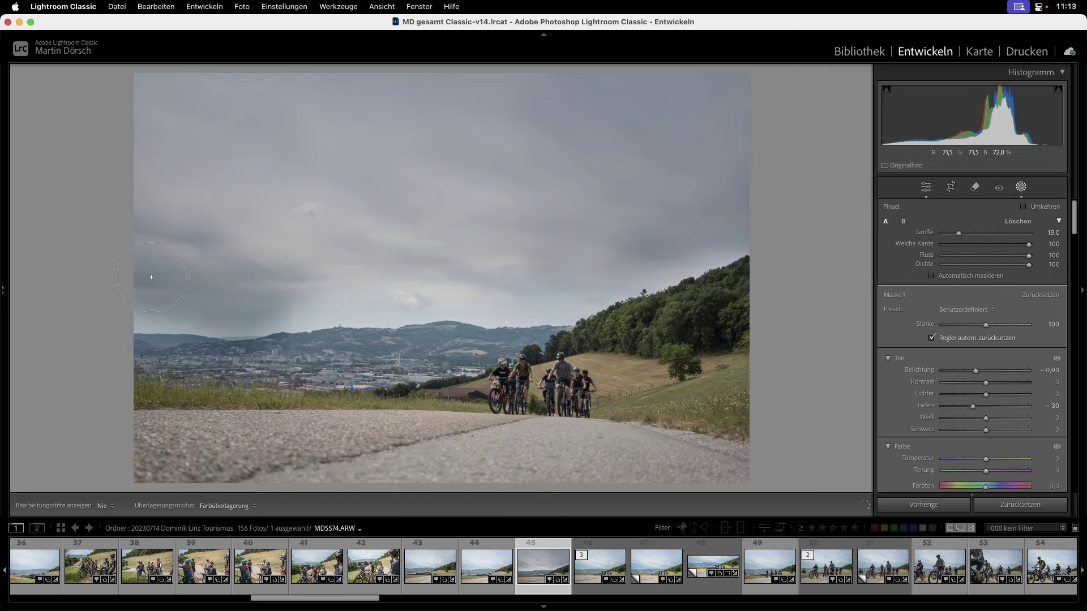
left_click_drag(263, 293, 274, 327)
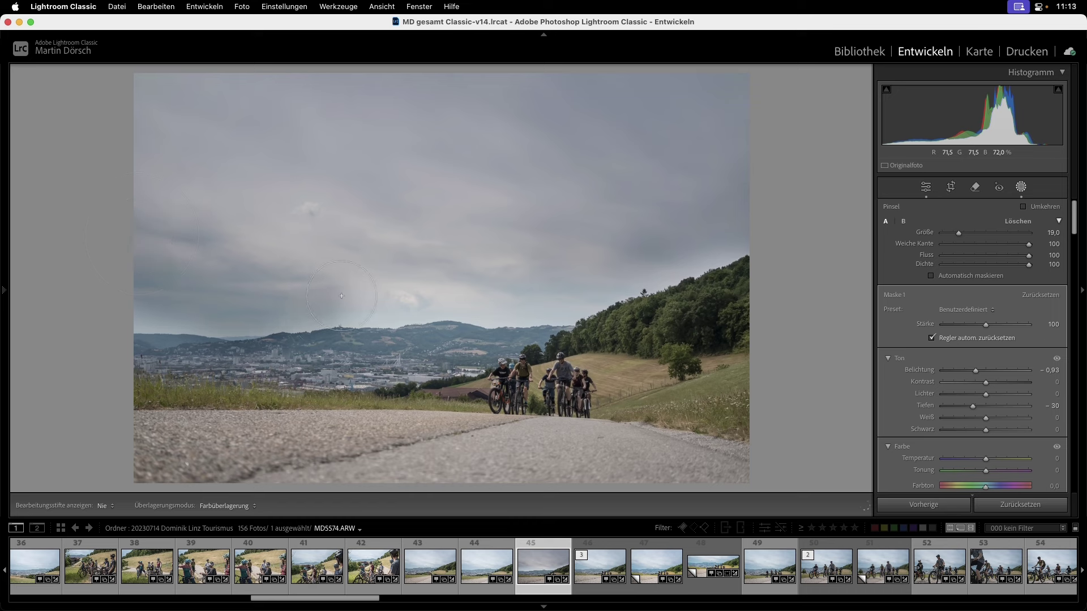
key("h")
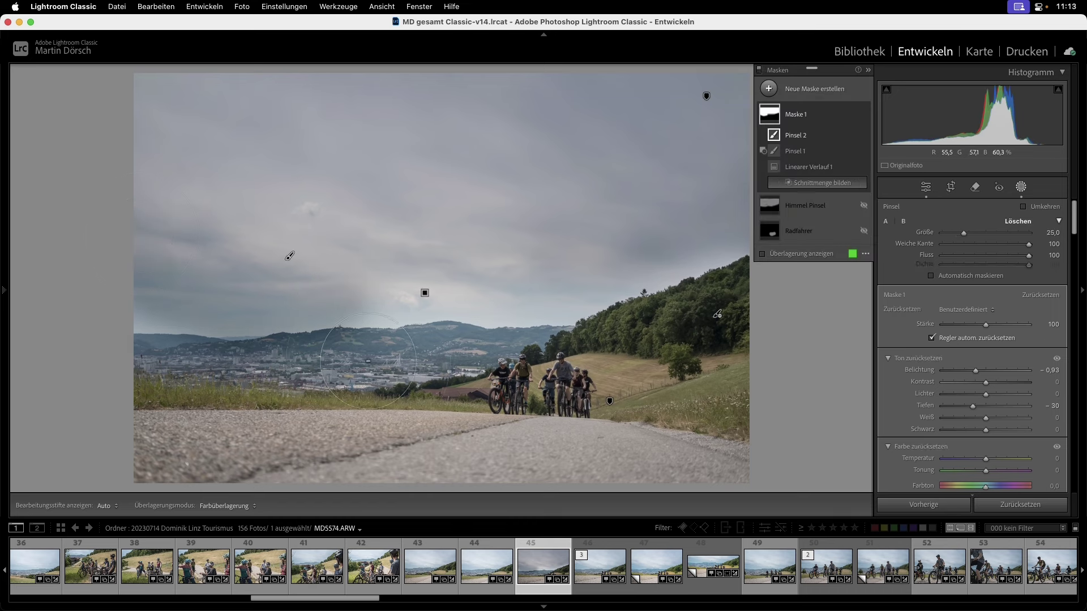
Erase a small patch of the added sky darkening
key("h")
left_click_drag(375, 366, 310, 226)
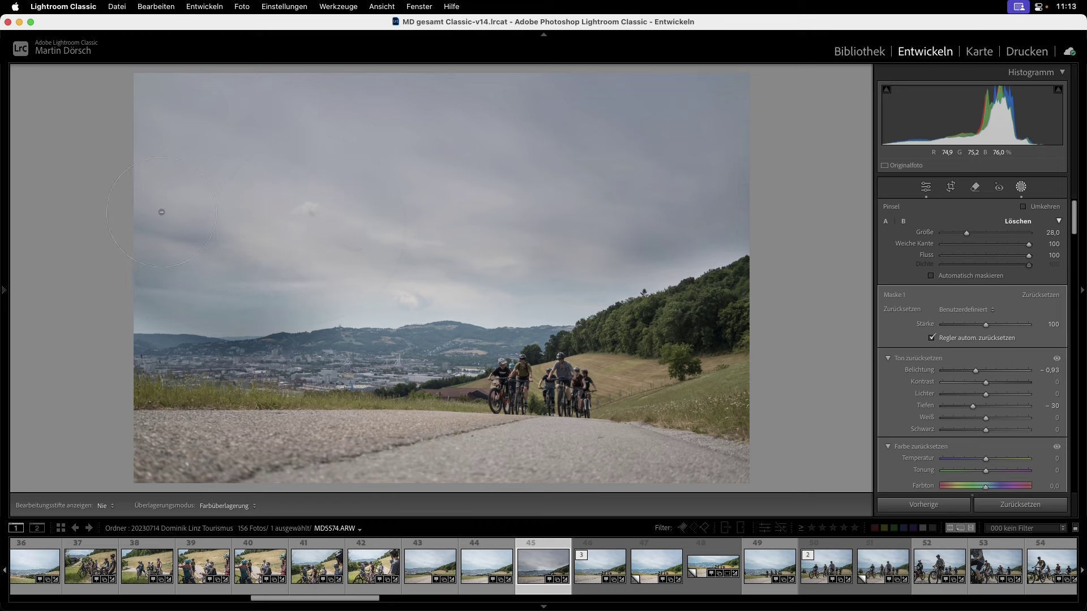
key("h")
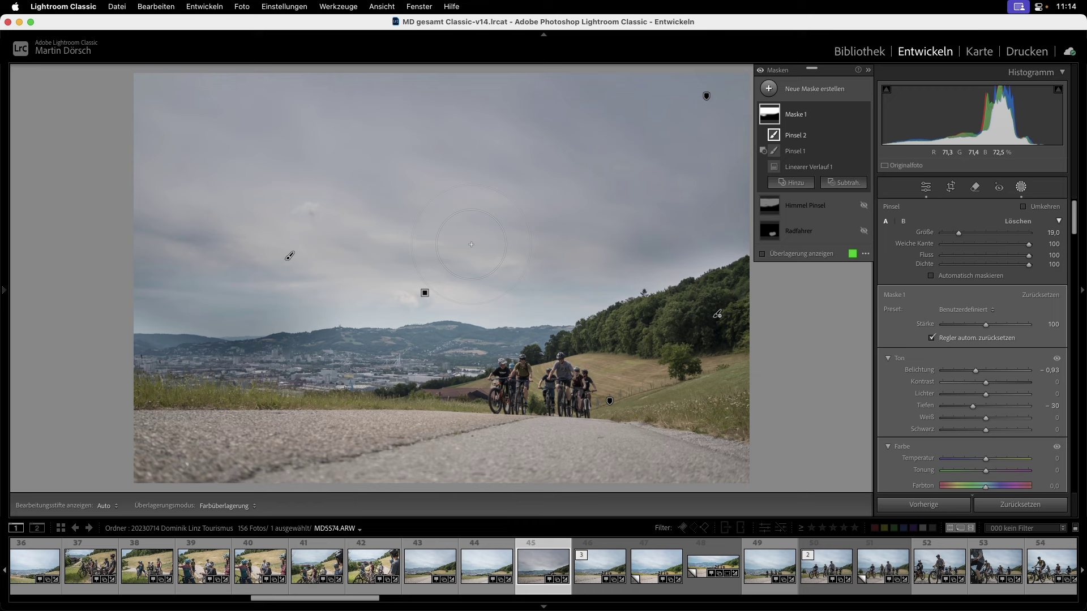
Copy only the Maske 1 sky gradient settings, without Process Version, then select photo 42
key("space")
key("super+shift+c")
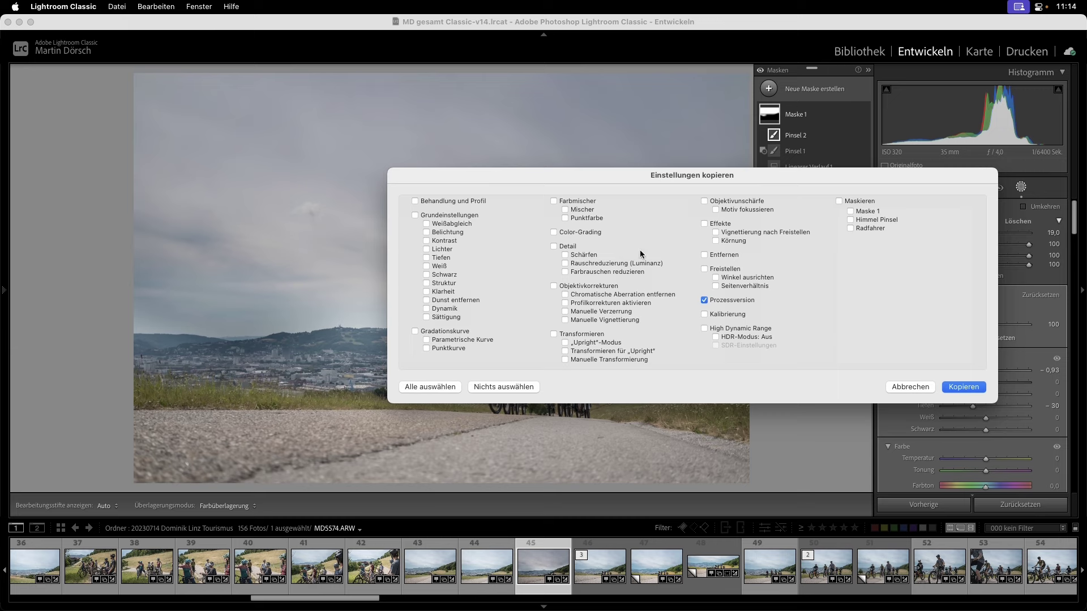
left_click(741, 300)
left_click(872, 211)
left_click(968, 389)
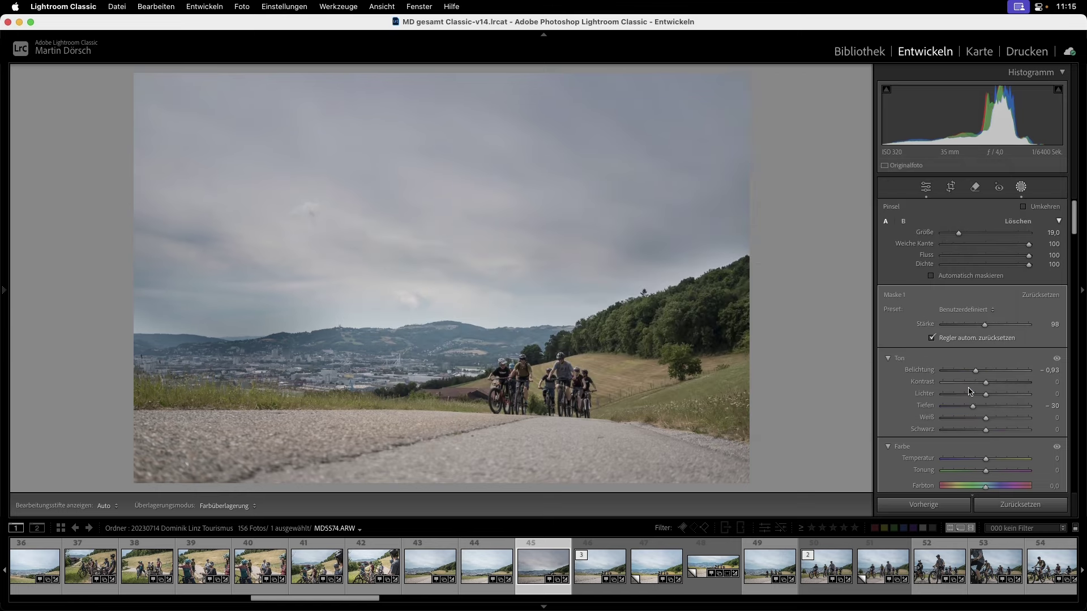
left_click(367, 565)
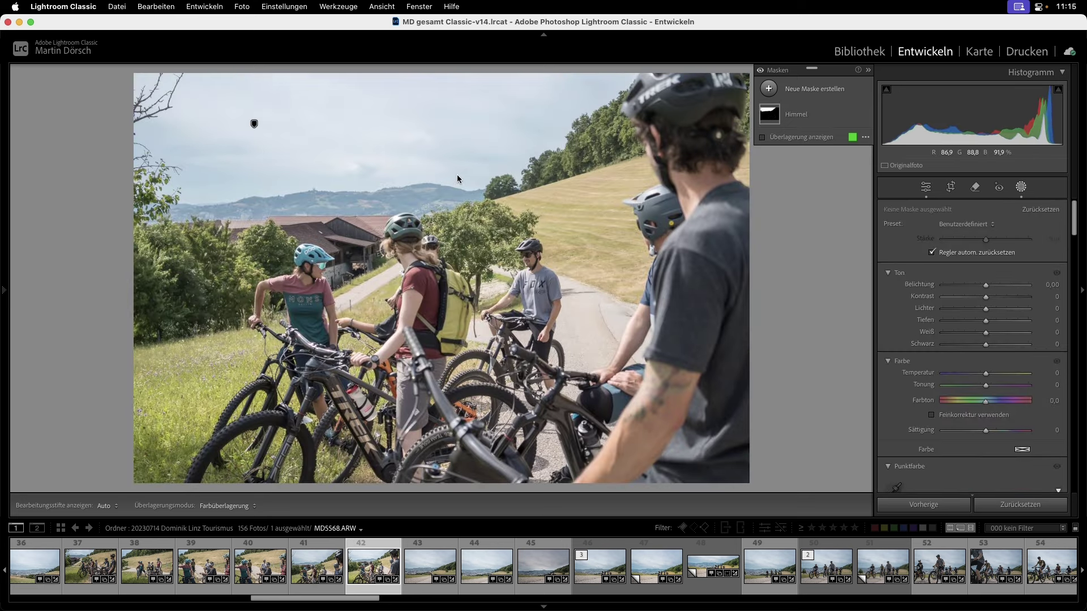
Hide the Himmel mask and paste the copied settings onto photo 42, merging with existing masks
left_click(863, 117)
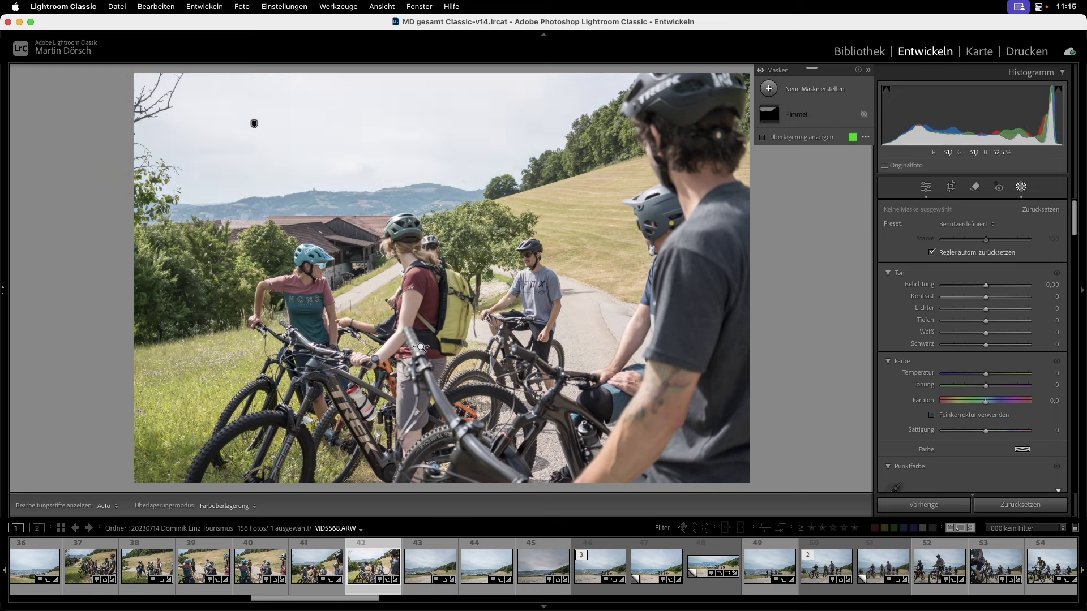
key("super+shift+v")
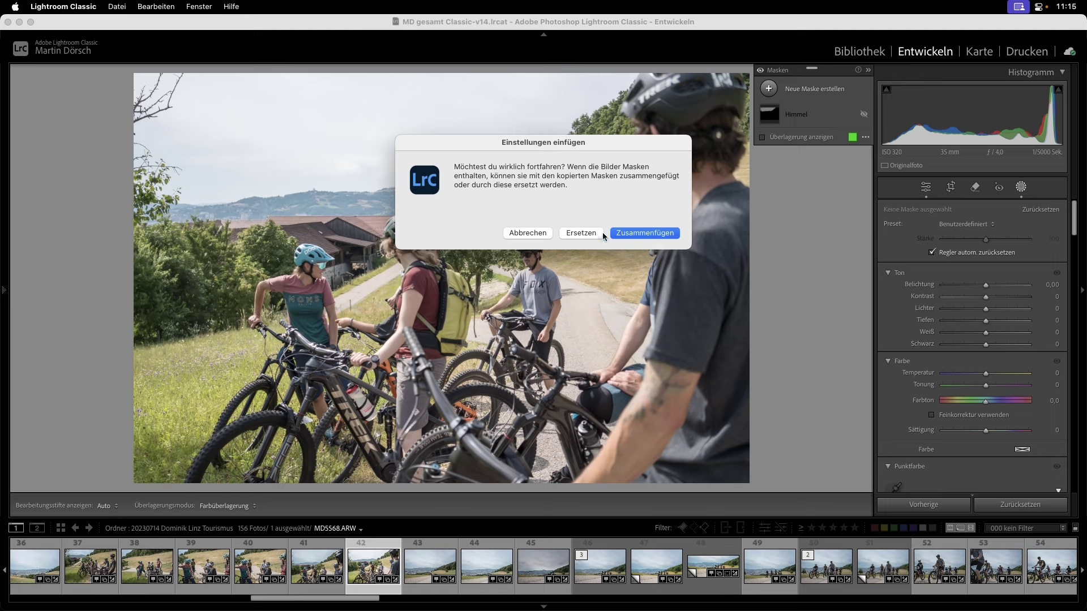
left_click(634, 233)
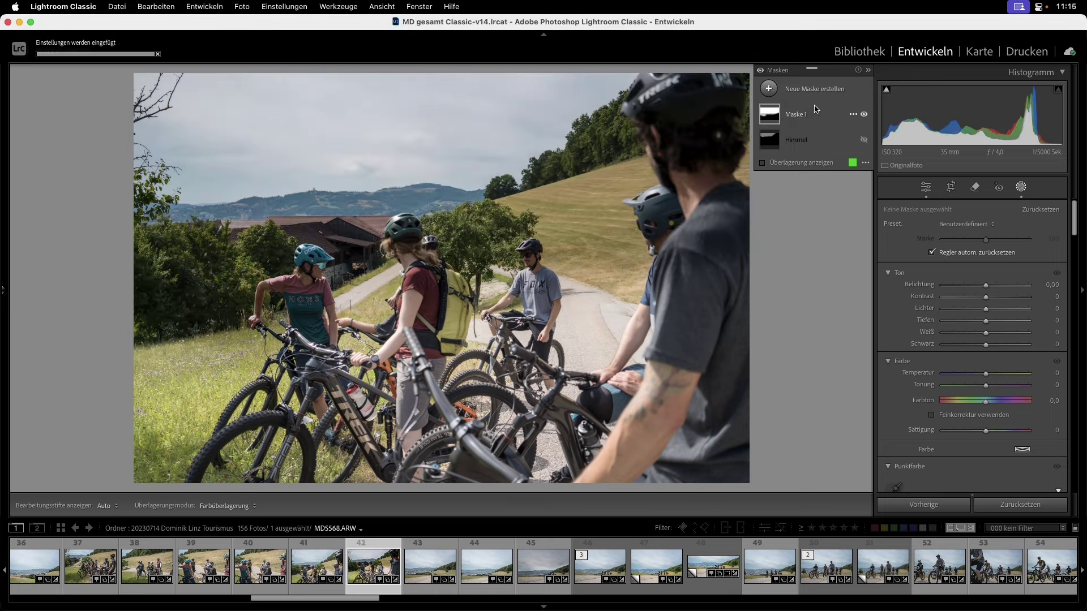
left_click(780, 117)
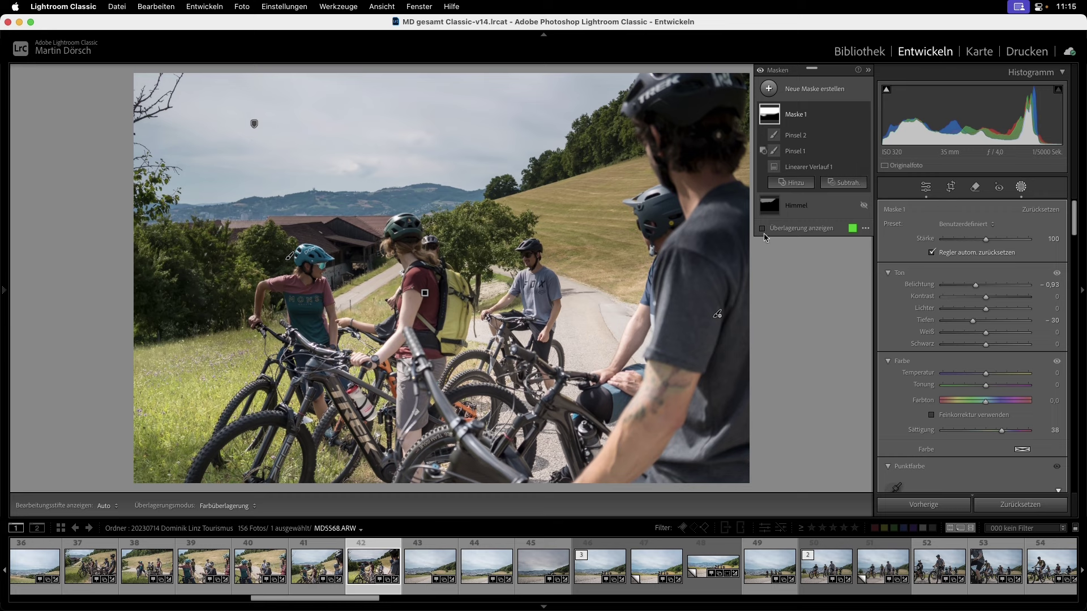
left_click(798, 171)
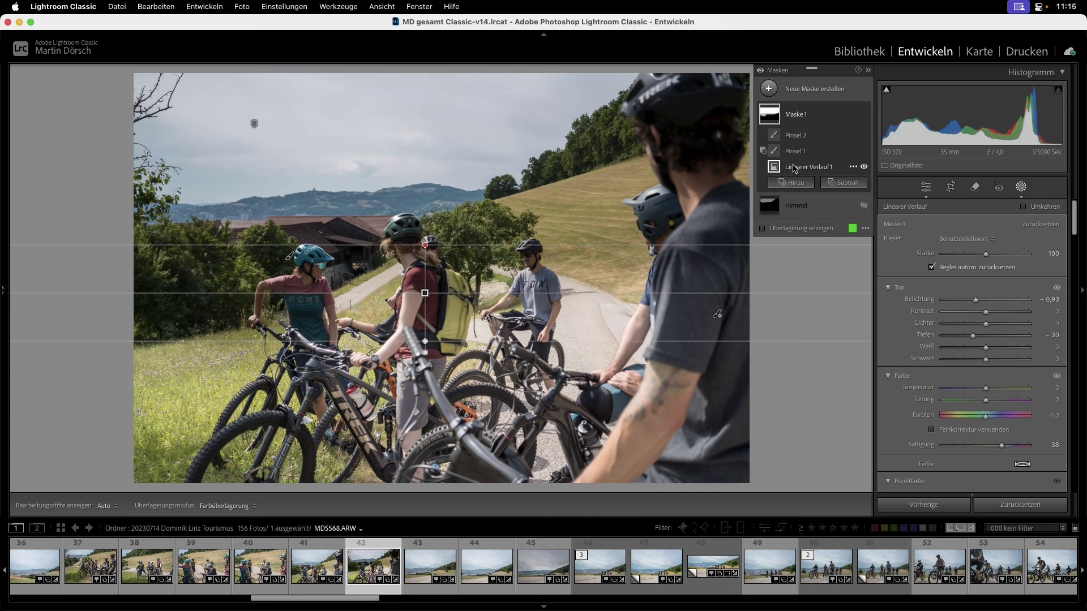
Delete the pasted Maske 1 with its Pinsel and gradient parts, then move to photo 44
left_click(796, 152)
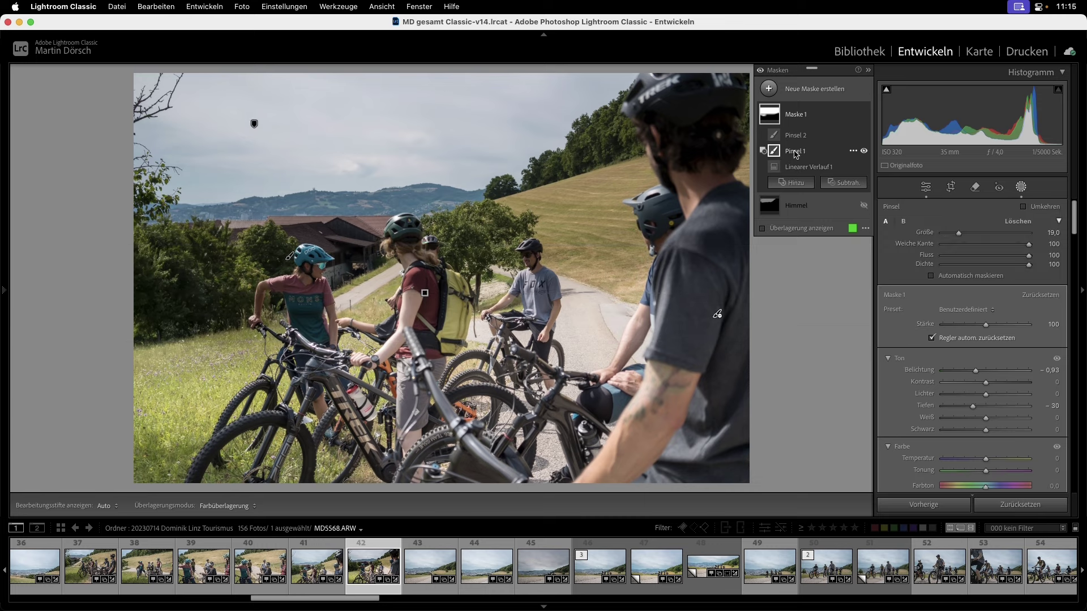
left_click(795, 142)
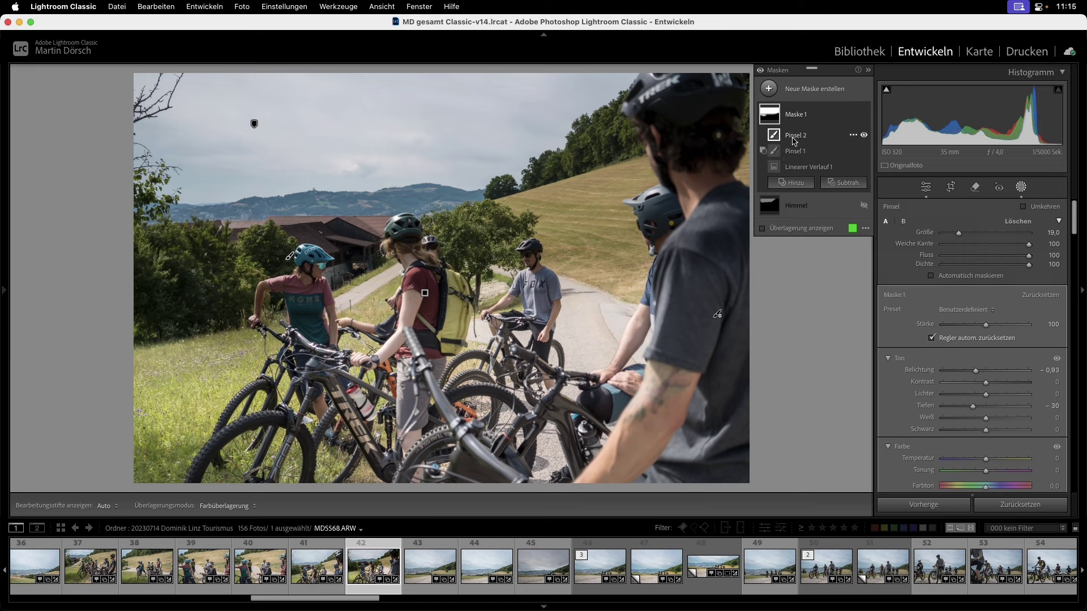
left_click(852, 114)
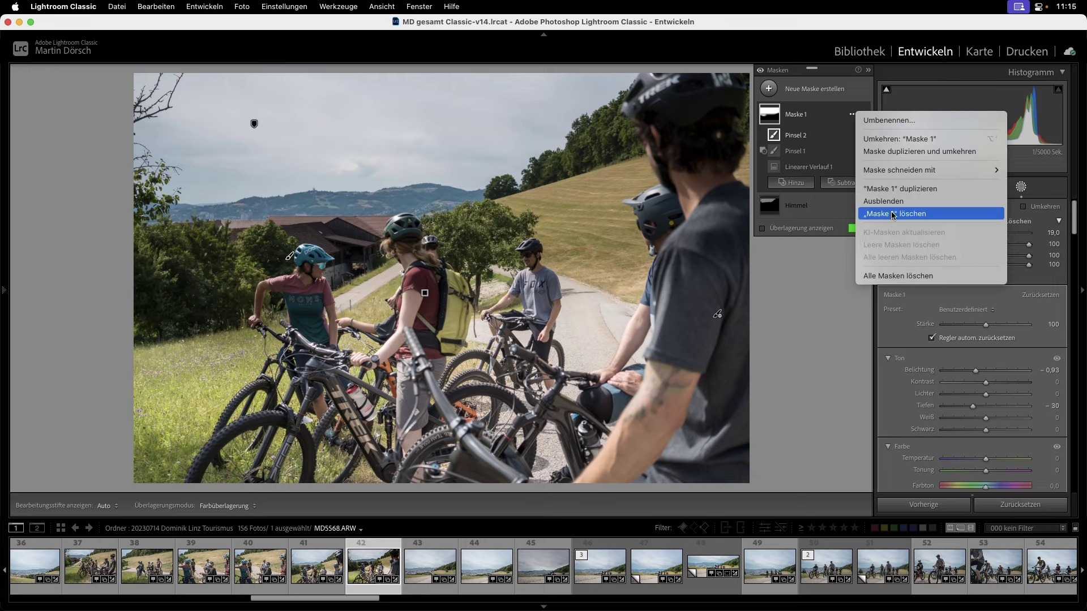
left_click(893, 214)
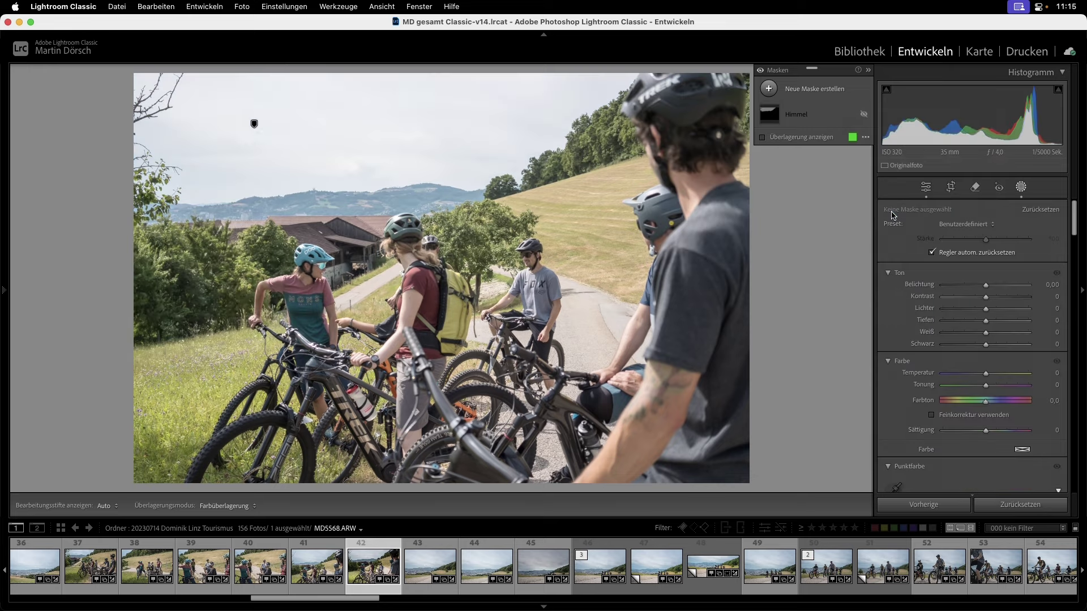
left_click(530, 563)
key("Left")
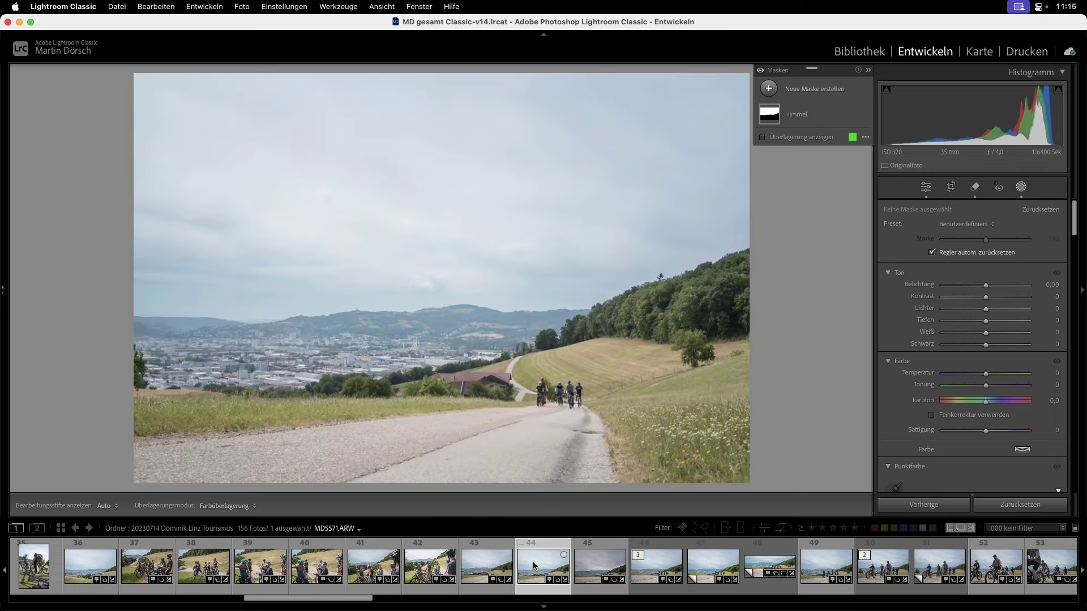
Select photo 45 and remove every mask with 'Alle Masken löschen'
key("Right")
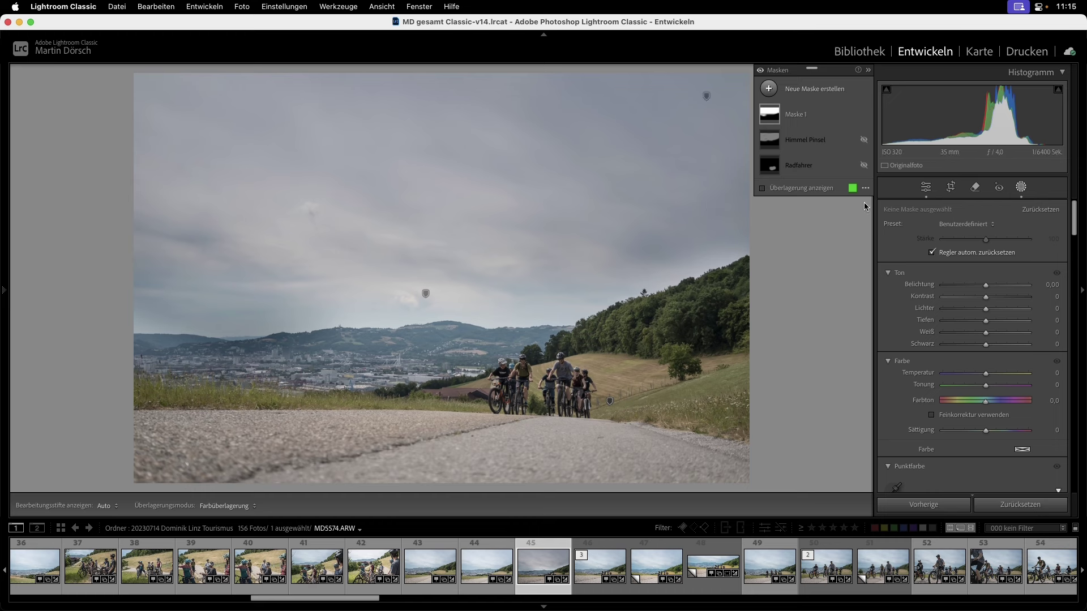
left_click(866, 188)
left_click(865, 188)
left_click(863, 116)
left_click(853, 114)
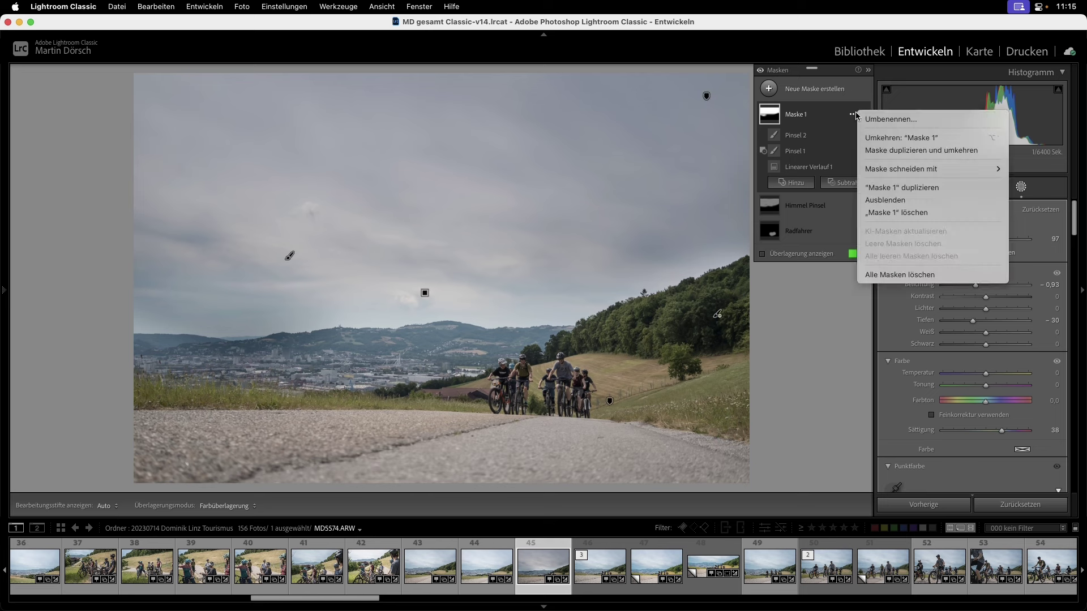
left_click(896, 274)
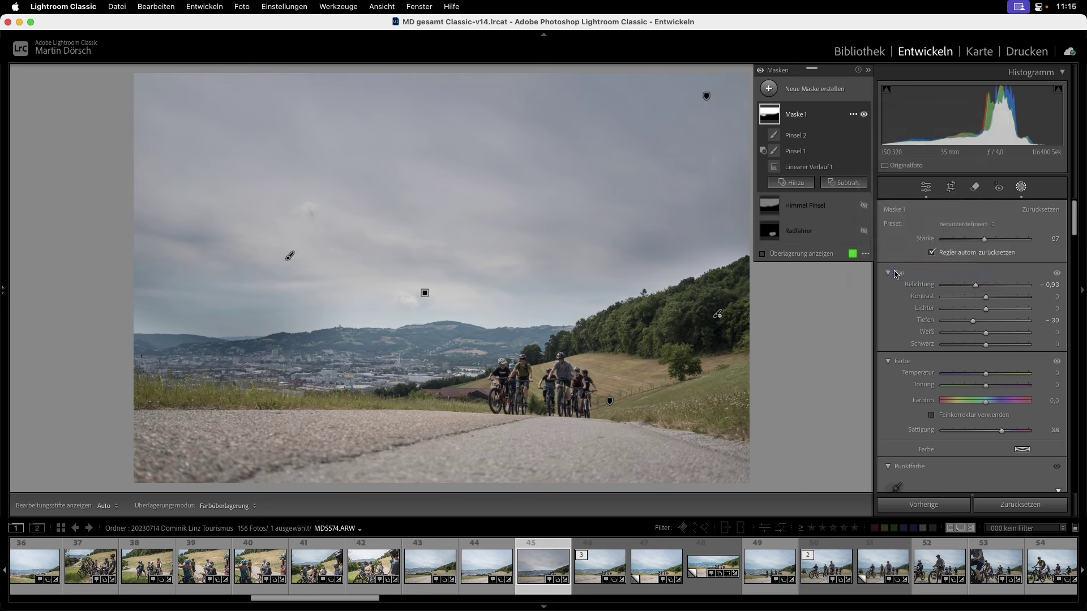
left_click(1021, 186)
left_click(1025, 187)
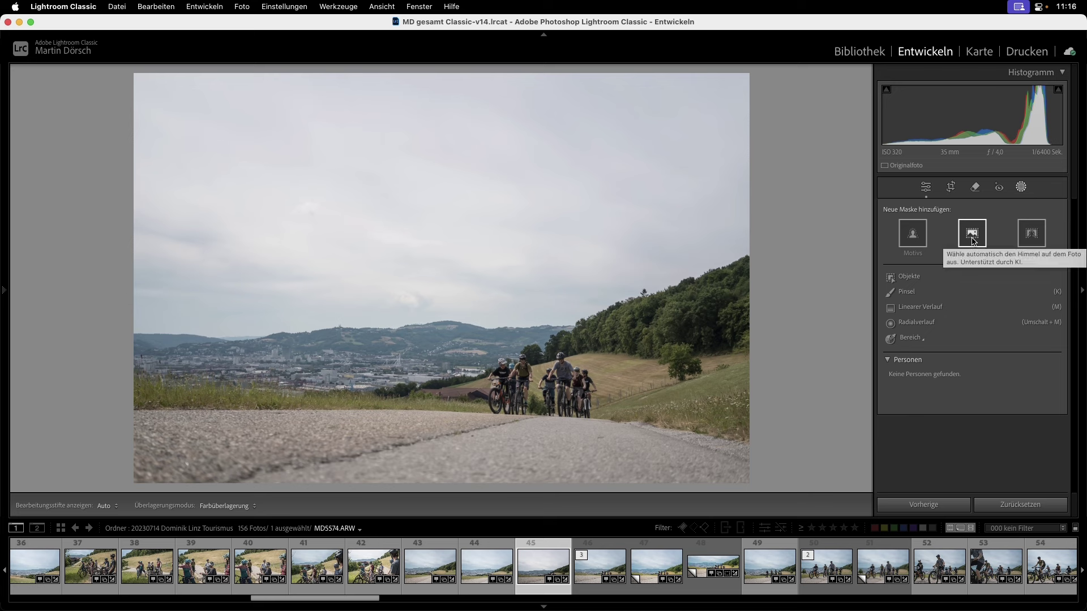
Add an AI Himmel (Select Sky) mask to the riders-on-the-road photo 45
left_click(972, 234)
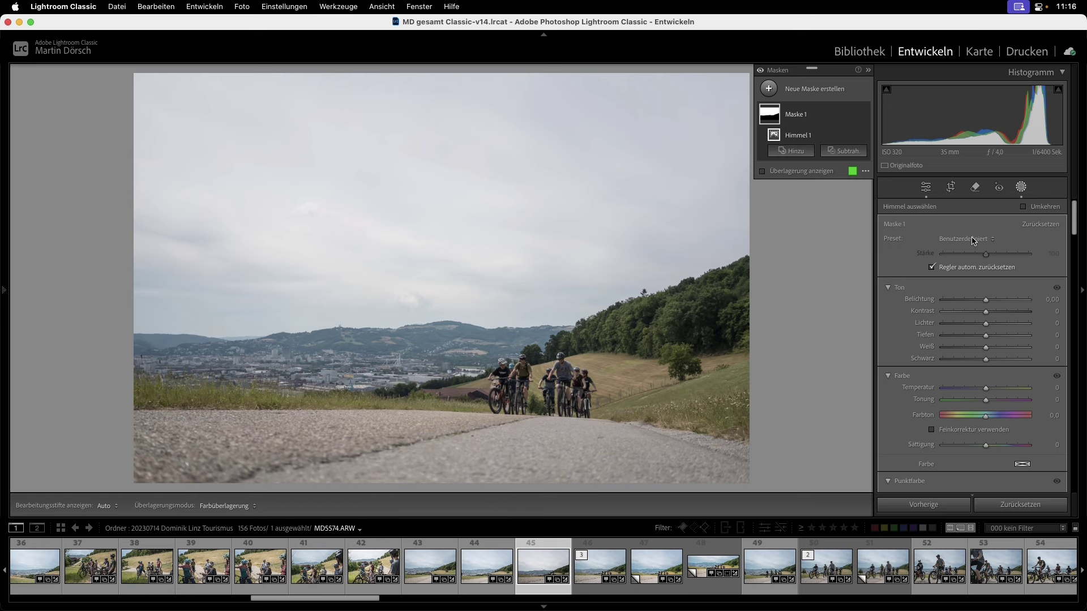
Set the sky mask to exposure −1.04, shadows 27, whites 50, blacks −28, temperature −15, clarity 65
mouse_move(799, 135)
mouse_move(986, 300)
left_mouse_down()
mouse_move(975, 303)
mouse_move(1001, 340)
left_mouse_up()
scroll(999, 341, "down", 5)
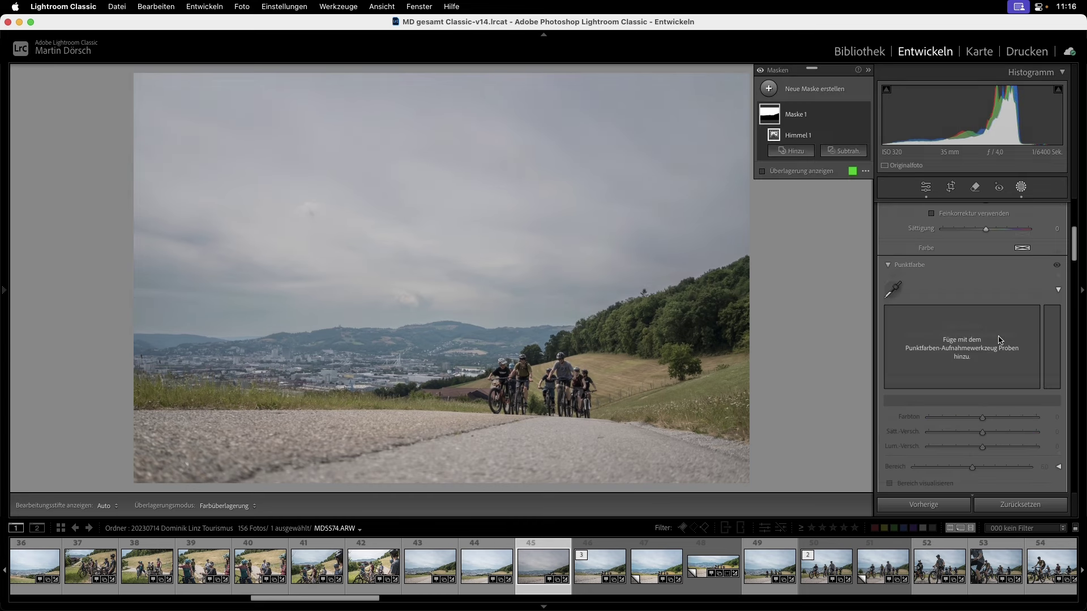
scroll(999, 345, "down", 5)
scroll(998, 351, "down", 2)
scroll(997, 357, "down", 3)
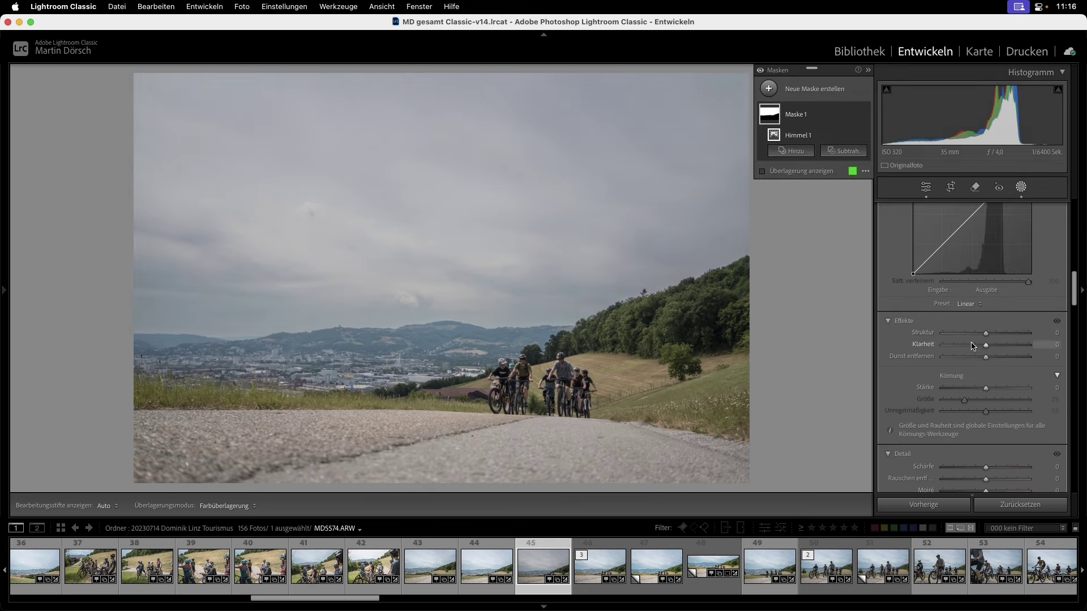
mouse_move(985, 345)
left_mouse_down()
mouse_move(1013, 347)
mouse_move(979, 334)
mouse_move(975, 301)
mouse_move(1007, 289)
left_mouse_up()
scroll(1007, 345, "up", 5)
scroll(996, 339, "up", 5)
scroll(987, 334, "up", 2)
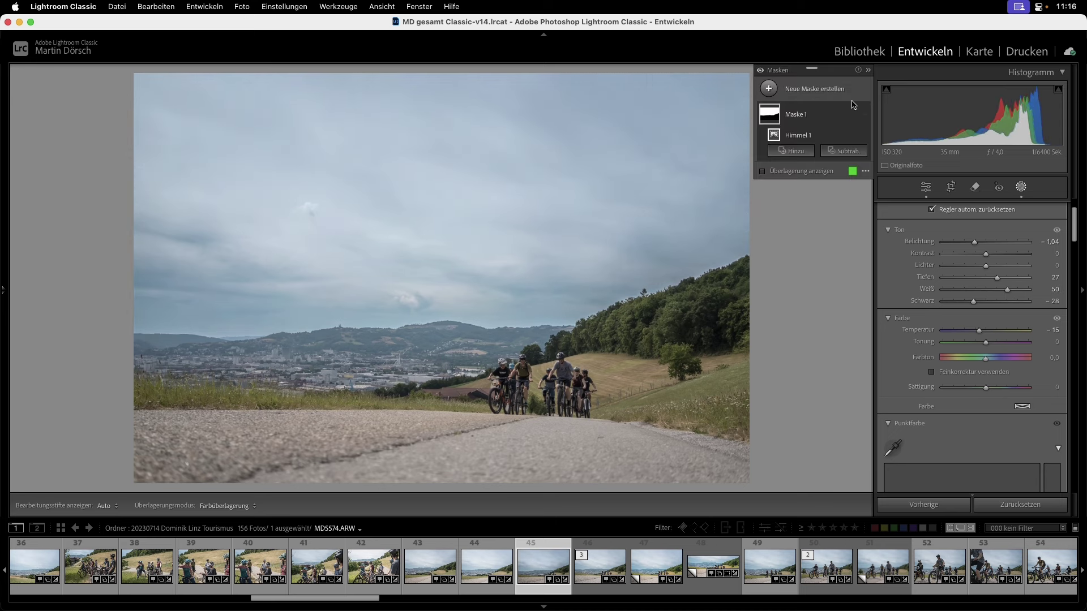
left_click(864, 115)
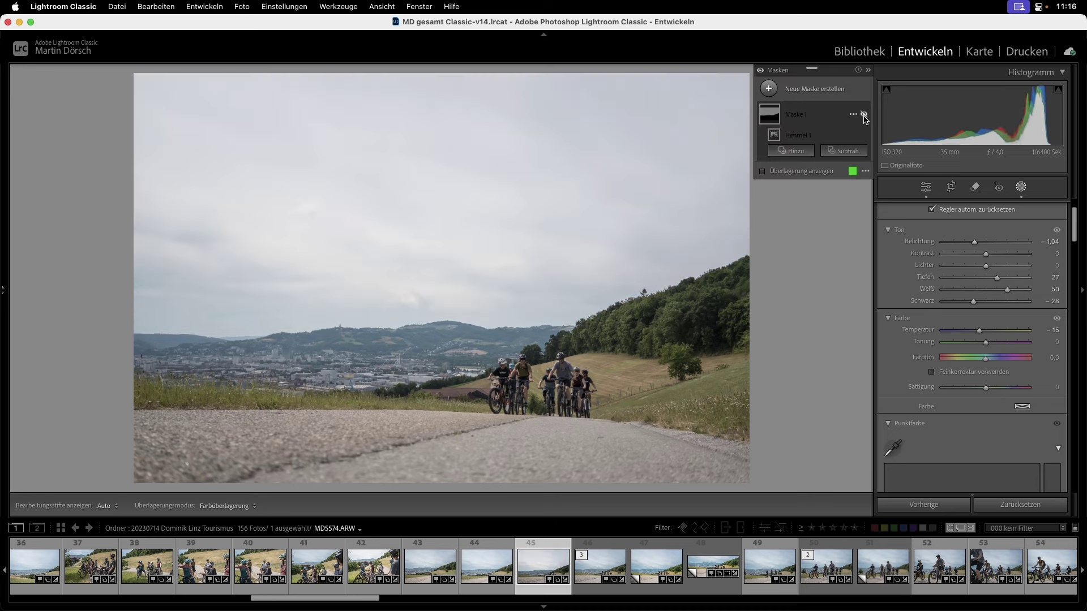
left_click(863, 115)
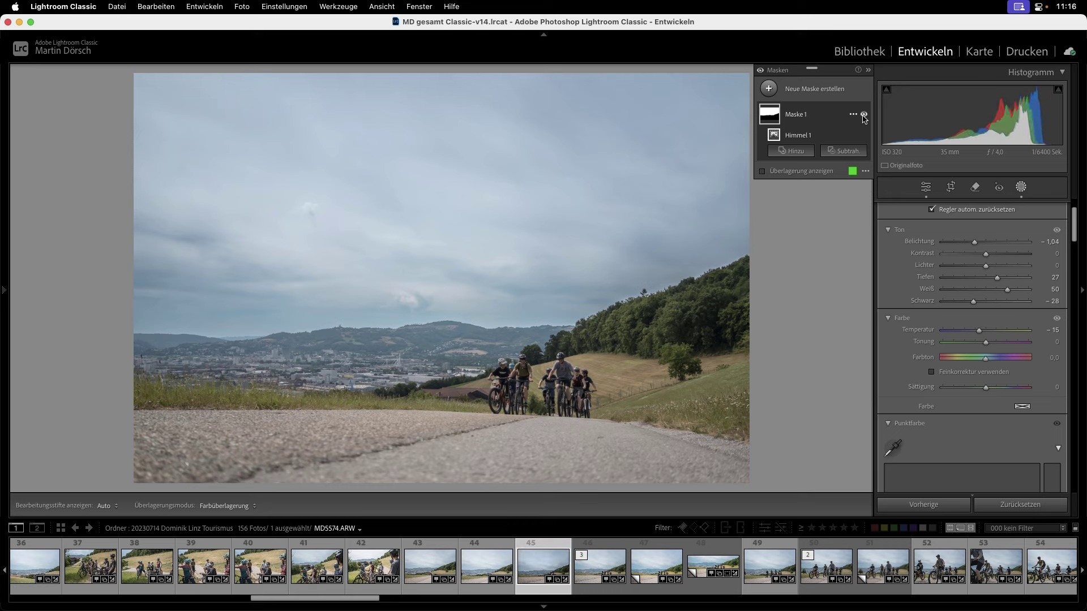
Rename the photo 45 sky mask to HimmelKI and show its coverage on the photo
double_click(799, 114)
type("HimmelK")
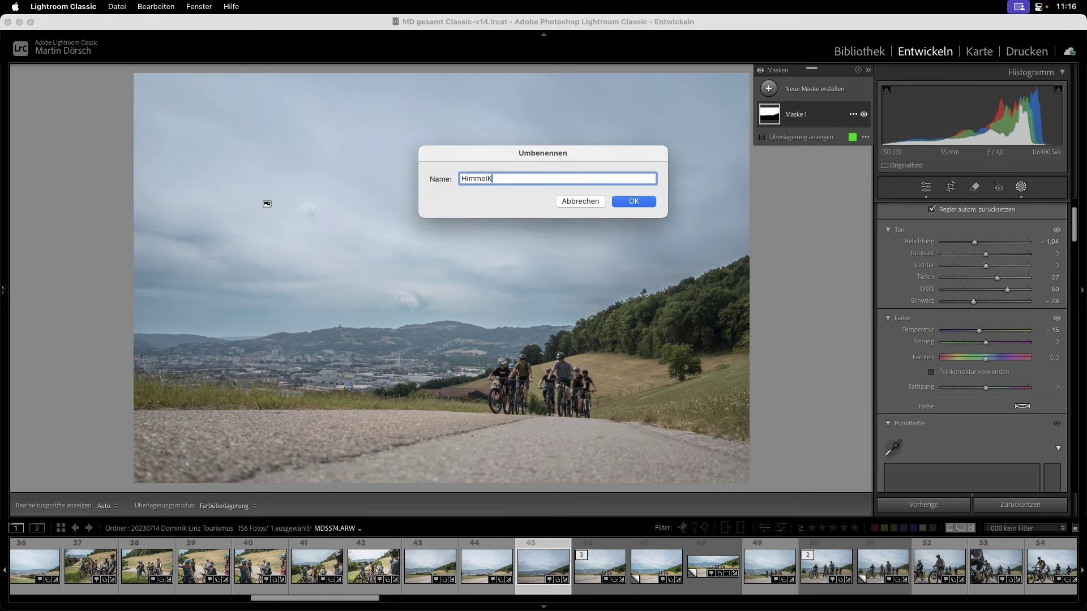
key("Return")
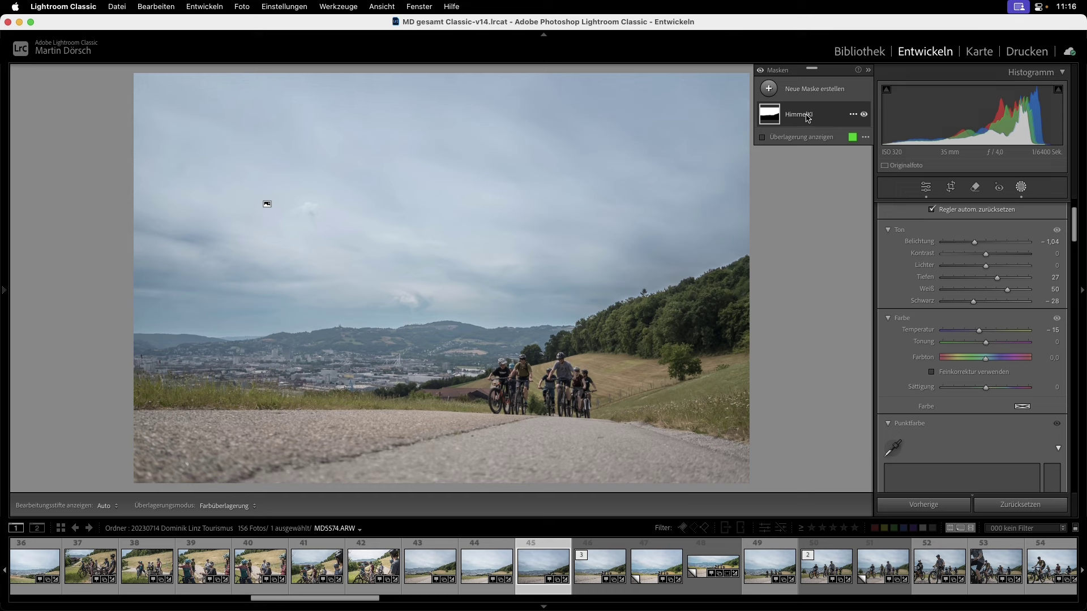
left_click(769, 120)
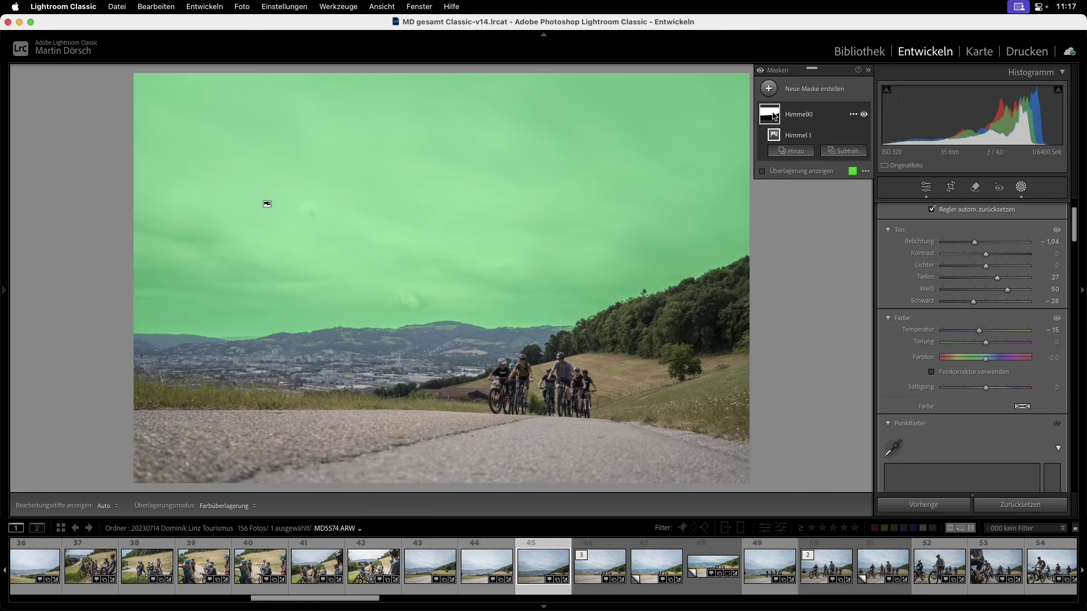
key("F7")
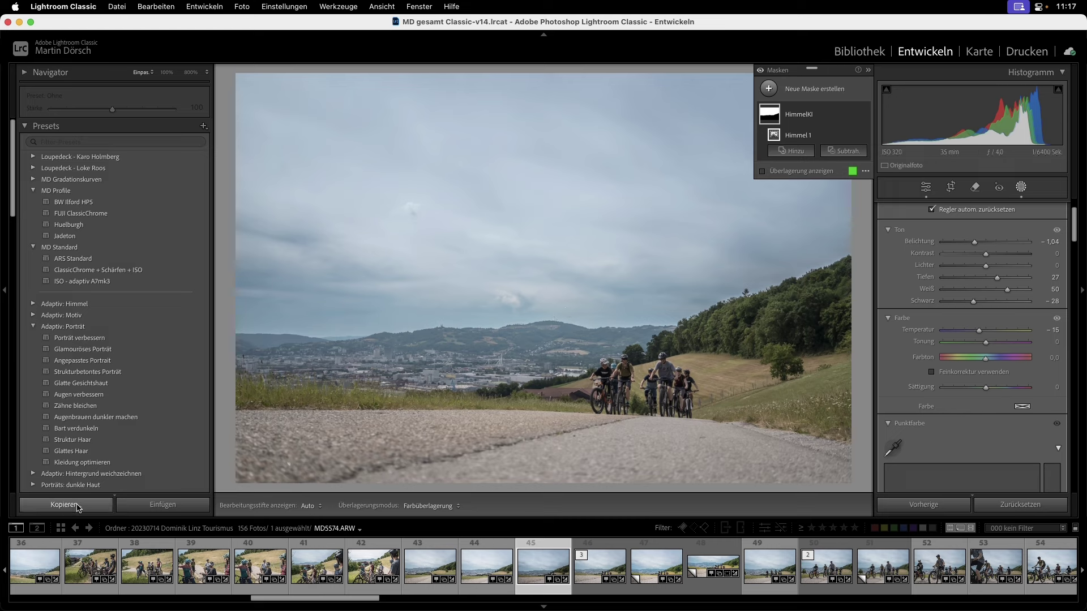
Copy only the HimmelKI mask settings from photo 45
key("ctrl+super+space")
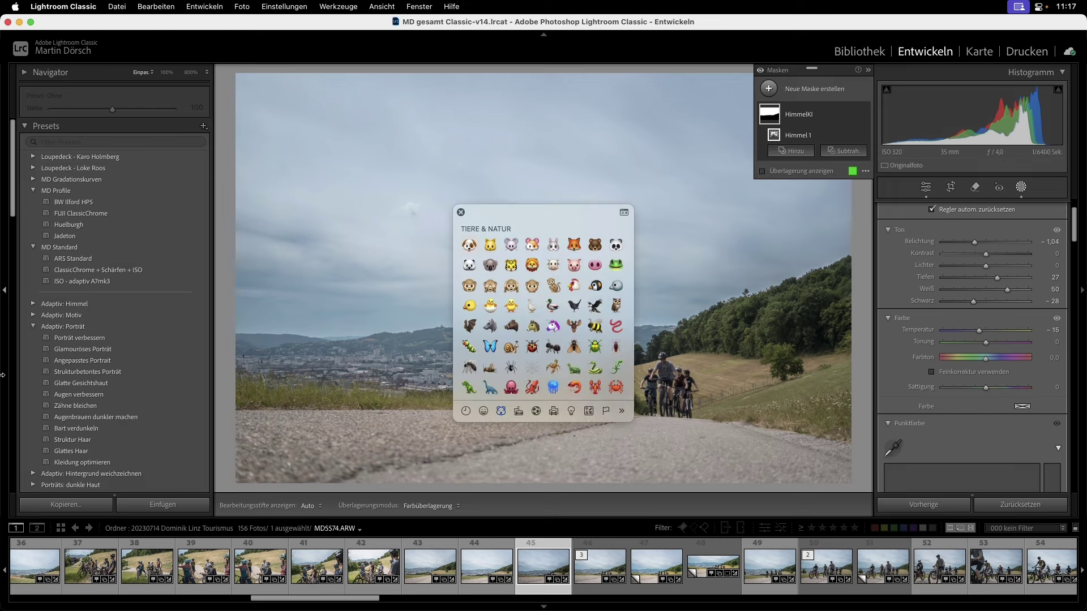
left_click(8, 287)
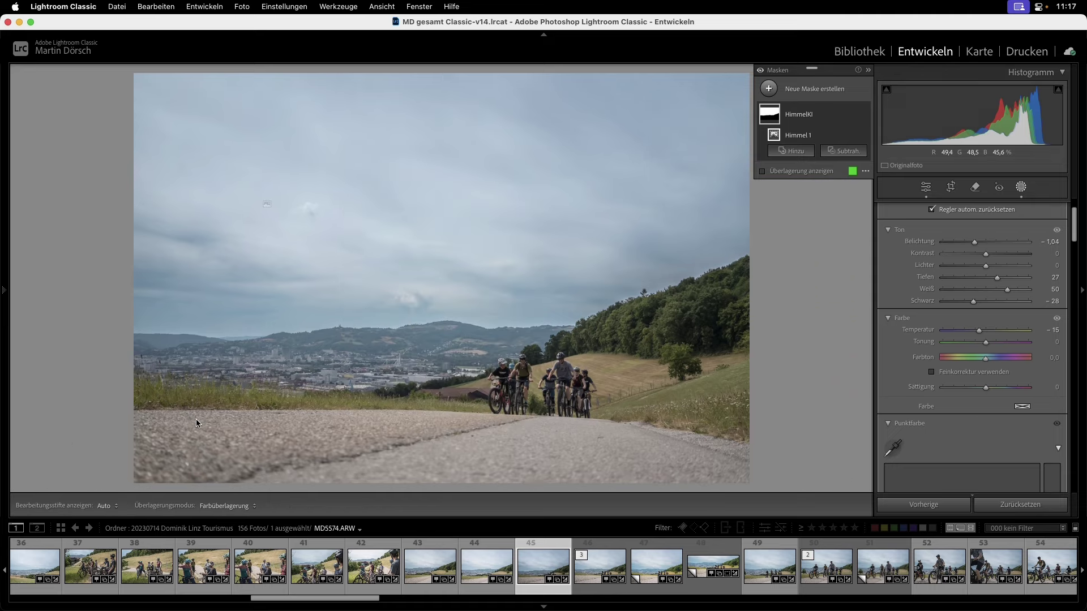
key("super+shift+c")
left_click(855, 213)
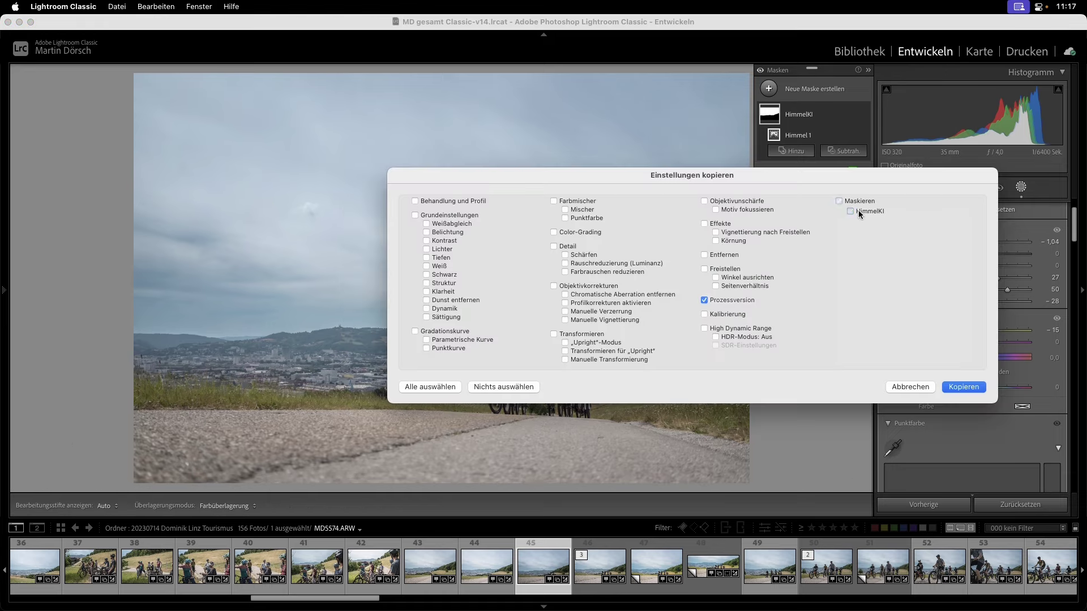
left_click(972, 389)
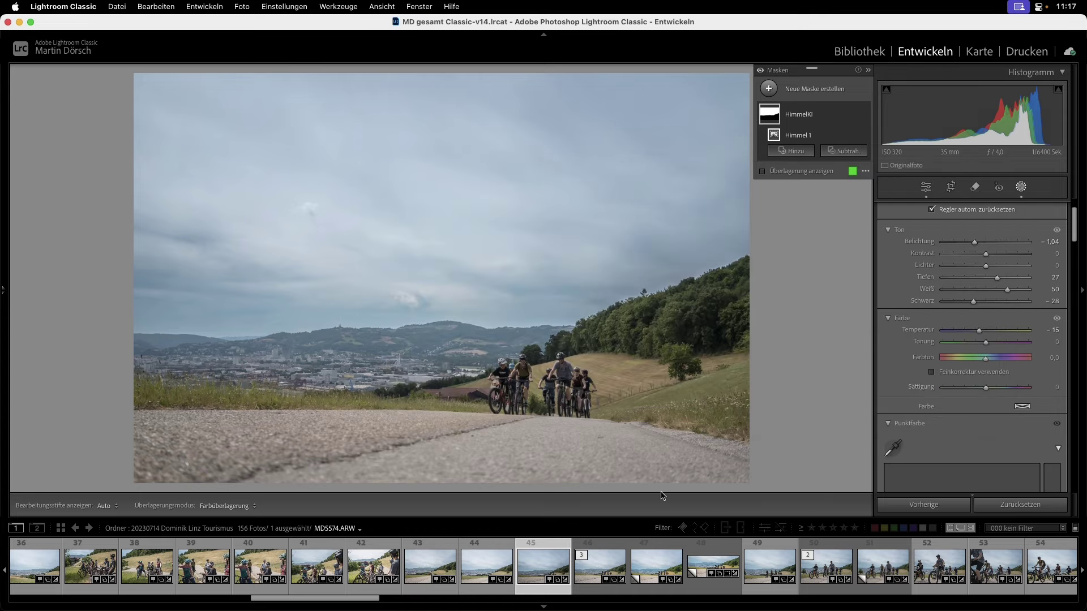
Paste HimmelKI onto photo 42, merging with its existing masks, then show the library grid
left_click(373, 565)
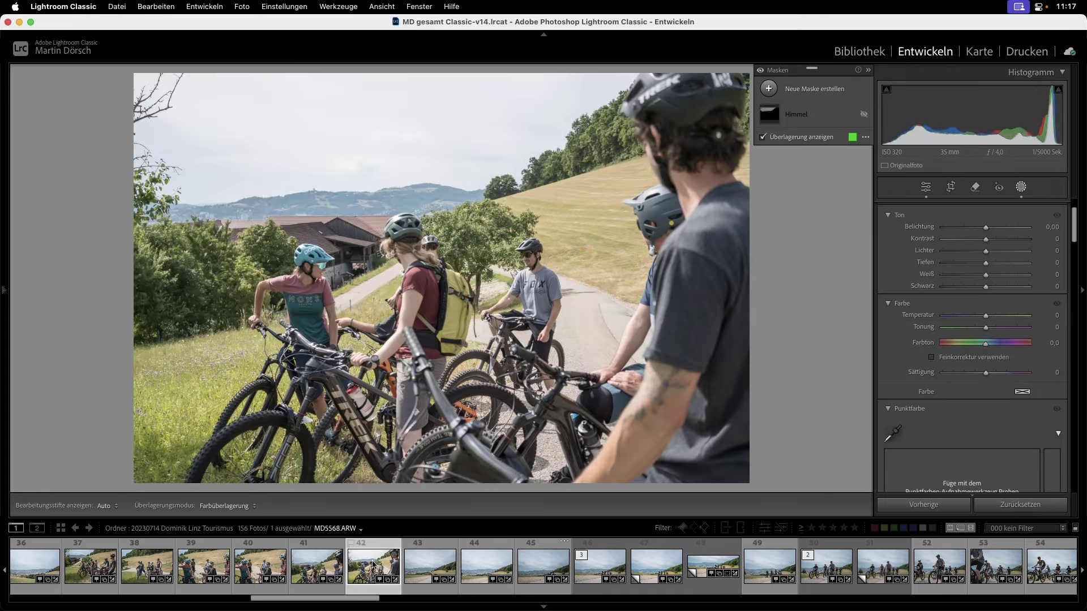
key("super+shift+v")
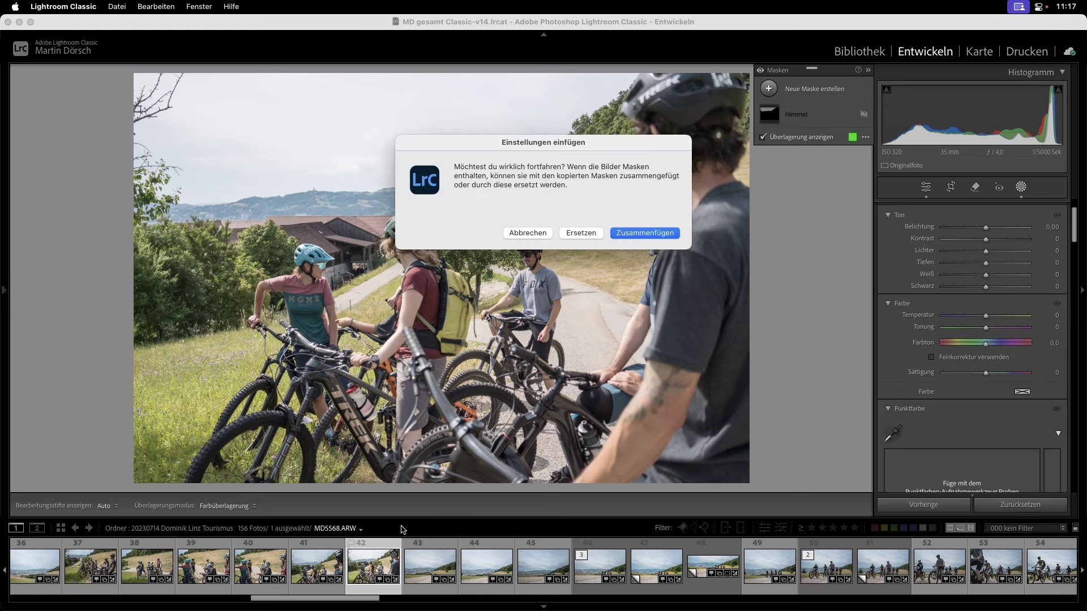
left_click(657, 237)
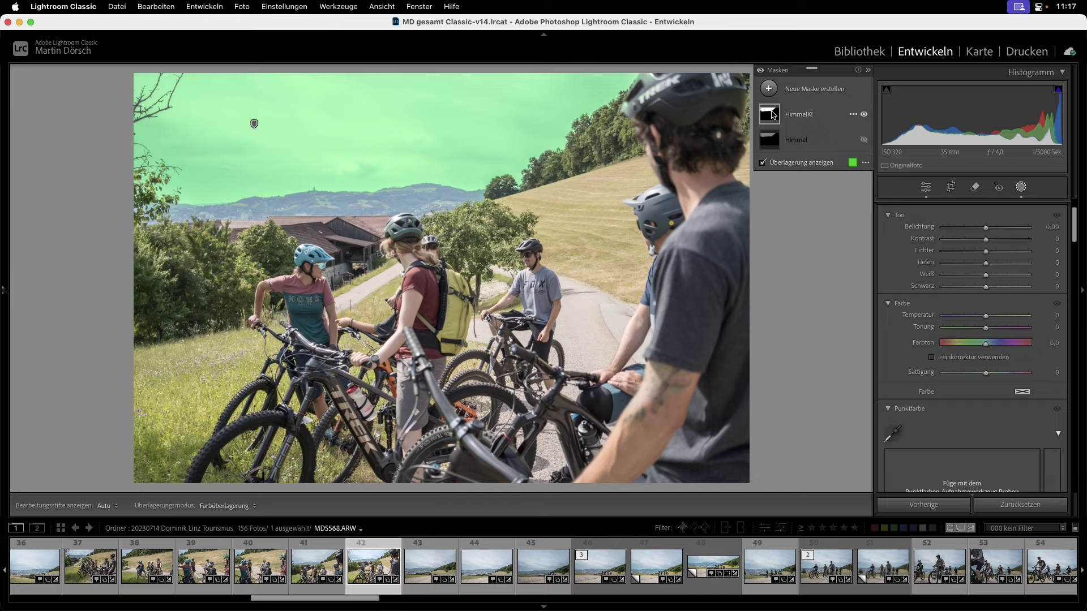
key("g")
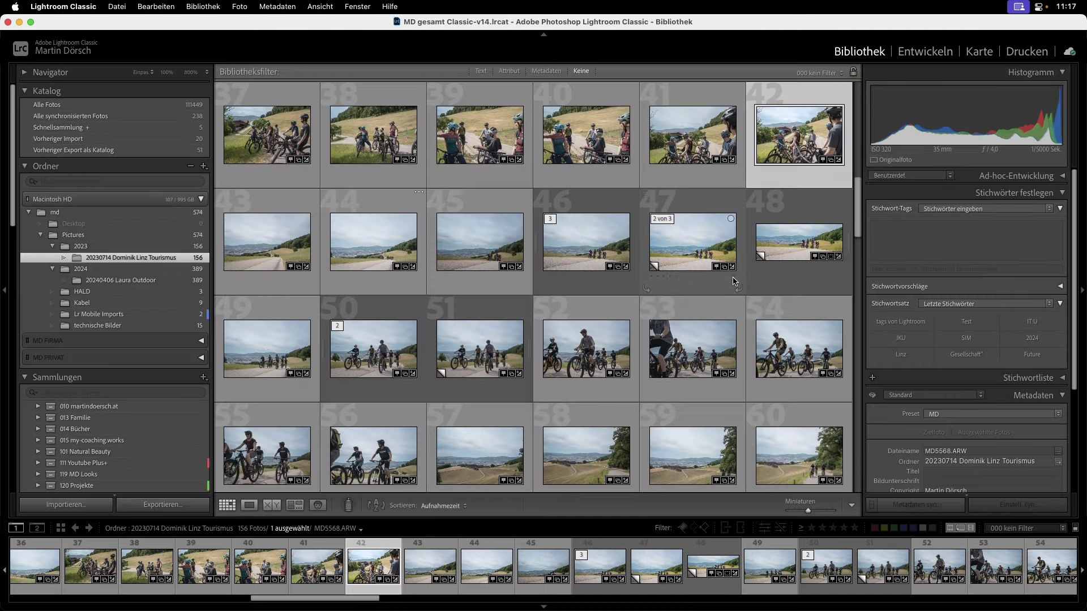
Open the 20240406 outdoor shoot folder and open image 100, the full-body yellow-shorts shot
scroll(733, 281, "down", 5)
scroll(733, 281, "down", 5)
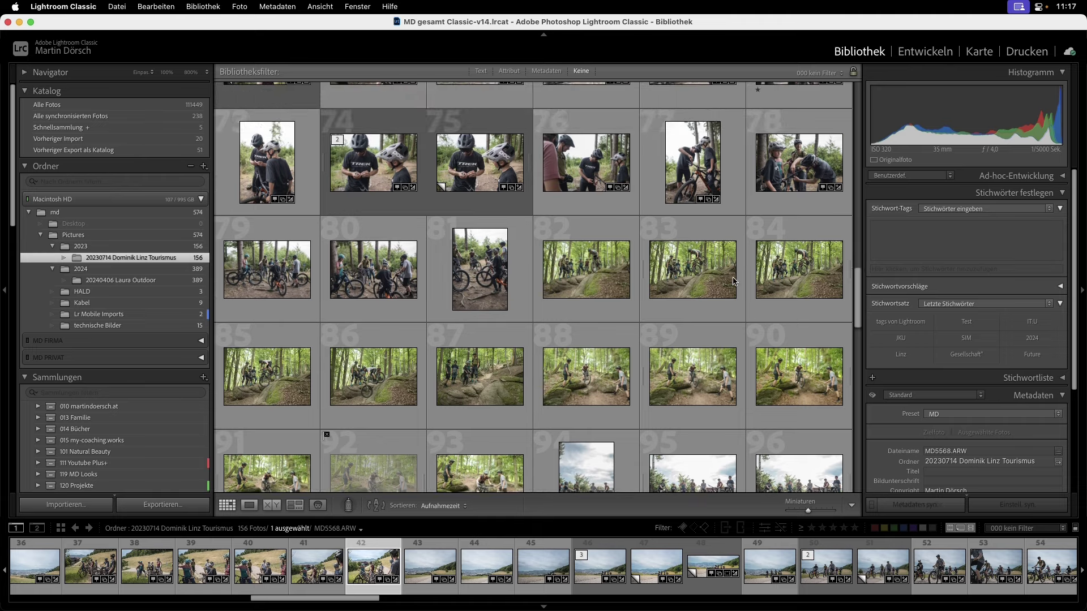
scroll(733, 281, "up", 5)
scroll(732, 282, "up", 5)
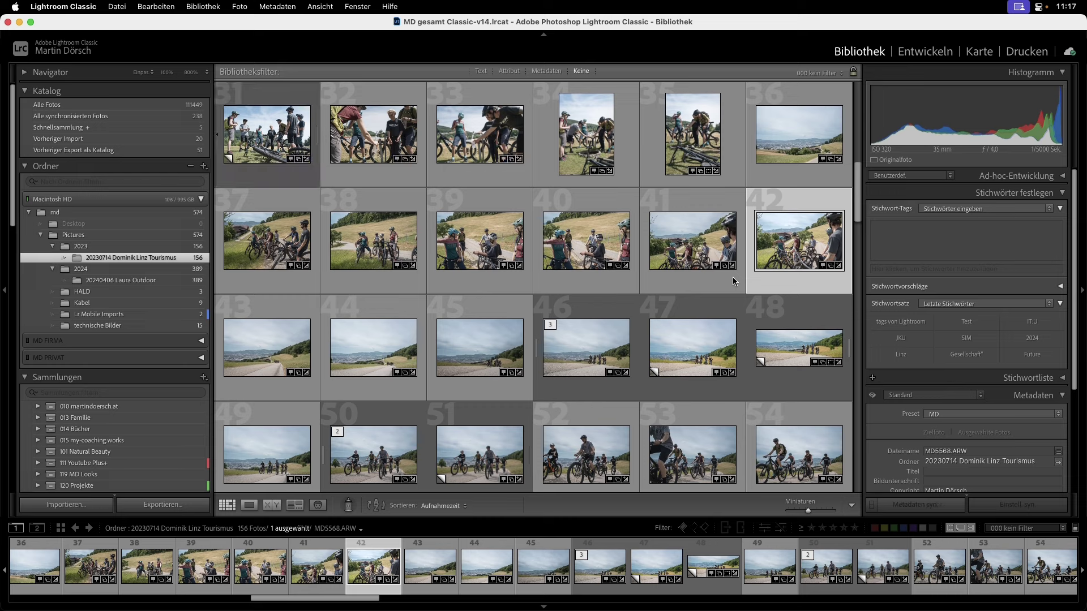
mouse_move(480, 348)
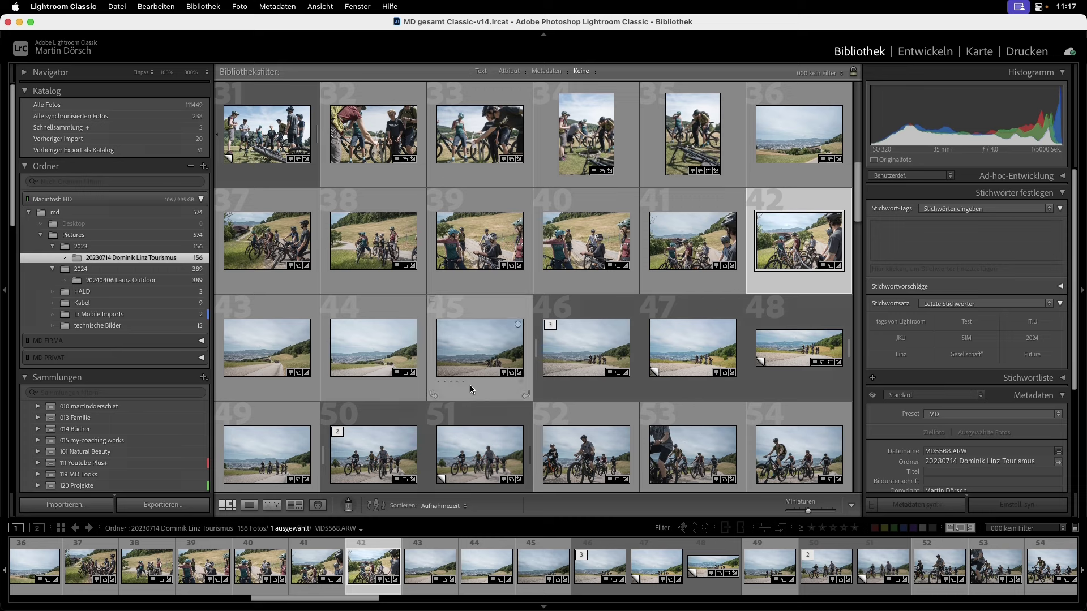
scroll(548, 356, "down", 2)
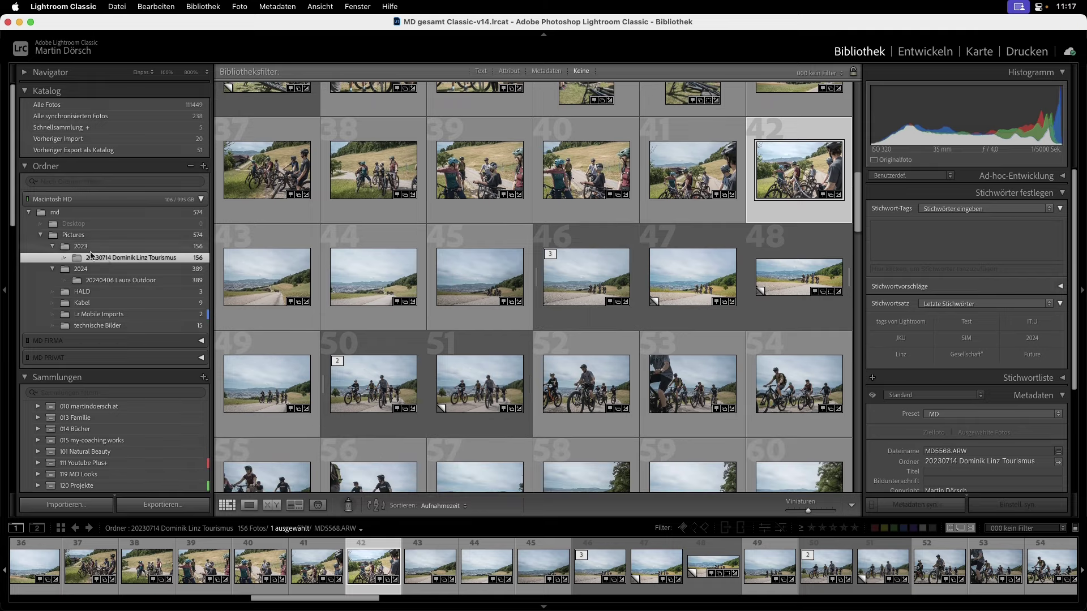
left_click(126, 281)
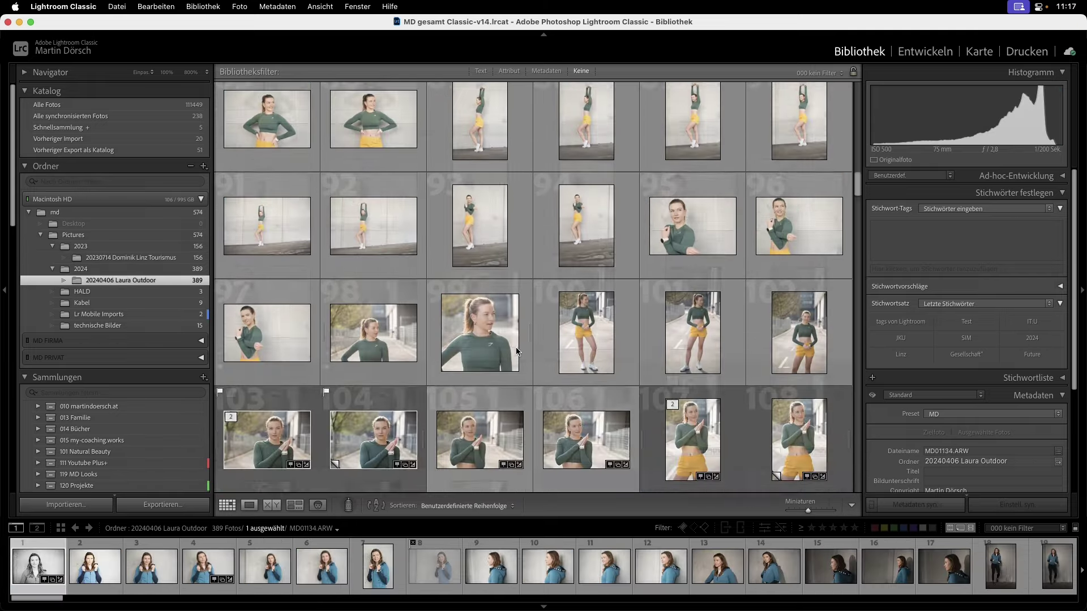
scroll(515, 348, "up", 1)
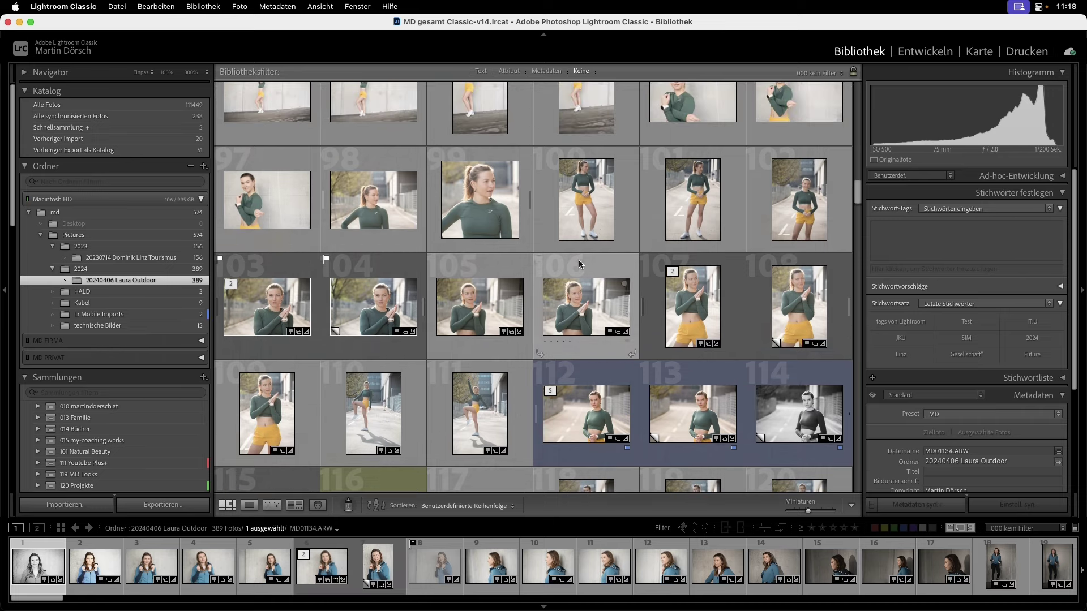
double_click(579, 207)
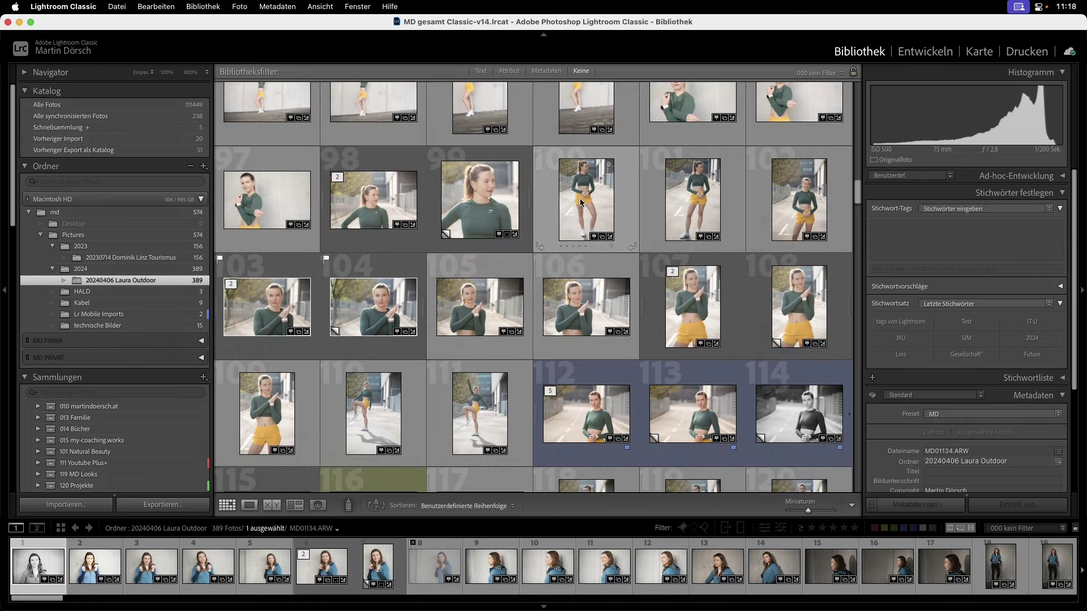
Make a virtual copy of the full-body shot in Develop and show the new-mask options
key("d")
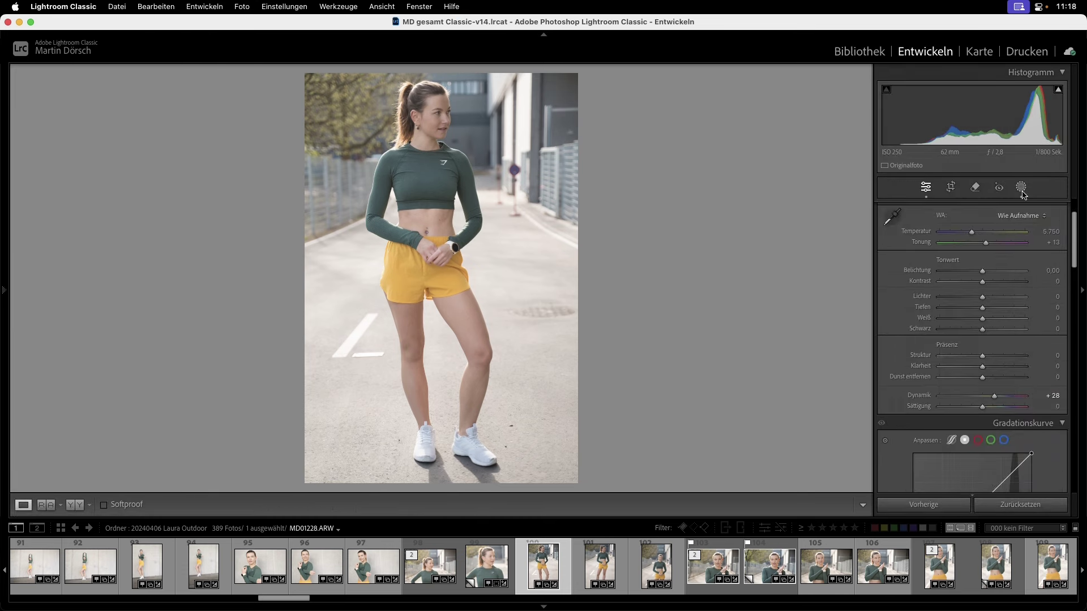
key("super+apostrophe")
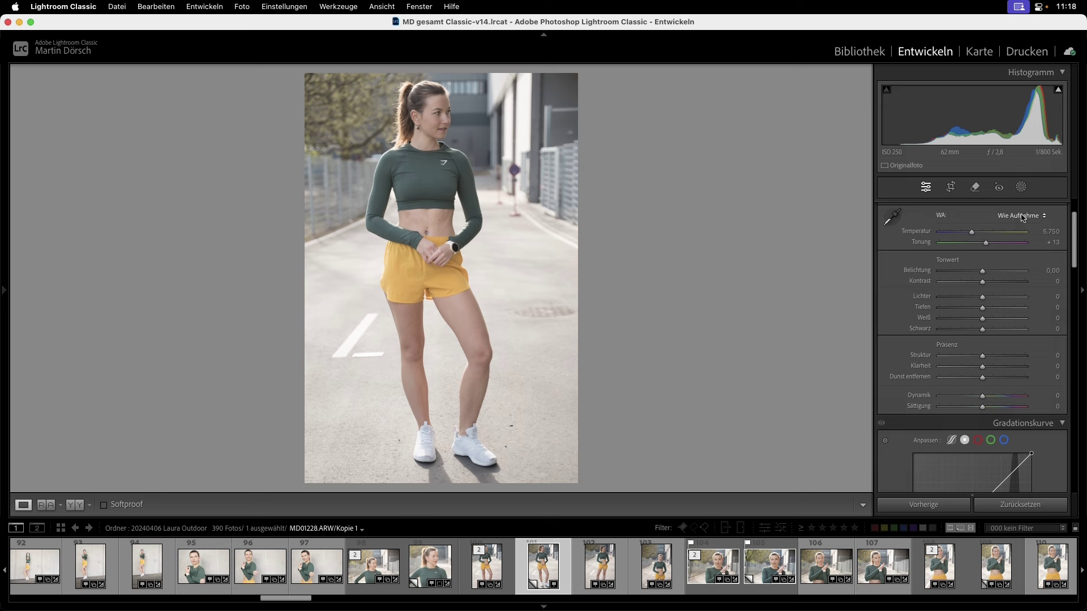
left_click(1022, 187)
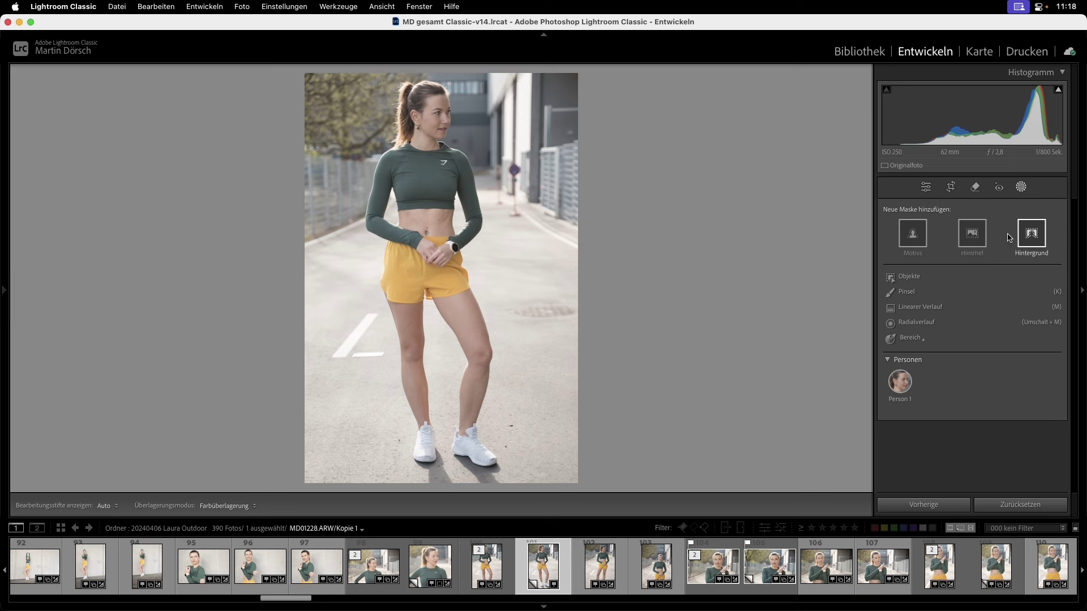
left_click(918, 240)
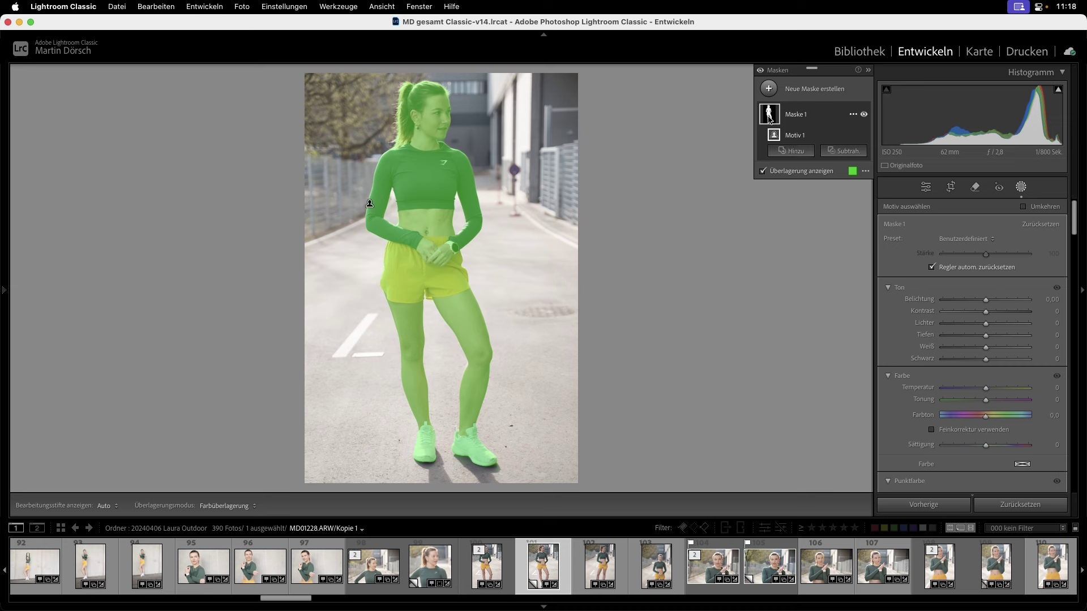
key("super+z")
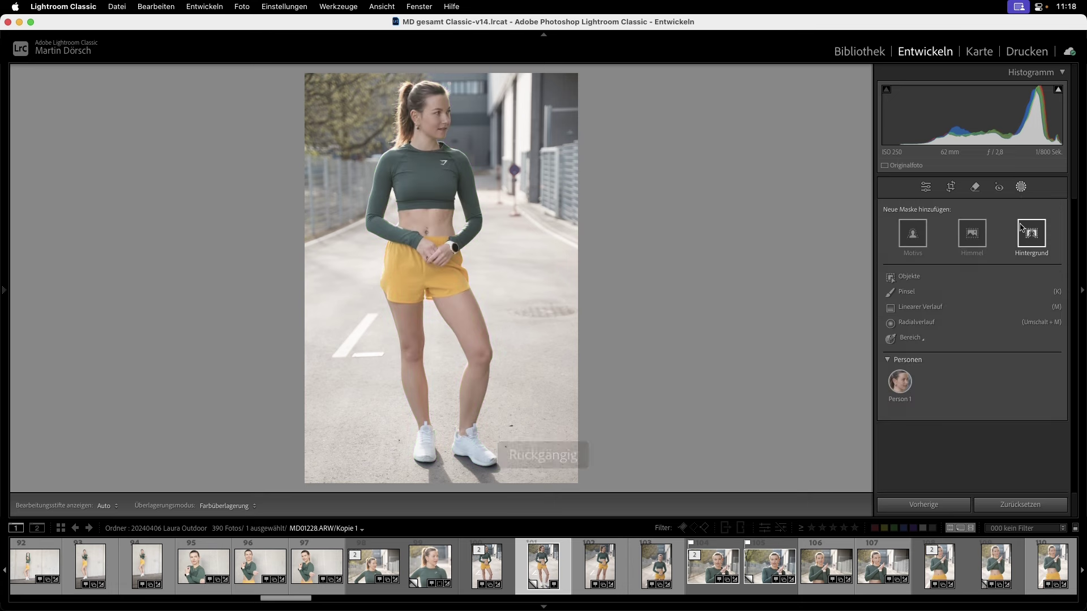
left_click(1022, 228)
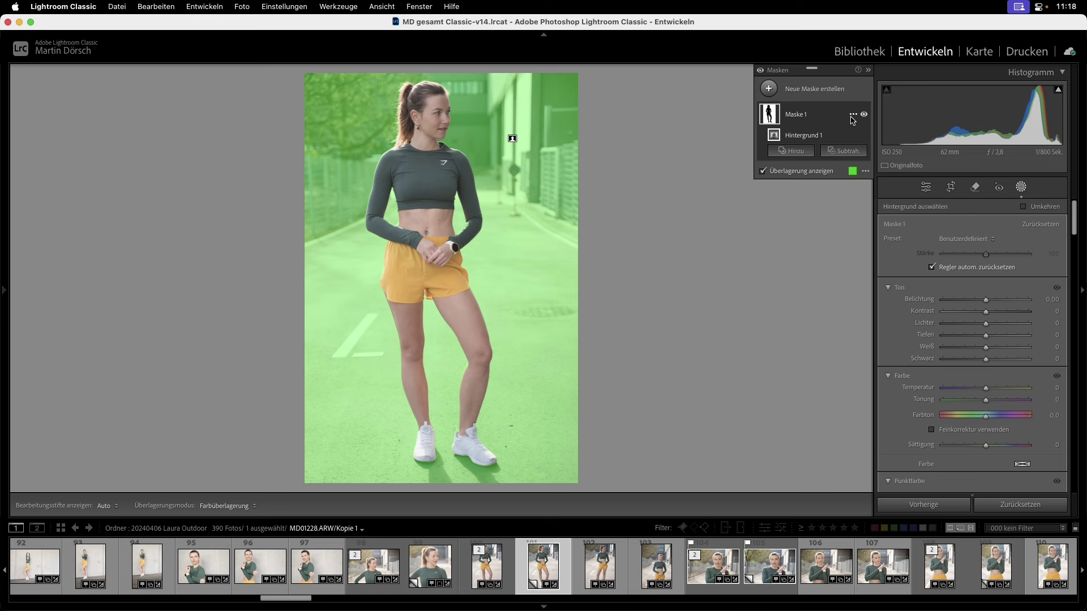
key("ctrl+z")
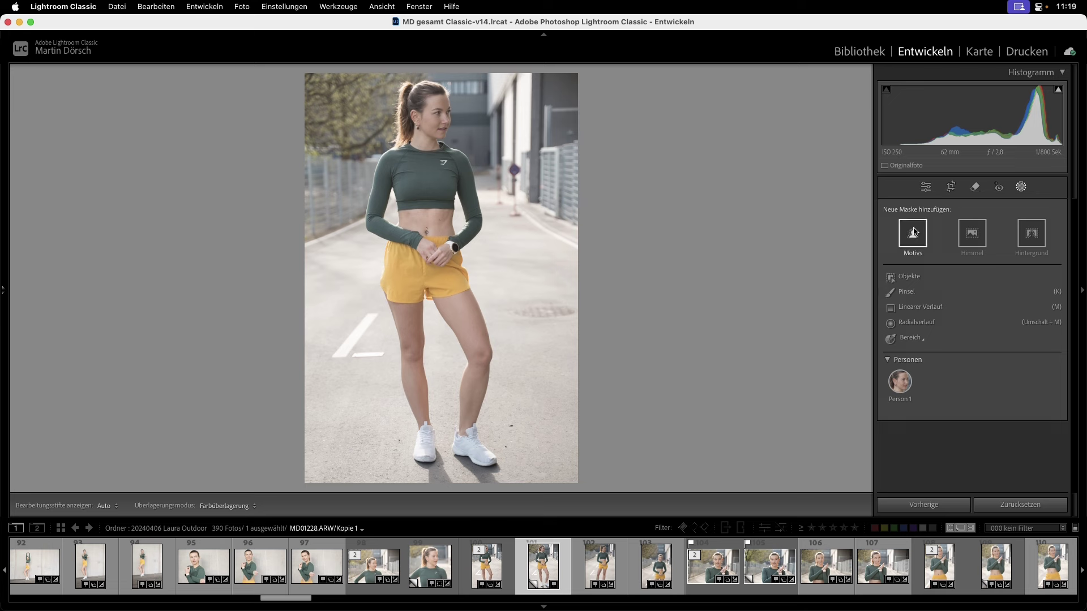
mouse_move(901, 382)
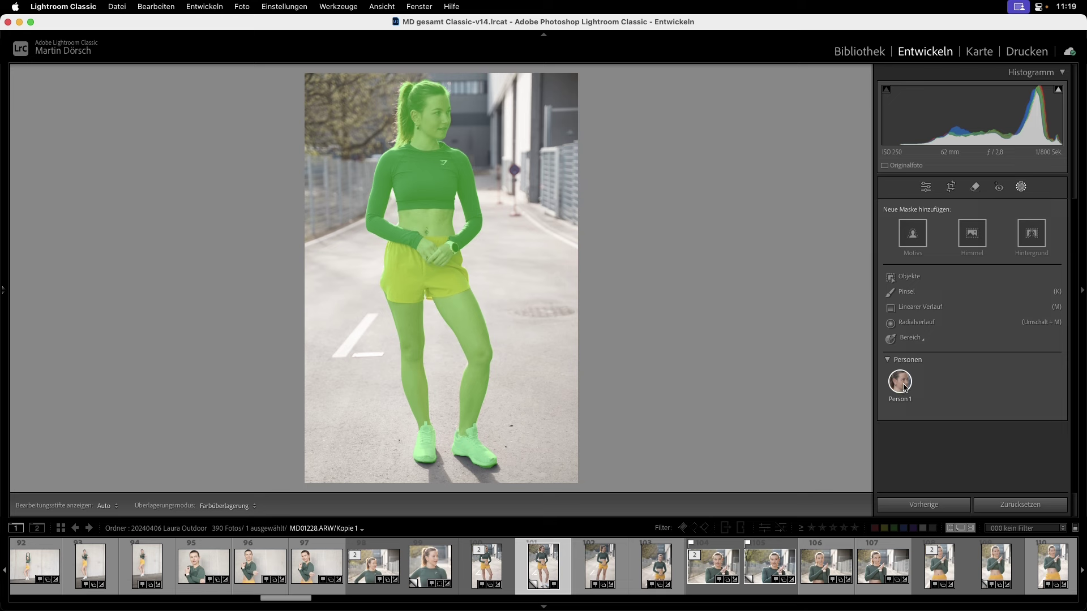
Create an Entire Person mask from Person 1 and rename it Person
left_click(903, 388)
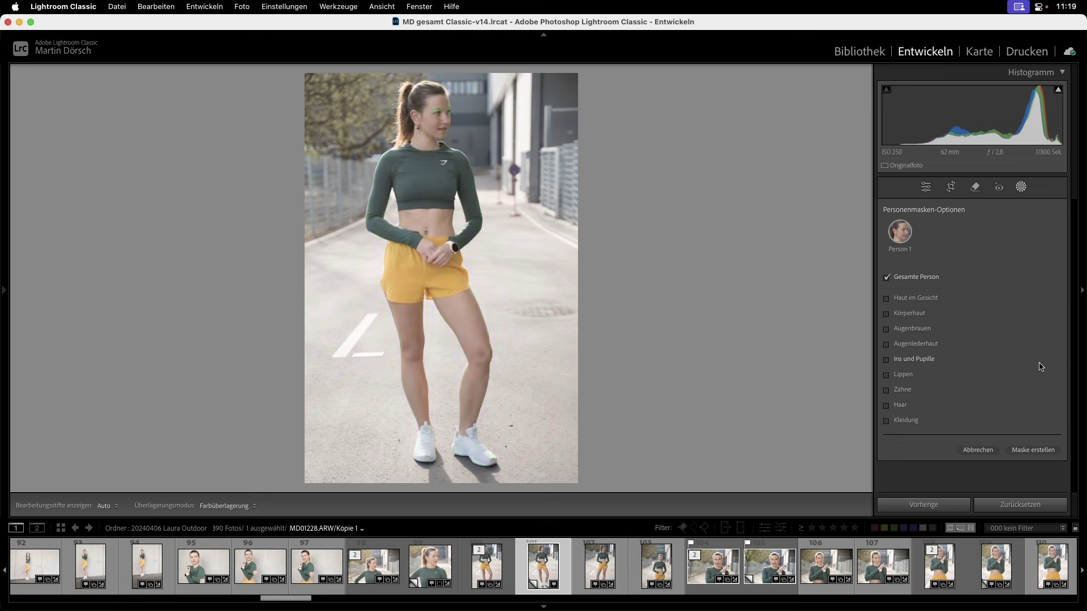
left_click(1026, 451)
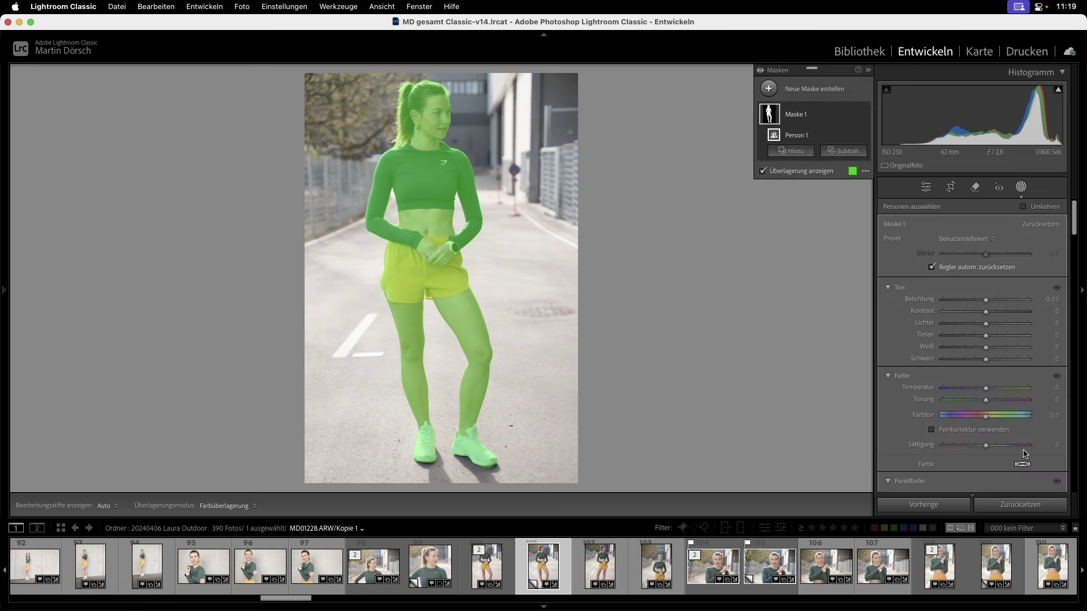
left_click(795, 117)
double_click(796, 117)
type("Person")
key("Return")
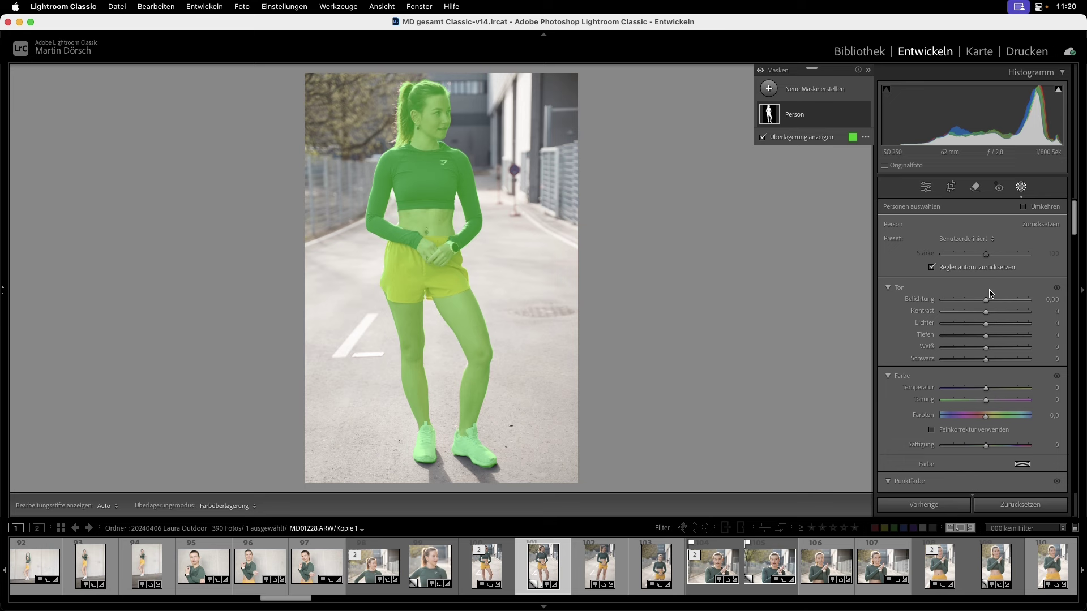
Briefly hide and re-show the Person mask to compare the portrait copy
scroll(991, 294, "down", 3)
scroll(991, 293, "up", 3)
left_click(863, 114)
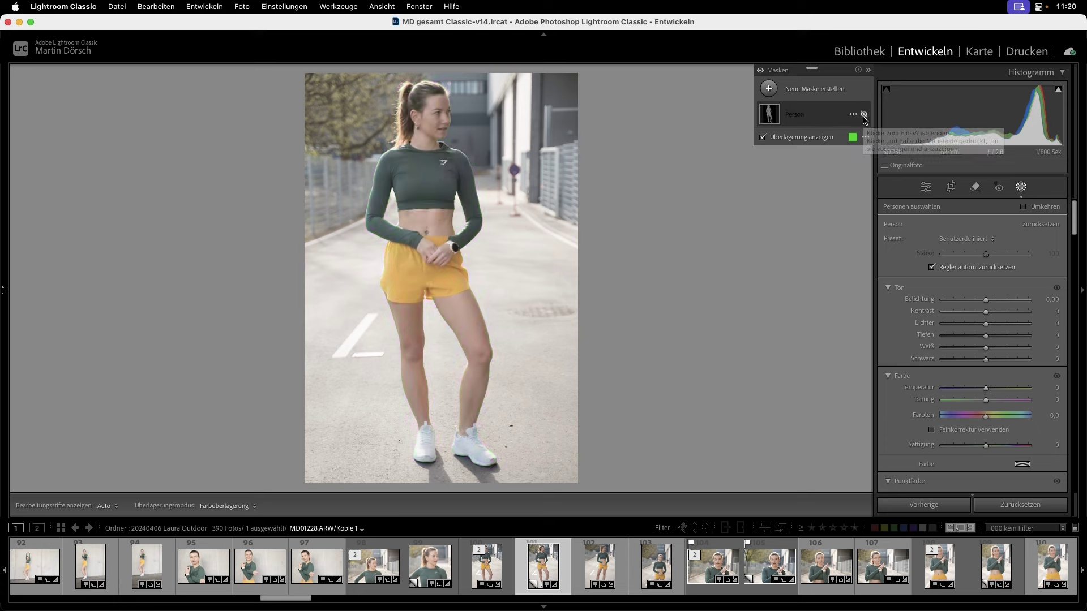
left_click(864, 115)
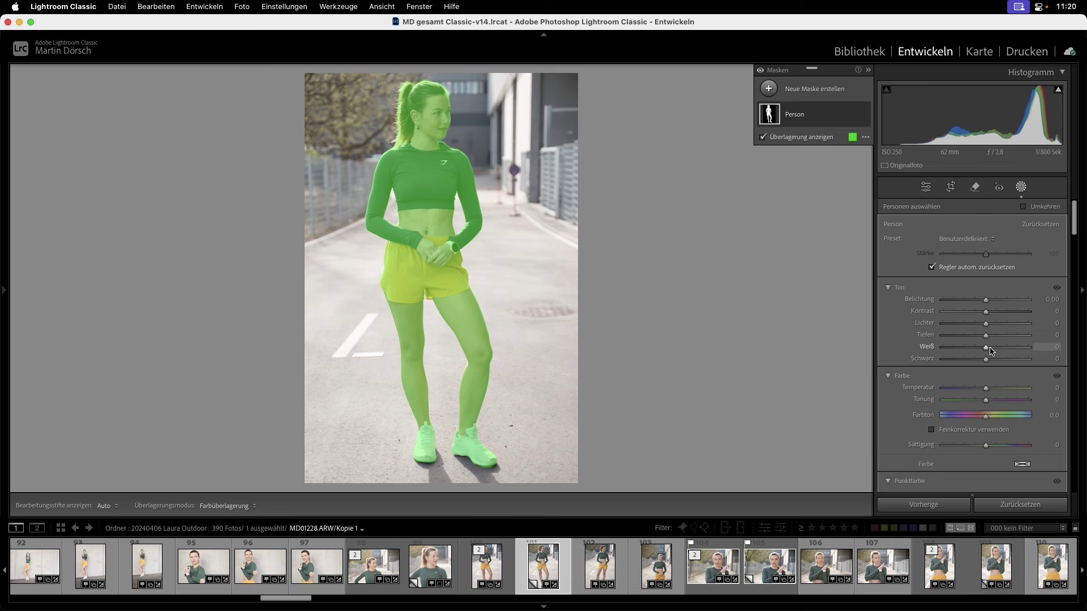
Cool the overall Basic white balance to 3,742 K, toggling the mask overlay to judge colours
scroll(991, 351, "down", 3)
scroll(991, 351, "down", 3)
scroll(992, 350, "down", 3)
scroll(990, 348, "down", 3)
scroll(990, 348, "down", 3)
scroll(990, 348, "down", 3)
scroll(991, 350, "down", 3)
scroll(991, 351, "down", 2)
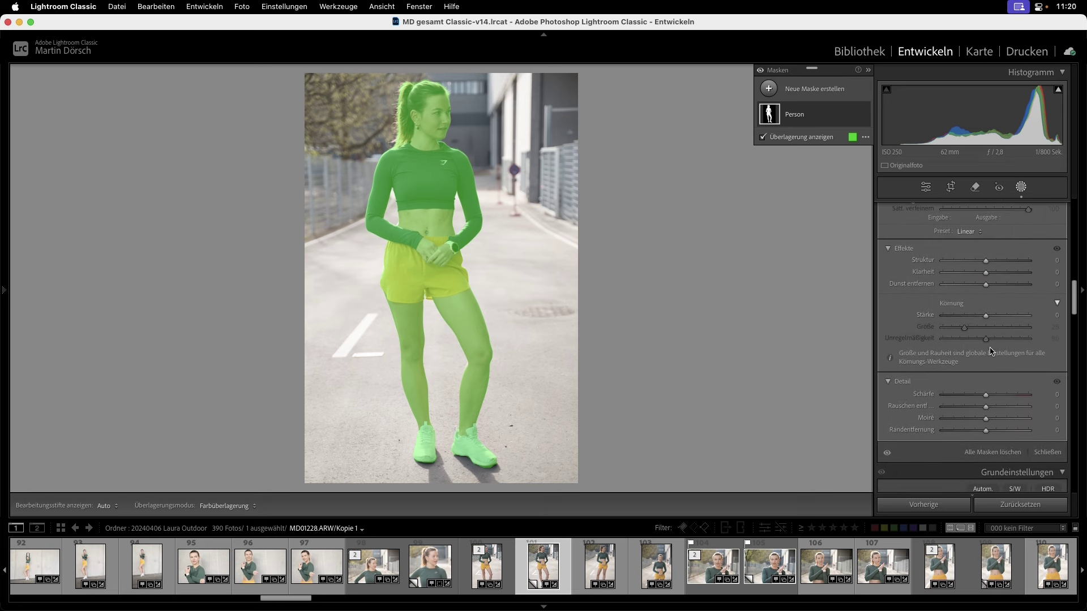
mouse_move(806, 114)
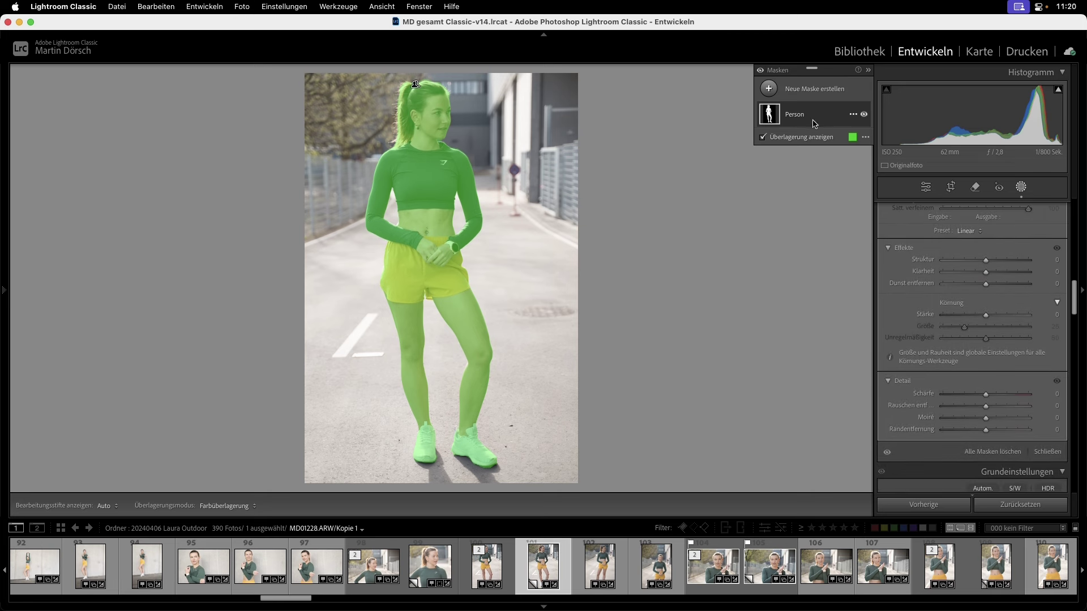
scroll(1016, 389, "down", 3)
scroll(1019, 362, "down", 2)
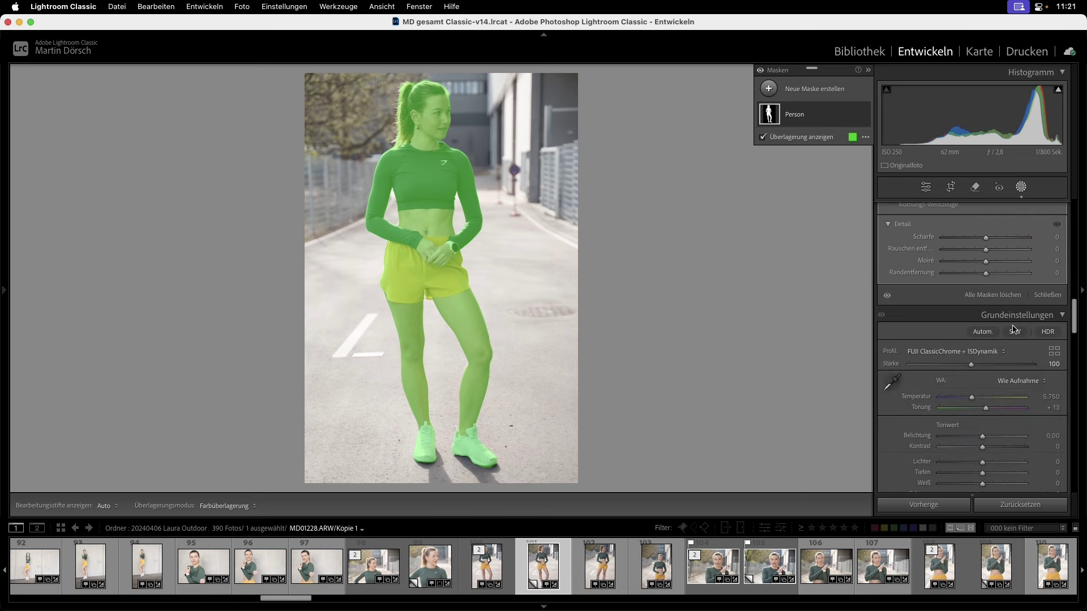
left_click_drag(972, 398, 955, 401)
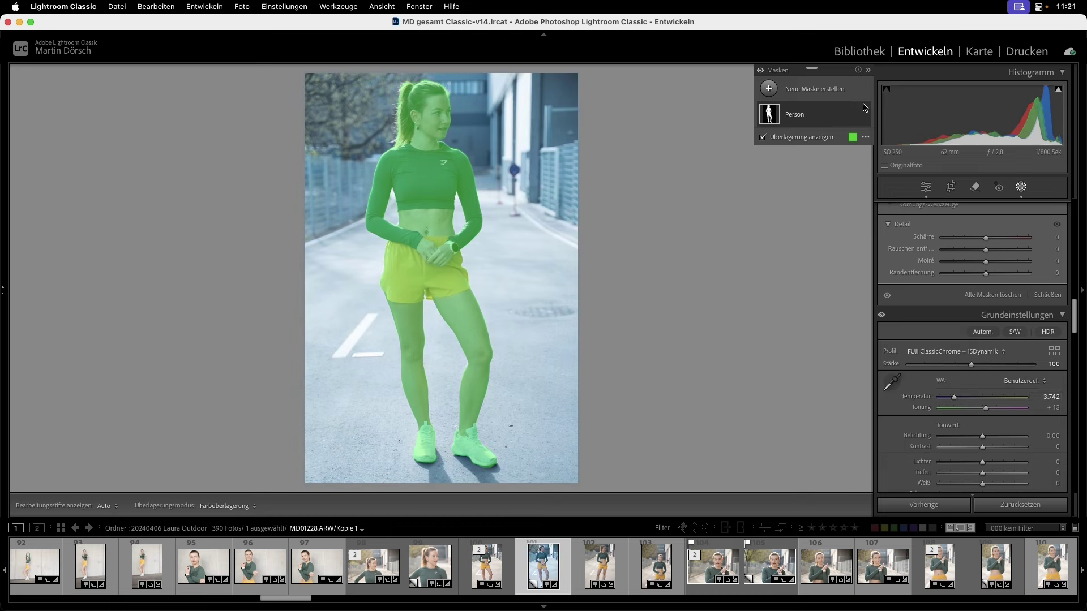
left_click(763, 137)
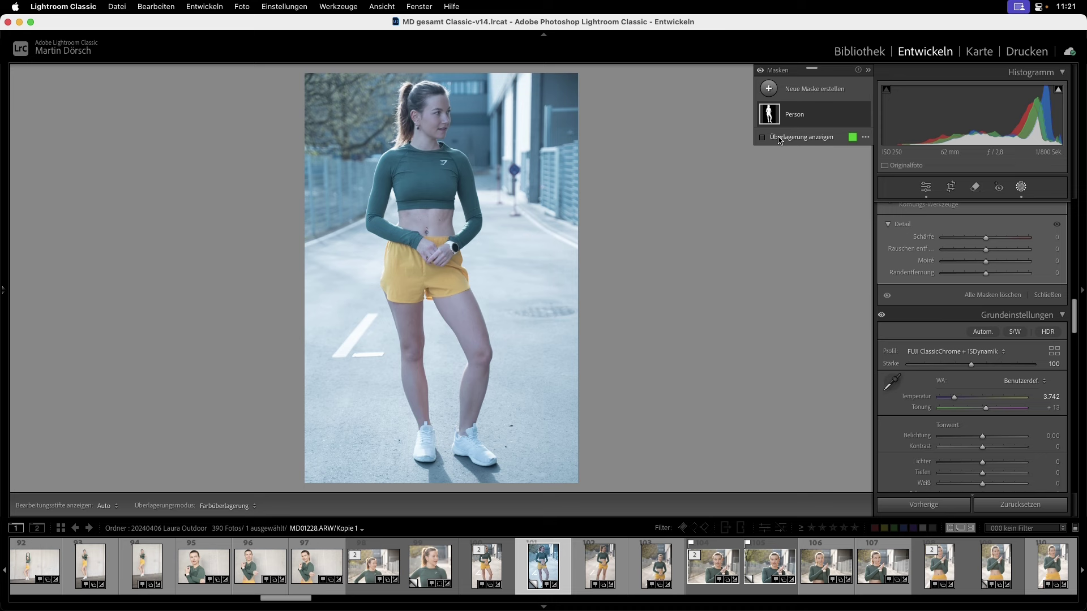
left_click(779, 138)
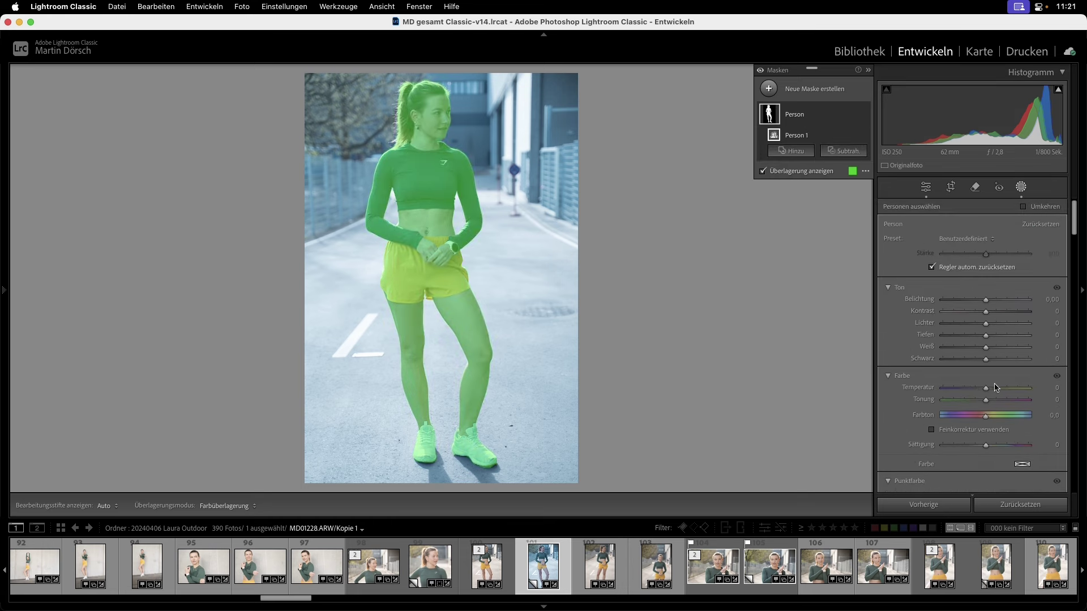
Raise the Person mask's Temp slider to +61 so she looks warm
left_click_drag(986, 388, 1009, 388)
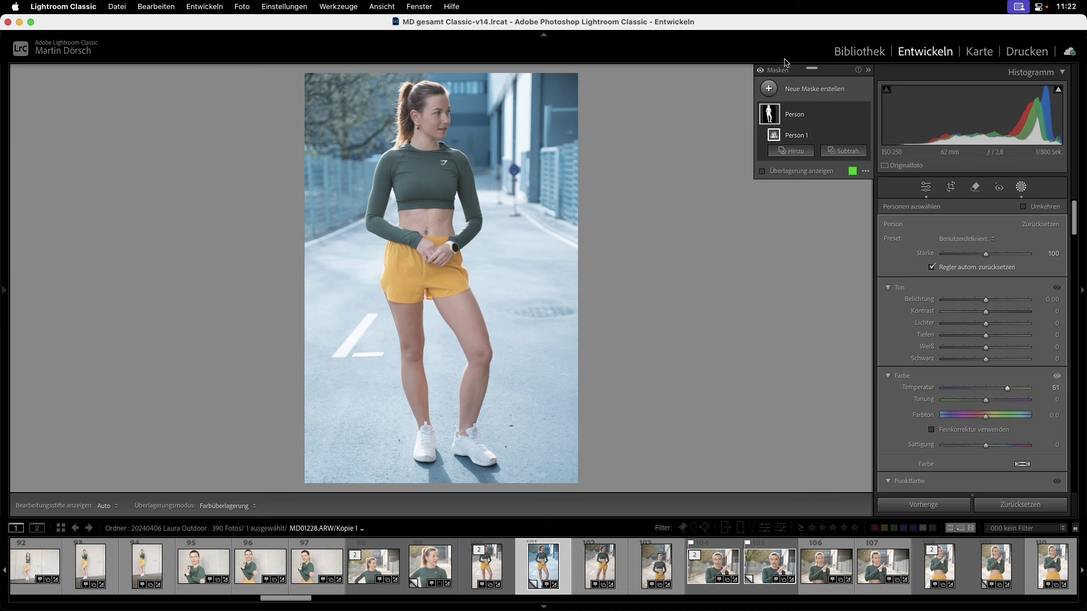
Rename the mask to 'Person CTO' and select only that mask in Copy Settings
double_click(795, 115)
key("Right")
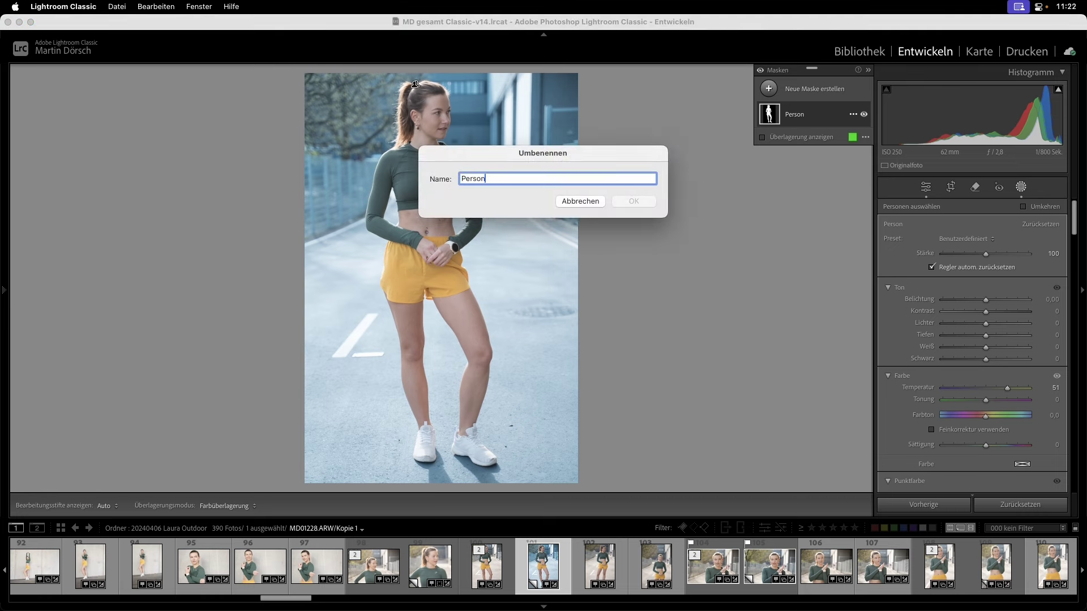
type("CTO")
key("Return")
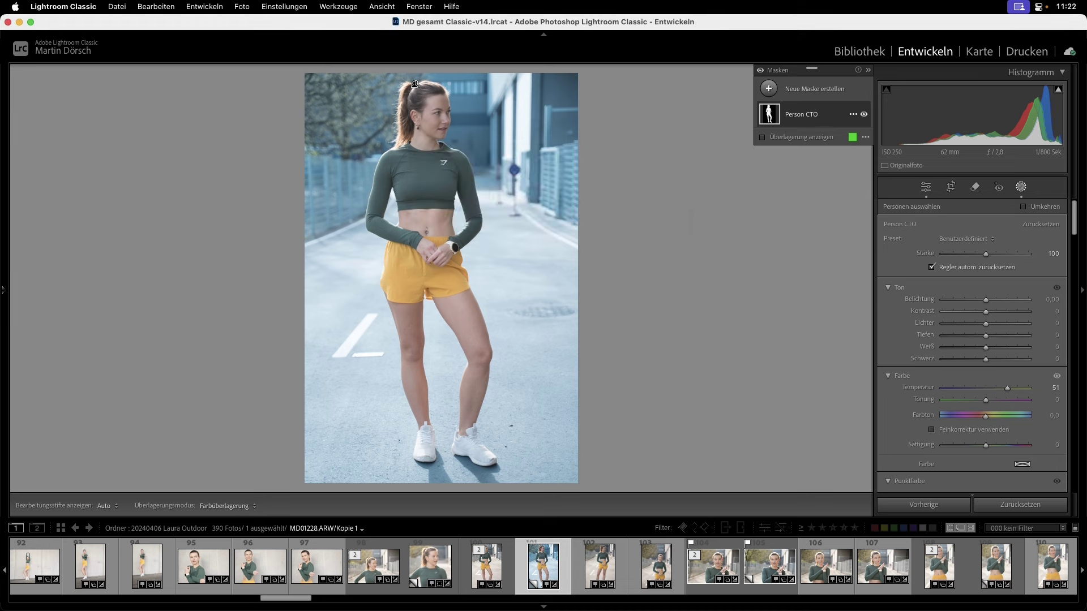
key("super+shift+c")
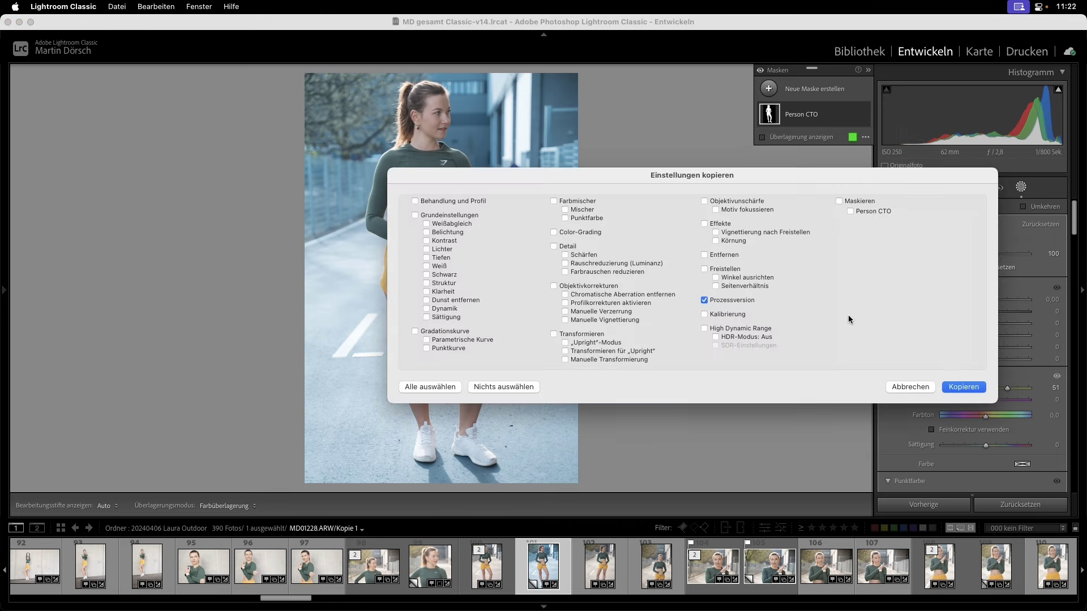
left_click(851, 211)
Copy Person CTO, make a virtual copy of the close-up, and paste-merge the mask onto it
left_click(956, 387)
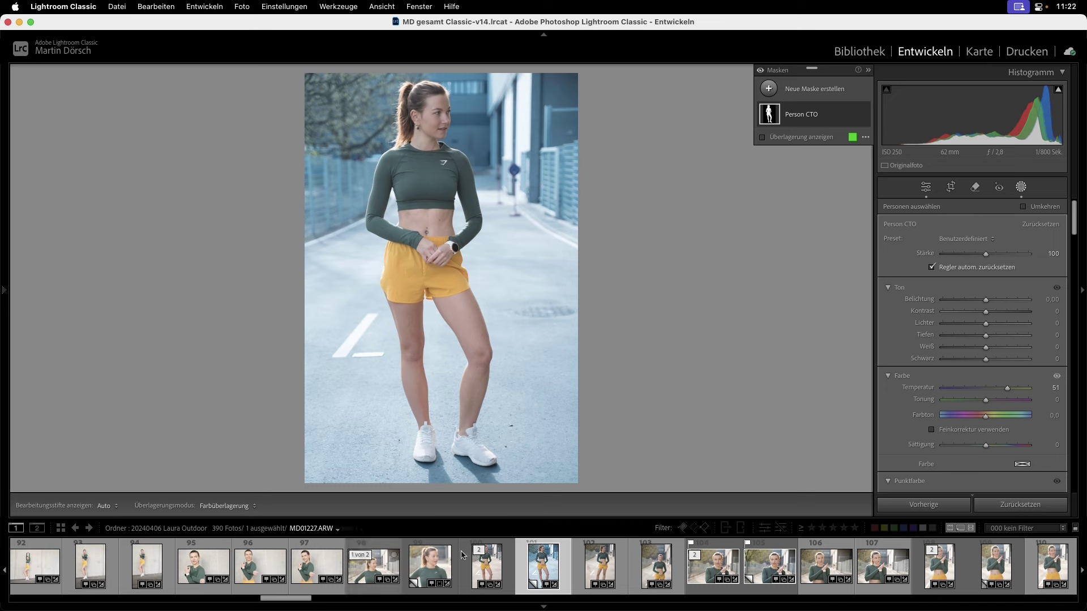
left_click(707, 567)
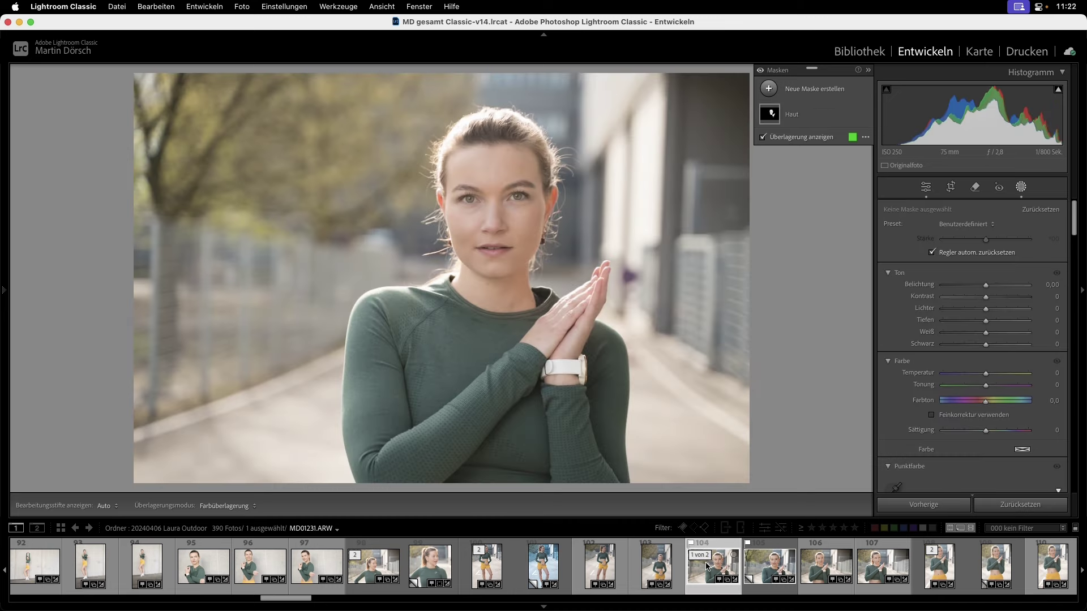
key("super+apostrophe")
key("super+shift+v")
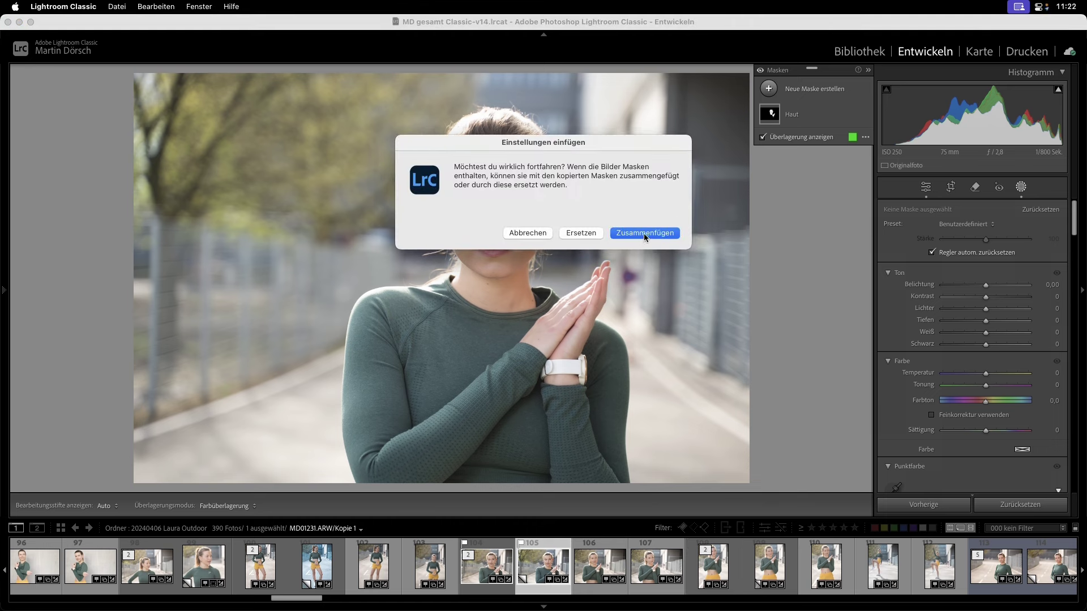
left_click(658, 233)
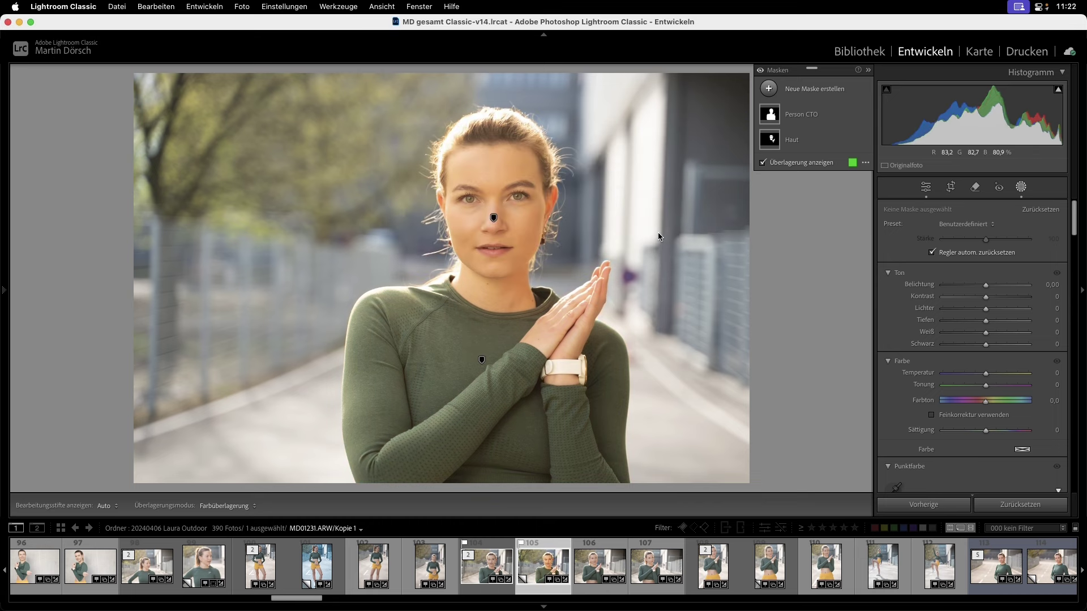
mouse_move(807, 114)
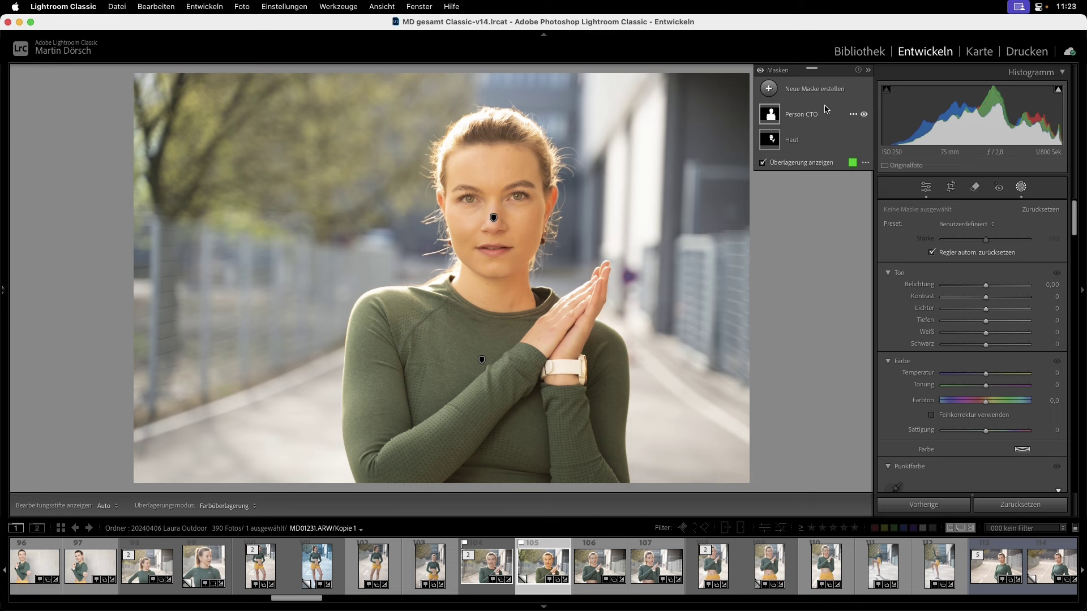
Undo the mask paste on the close-up and return to the full-body shot
key("super+z")
key("super+shift+c")
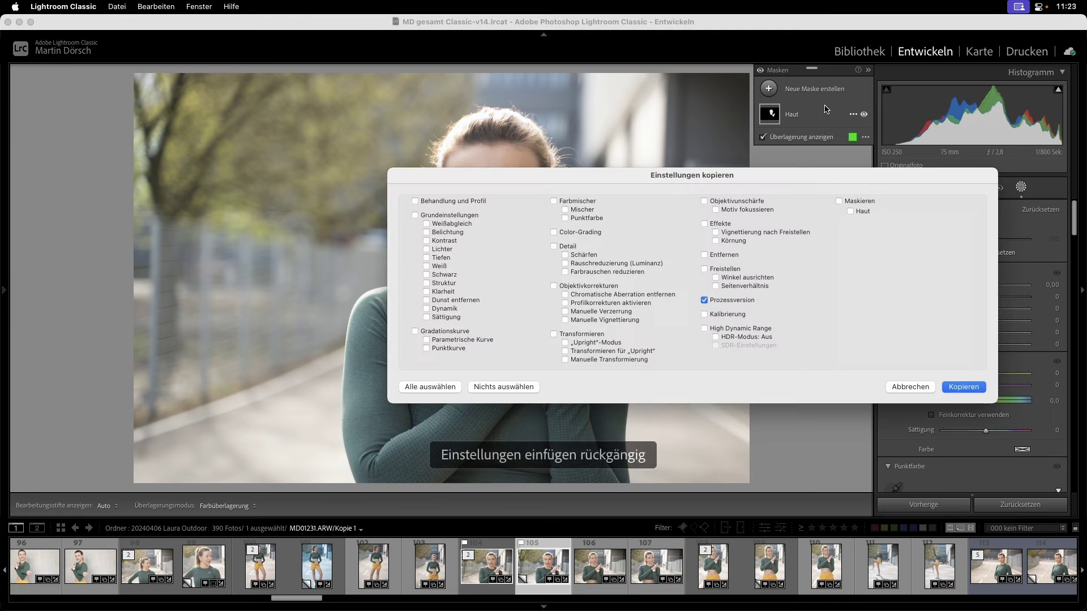
key("Return")
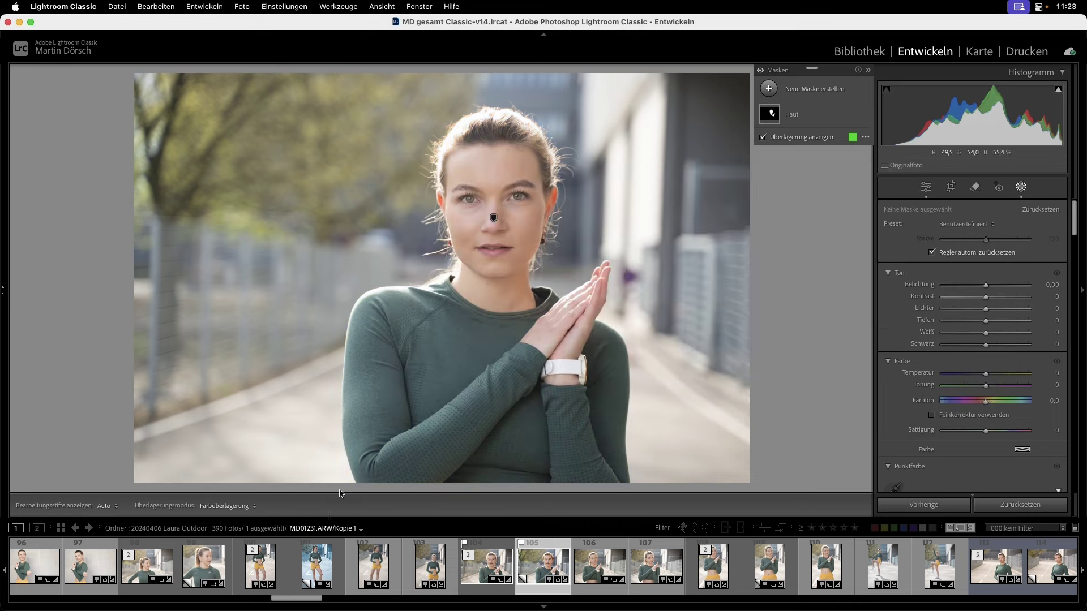
left_click(320, 559)
Copy Person CTO plus White Balance and paste-merge them onto the close-up portrait
key("super+shift+c")
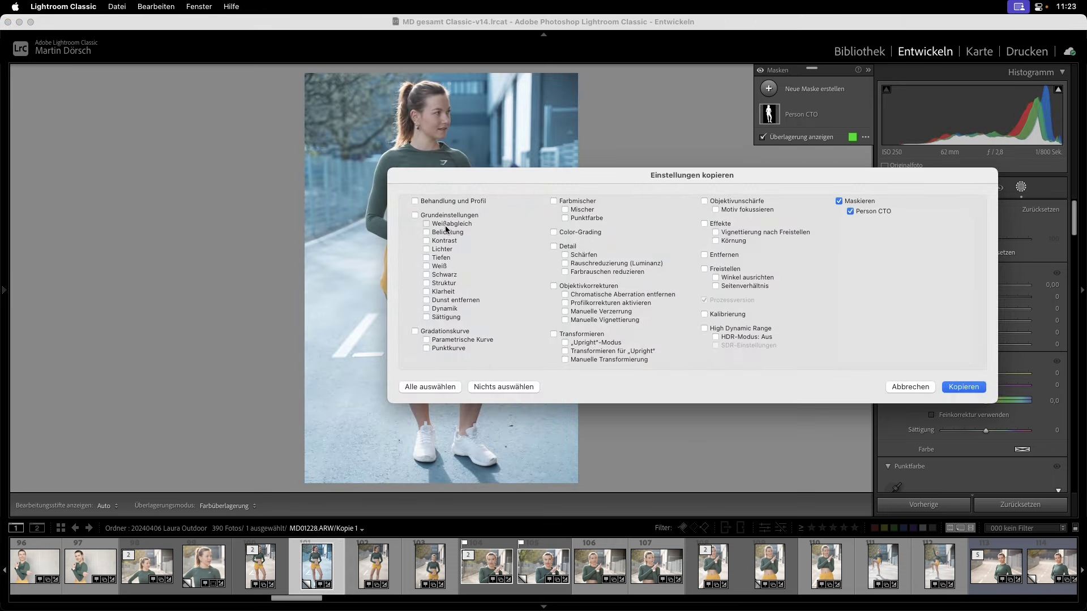
left_click(415, 215)
left_click(963, 387)
left_click(544, 566)
key("super+shift+v")
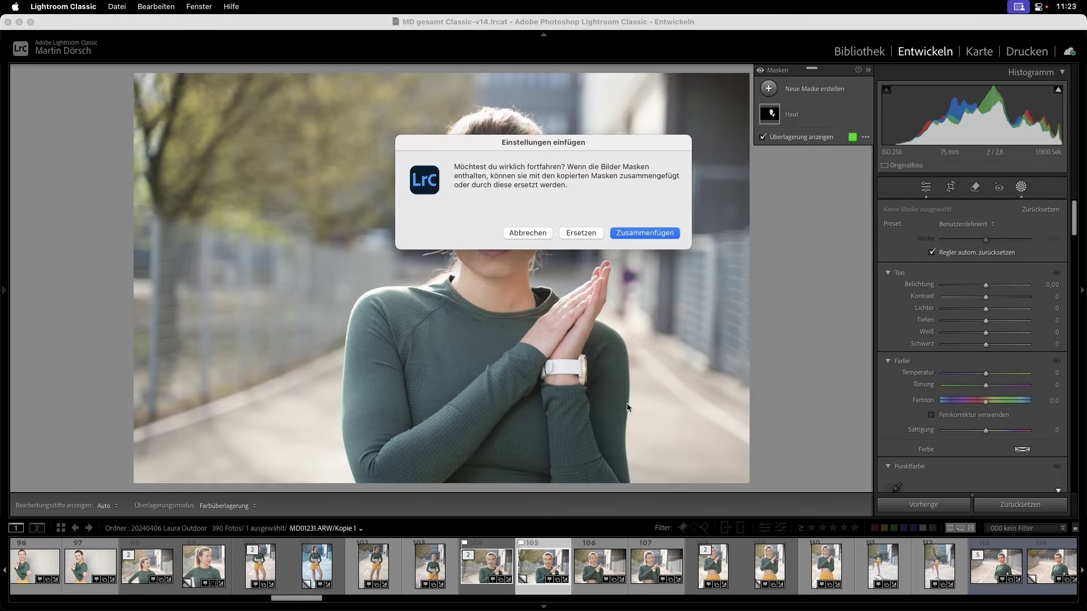
left_click(659, 232)
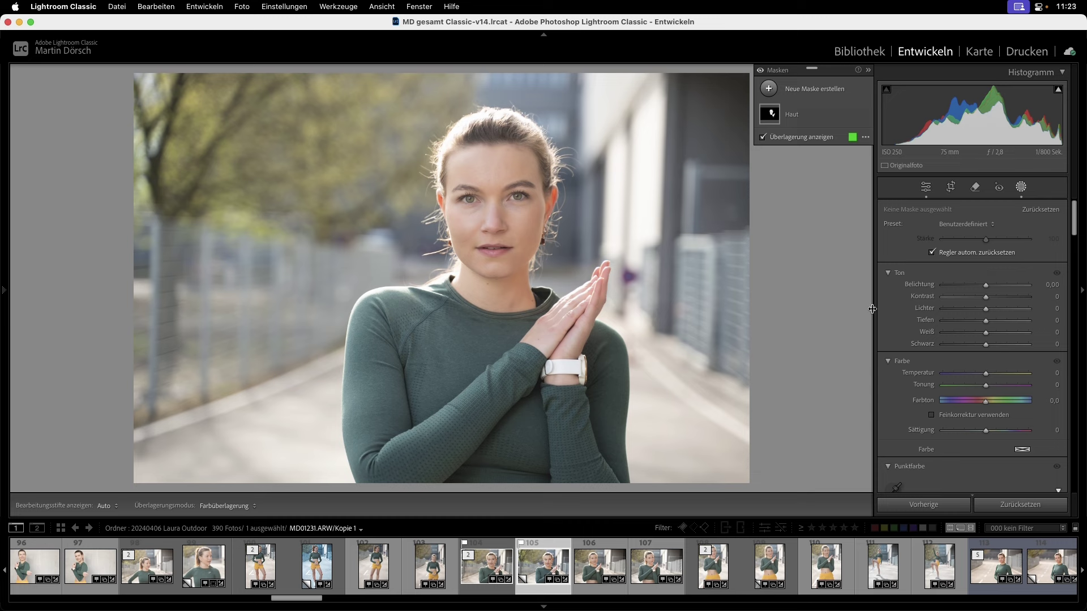
Recopy the Person CTO mask with white balance from the full-body shot, then select the close-up
left_click(312, 569)
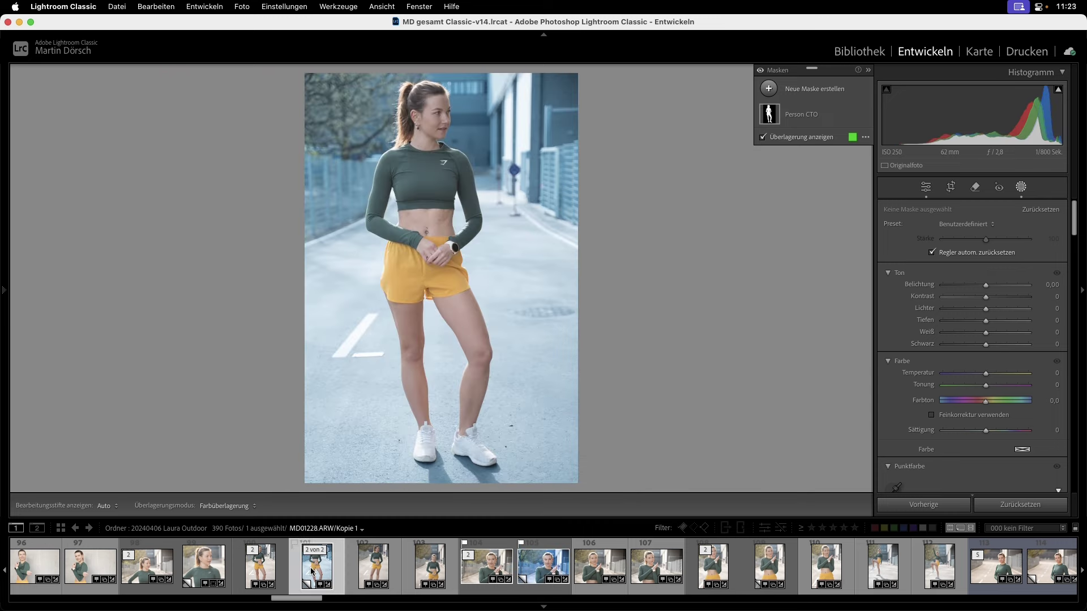
key("super+shift+c")
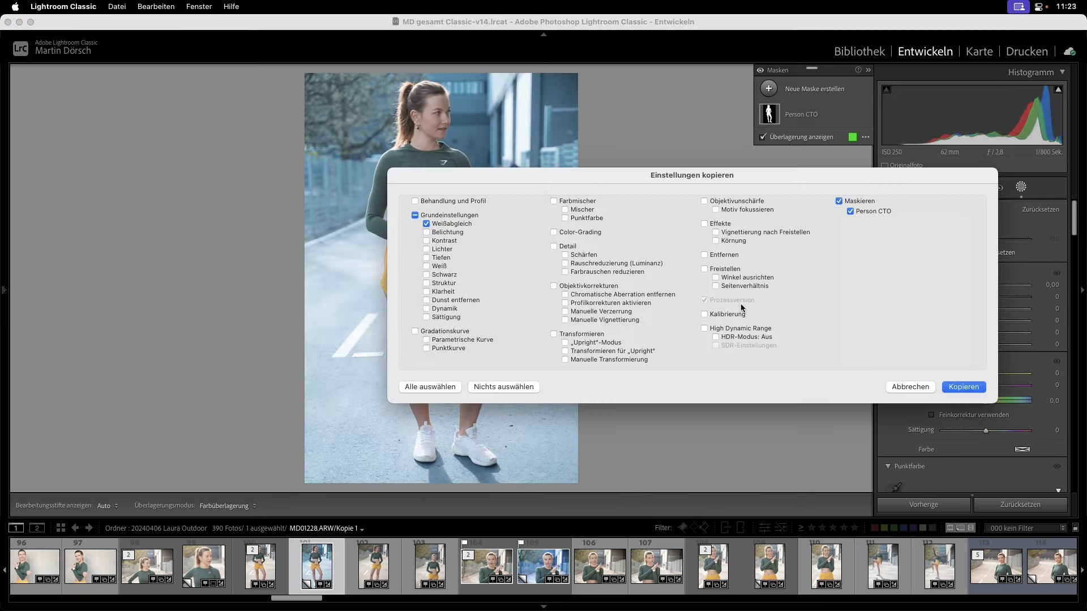
left_click(969, 386)
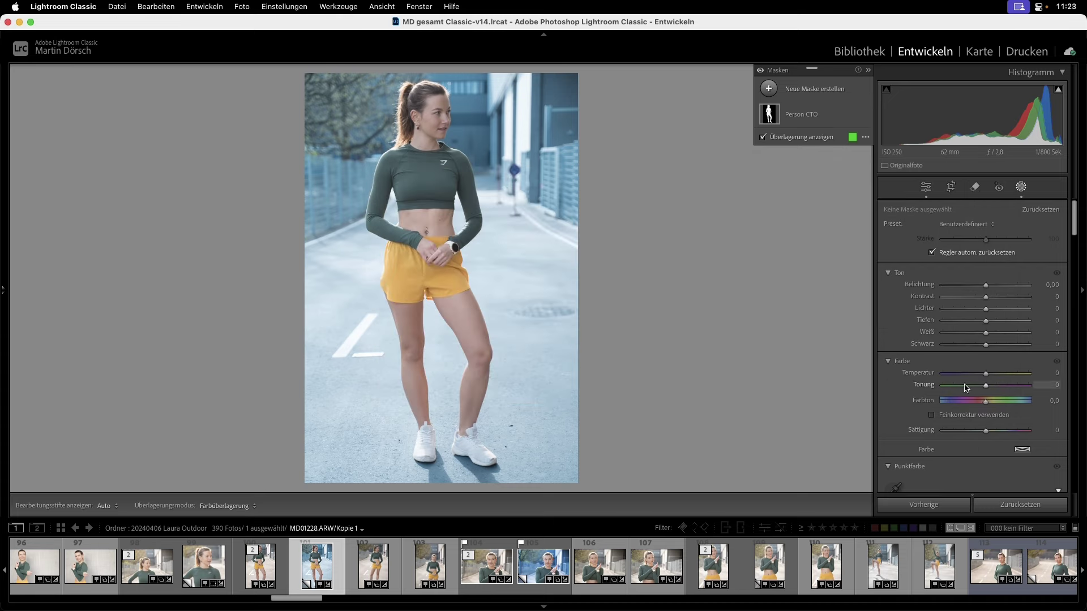
left_click(541, 577)
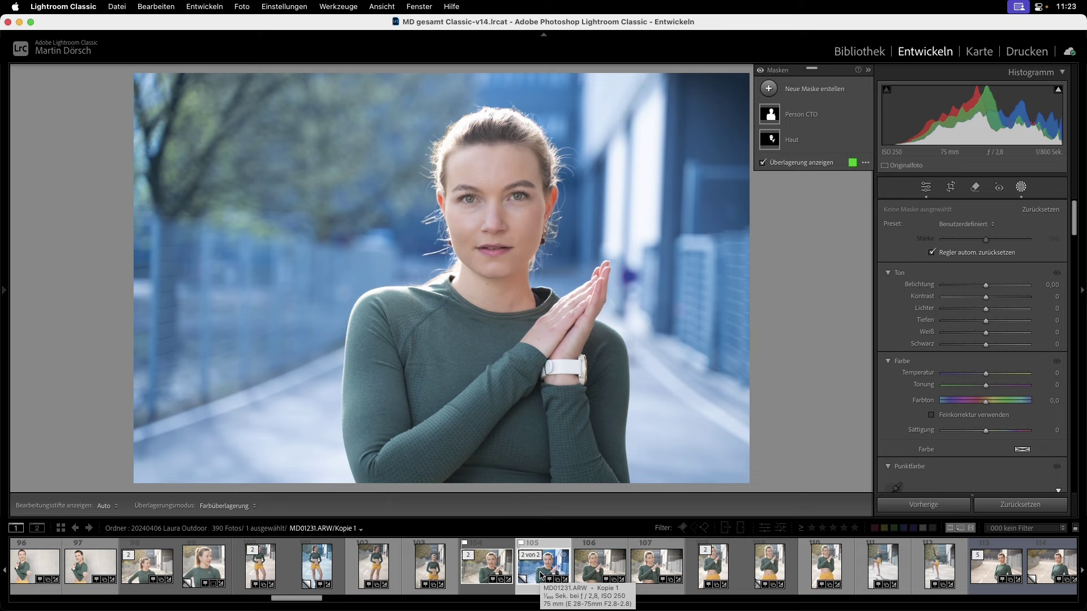
Reduce the Person CTO mask's warmth on the close-up to +22
left_click(771, 115)
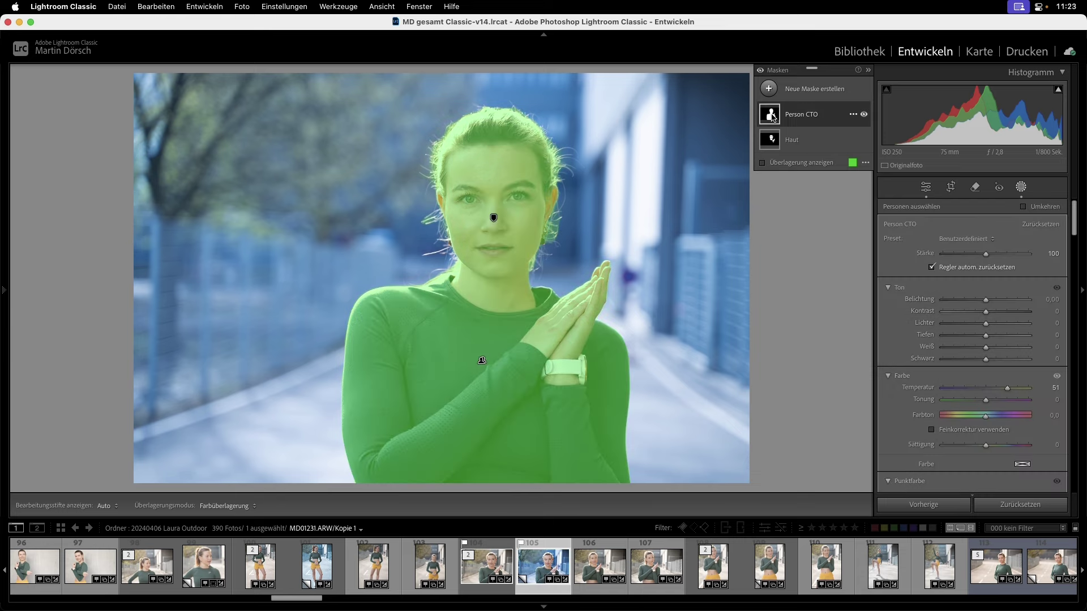
left_click_drag(1008, 390, 1012, 388)
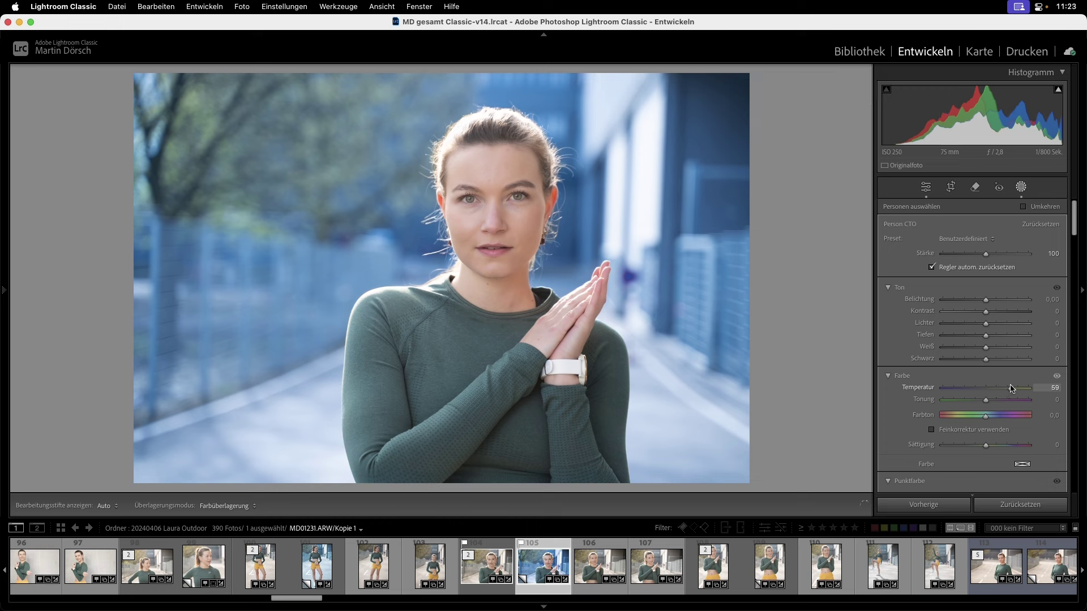
scroll(1014, 389, "down", 5)
scroll(1013, 389, "down", 3)
scroll(970, 302, "up", 10)
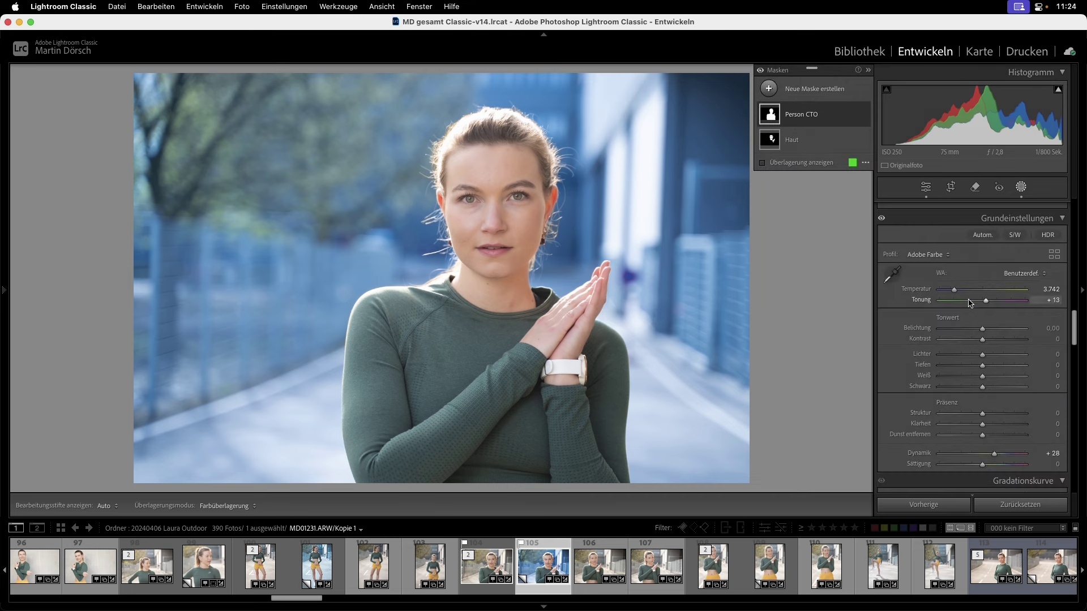
Make the overall white balance less cool and return to the Library grid
left_click_drag(955, 290, 968, 290)
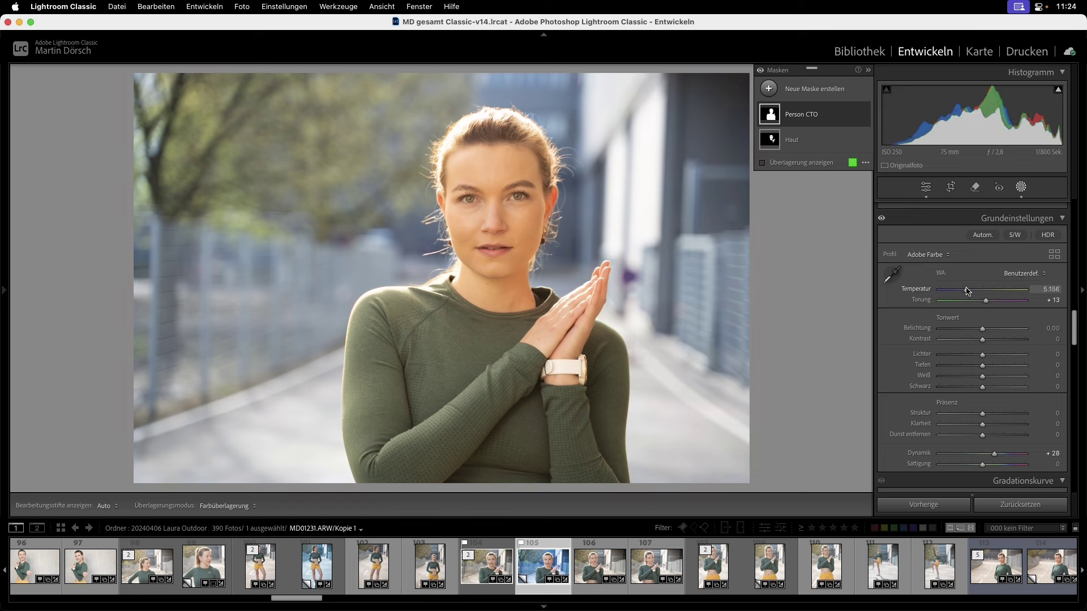
scroll(968, 291, "down", 5)
scroll(968, 291, "down", 5)
scroll(968, 291, "down", 5)
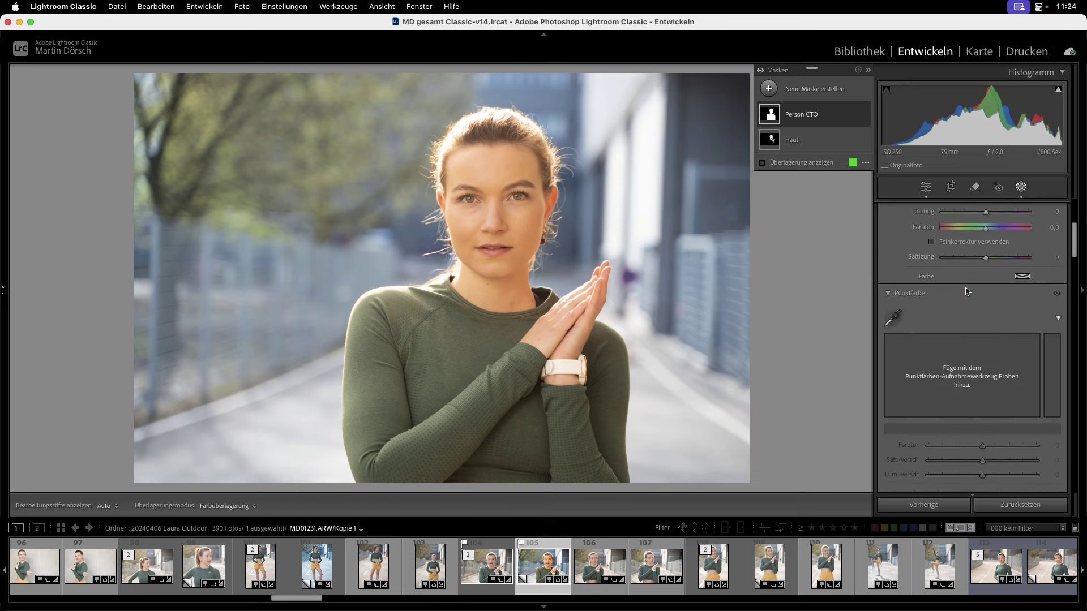
scroll(967, 292, "up", 5)
left_click_drag(985, 336, 993, 337)
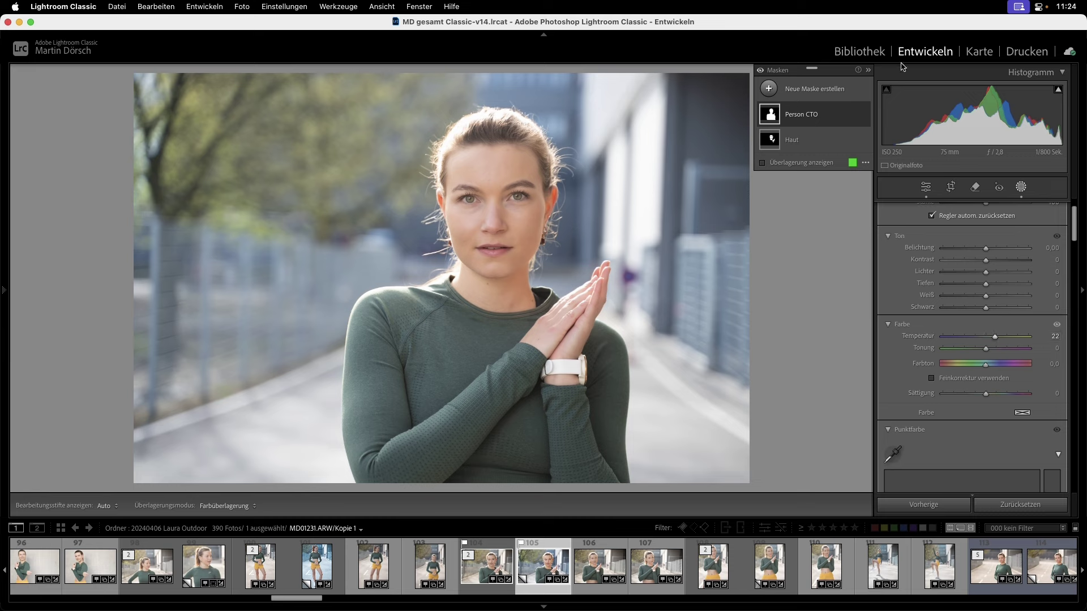
key("g")
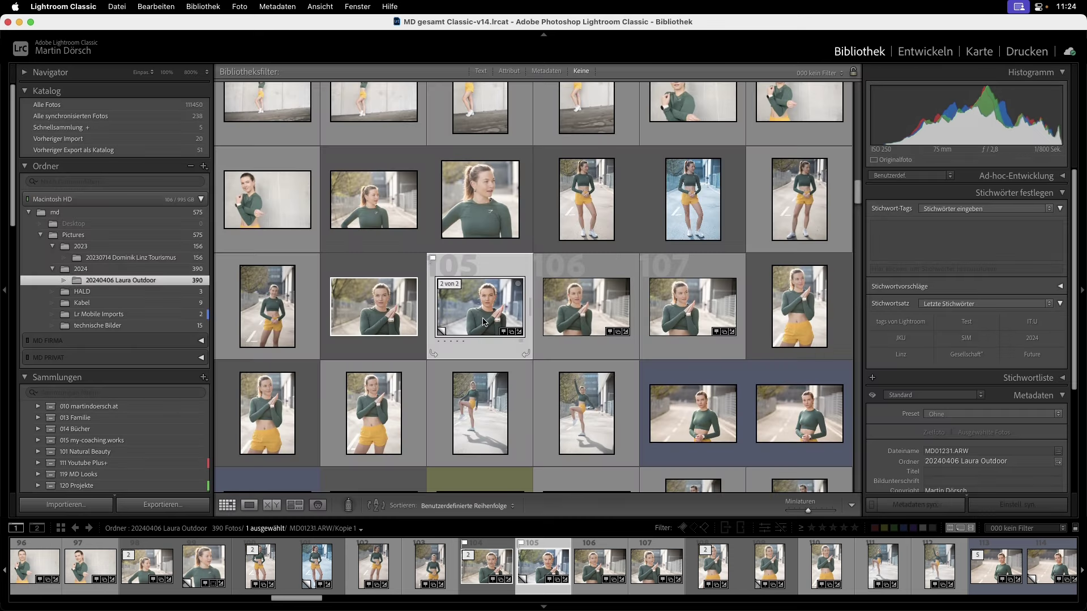
key("d")
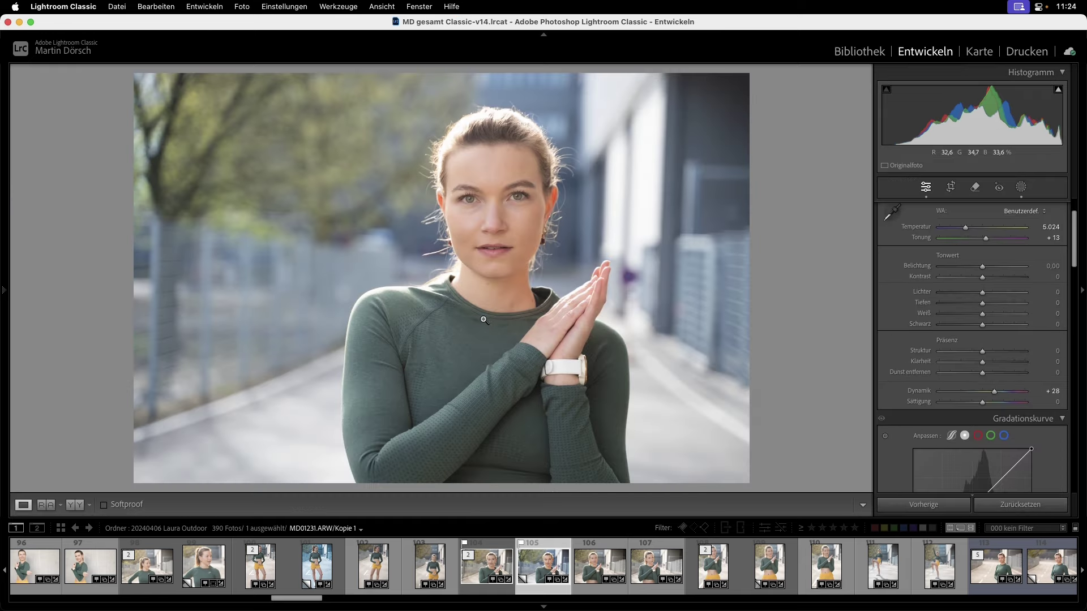
left_click(1019, 192)
mouse_move(794, 114)
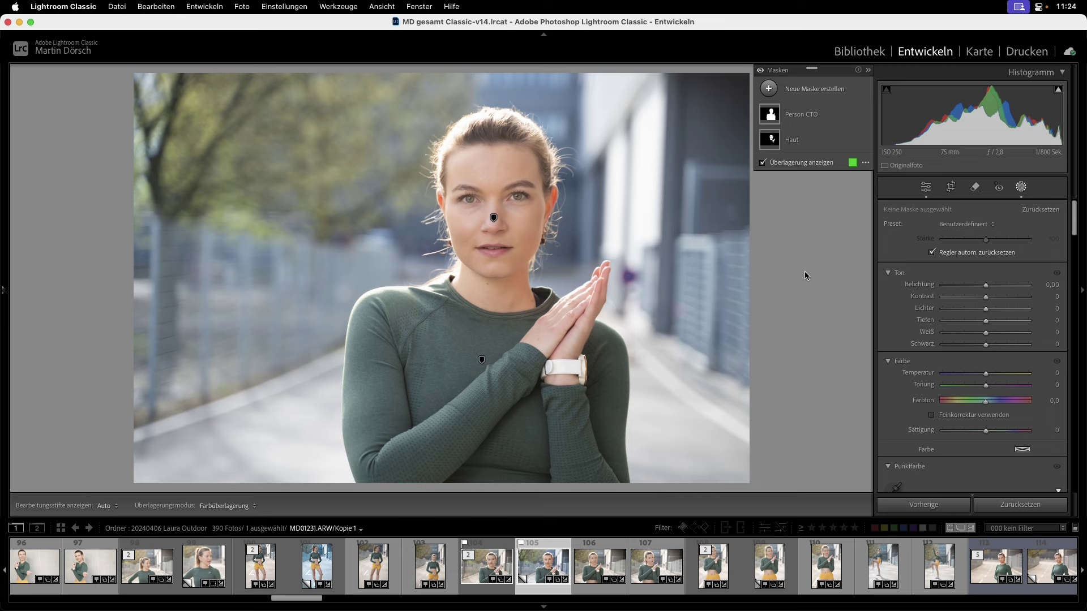
key("g")
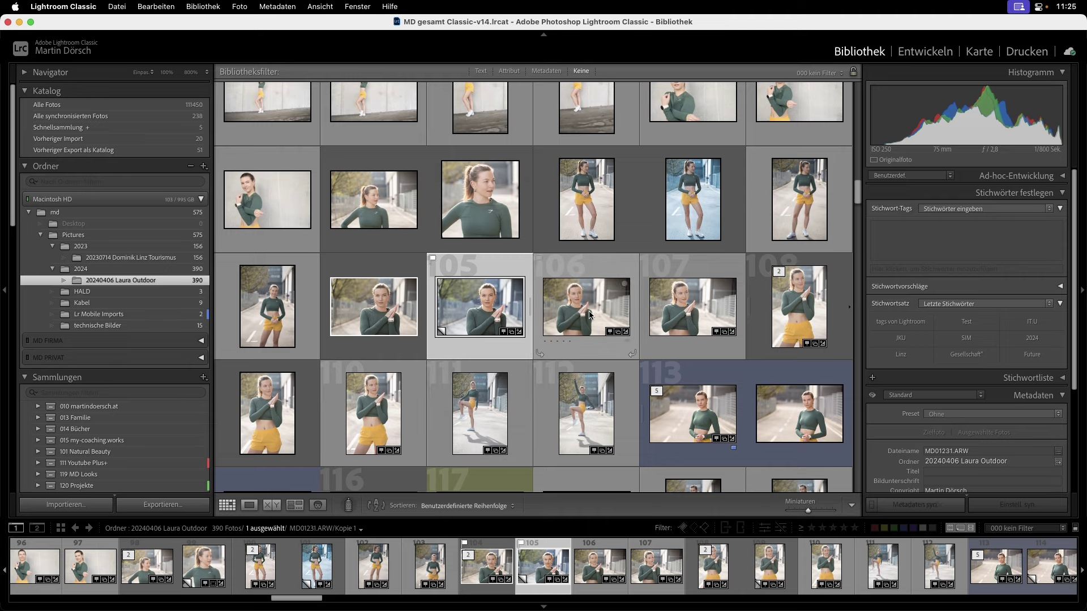
Open photo 103 in Develop and check the edited close-up's face at 1:1
scroll(589, 314, "up", 5)
scroll(589, 314, "up", 5)
scroll(589, 314, "up", 5)
scroll(589, 315, "up", 3)
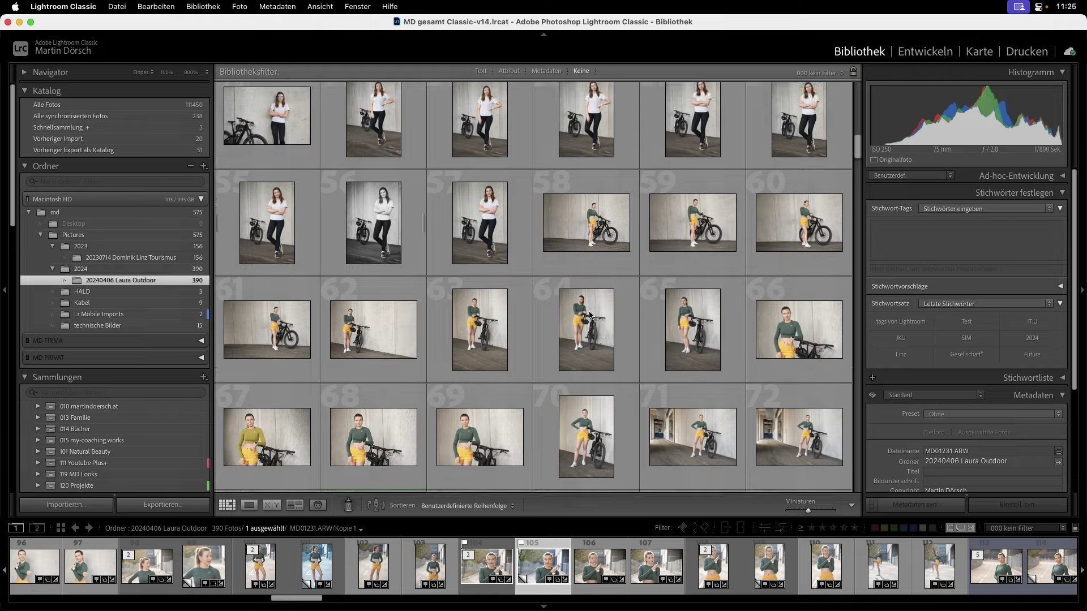
scroll(588, 314, "down", 5)
scroll(589, 315, "down", 5)
scroll(589, 315, "down", 3)
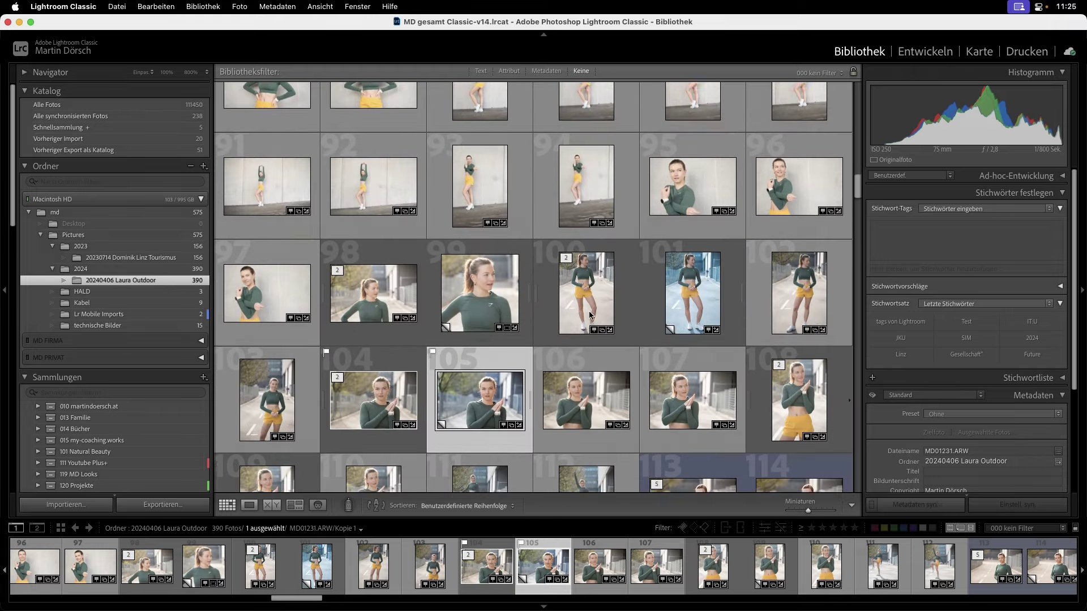
scroll(589, 314, "down", 2)
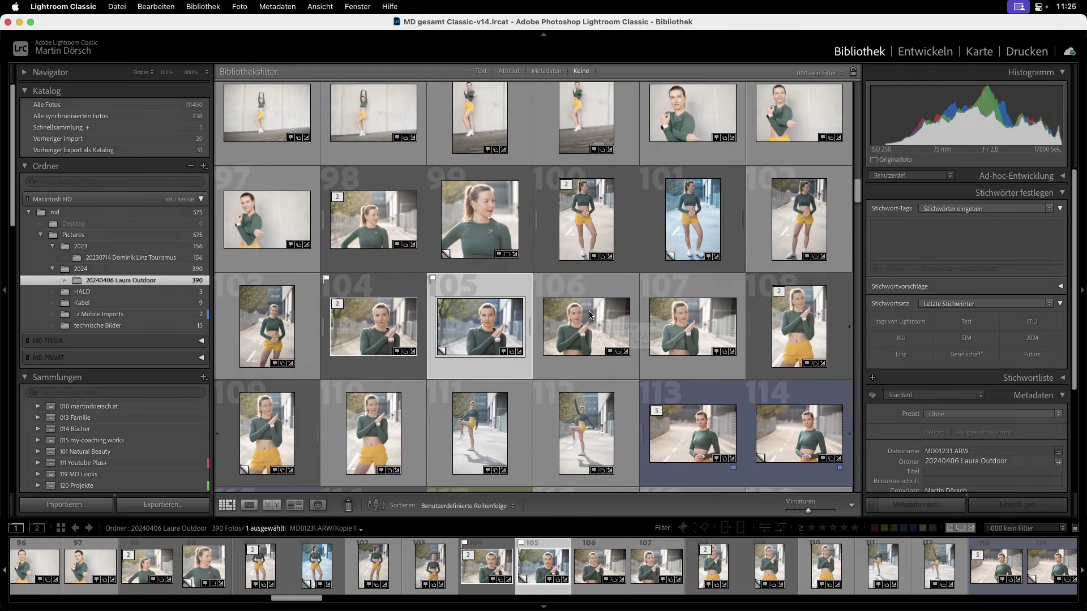
left_click(270, 331)
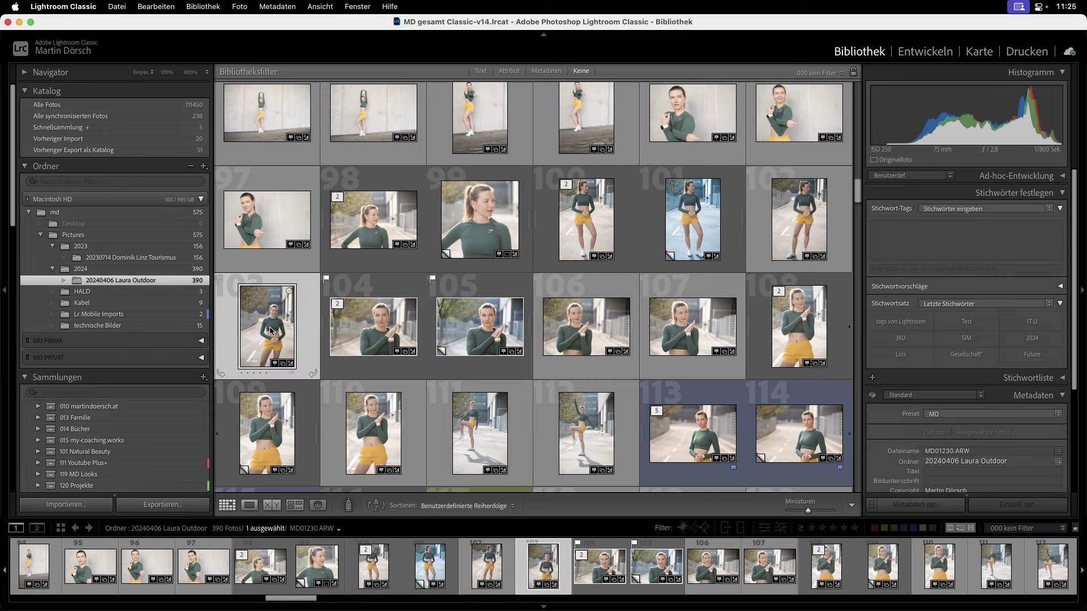
key("d")
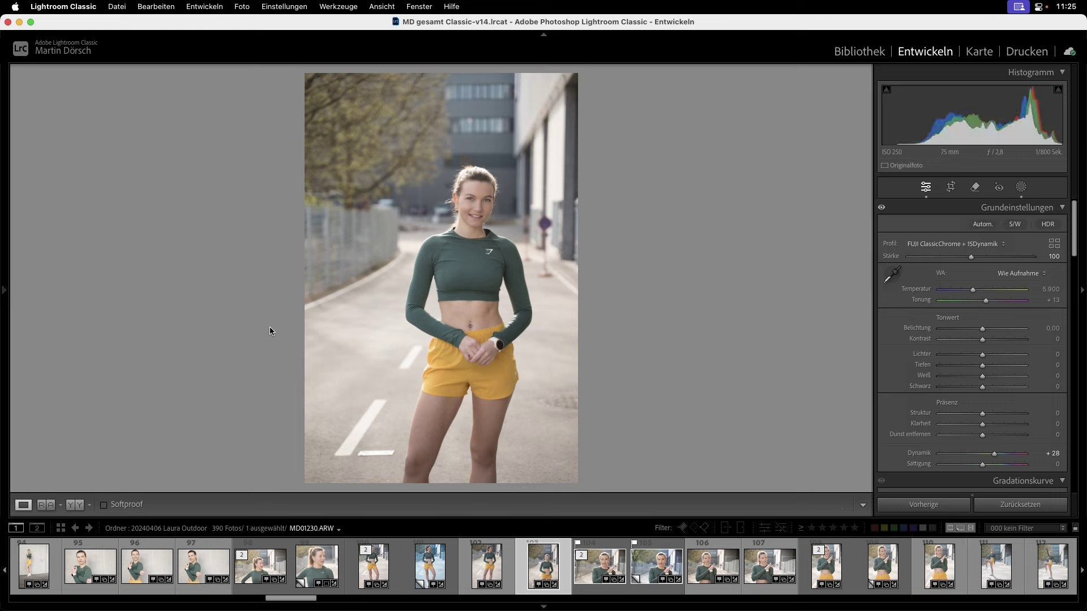
key("Right")
key("Right")
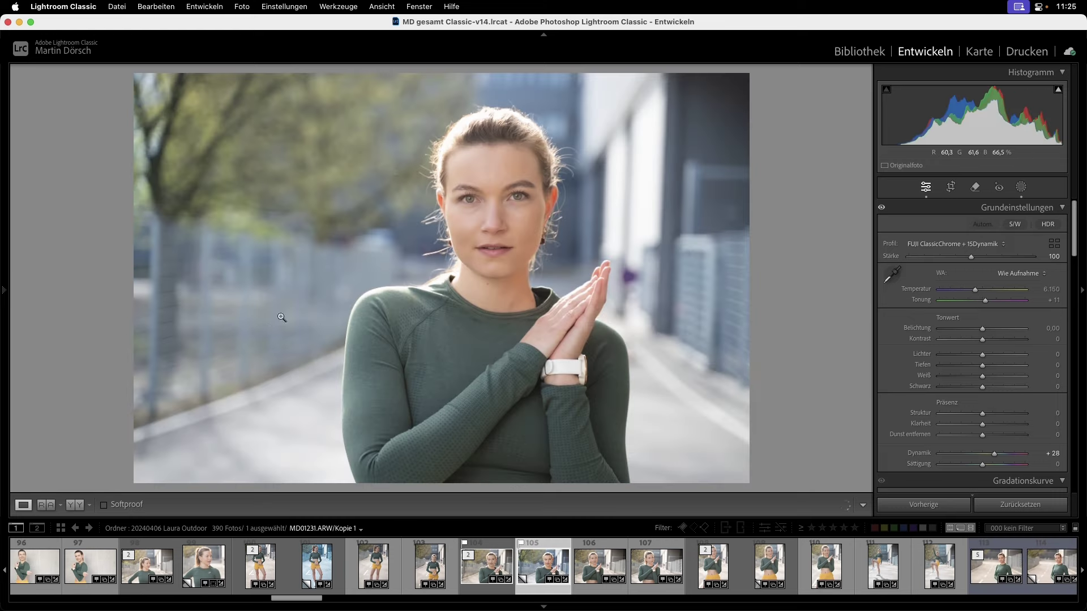
left_click(517, 225)
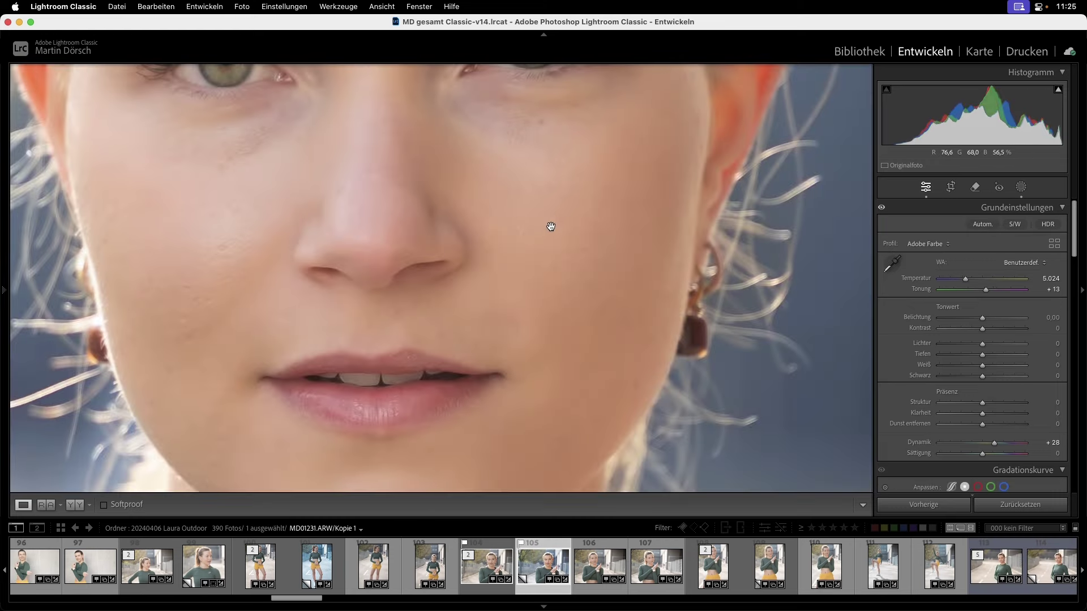
left_click(551, 226)
Move to portrait MD01232, reset its Vibrance from +28 to 0, and inspect the face at 1:1
key("Right")
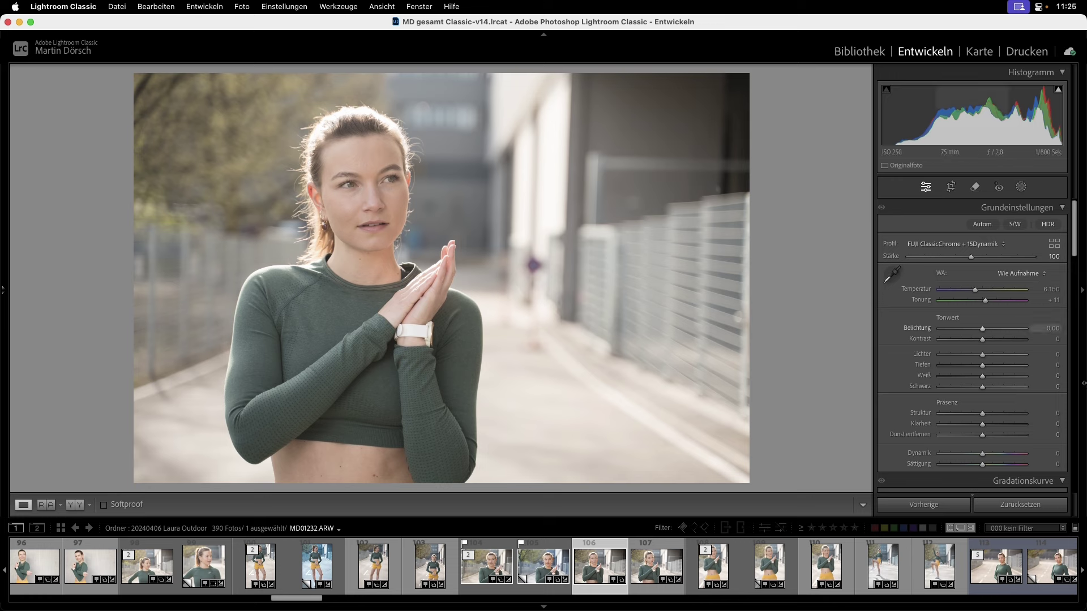
left_click(1025, 506)
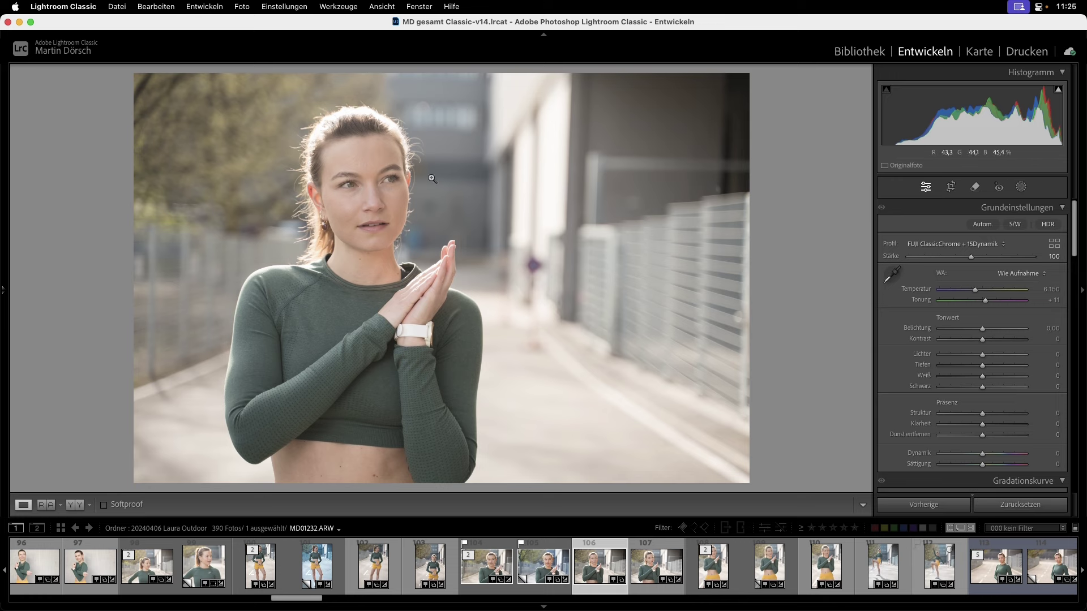
left_click(358, 182)
left_click_drag(376, 274, 361, 379)
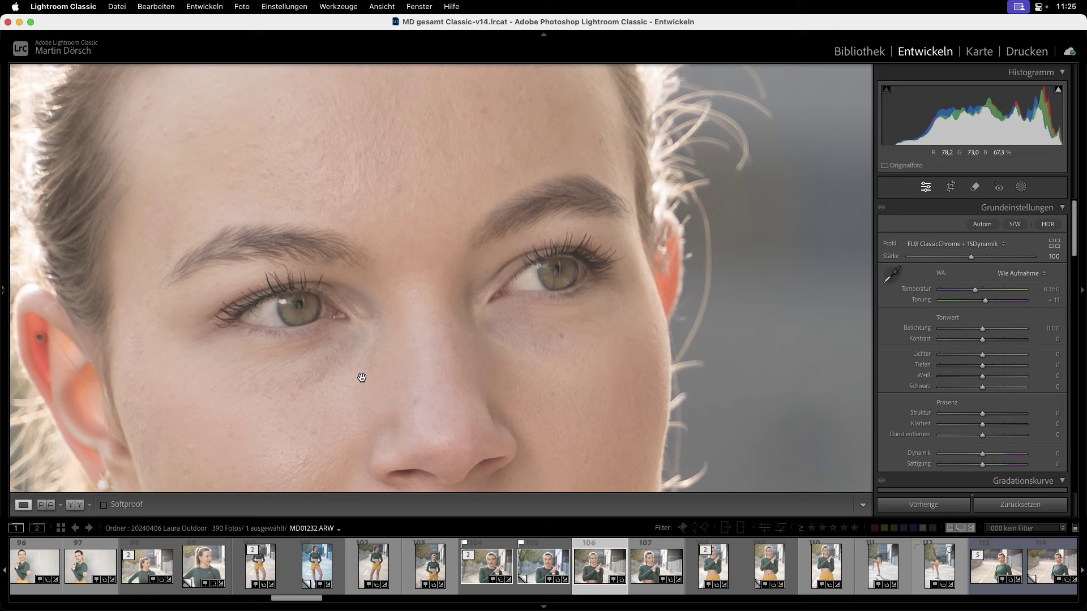
left_click(362, 378)
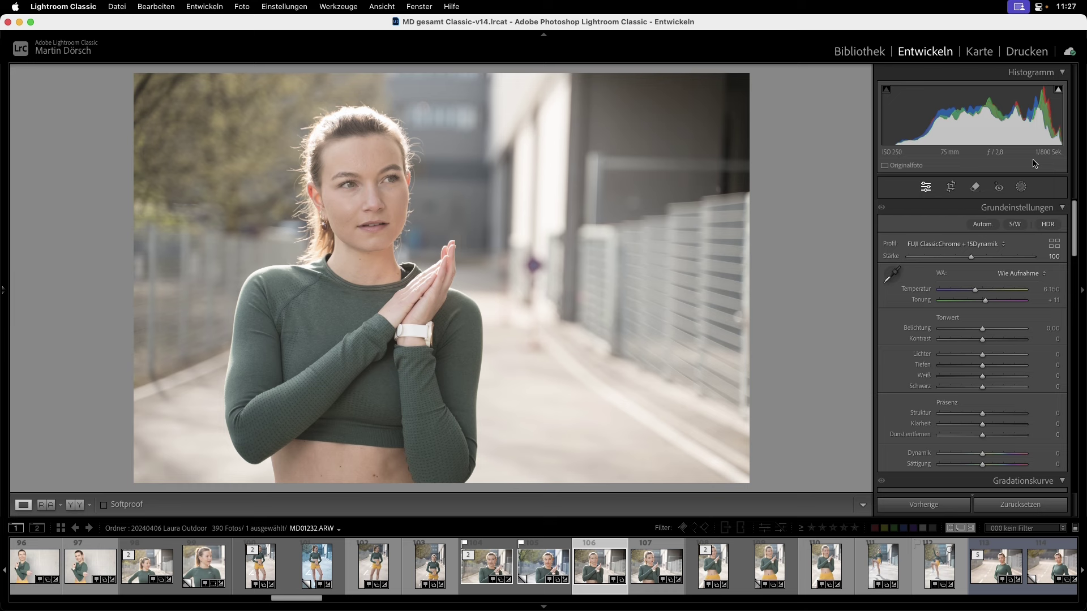
Glance at the mask options, then return to the basic Edit adjustments
left_click(1022, 188)
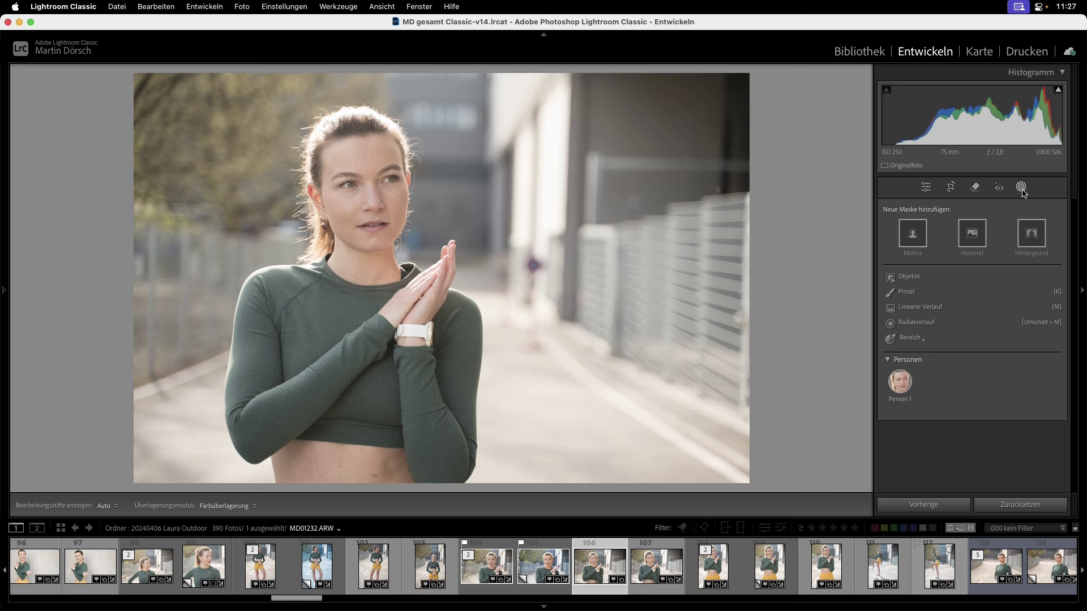
left_click(927, 191)
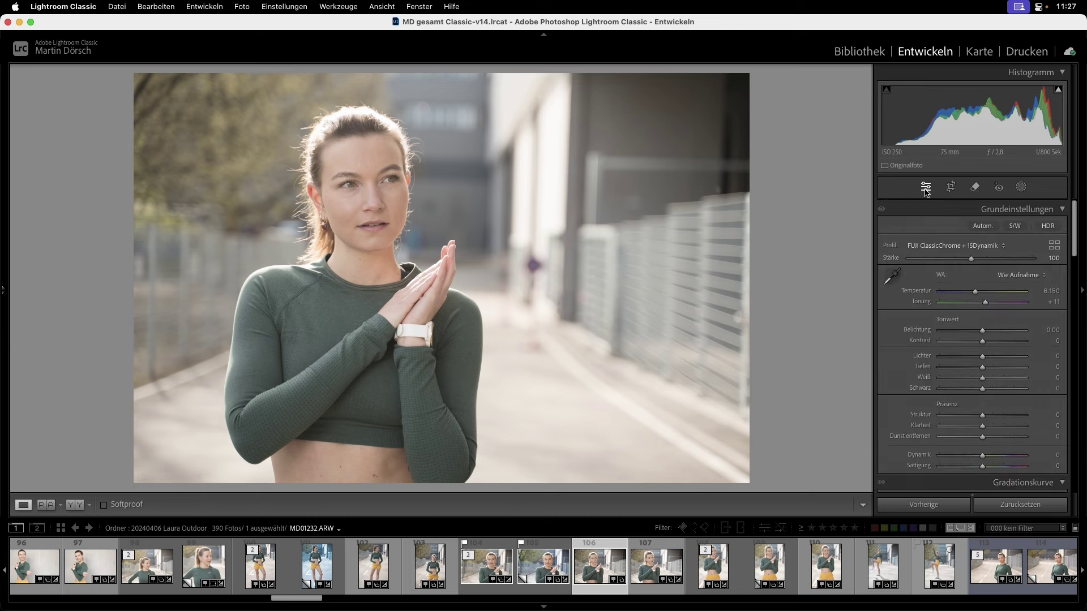
Zoom to 1:1 on the model's face and pan to show her eyes and brows
left_click(376, 183)
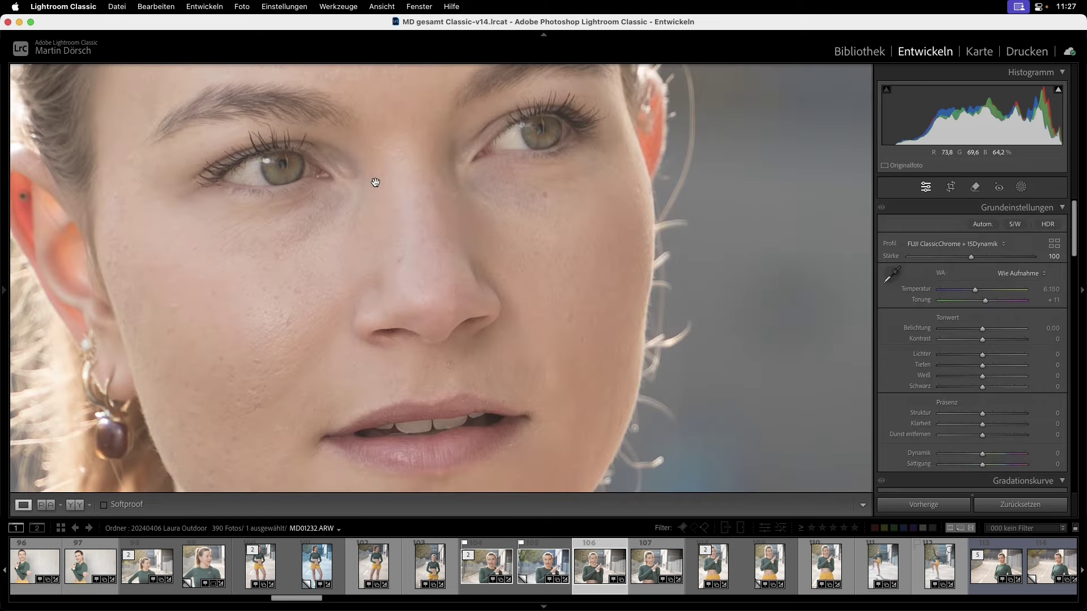
left_click_drag(375, 183, 503, 314)
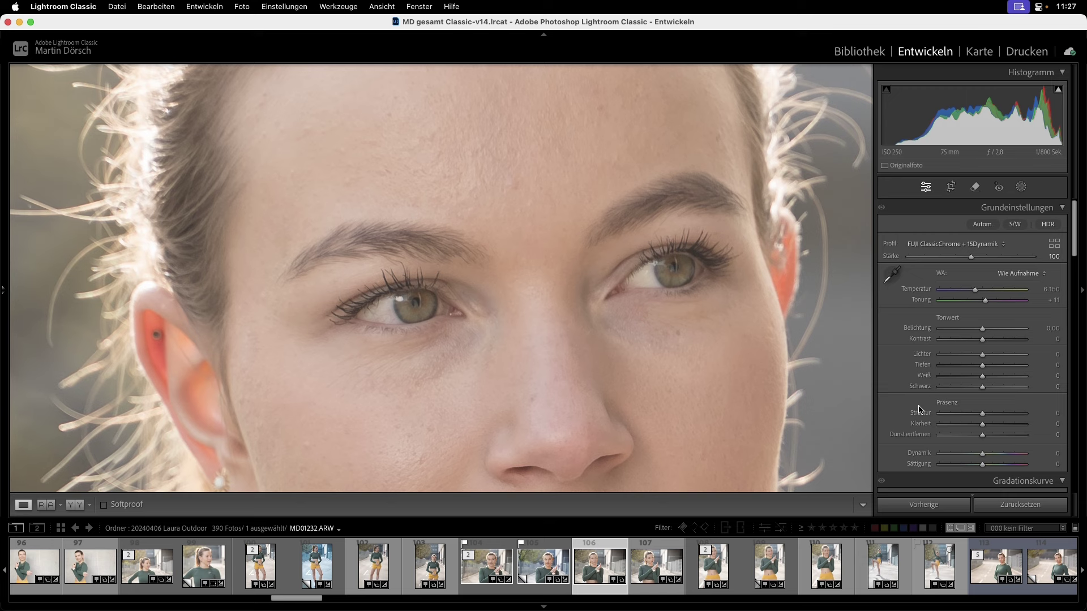
scroll(920, 409, "down", 5)
scroll(920, 409, "down", 5)
scroll(920, 409, "down", 5)
scroll(919, 409, "down", 3)
scroll(920, 409, "down", 3)
scroll(920, 410, "down", 3)
scroll(919, 410, "up", 1)
scroll(919, 409, "up", 6)
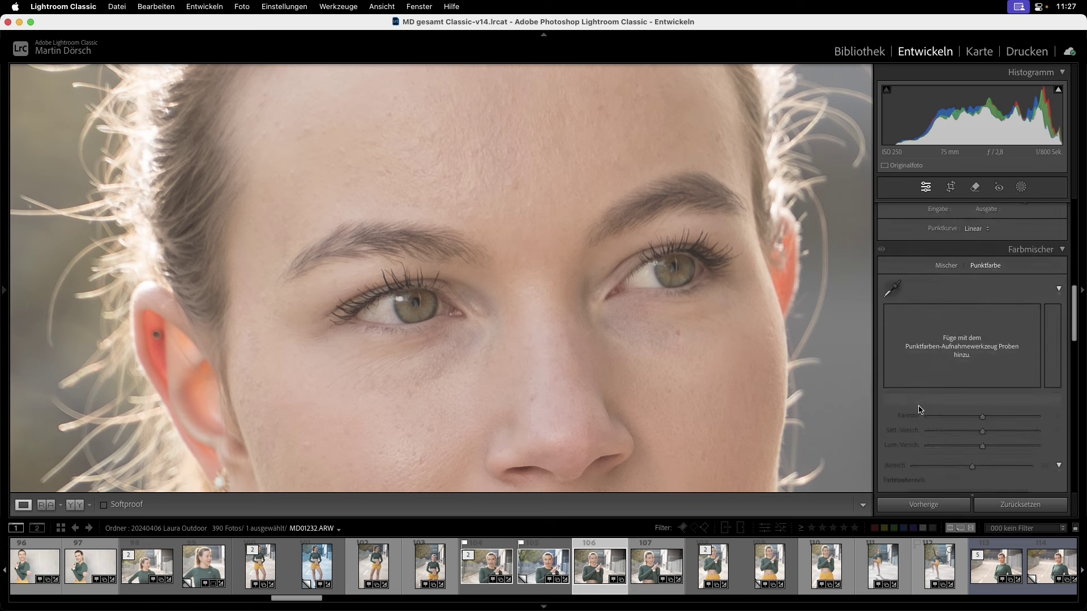
scroll(919, 409, "up", 4)
scroll(919, 409, "up", 4)
scroll(962, 402, "up", 3)
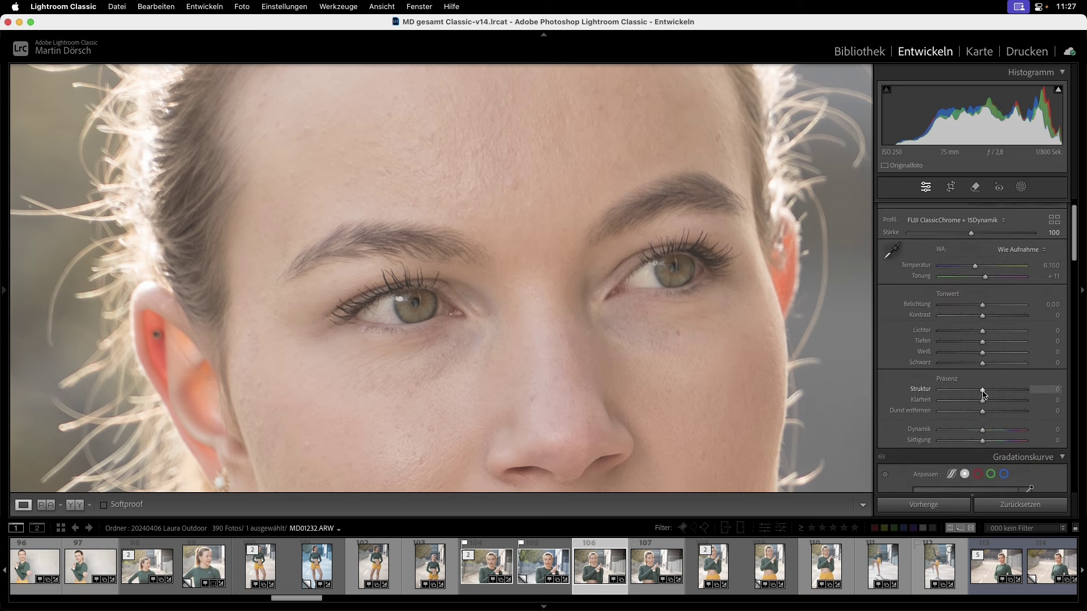
Try the overall Struktur at +100, reset it to 0, and zoom back to the whole photo
left_click_drag(983, 391, 1045, 396)
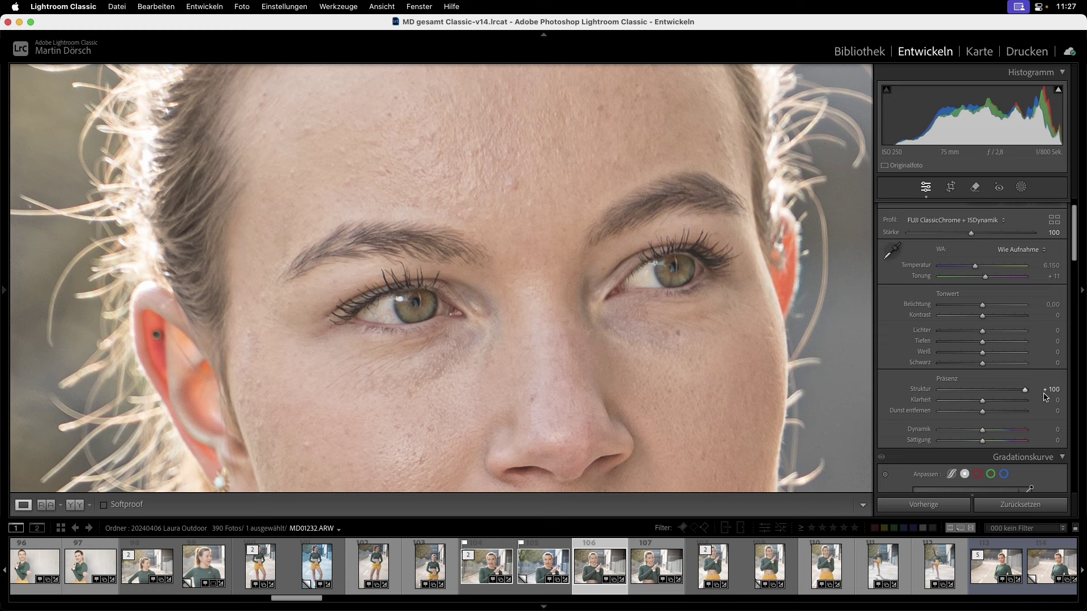
left_click_drag(1025, 390, 929, 396)
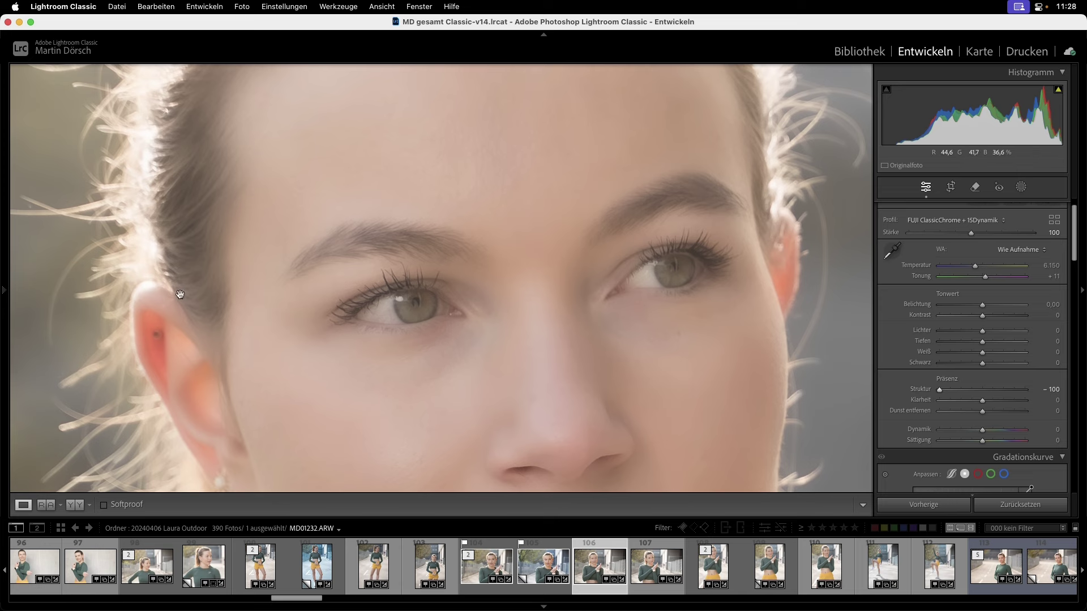
scroll(544, 368, "up", 3)
scroll(561, 329, "up", 2)
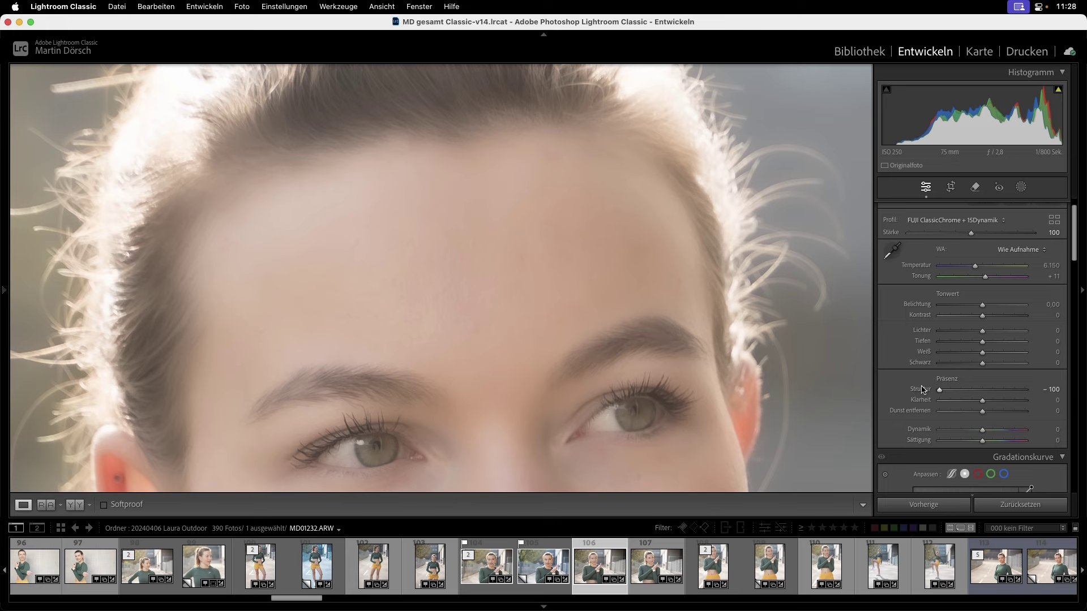
scroll(531, 234, "up", 2)
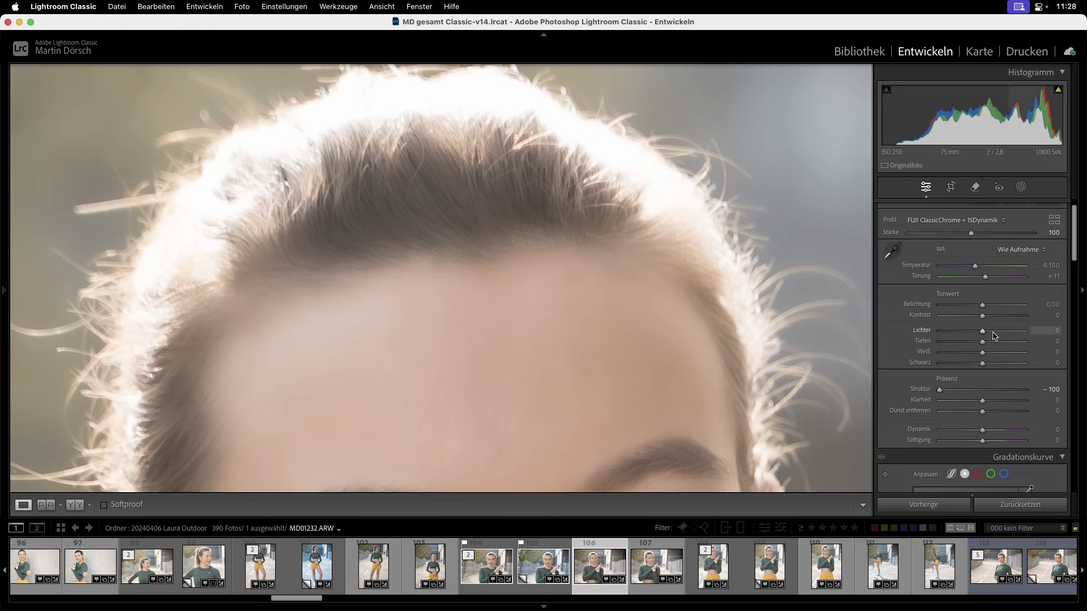
double_click(920, 389)
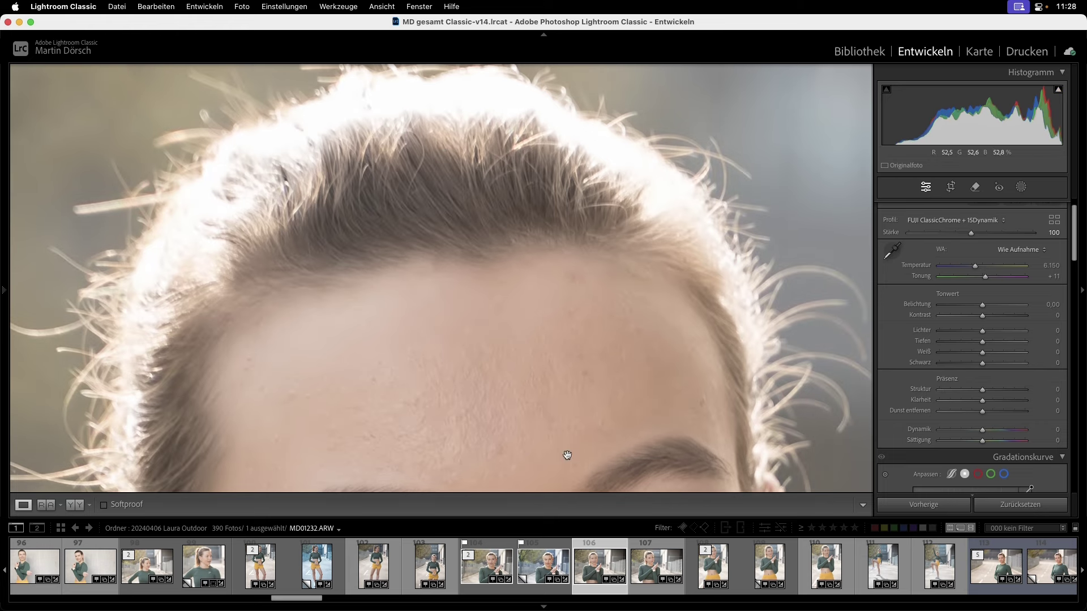
left_click(535, 456)
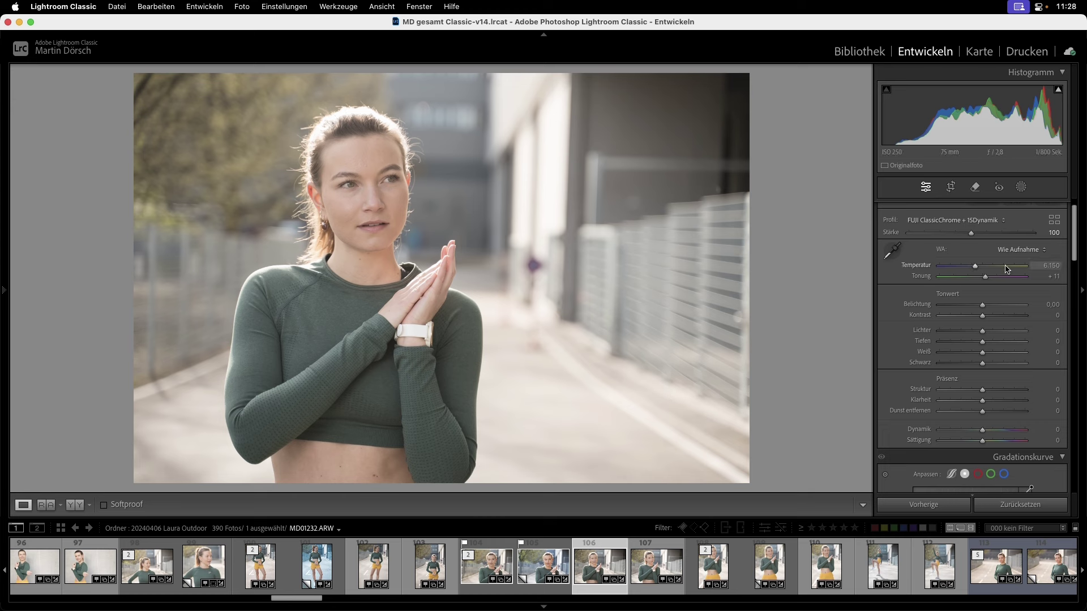
Create a Person 1 mask limited to Haut im Gesicht and Körperhaut
left_click(1021, 188)
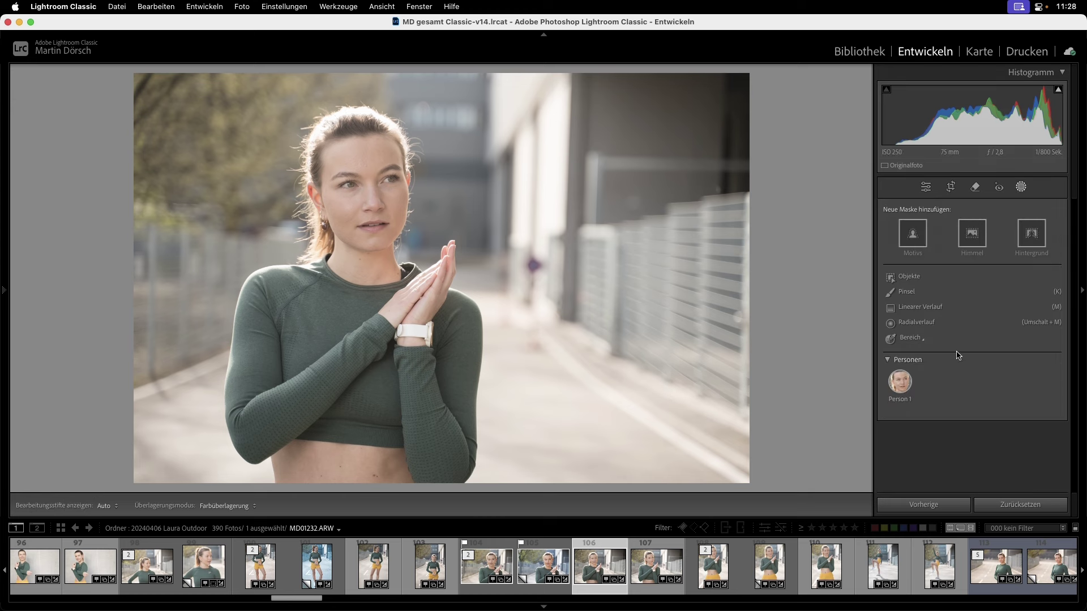
left_click(906, 384)
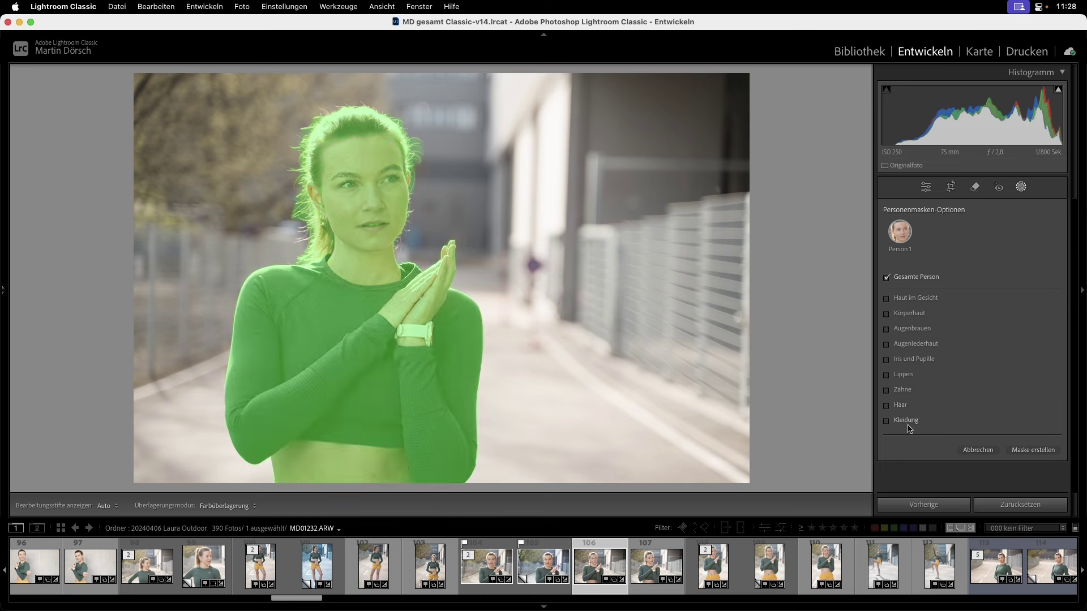
left_click(909, 301)
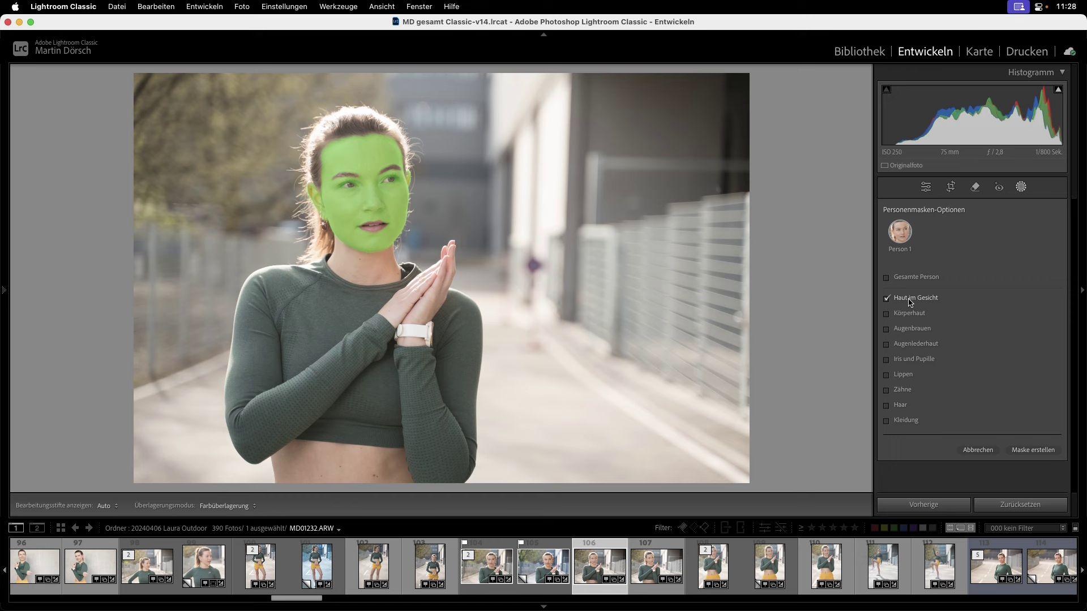
left_click(902, 315)
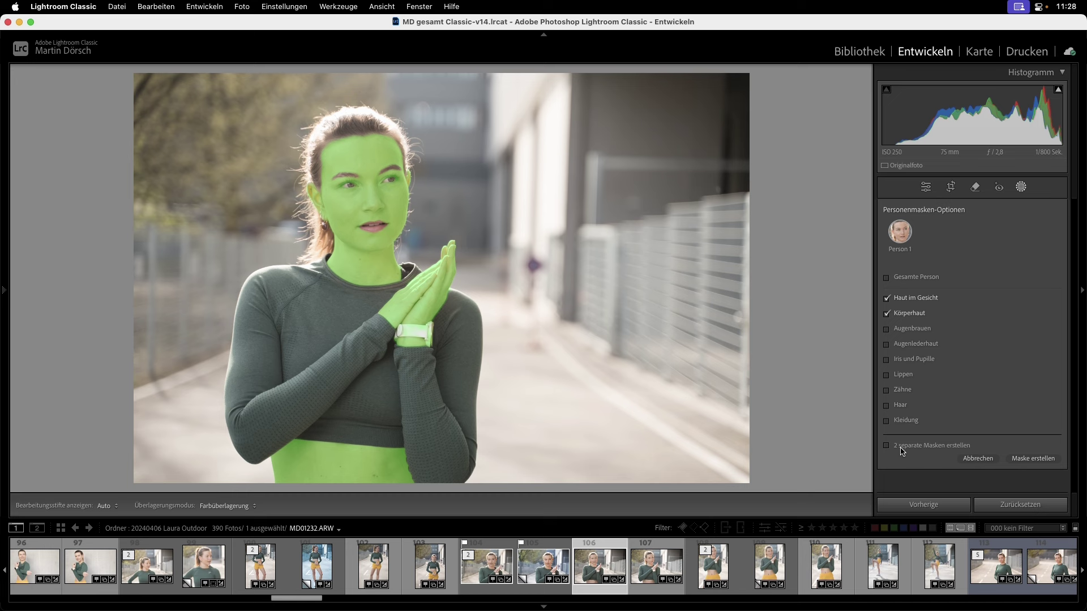
left_click(1032, 460)
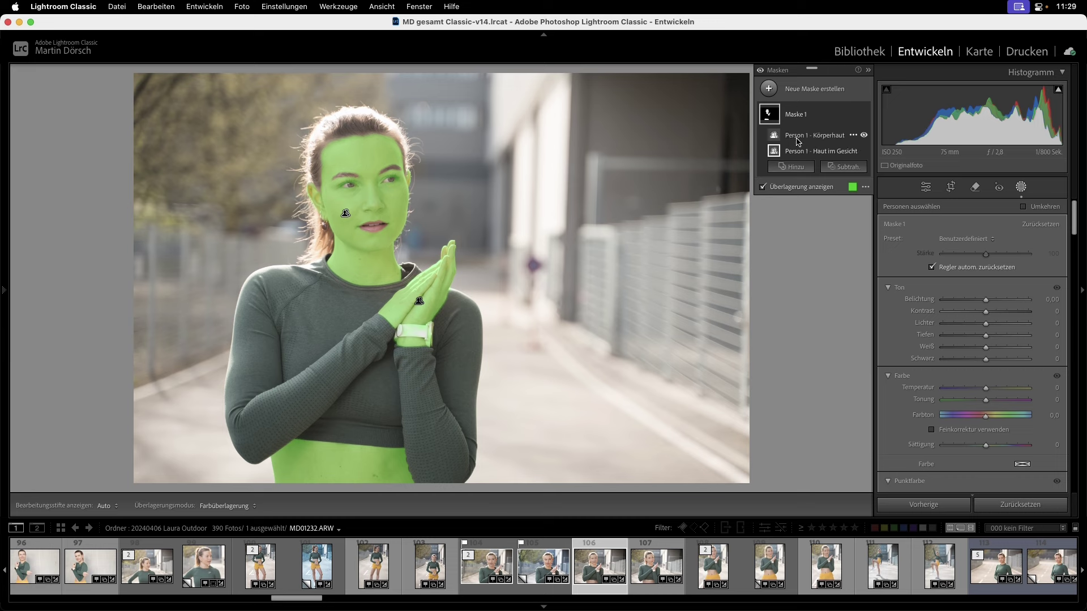
Check the mask's coverage by hiding and re-showing its body skin and face skin parts
mouse_move(815, 135)
left_click(864, 136)
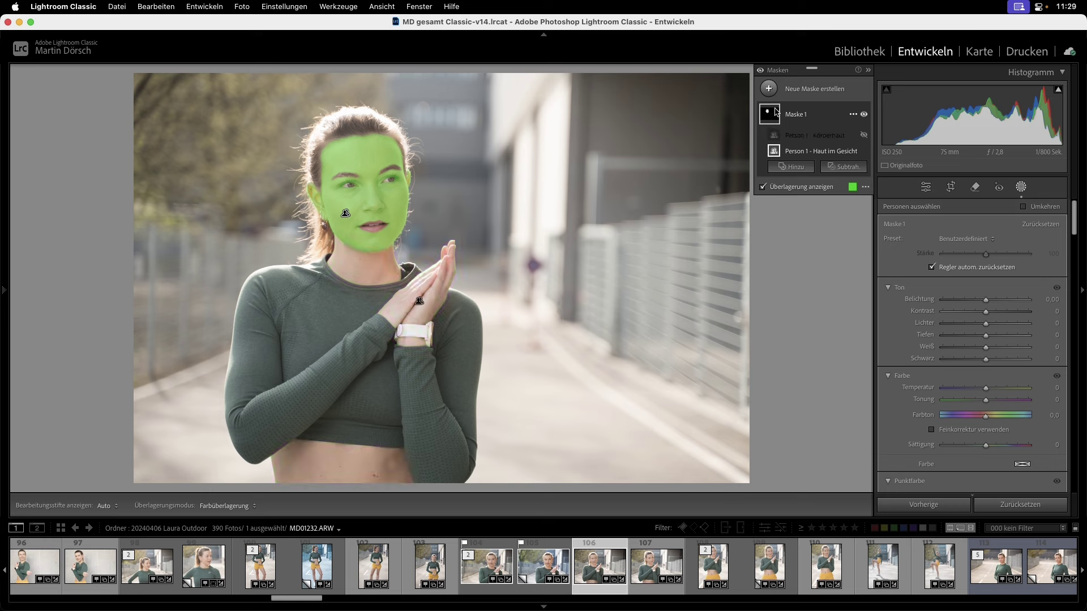
left_click(864, 136)
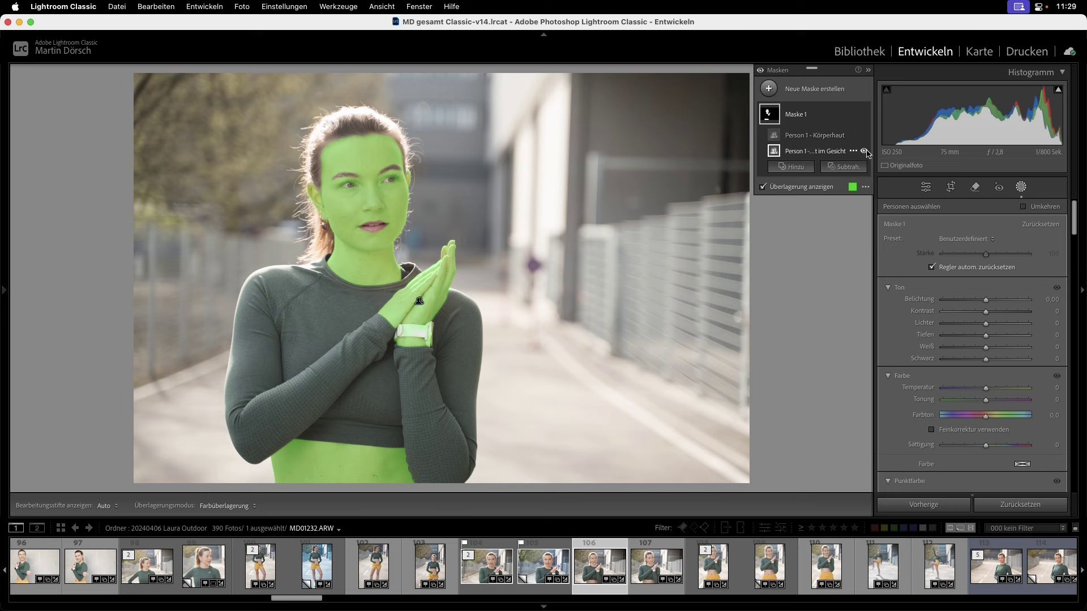
left_click(864, 151)
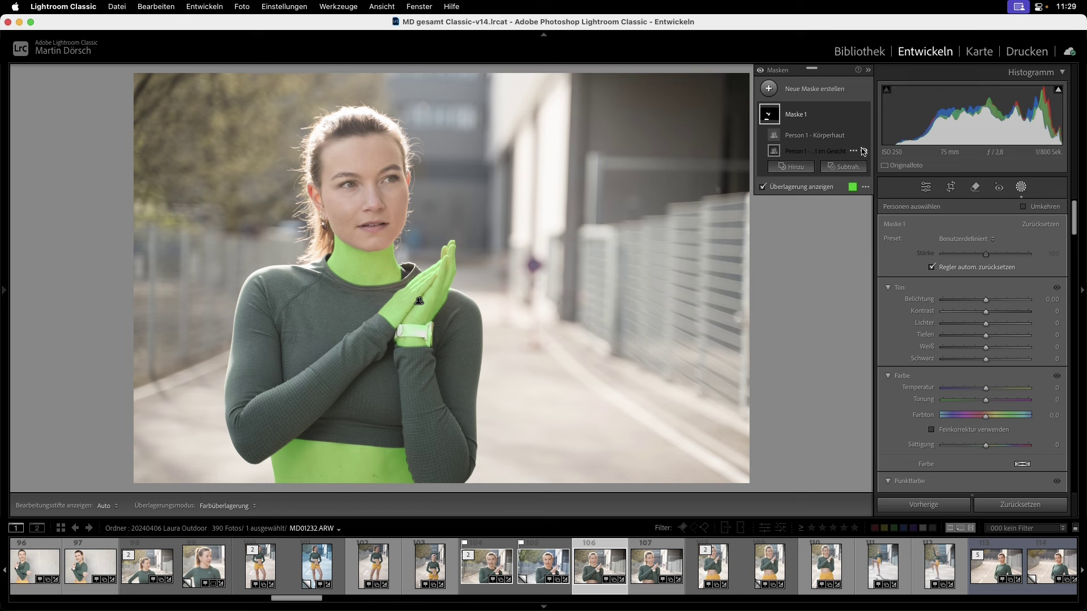
left_click(864, 151)
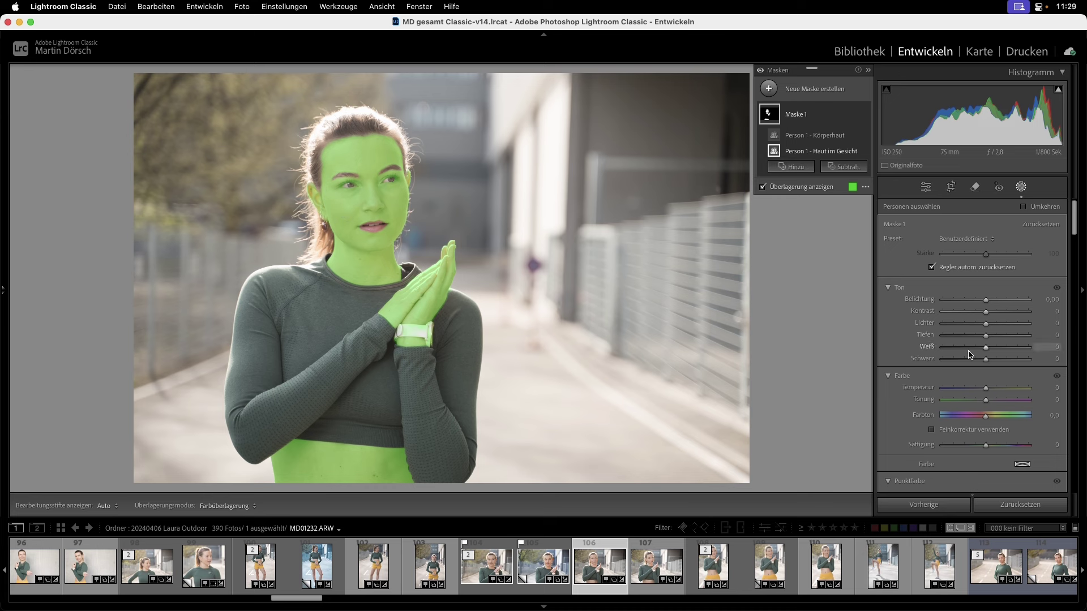
Lower the skin mask's Struktur to −70
scroll(970, 355, "down", 2)
scroll(971, 355, "down", 1)
scroll(970, 355, "down", 3)
scroll(971, 355, "down", 2)
scroll(970, 355, "down", 2)
scroll(970, 354, "down", 3)
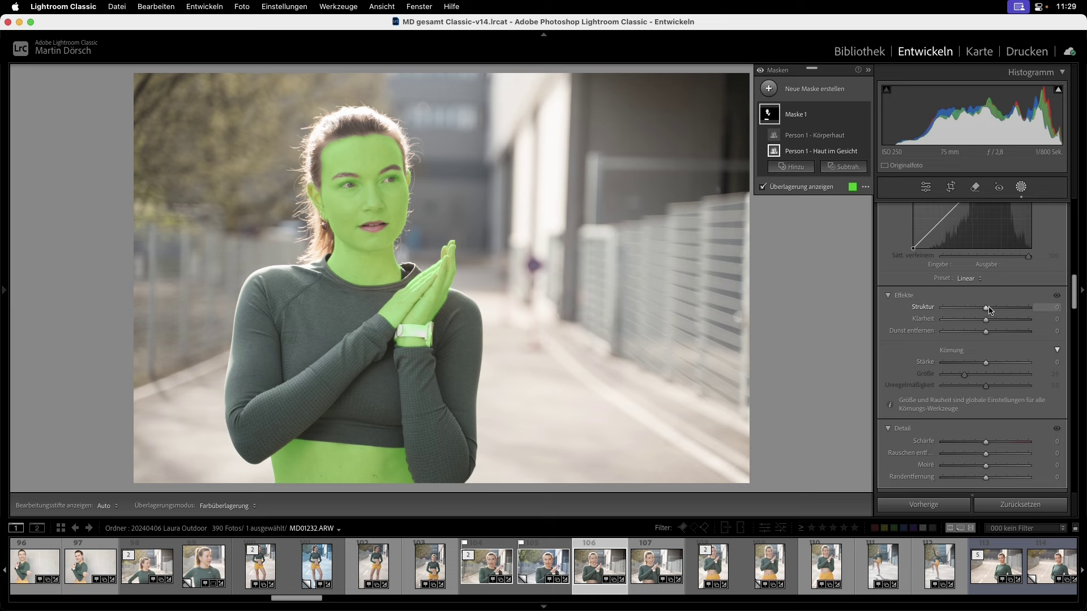
left_click_drag(988, 308, 956, 308)
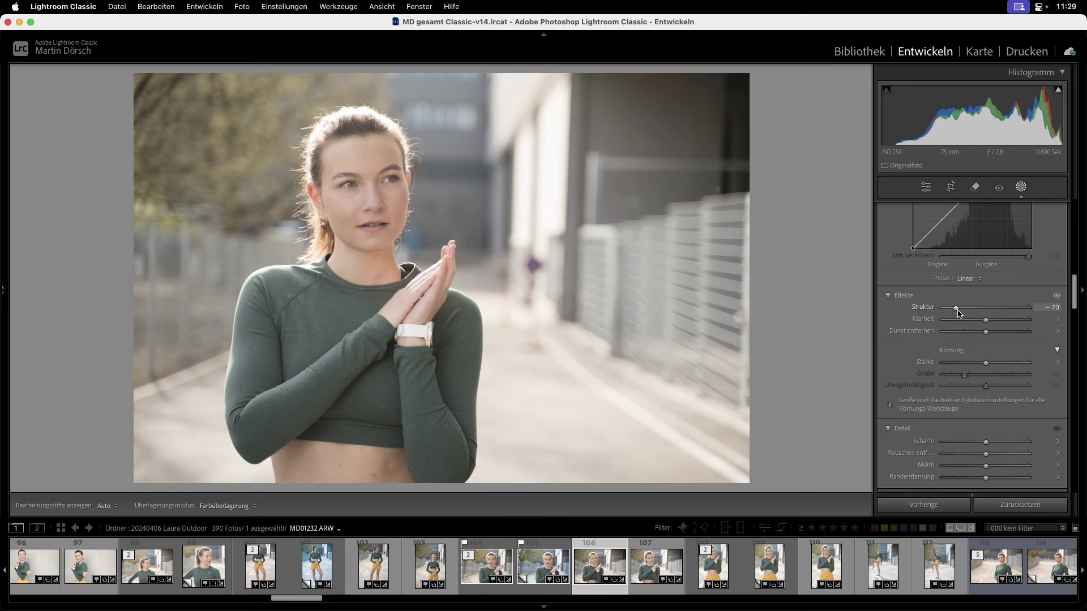
Zoom in on the face to inspect the skin, then rename Maske 1 to 'Haut'
left_click(363, 164)
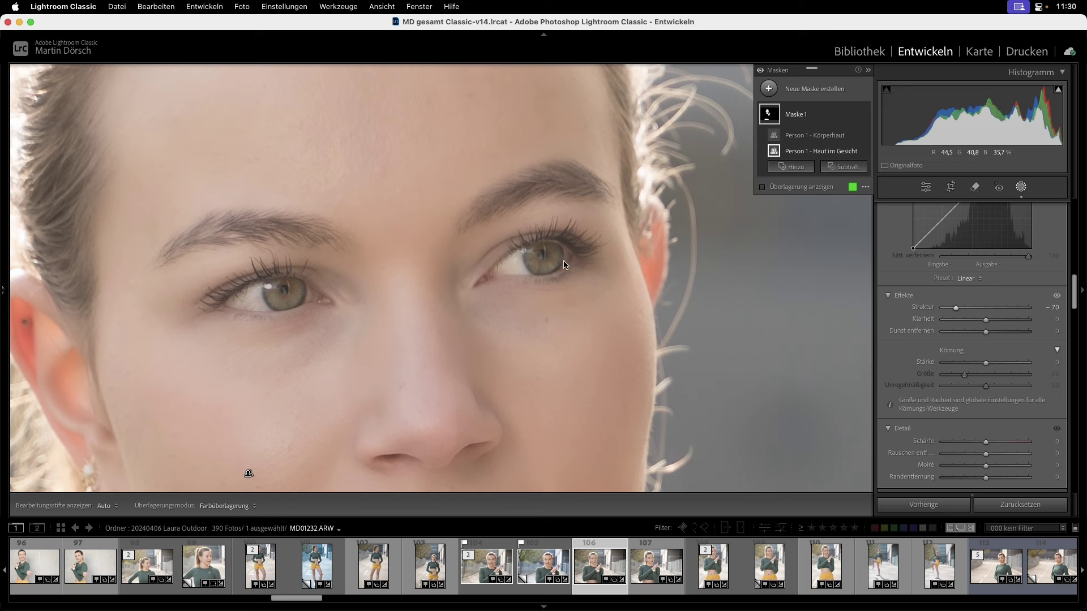
double_click(798, 114)
type("Hau")
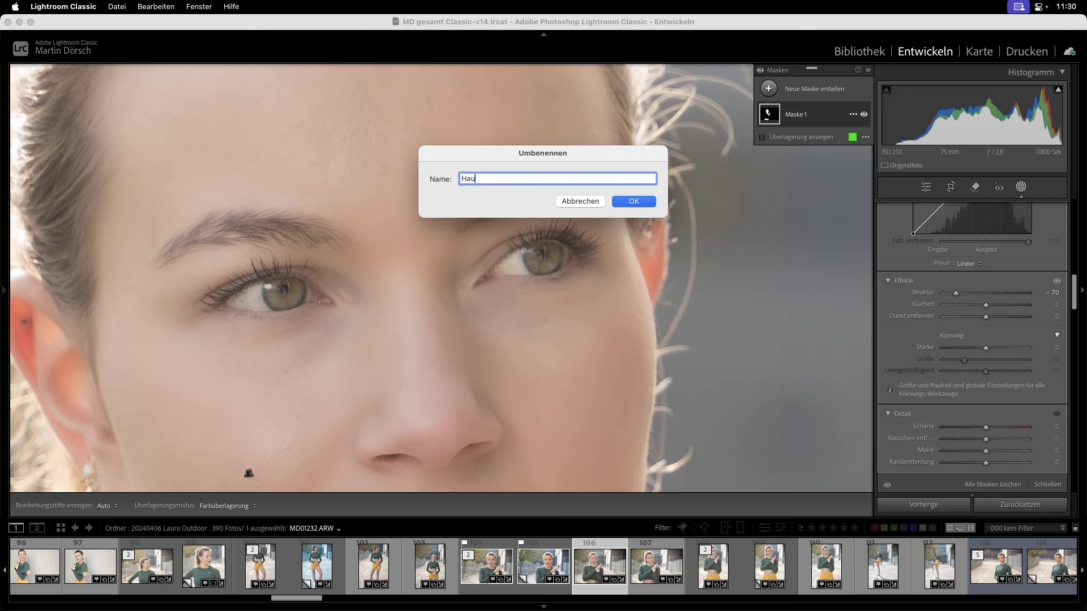
type("t")
key("Return")
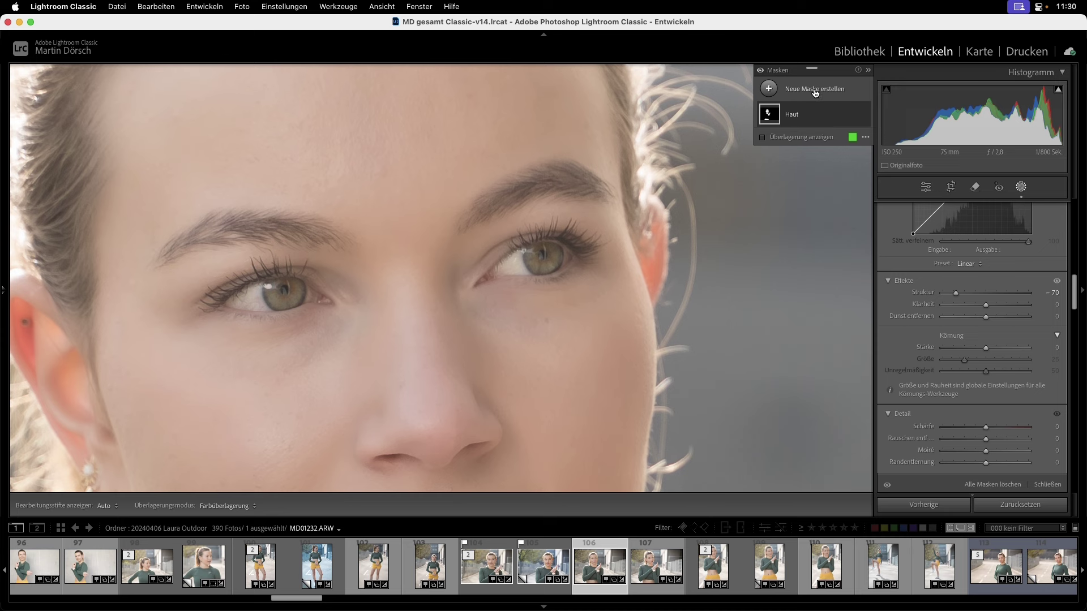
left_click(815, 92)
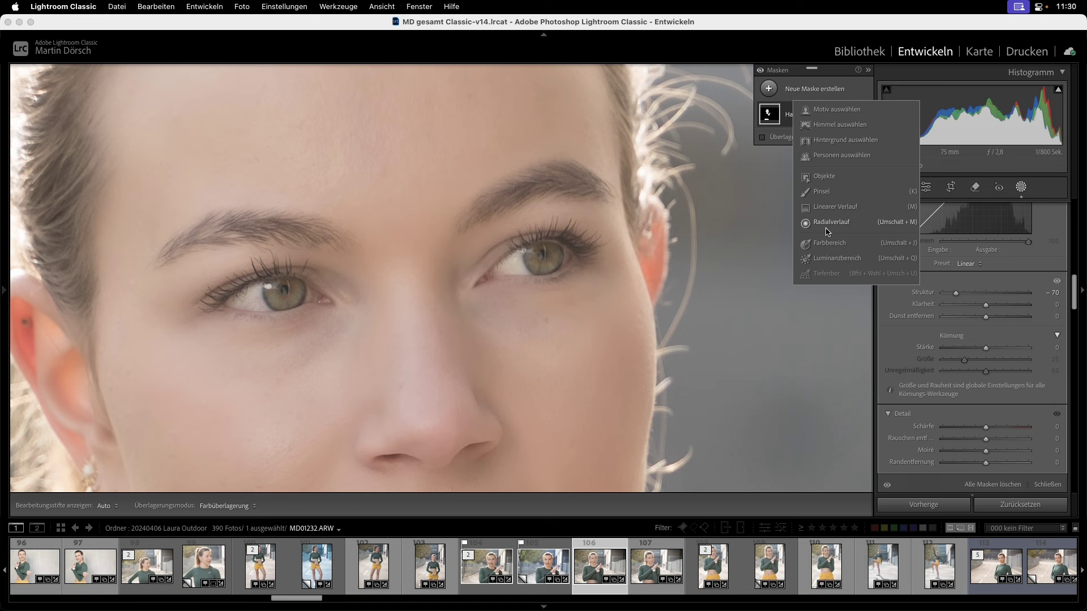
Add a person mask covering only Iris und Pupille and name it 'Iris und Popille'
left_click(831, 156)
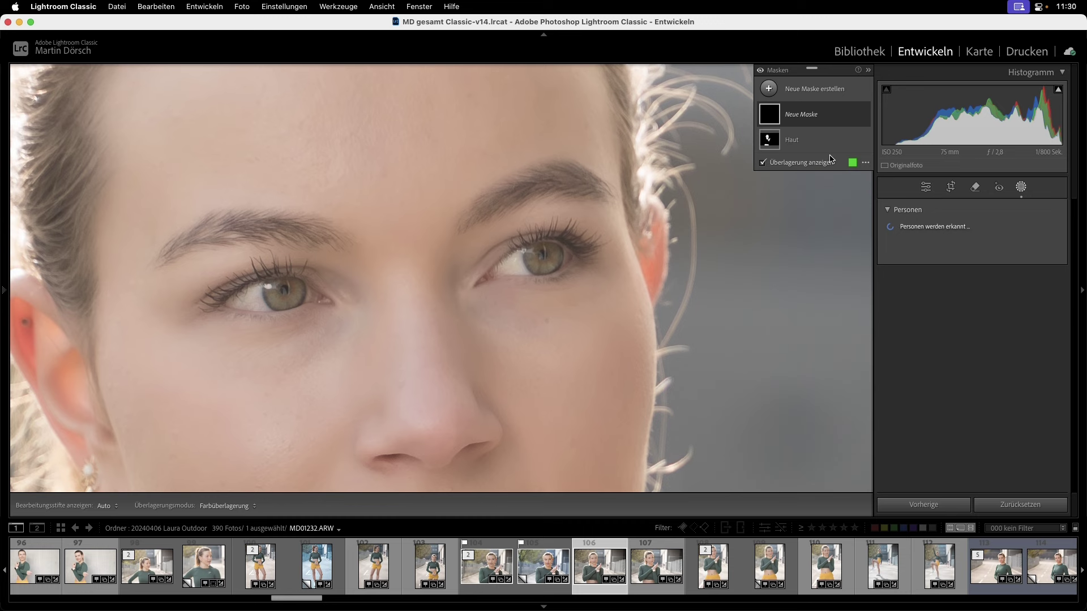
left_click(908, 240)
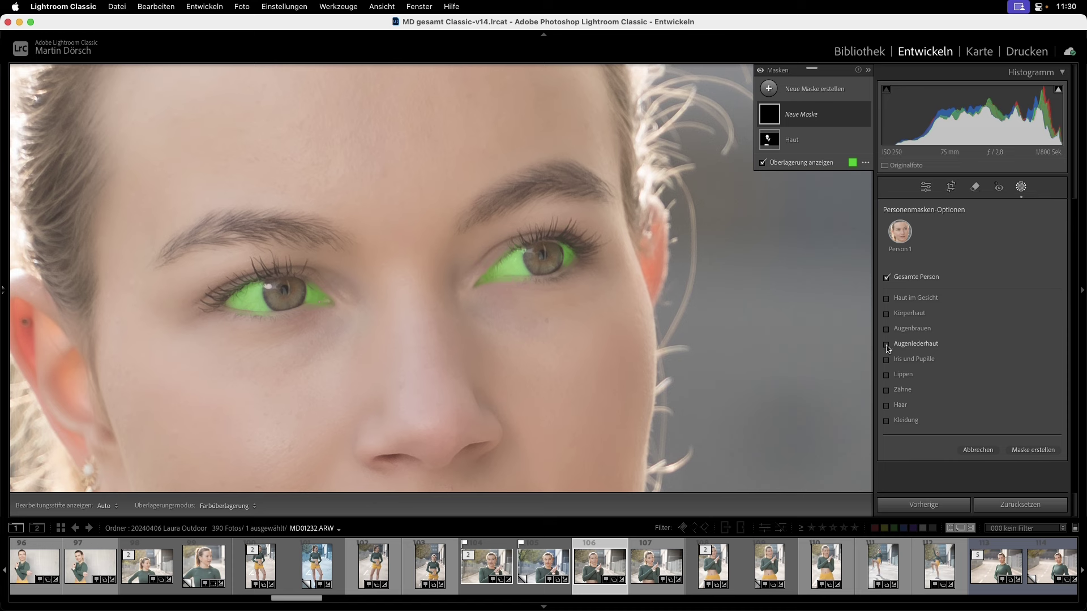
left_click(888, 360)
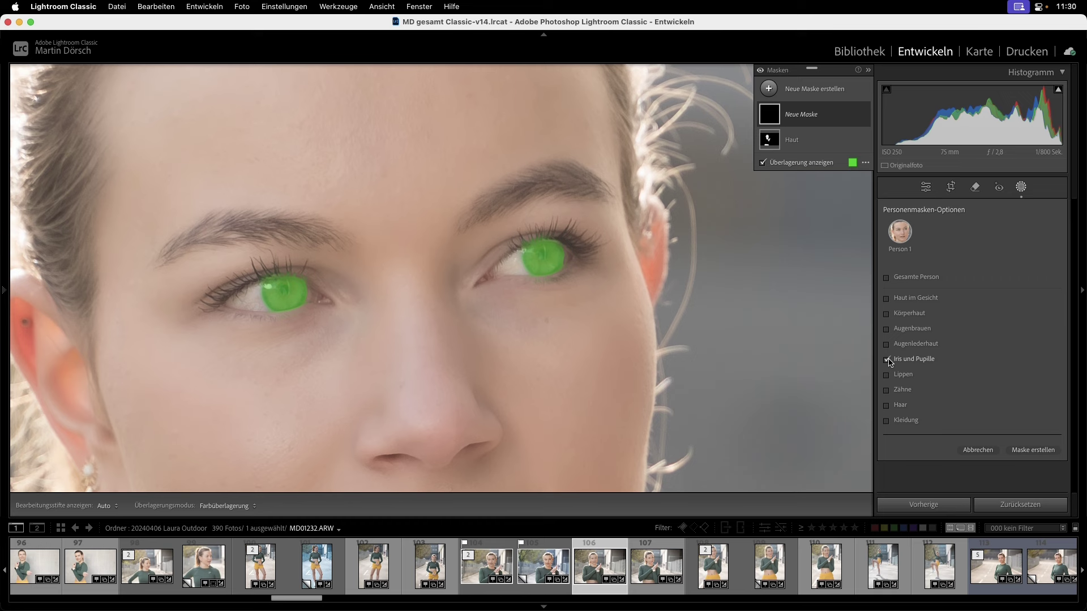
left_click(1034, 450)
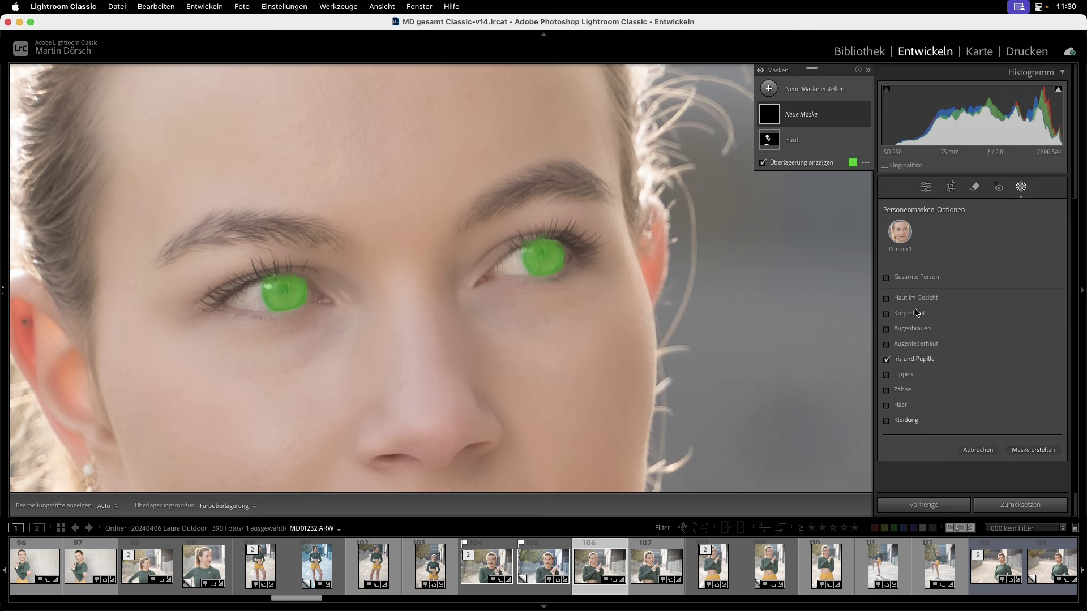
double_click(805, 114)
type("Iris und Popille")
key("Return")
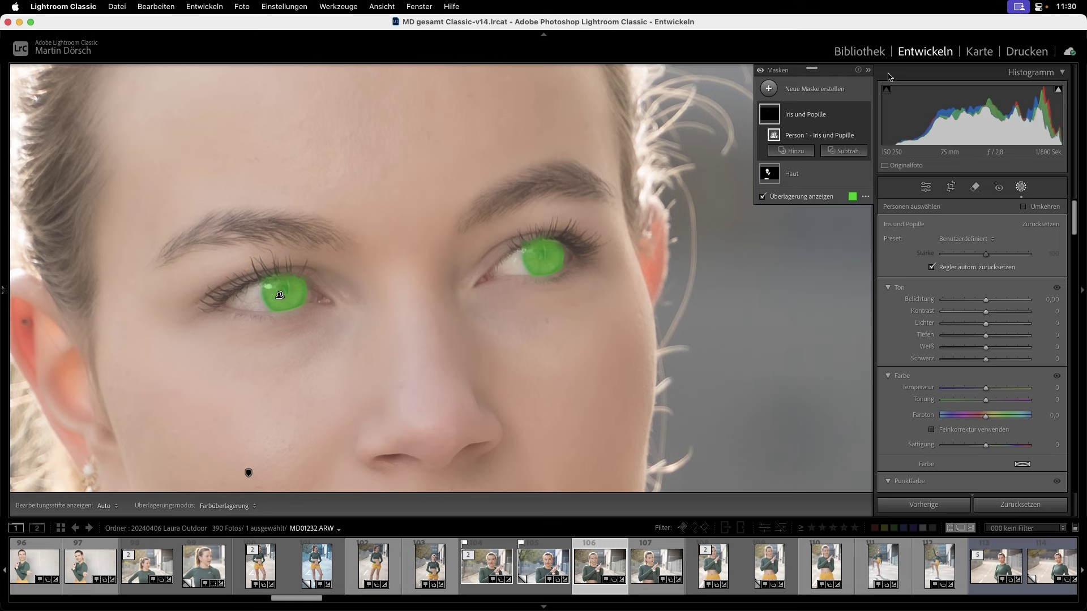
Raise the iris Sättigung to 47, trying a magenta Farbton shift and then resetting it
scroll(961, 351, "down", 5)
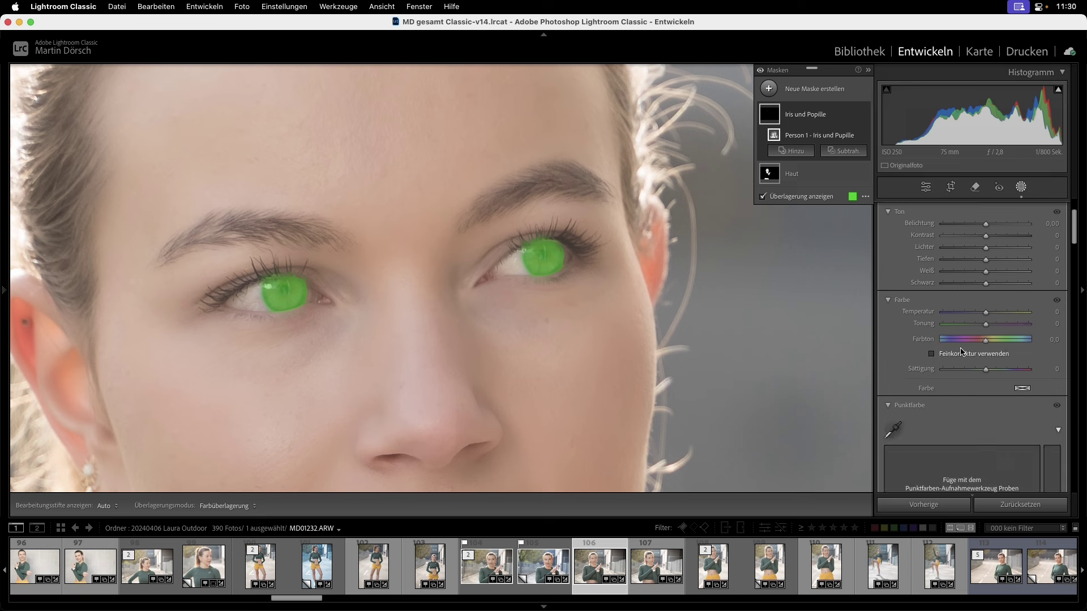
left_click_drag(986, 347, 1007, 348)
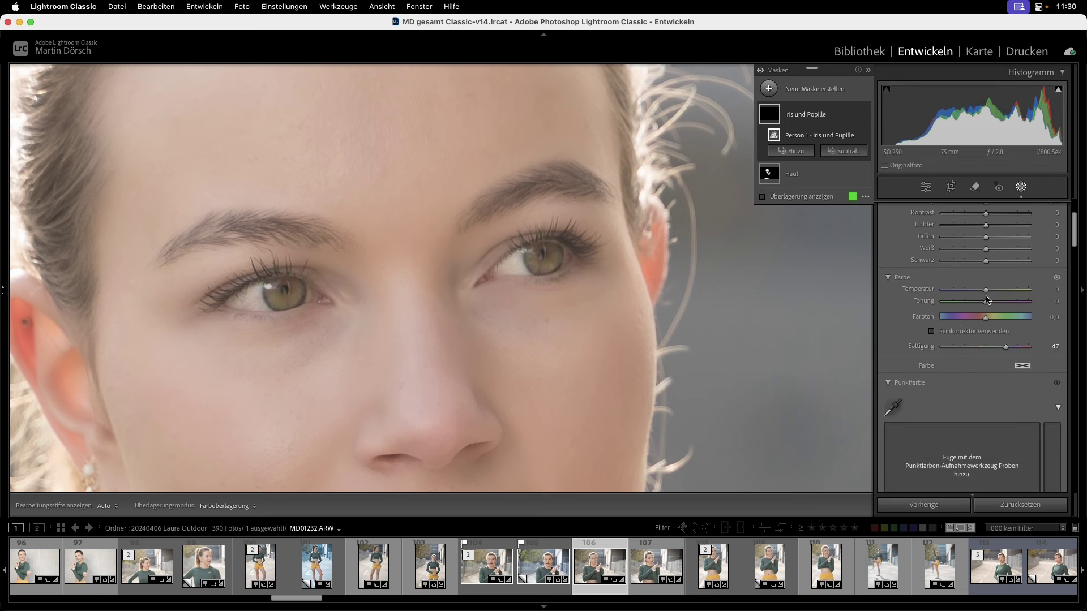
mouse_move(985, 318)
left_mouse_down()
mouse_move(972, 320)
mouse_move(1007, 320)
left_mouse_up()
double_click(1007, 321)
Give the irises Klarheit 40 and Struktur 34, compare with the mask hidden, and fit the portrait
scroll(1007, 321, "down", 5)
scroll(1007, 320, "down", 3)
scroll(1007, 319, "down", 5)
left_click_drag(986, 293, 1000, 281)
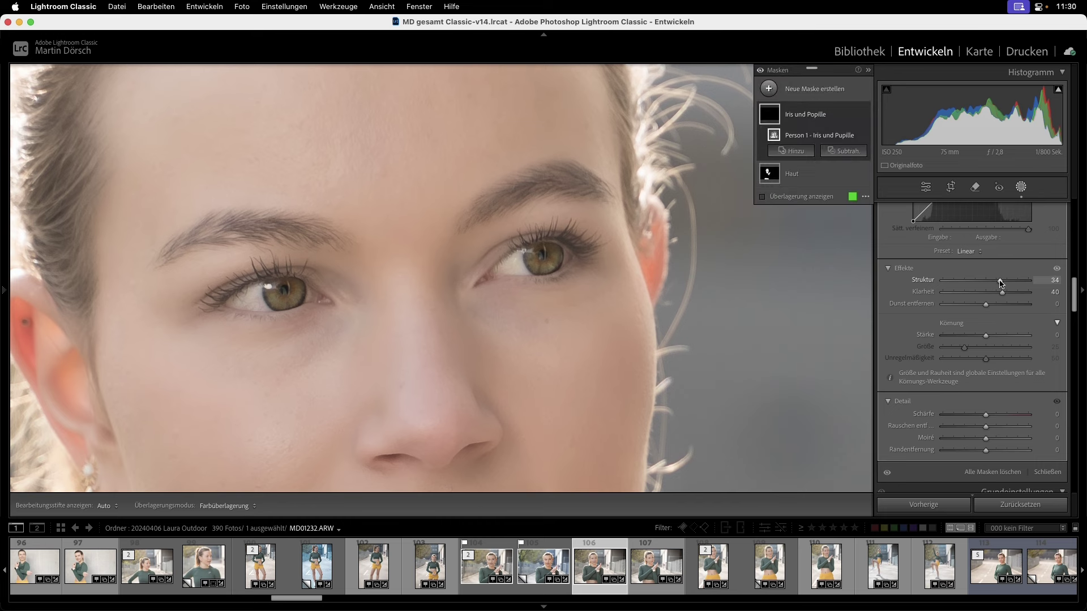
left_click(864, 114)
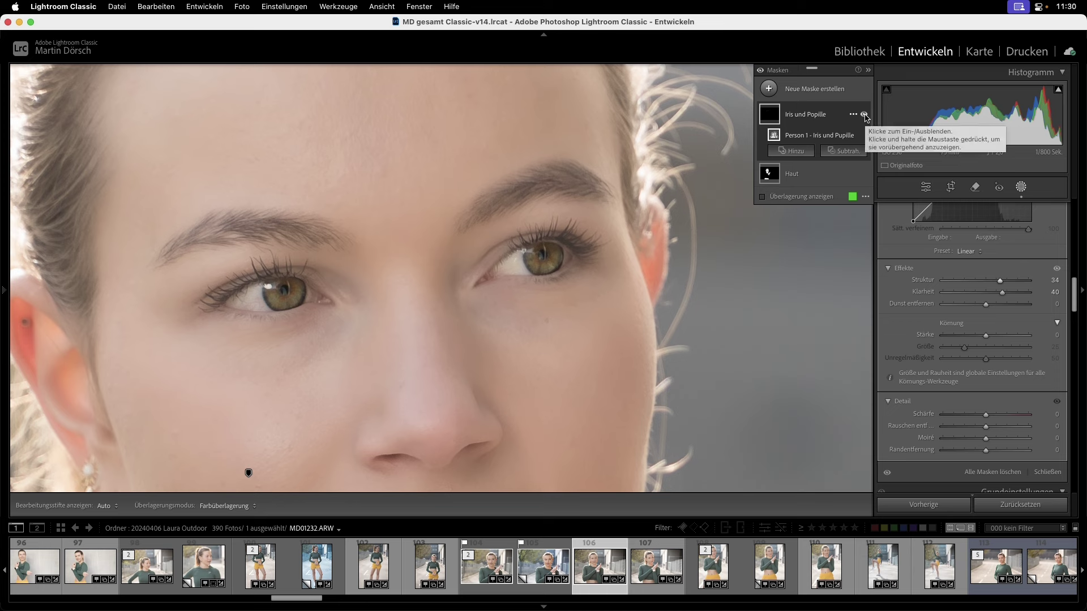
key("z")
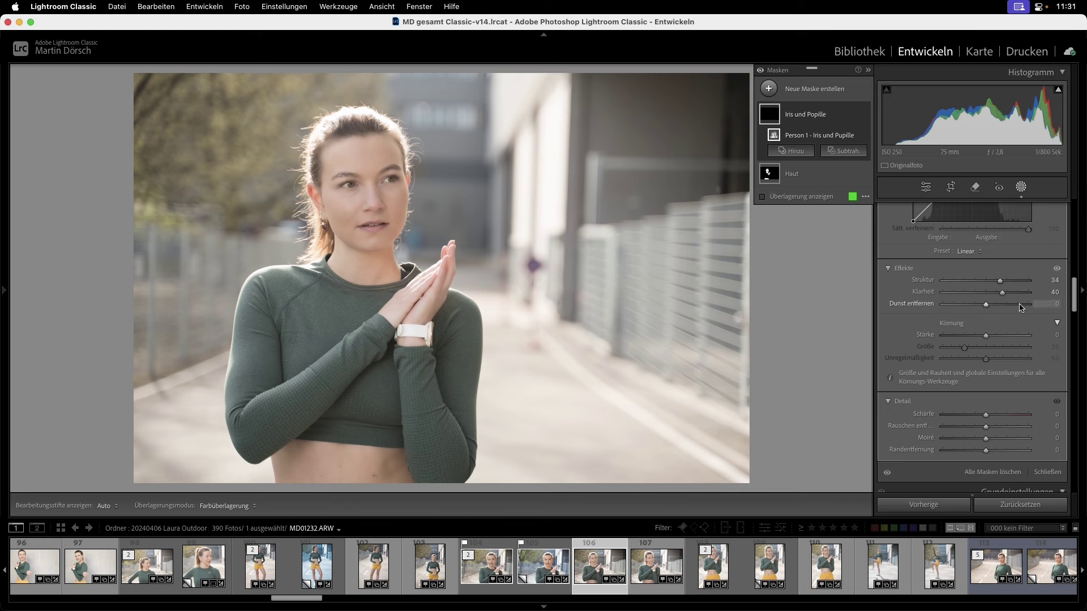
scroll(1020, 307, "up", 1)
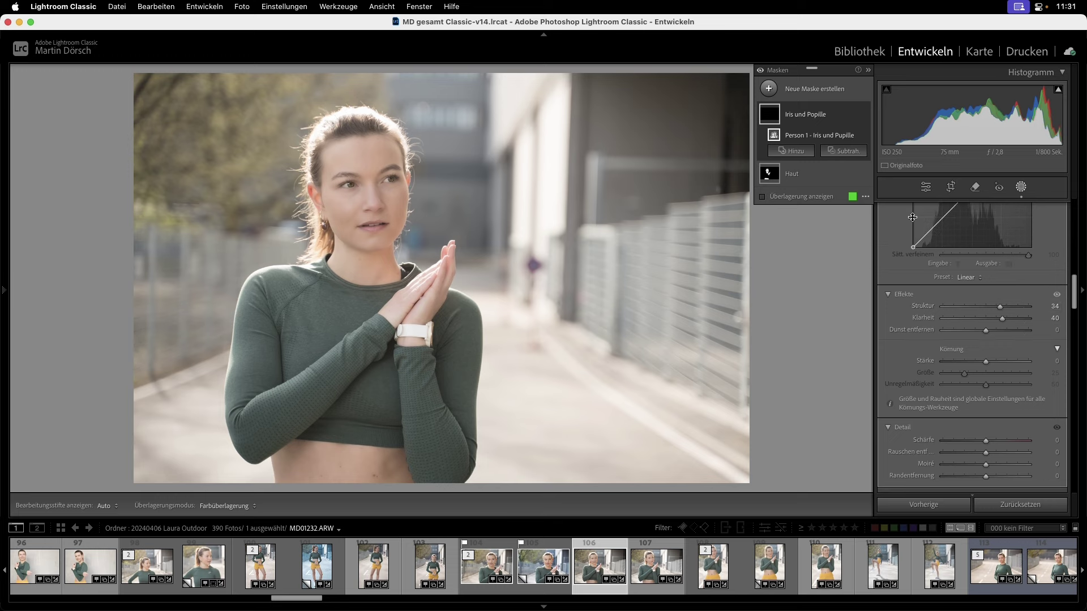
Open photo 106 from the Library grid and view it in Develop
mouse_move(819, 135)
key("g")
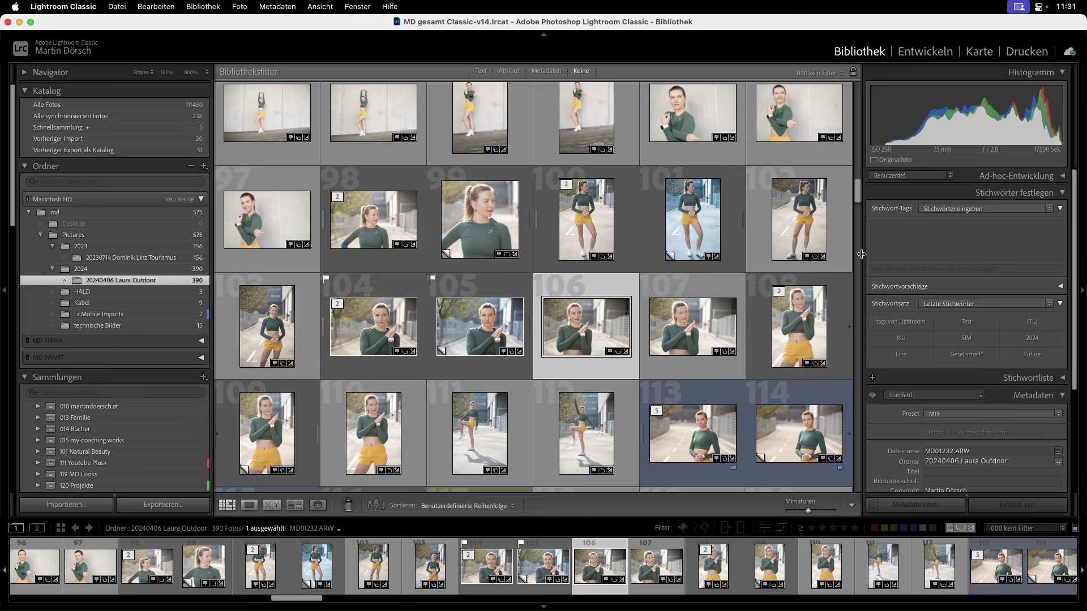
double_click(586, 334)
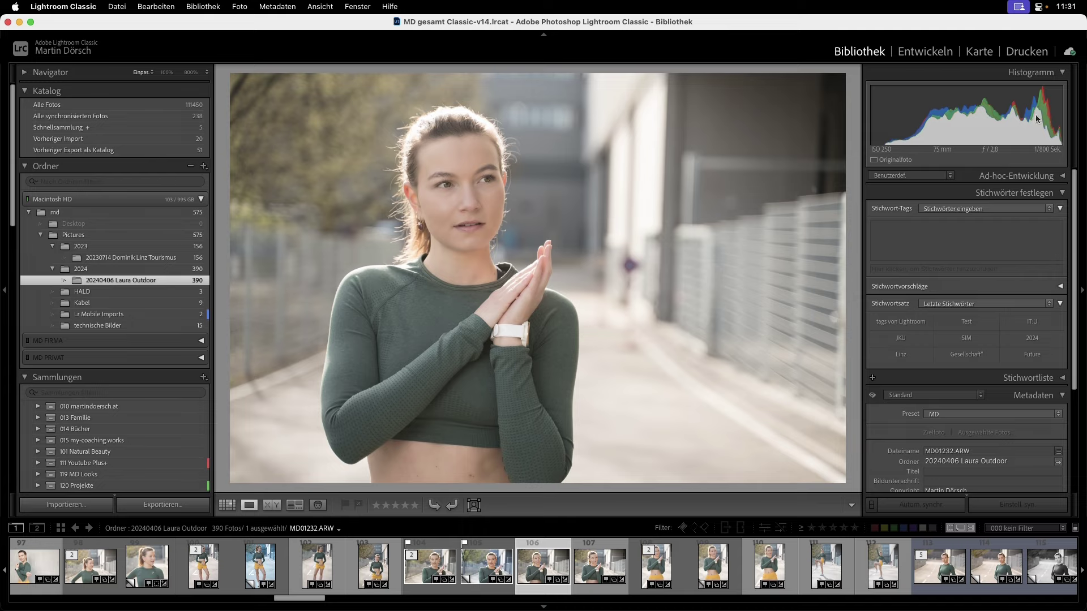
key("d")
scroll(951, 340, "down", 1)
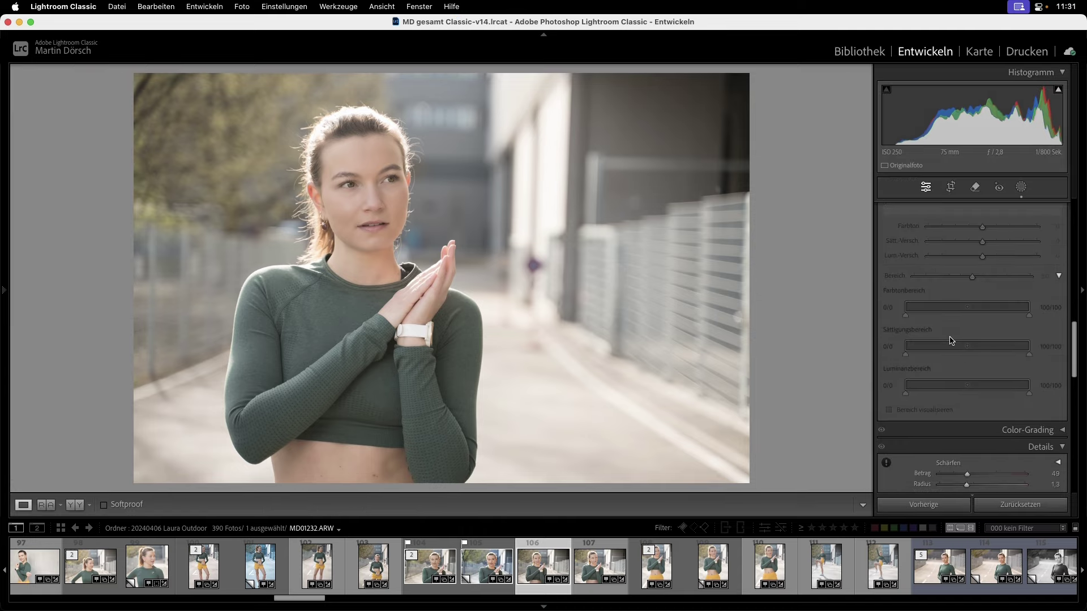
Open lakeside photo 382 from the grid in the Develop module
key("g")
scroll(657, 355, "down", 5)
scroll(656, 355, "down", 5)
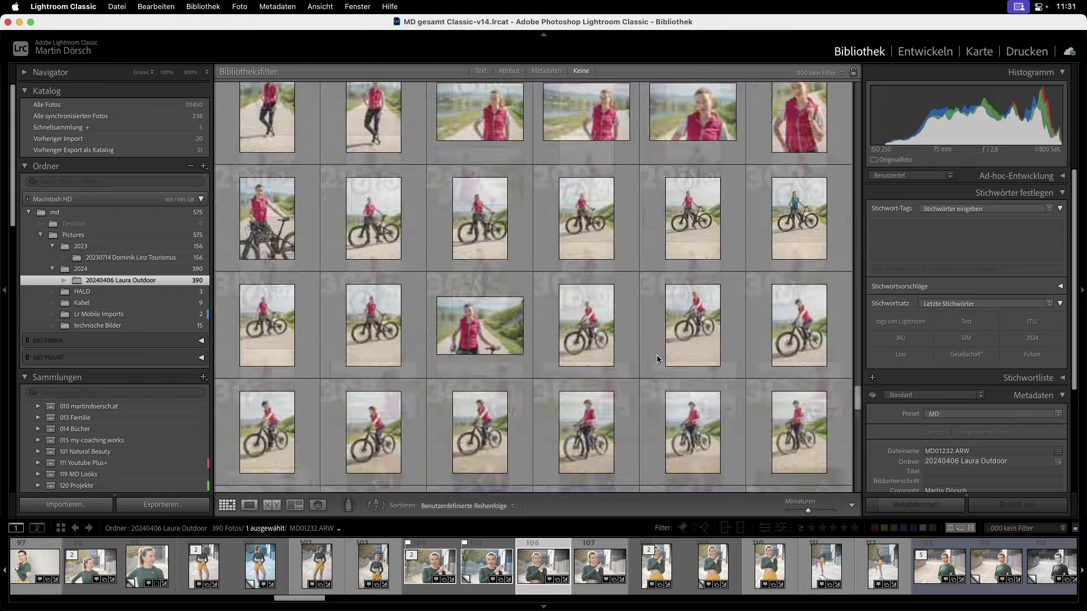
scroll(657, 355, "down", 5)
double_click(602, 334)
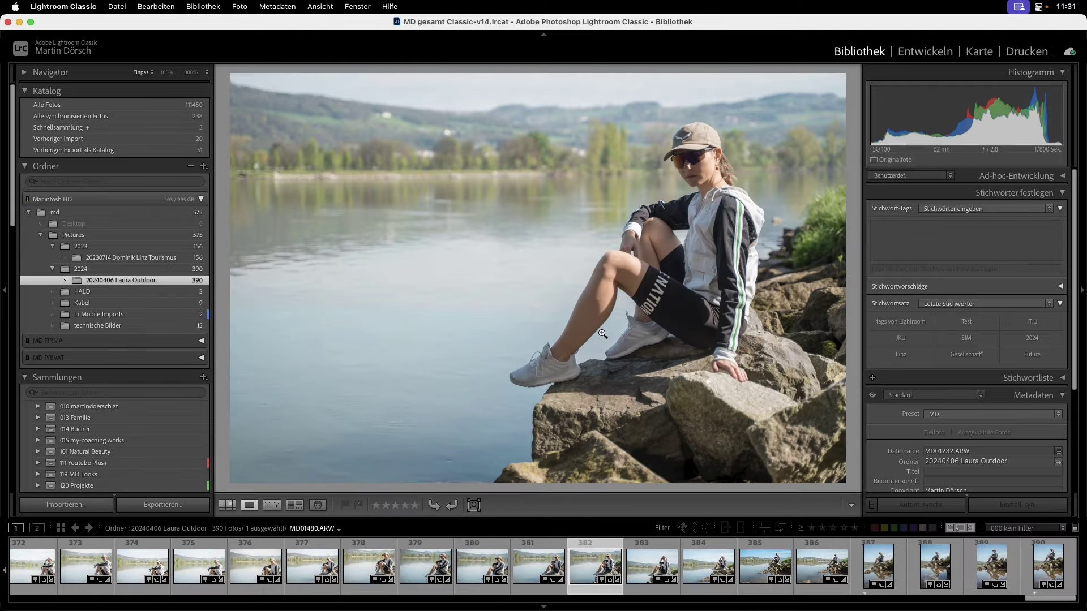
key("d")
scroll(980, 348, "down", 5)
scroll(981, 348, "down", 5)
scroll(981, 348, "up", 3)
scroll(981, 347, "up", 3)
scroll(980, 347, "up", 3)
scroll(980, 347, "up", 3)
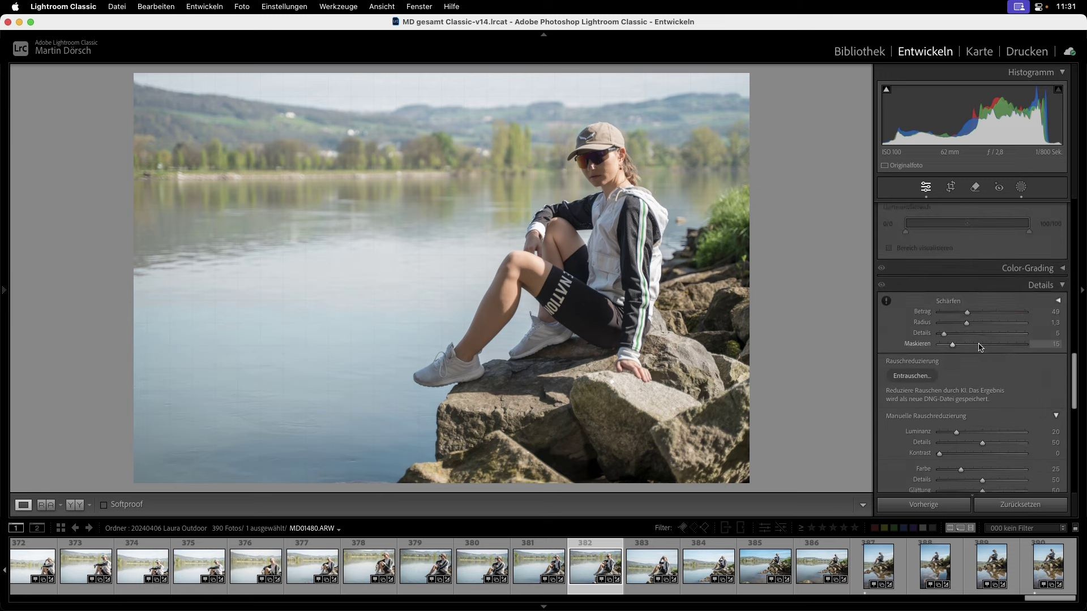
scroll(973, 334, "up", 2)
scroll(968, 321, "up", 1)
scroll(965, 319, "down", 1)
scroll(954, 315, "down", 2)
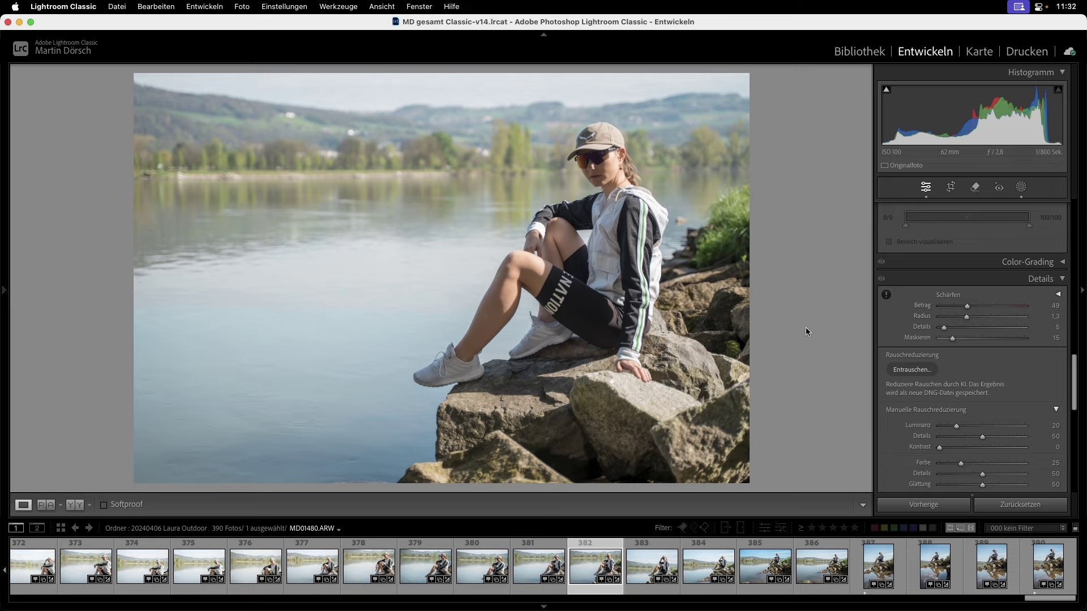
left_click(613, 365)
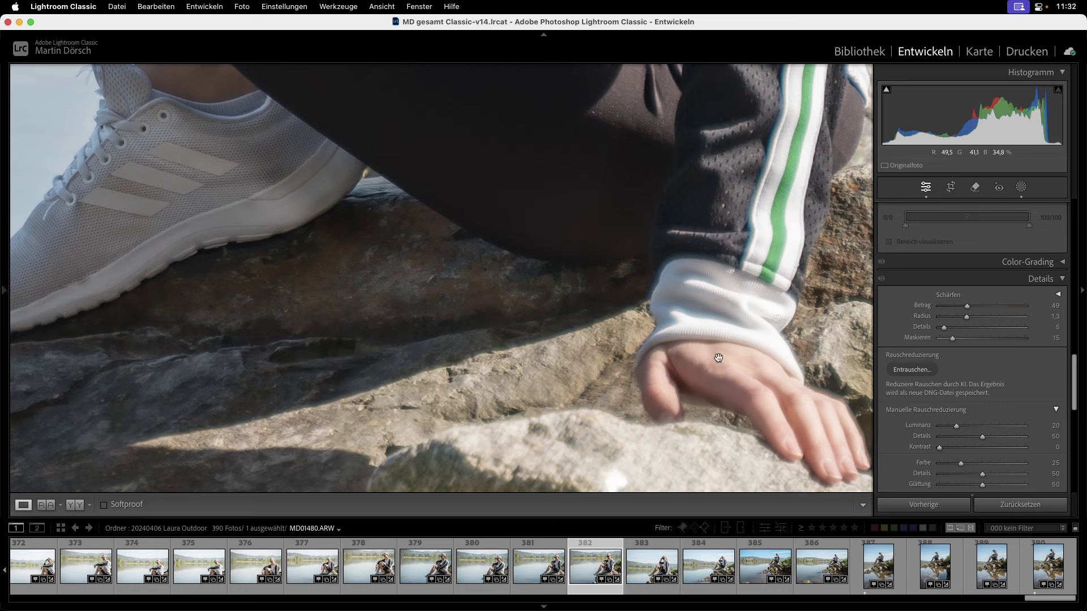
left_click(566, 351)
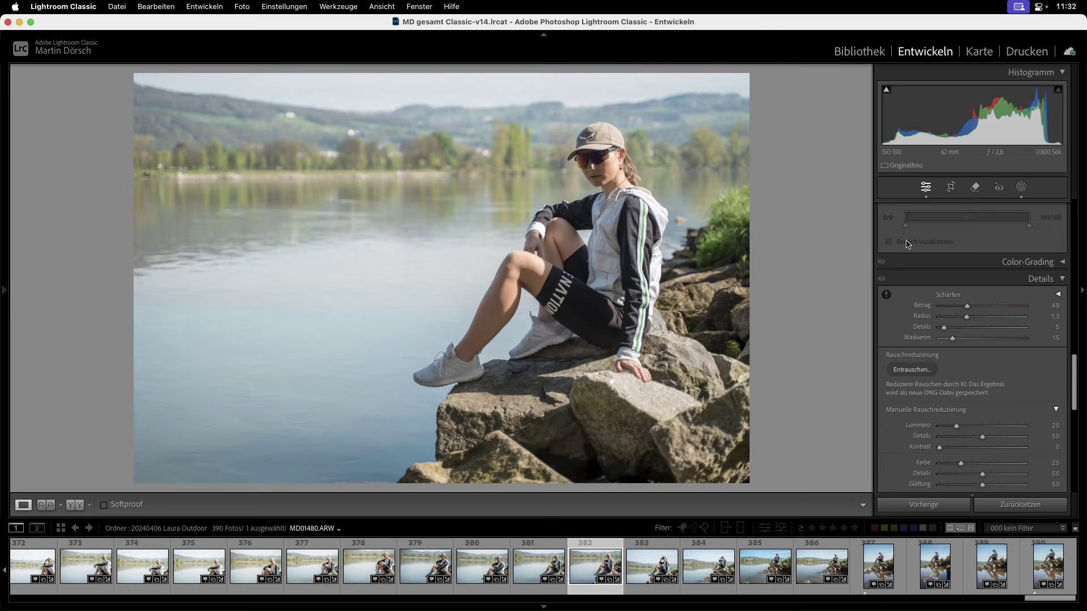
scroll(954, 327, "up", 1)
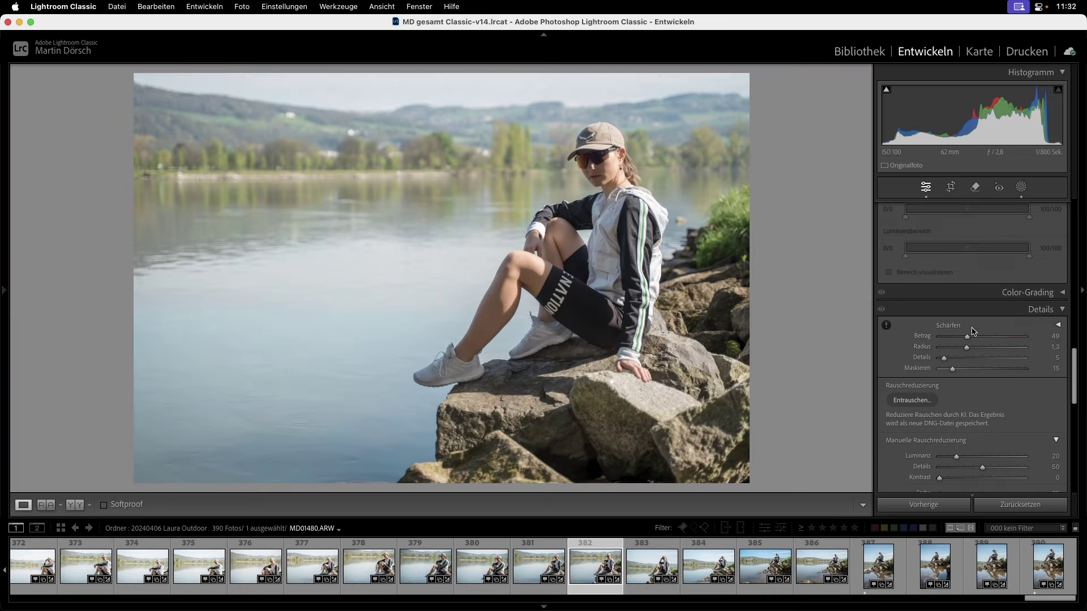
scroll(963, 329, "up", 3)
scroll(968, 330, "up", 3)
scroll(974, 331, "up", 3)
scroll(973, 332, "up", 1)
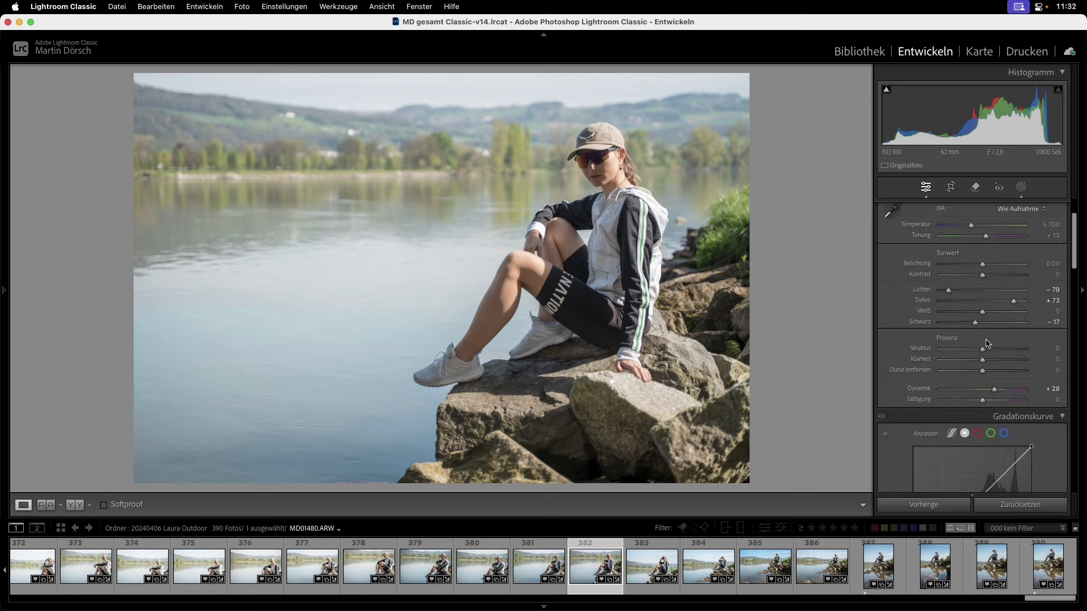
left_click_drag(983, 359, 1005, 363)
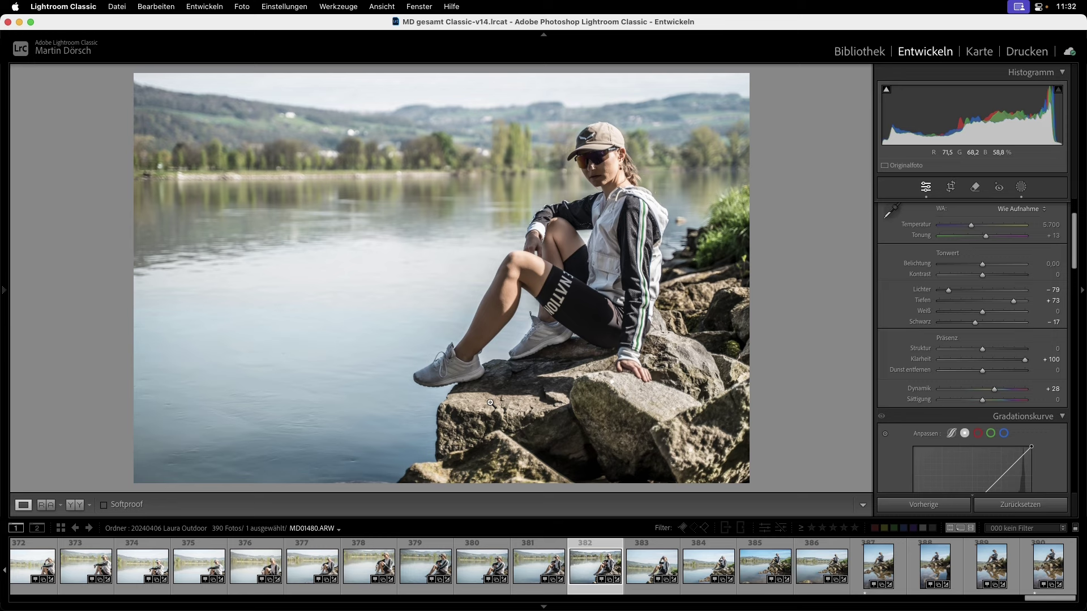
double_click(1026, 363)
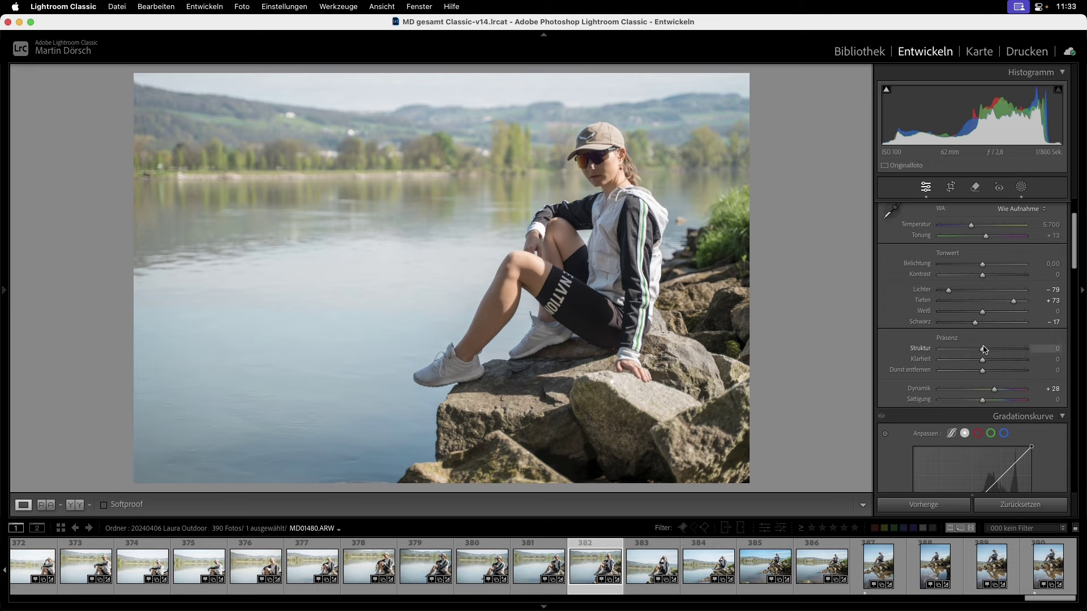
left_click_drag(984, 350, 1024, 349)
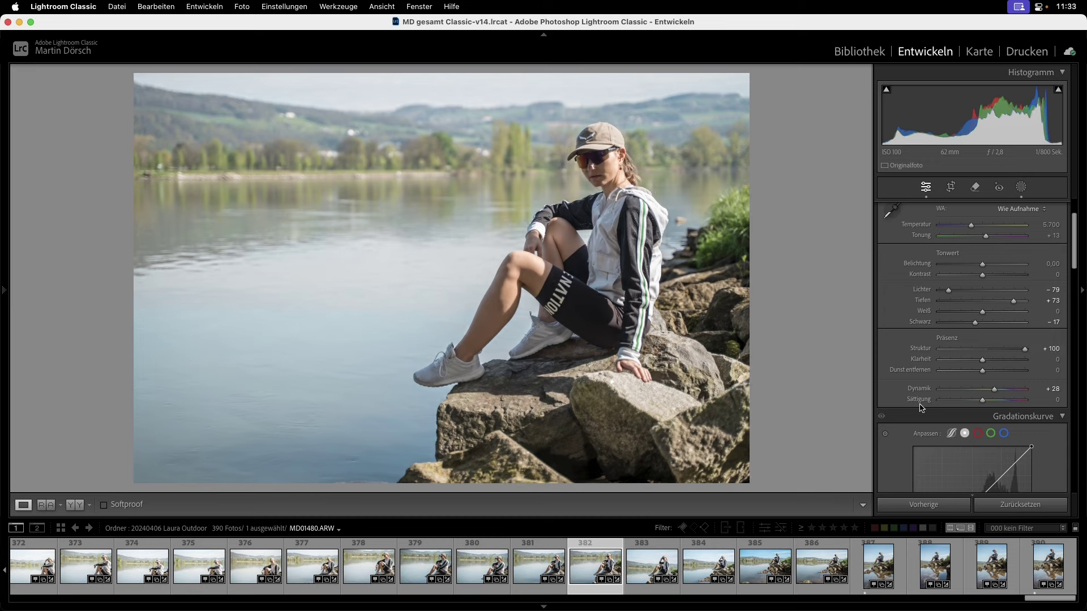
left_click(617, 387)
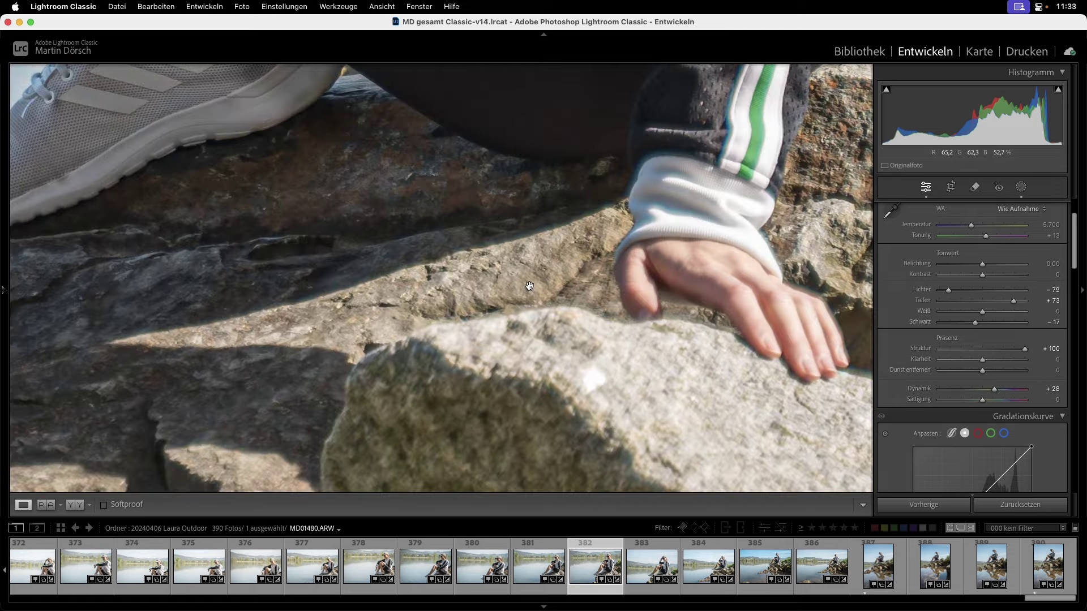
left_click(650, 241)
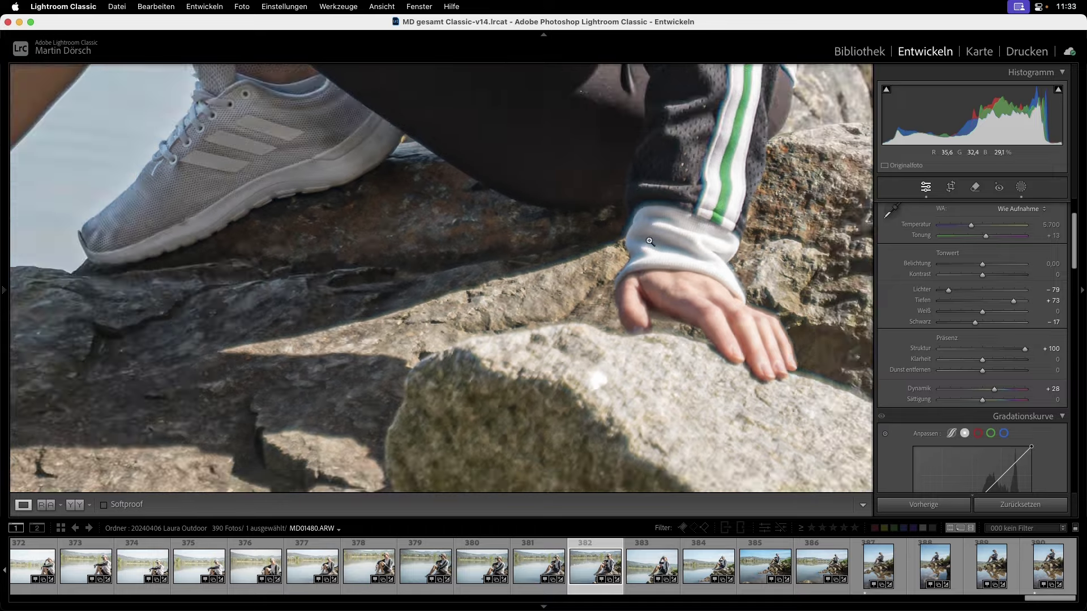
double_click(918, 350)
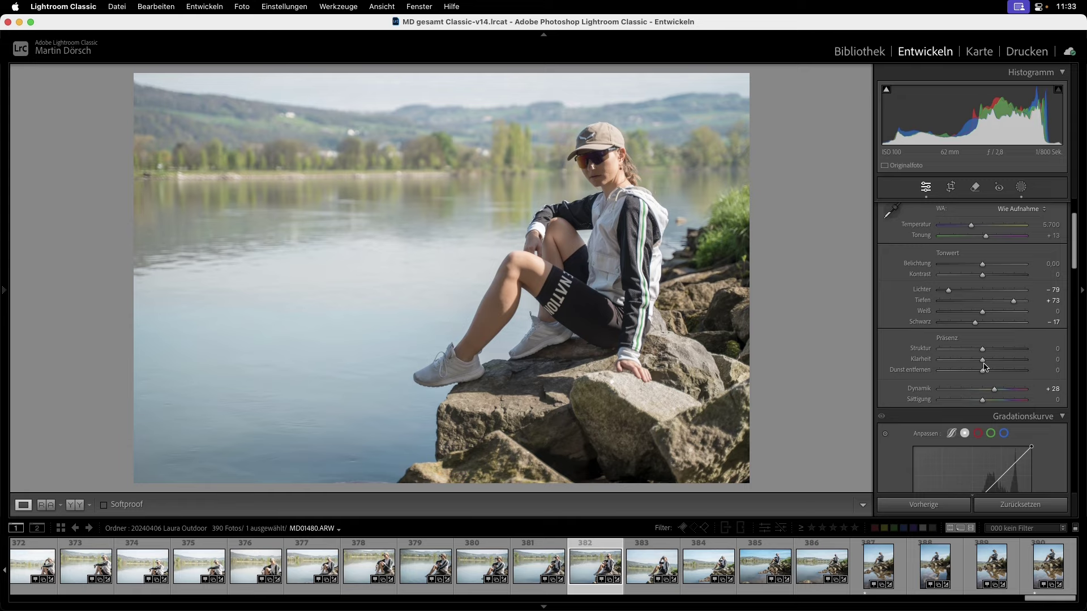
Return to the Library grid and open photo 128 in the large single-photo view
key("g")
scroll(633, 277, "up", 5)
scroll(633, 277, "up", 5)
scroll(634, 278, "up", 5)
scroll(633, 278, "up", 5)
scroll(634, 278, "up", 5)
scroll(633, 278, "up", 5)
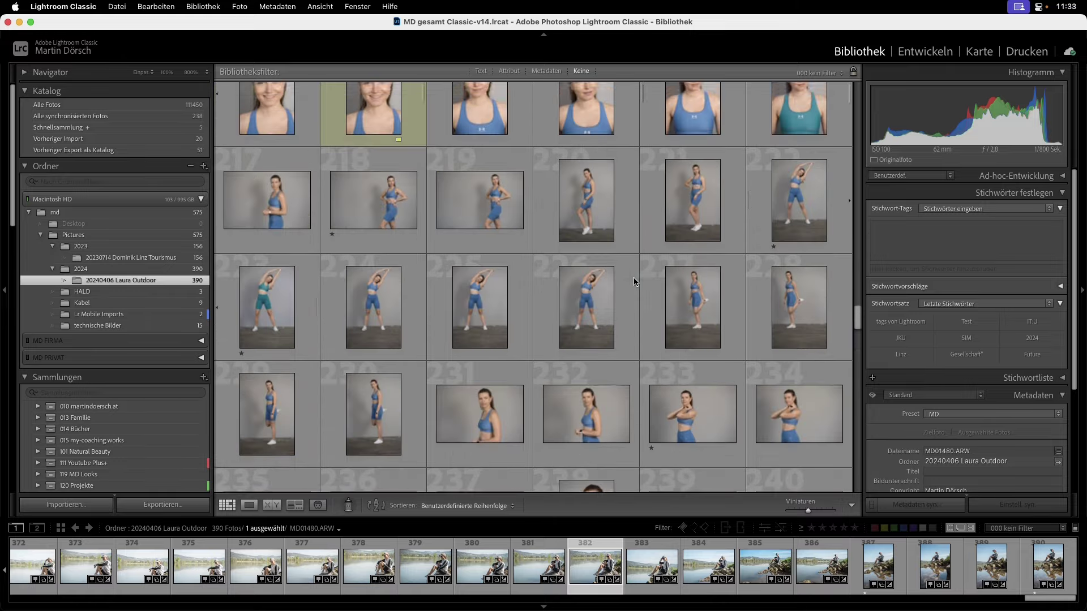
scroll(633, 278, "up", 5)
scroll(634, 278, "up", 5)
scroll(633, 277, "up", 5)
scroll(634, 277, "up", 5)
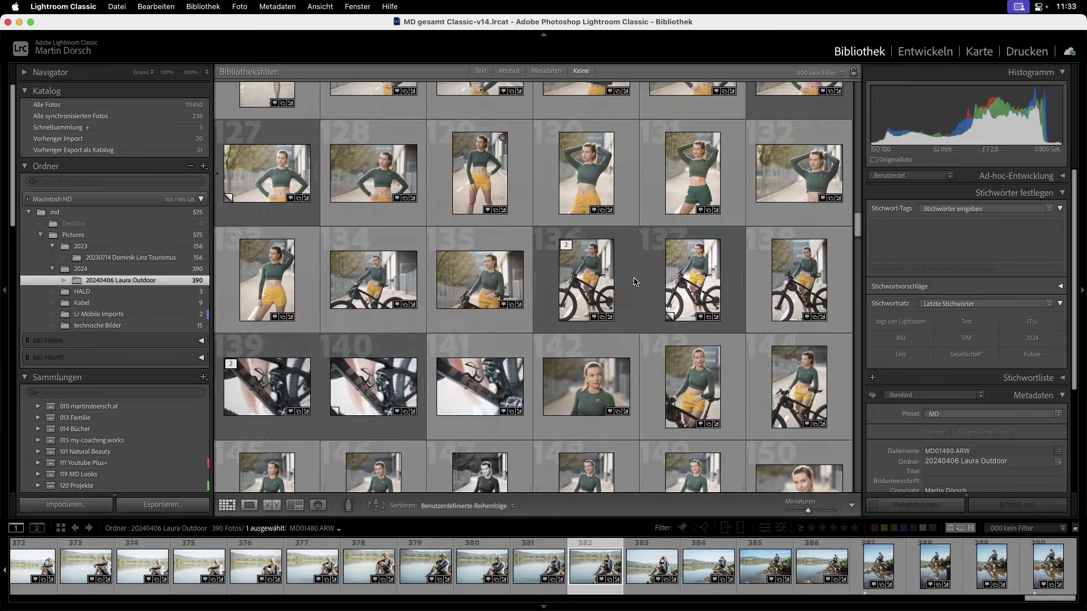
scroll(636, 282, "up", 3)
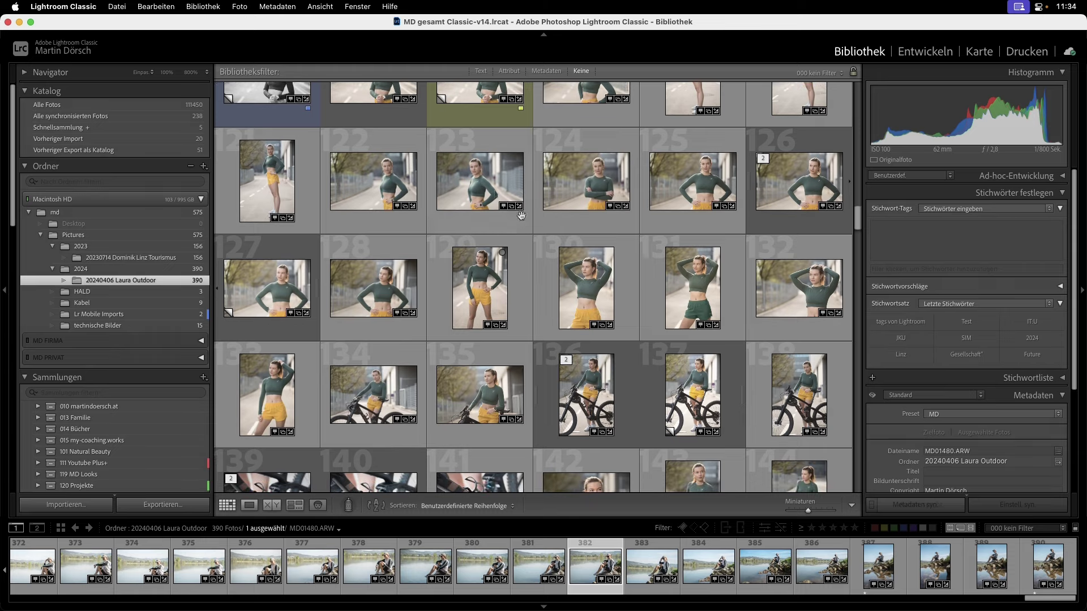
double_click(379, 286)
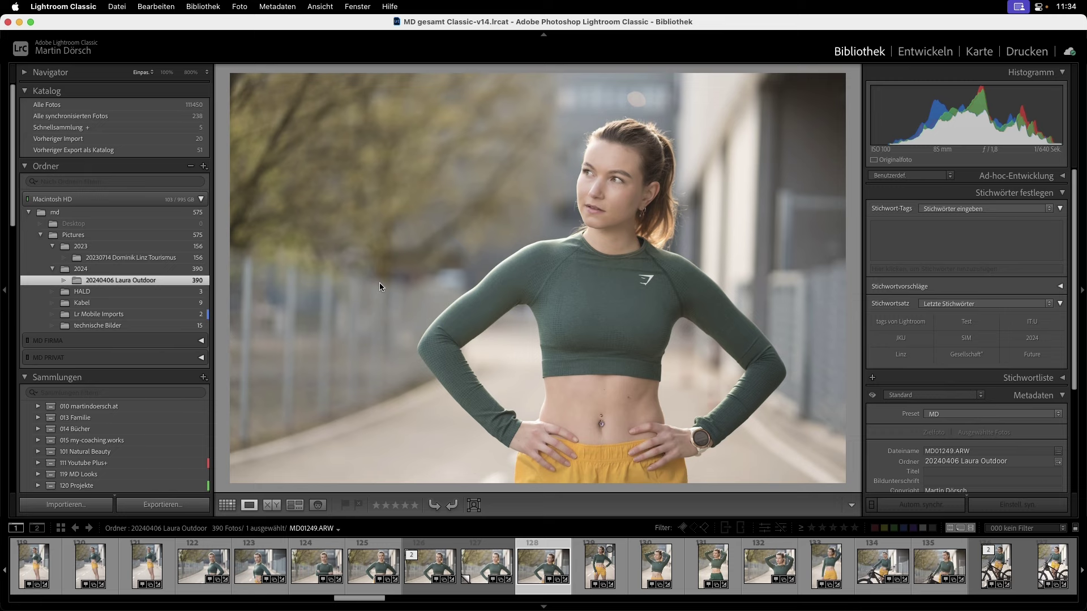
Step through the following photos to MD01252, the green-shorts shot
key("Right")
key("Right")
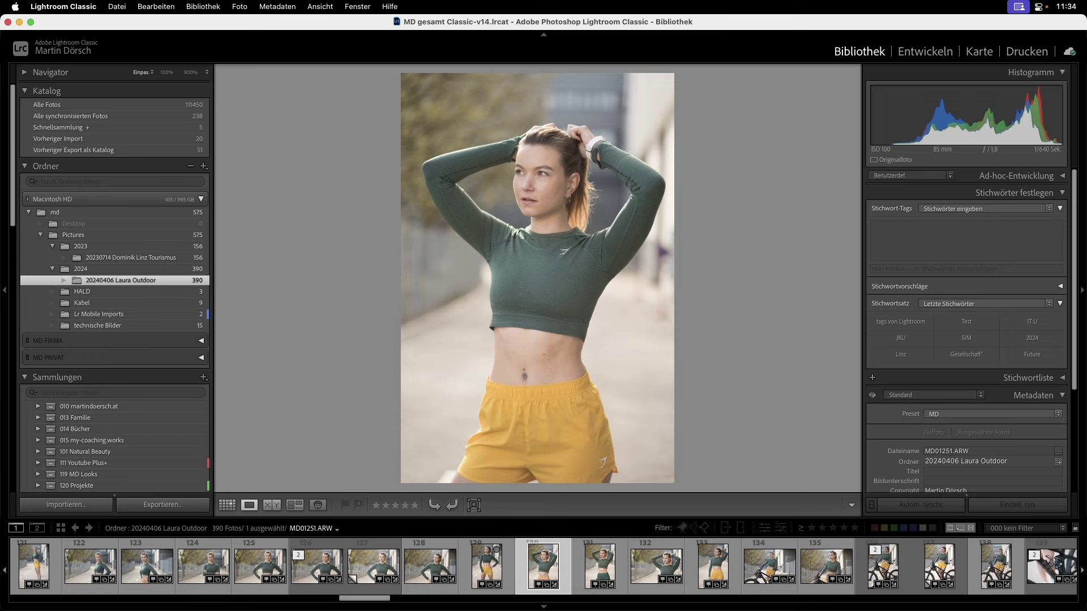
key("Right")
key("Left")
key("Right")
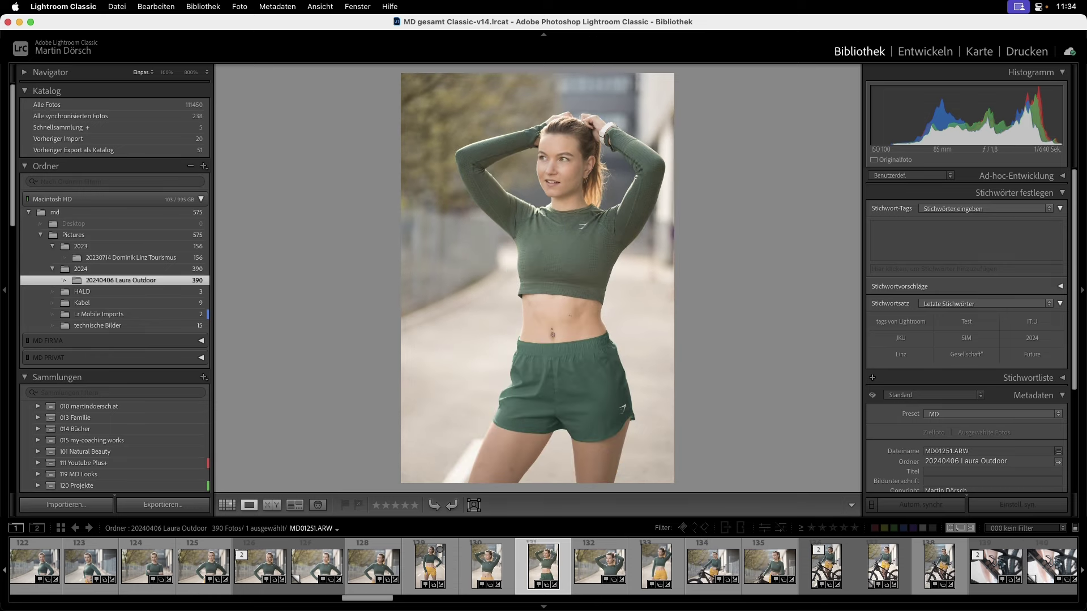
In Develop, inspect the Shorts and Laura masks, then hide the Shorts mask
key("d")
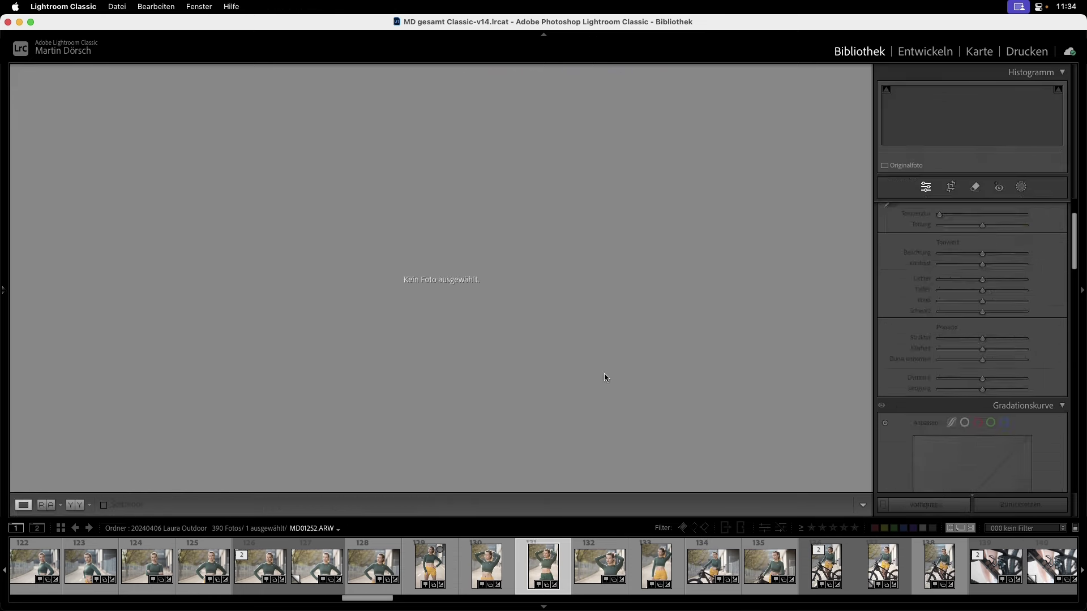
left_click(1021, 186)
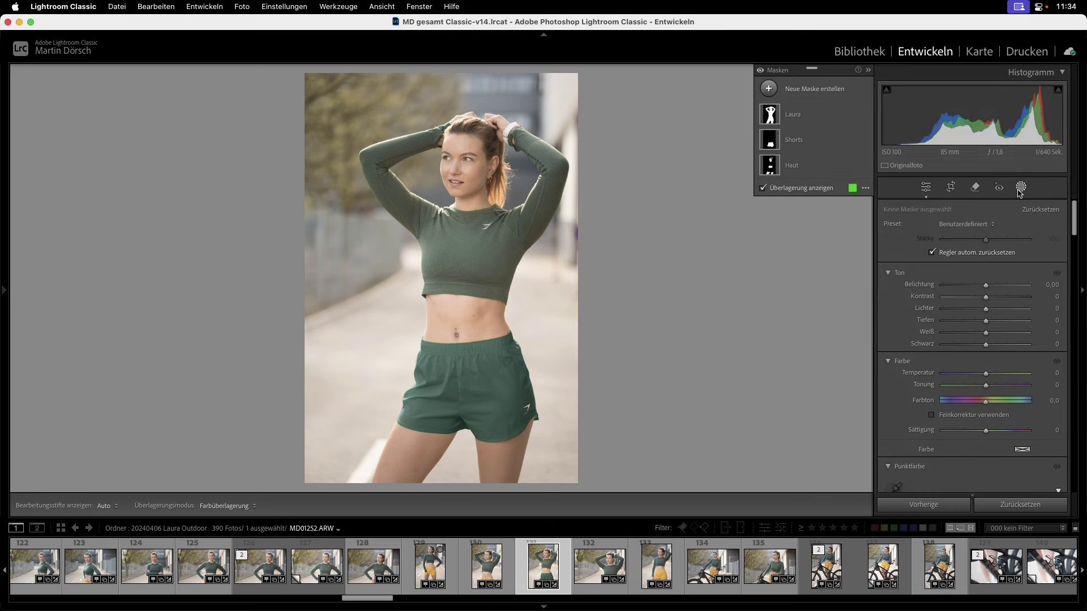
left_click(768, 143)
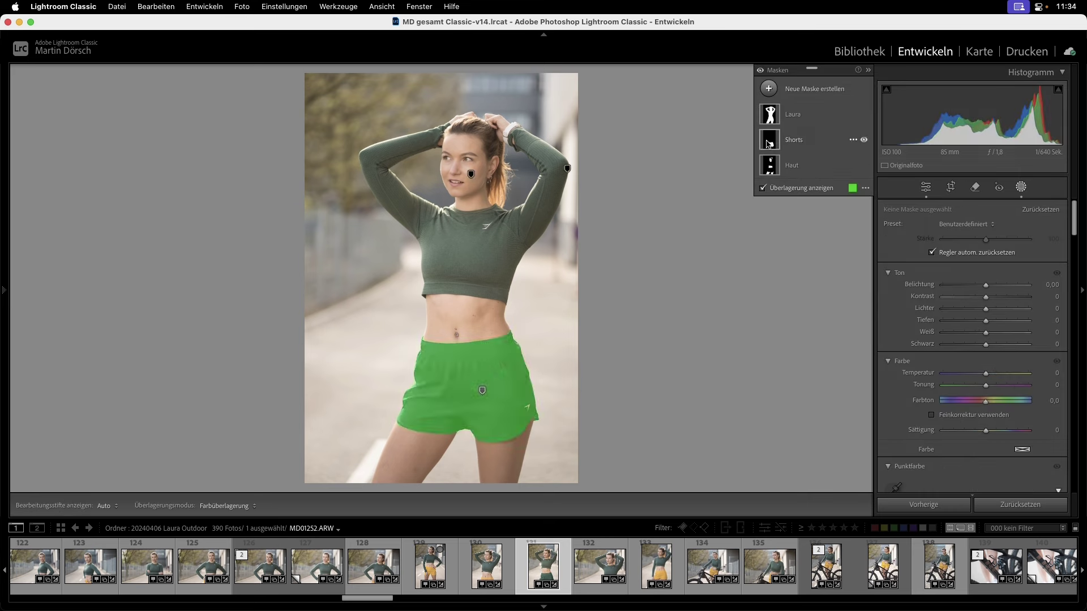
left_click(773, 115)
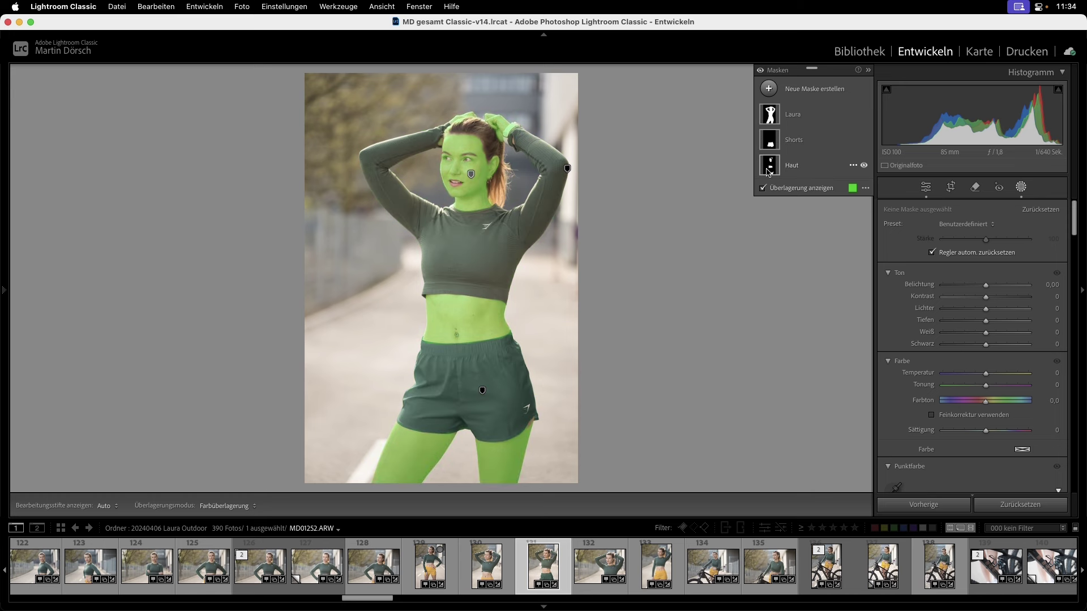
left_click(771, 142)
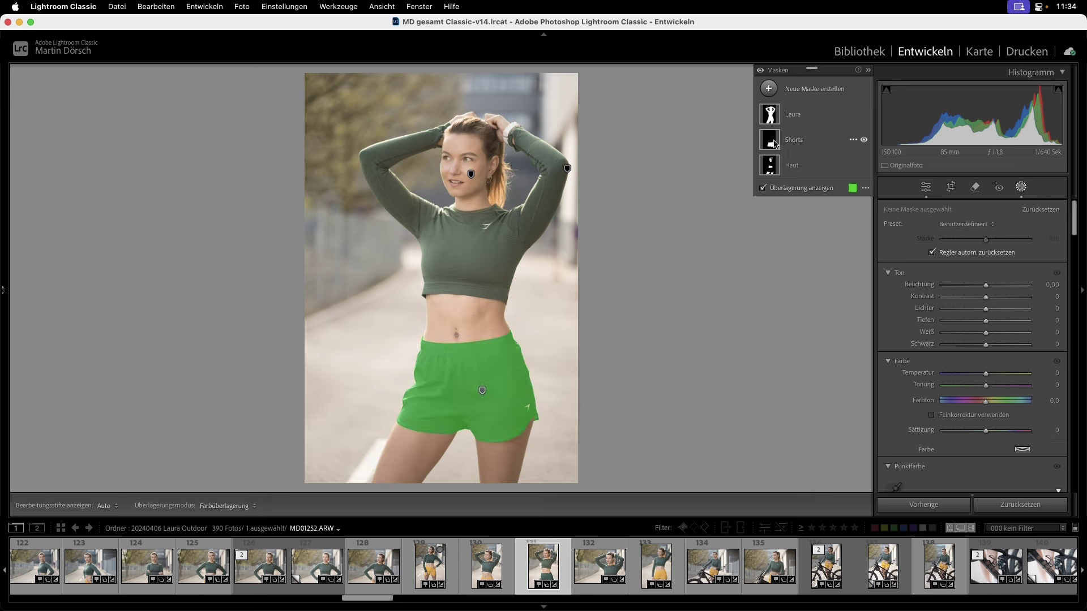
left_click(863, 140)
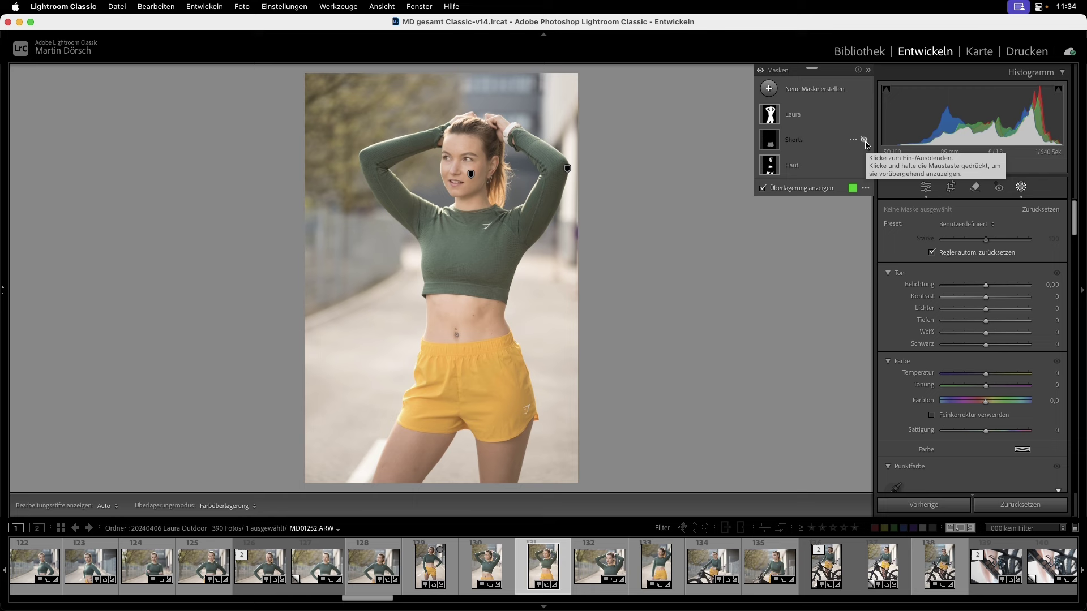
left_click(813, 89)
left_click(830, 192)
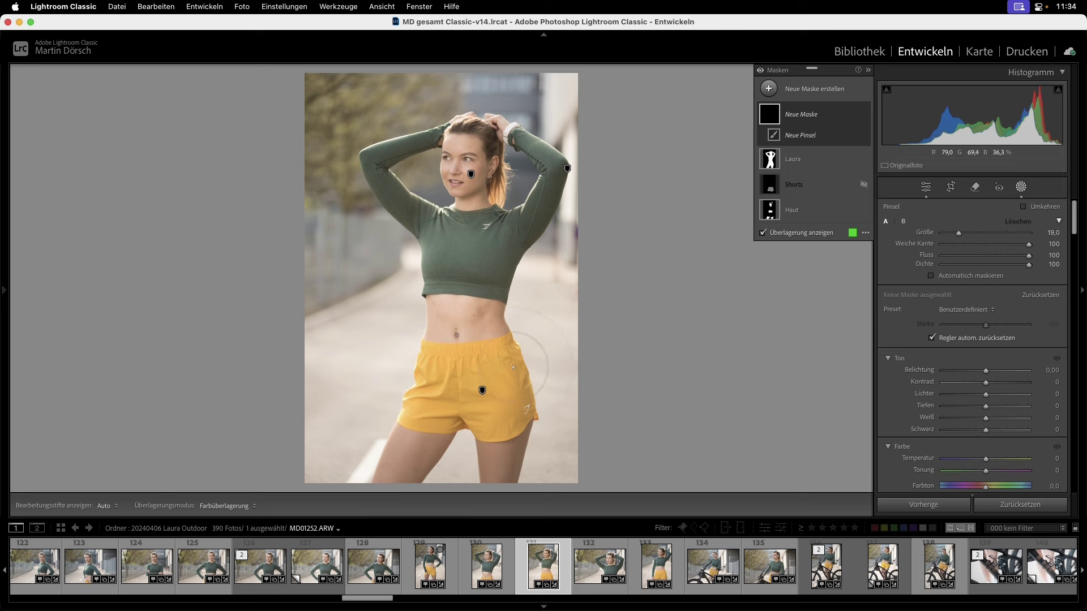
scroll(463, 376, "down", 4)
key("h")
left_click_drag(462, 375, 395, 394)
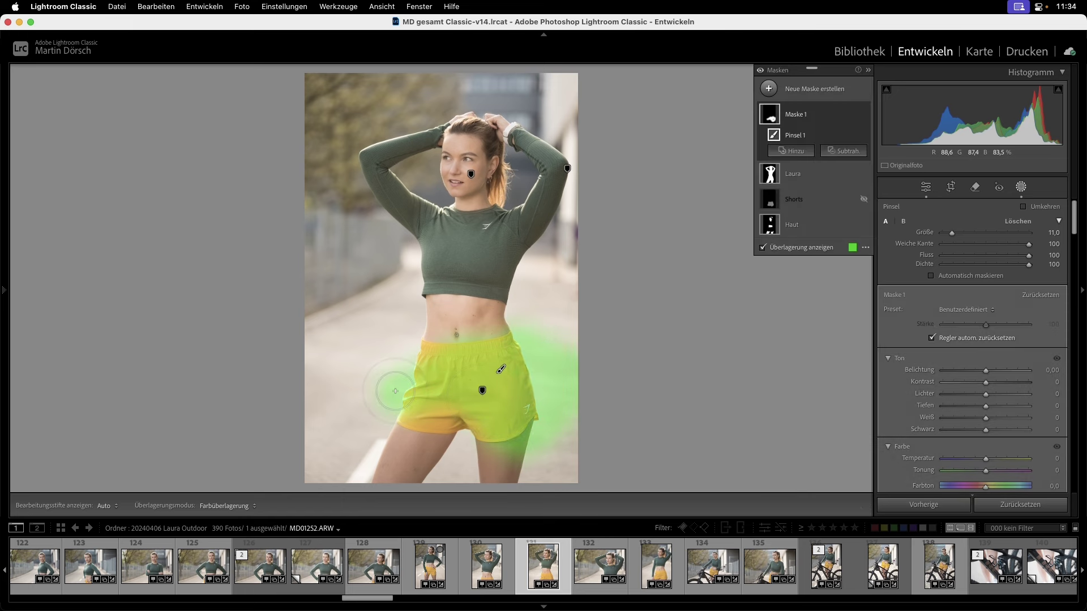
key("super+z")
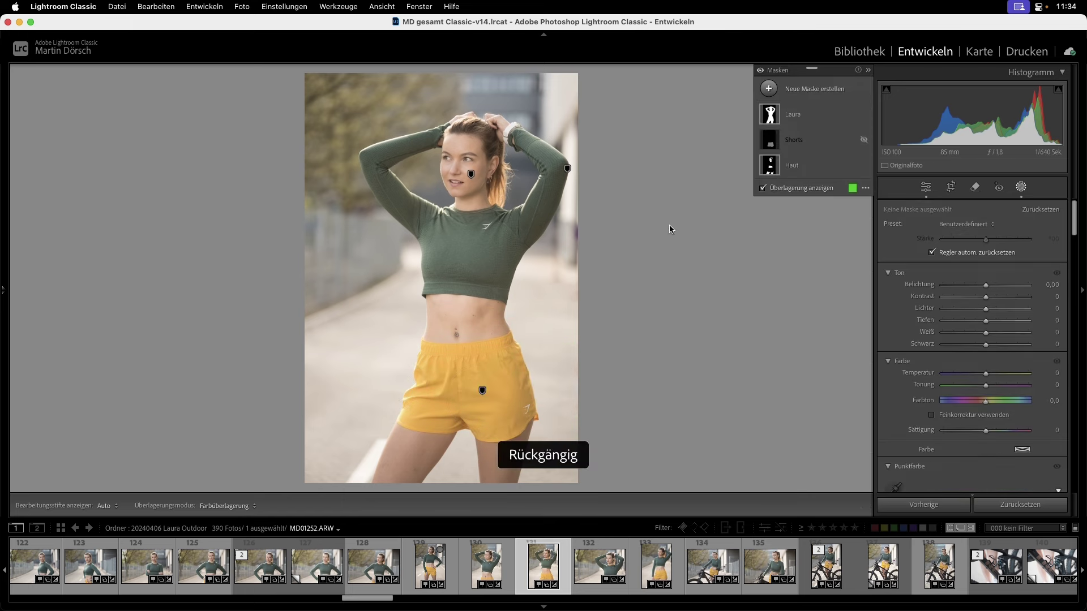
left_click(815, 91)
left_click(822, 192)
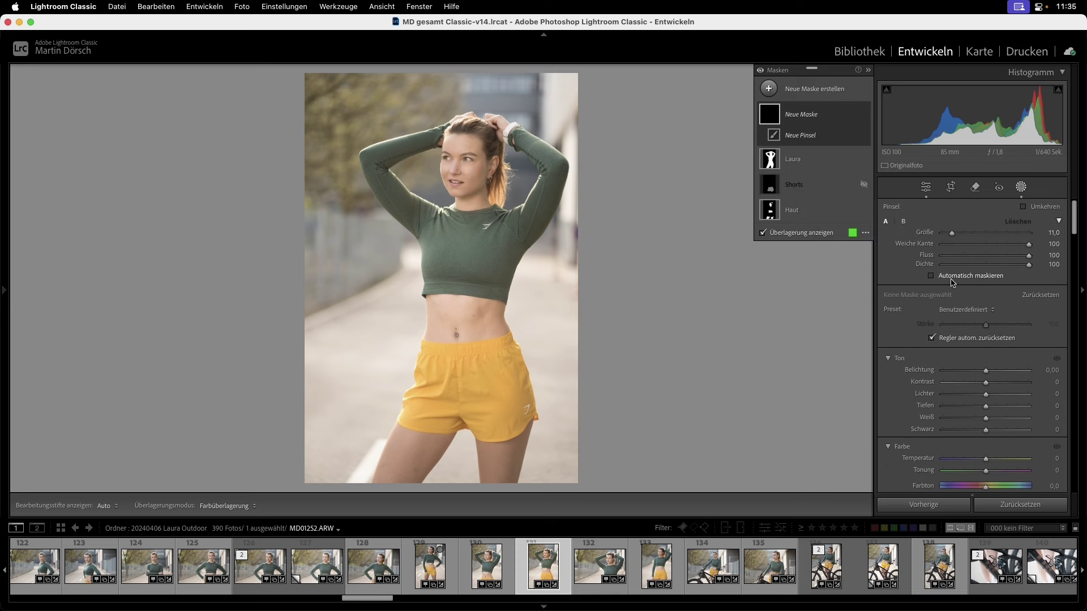
key("slash")
left_click_drag(1012, 259, 1036, 259)
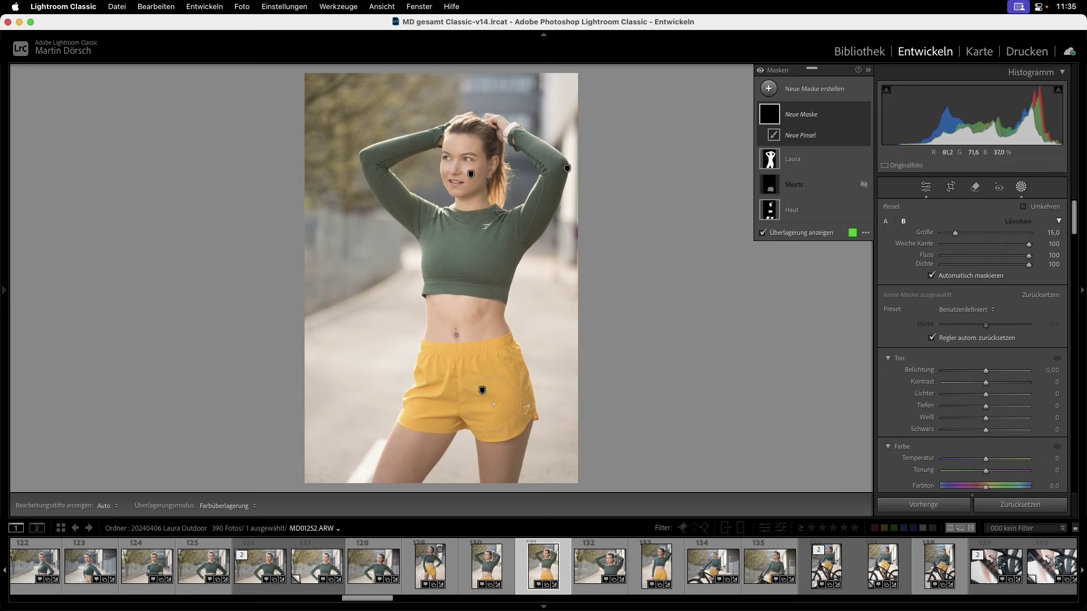
key("h")
left_click_drag(495, 404, 511, 413)
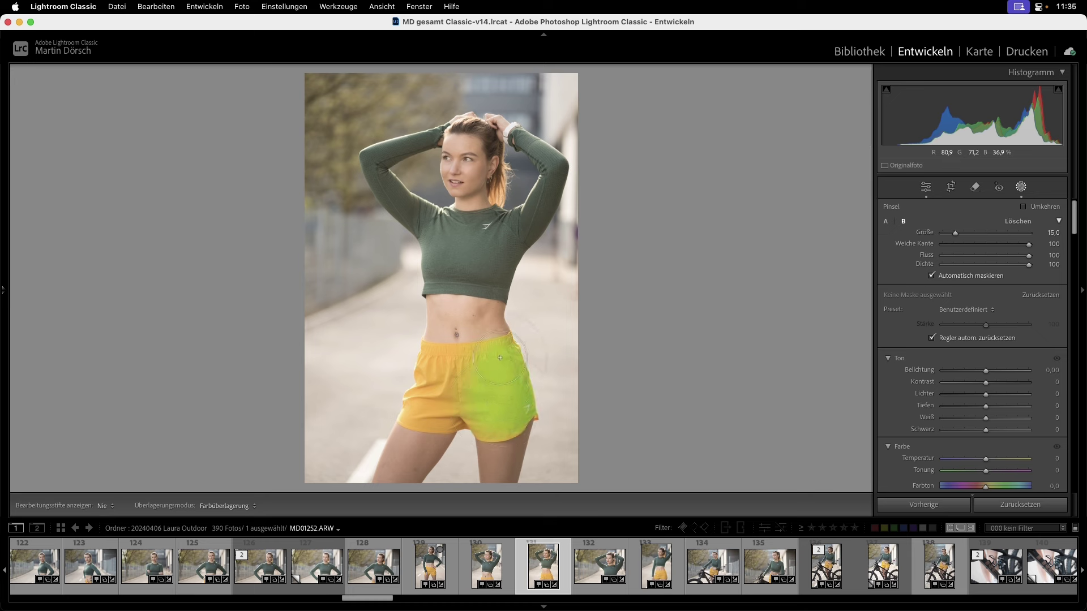
mouse_move(416, 348)
left_mouse_down()
mouse_move(420, 415)
mouse_move(397, 396)
mouse_move(413, 391)
left_mouse_up()
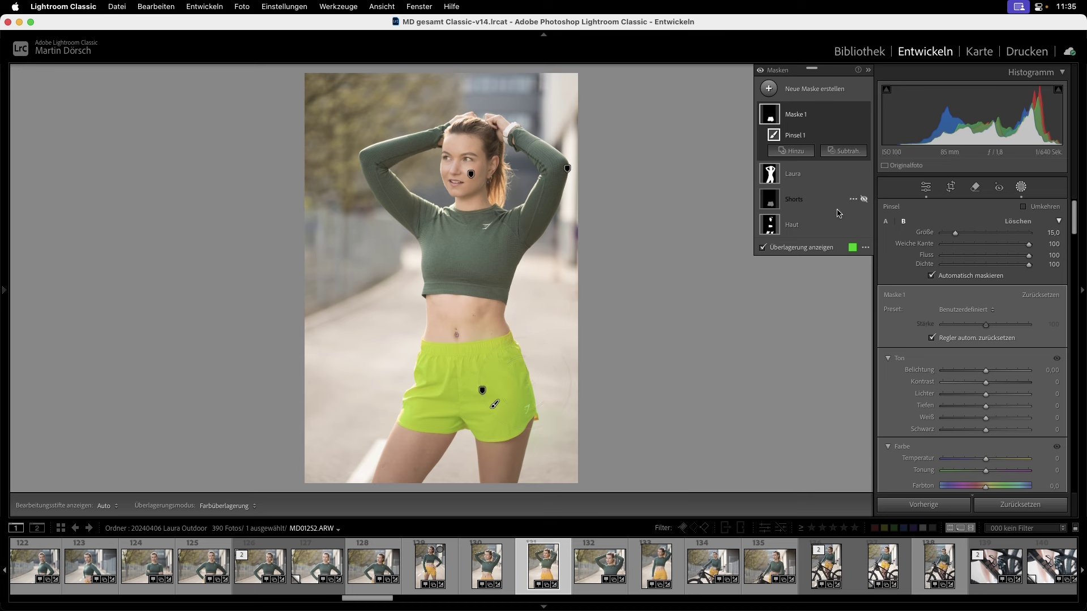
left_click(789, 249)
scroll(1019, 453, "down", 3)
mouse_move(985, 419)
left_mouse_down()
mouse_move(970, 421)
mouse_move(1009, 420)
mouse_move(957, 449)
left_mouse_up()
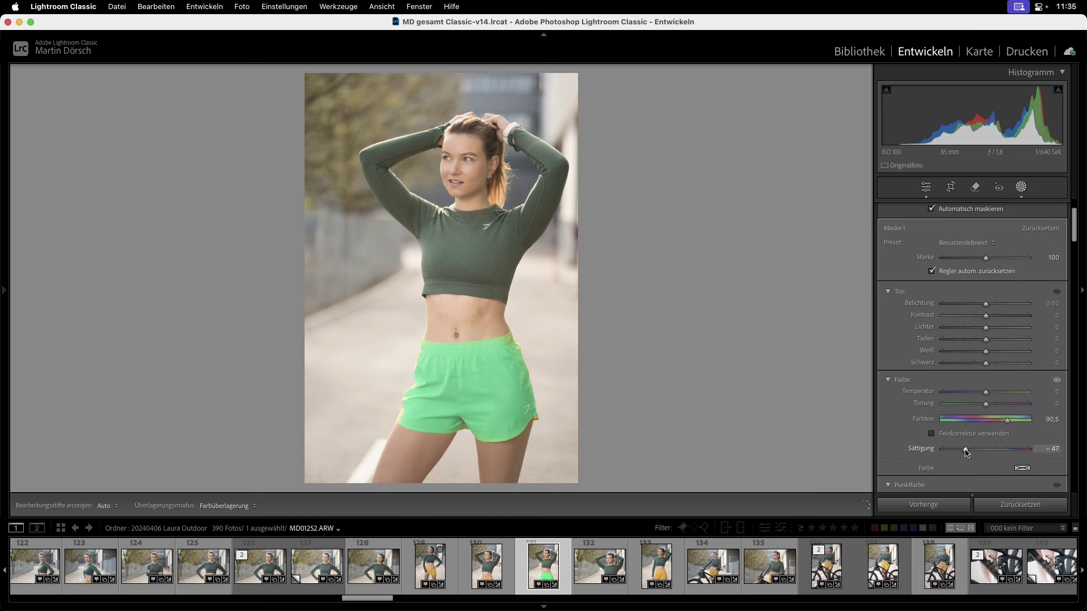
left_click_drag(986, 363, 955, 363)
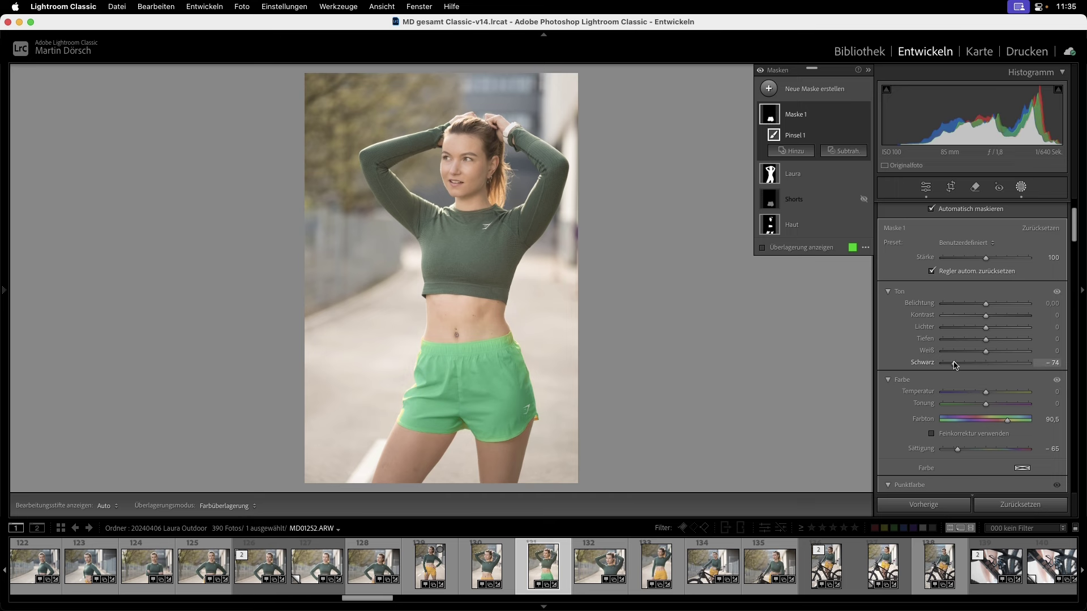
mouse_move(769, 115)
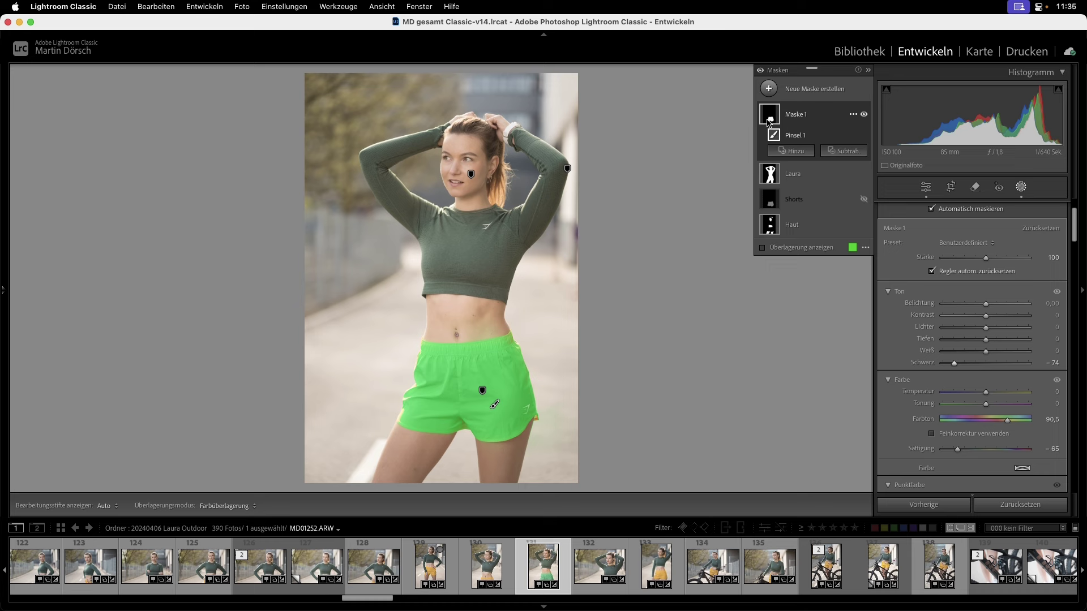
left_click(854, 114)
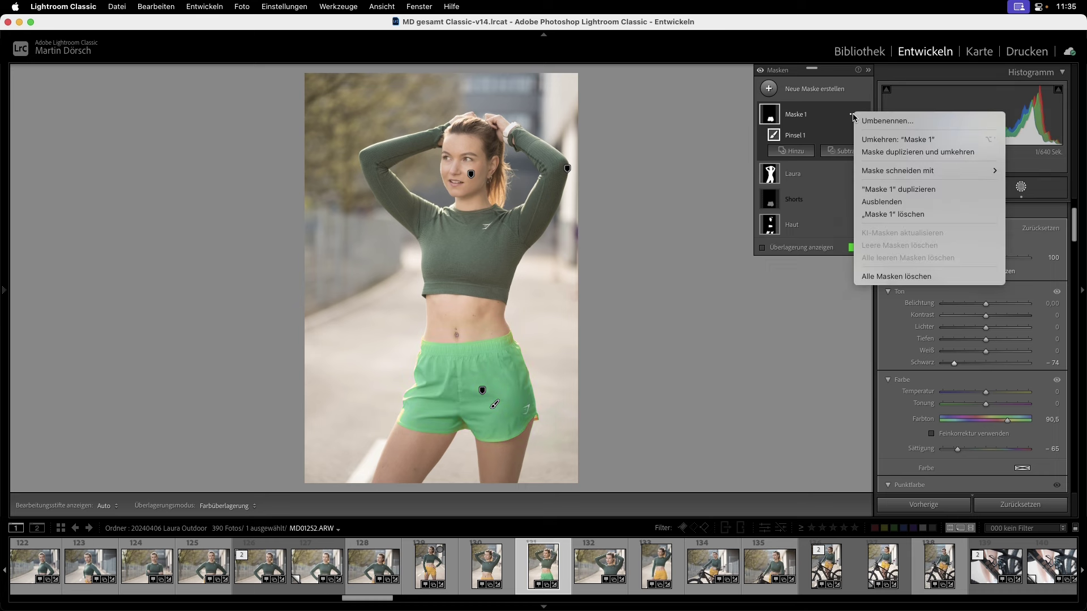
left_click(876, 216)
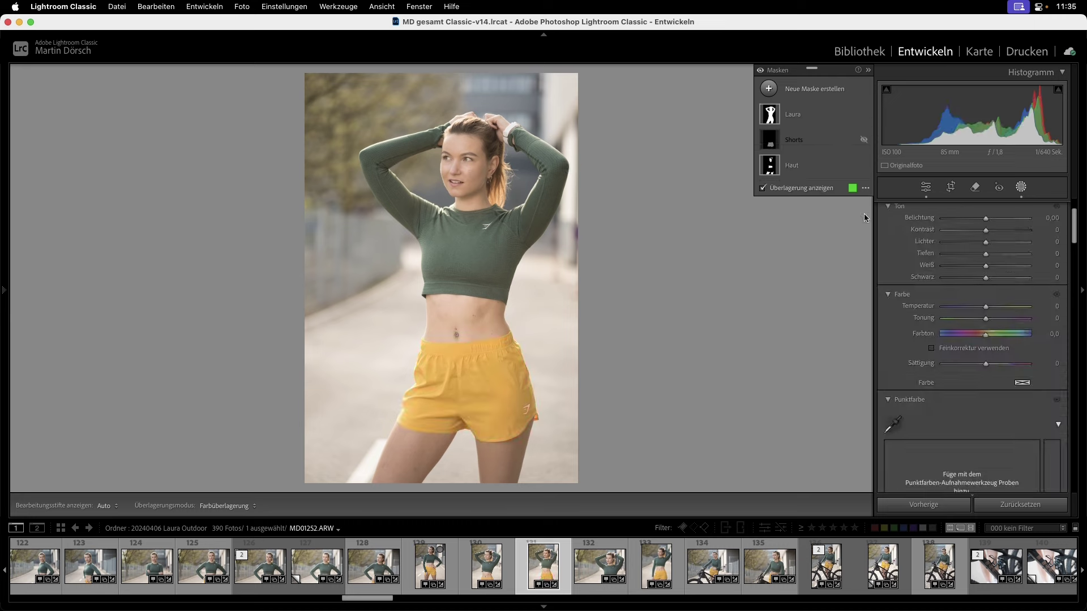
Add a Select People mask for Person 1 limited to Clothing, creating Maske 1
left_click(812, 123)
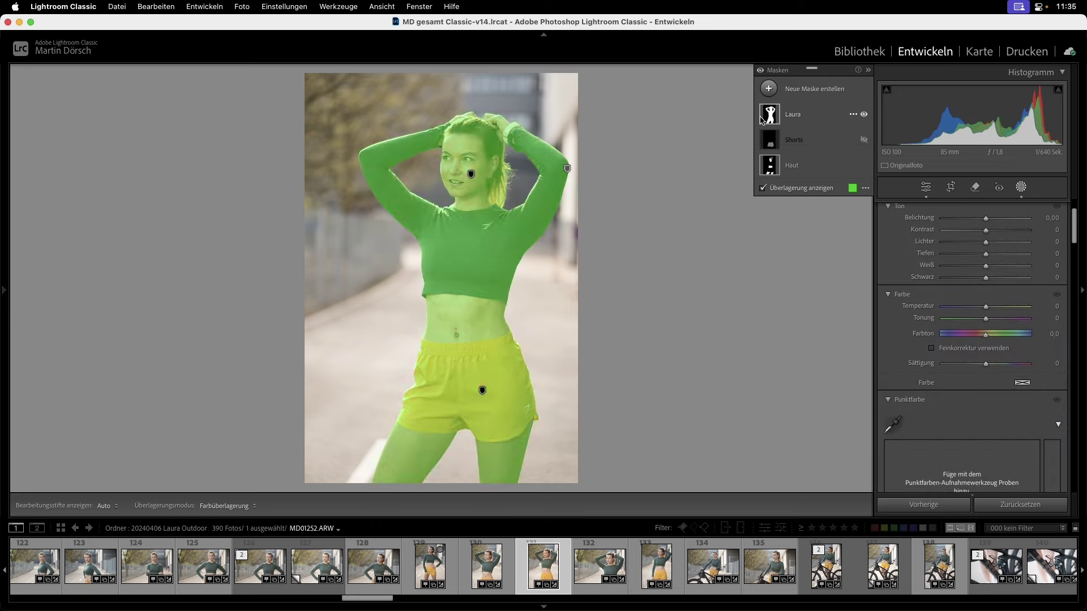
left_click(770, 89)
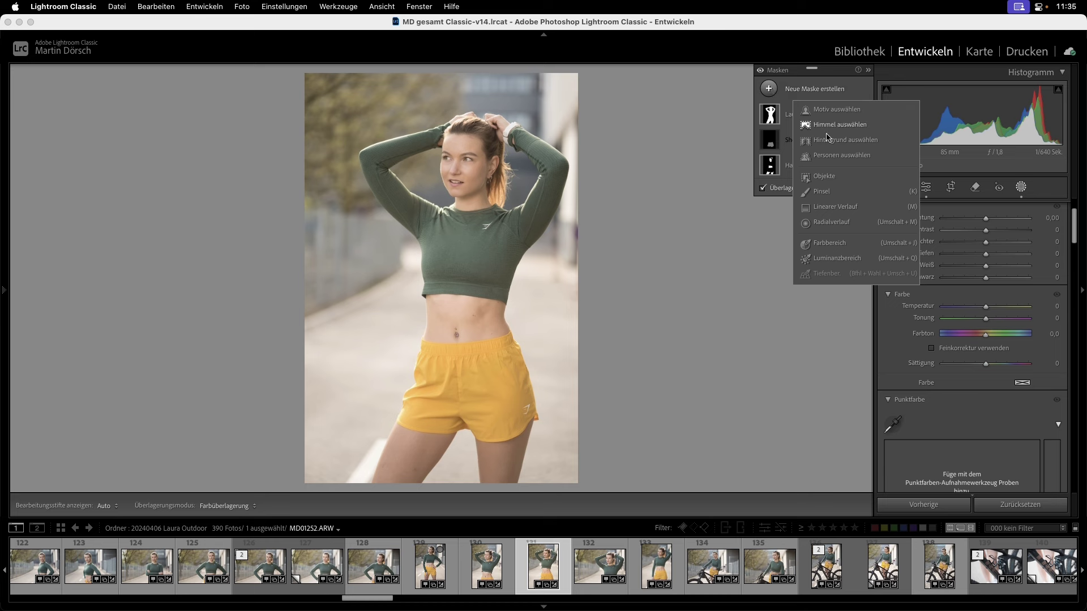
left_click(831, 156)
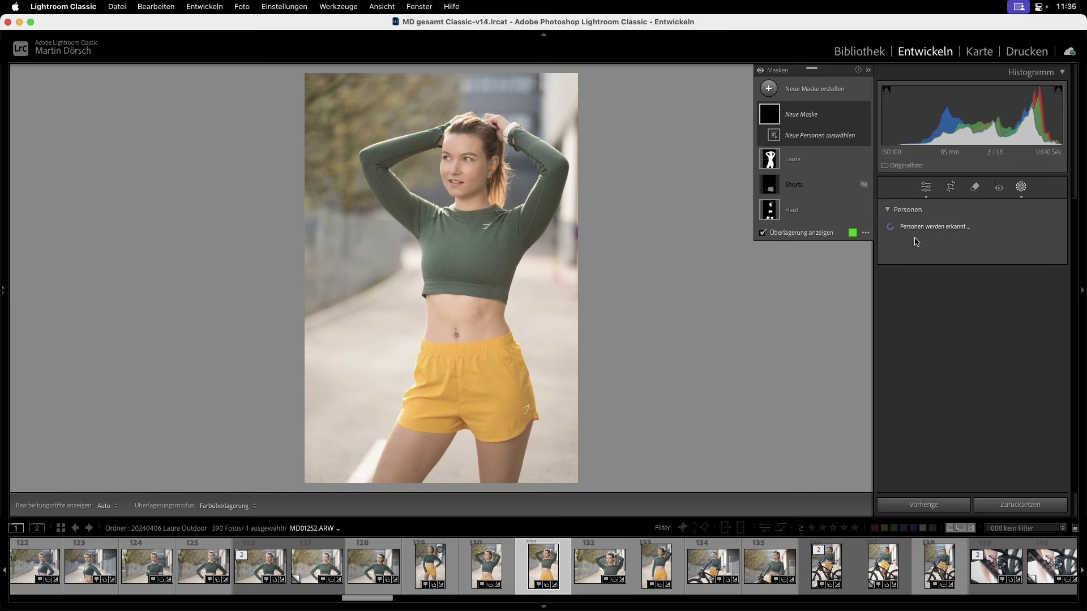
left_click(902, 238)
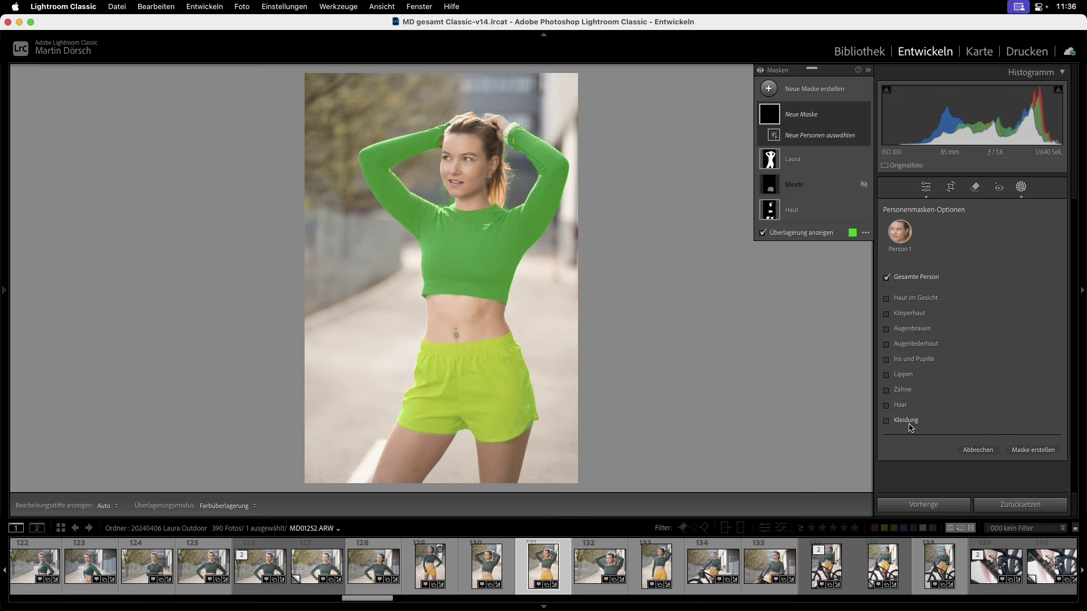
left_click(909, 425)
left_click(1033, 450)
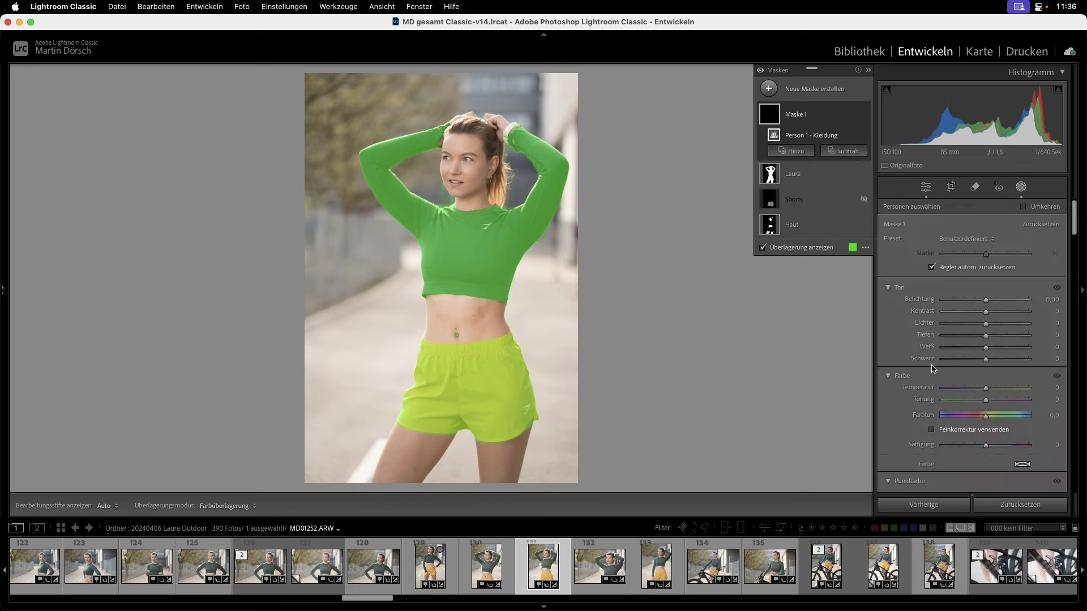
Rename the new mask to 'Kleidung'
double_click(798, 114)
type("Kleidung")
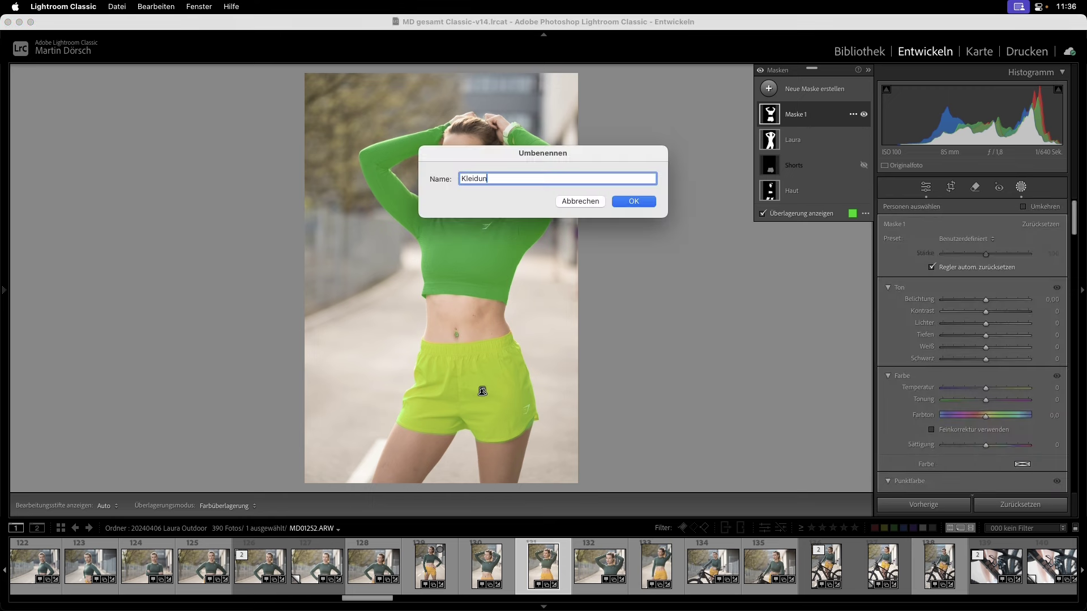
key("Return")
Try a purple hue on the clothing, reset Farbton to zero, and expand the mask's components
left_click_drag(988, 416, 964, 430)
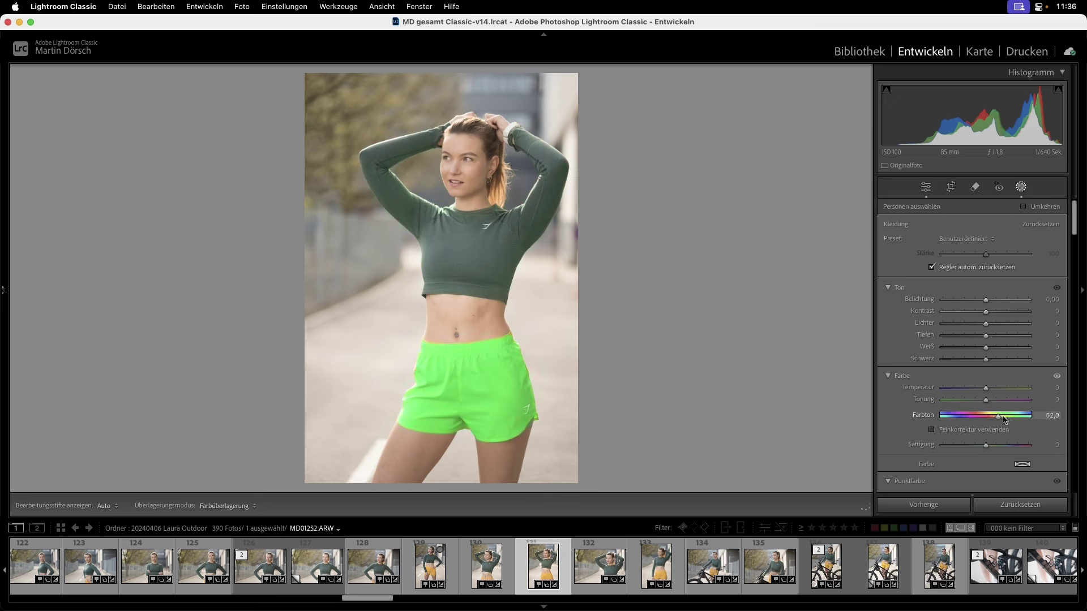
left_click_drag(942, 415, 947, 416)
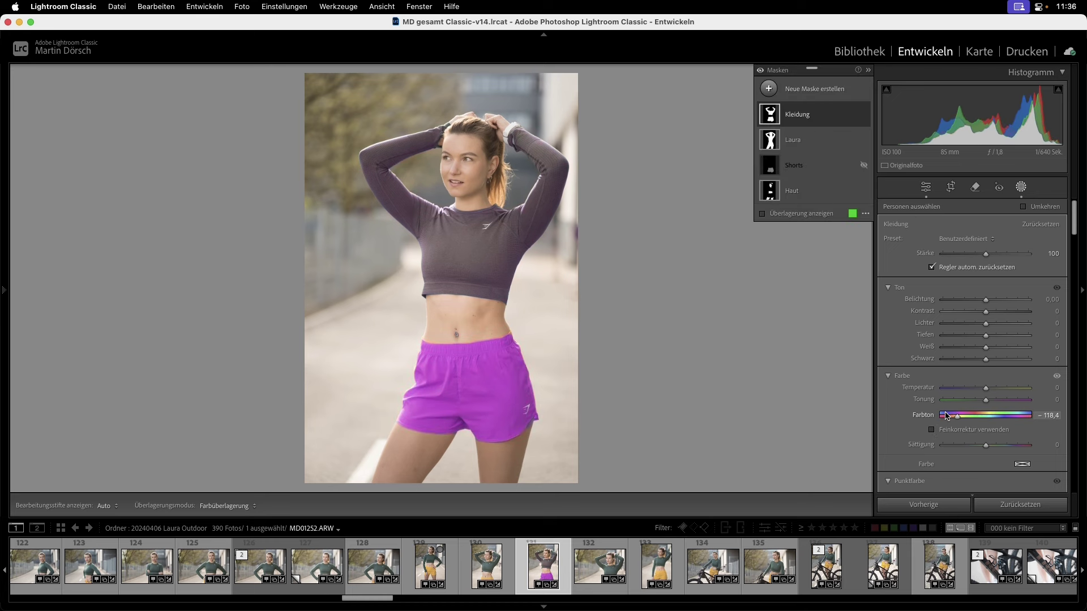
double_click(923, 415)
key("o")
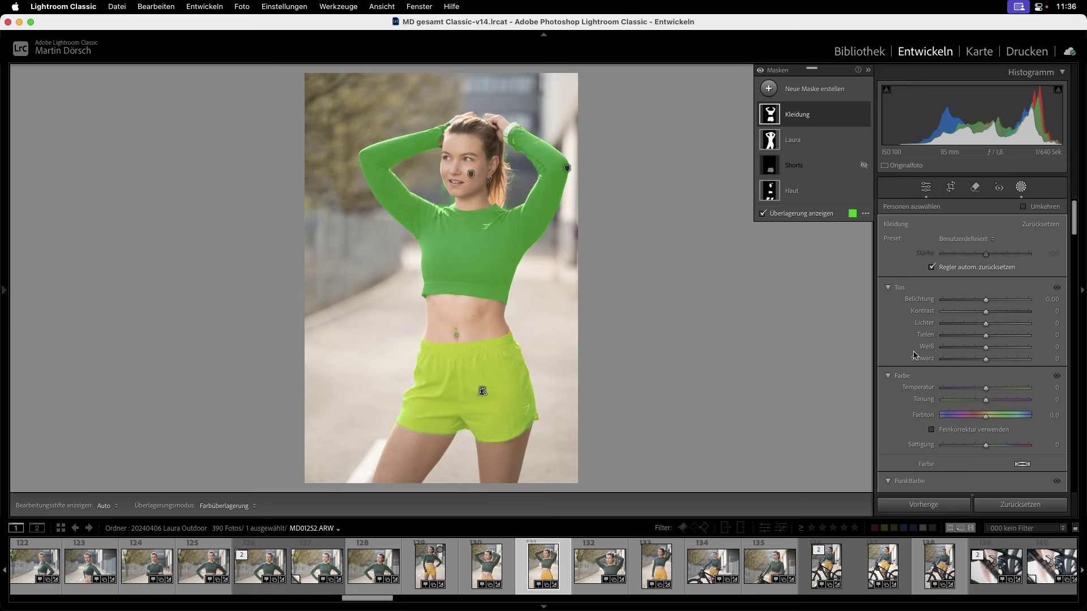
left_click(769, 120)
mouse_move(810, 134)
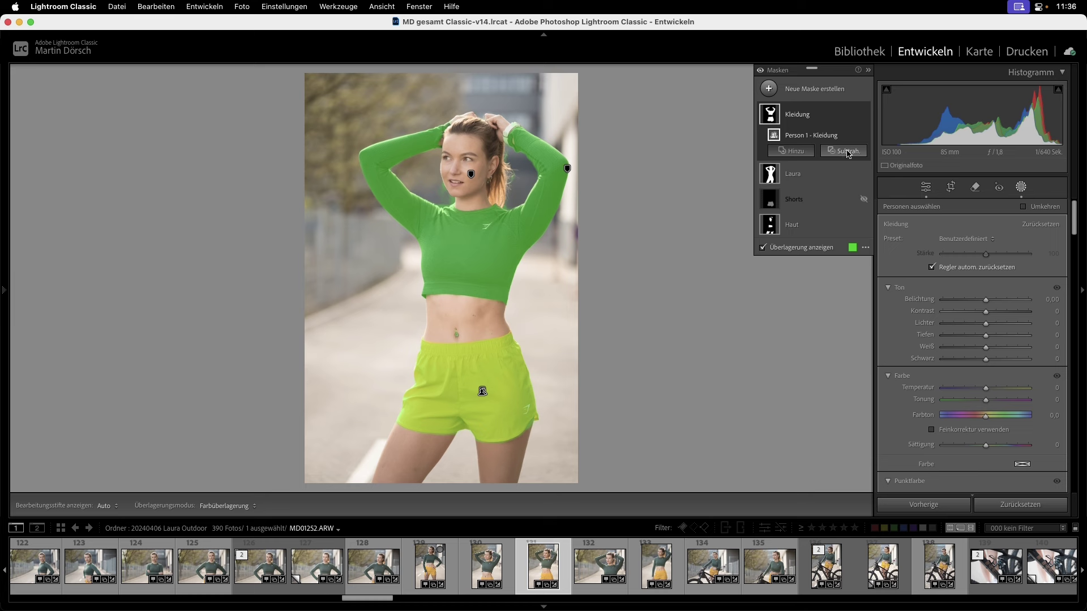
Subtract a linear gradient across the waist from the Kleidung mask
left_click(848, 154)
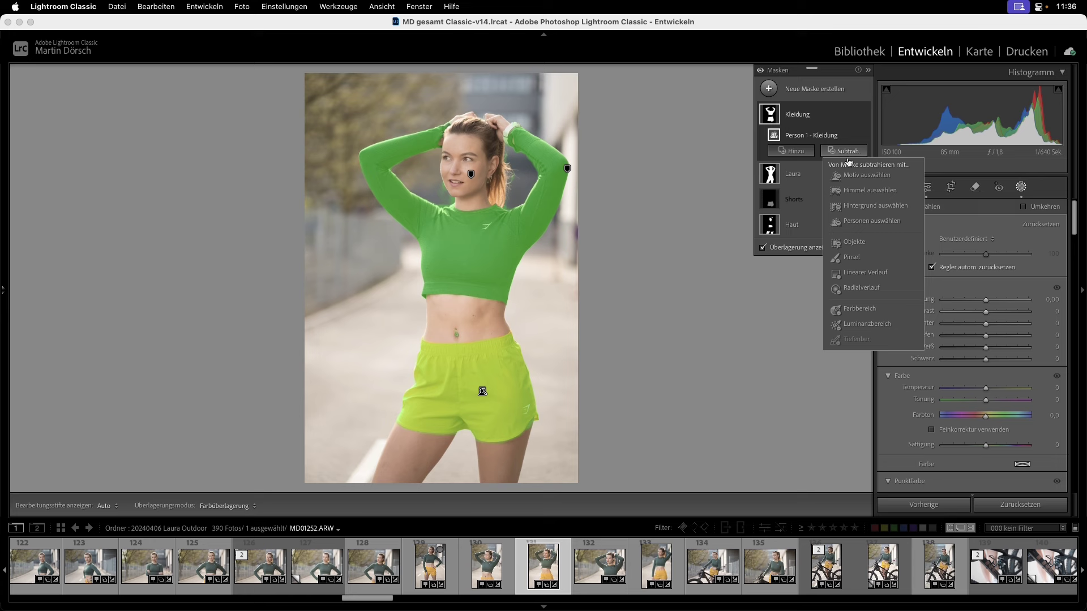
left_click(858, 274)
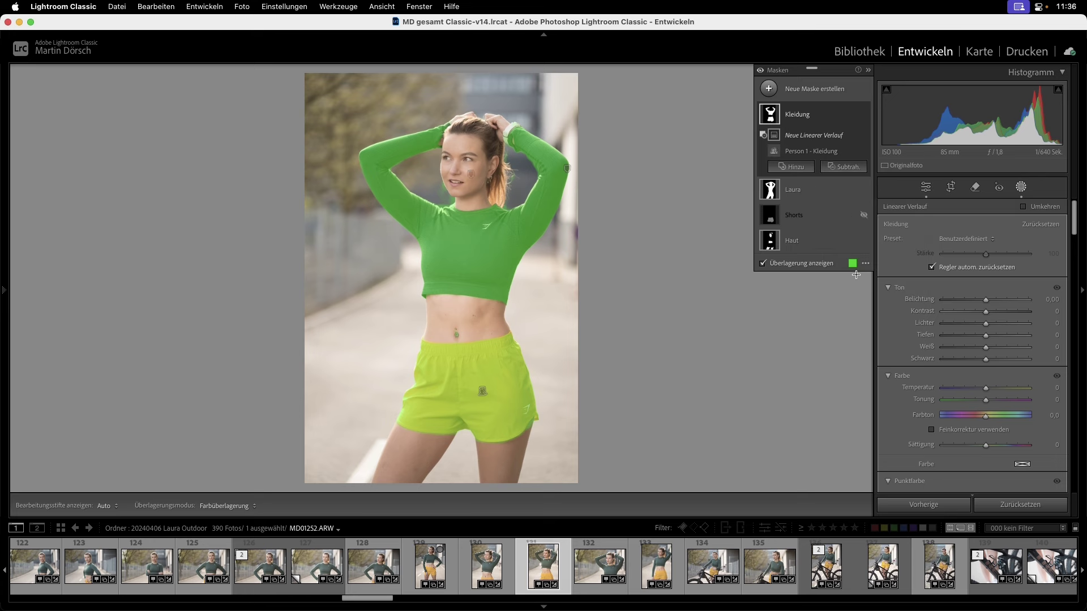
left_click_drag(462, 320, 462, 340)
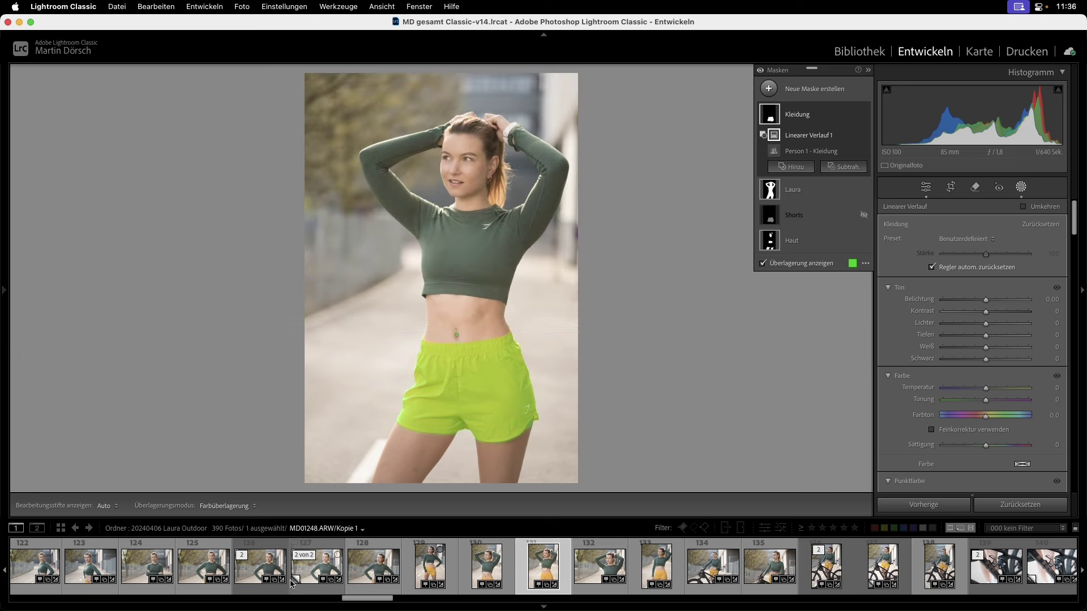
Look through photos 125, 130 and 131
left_click(203, 564)
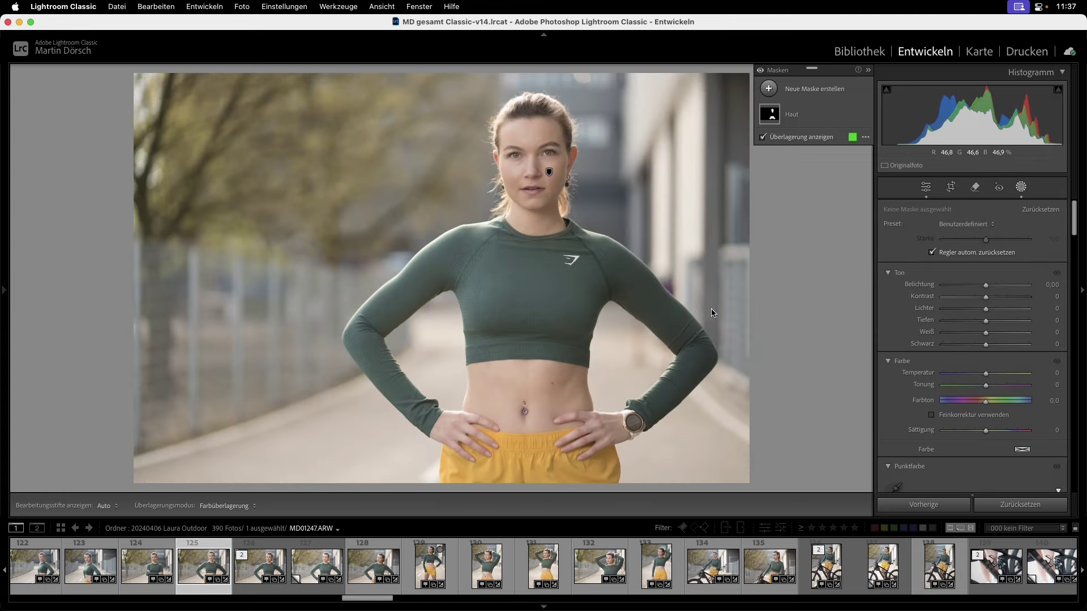
left_click(490, 567)
key("Right")
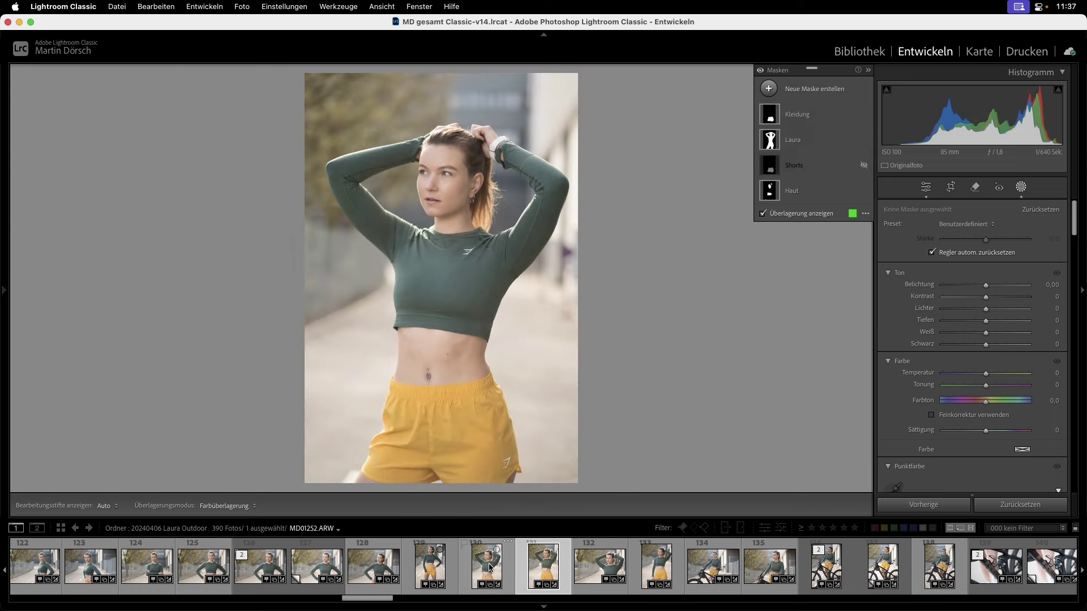
Delete Linearer Verlauf 1 from the Kleidung mask and hide the mask overlay
left_click(787, 116)
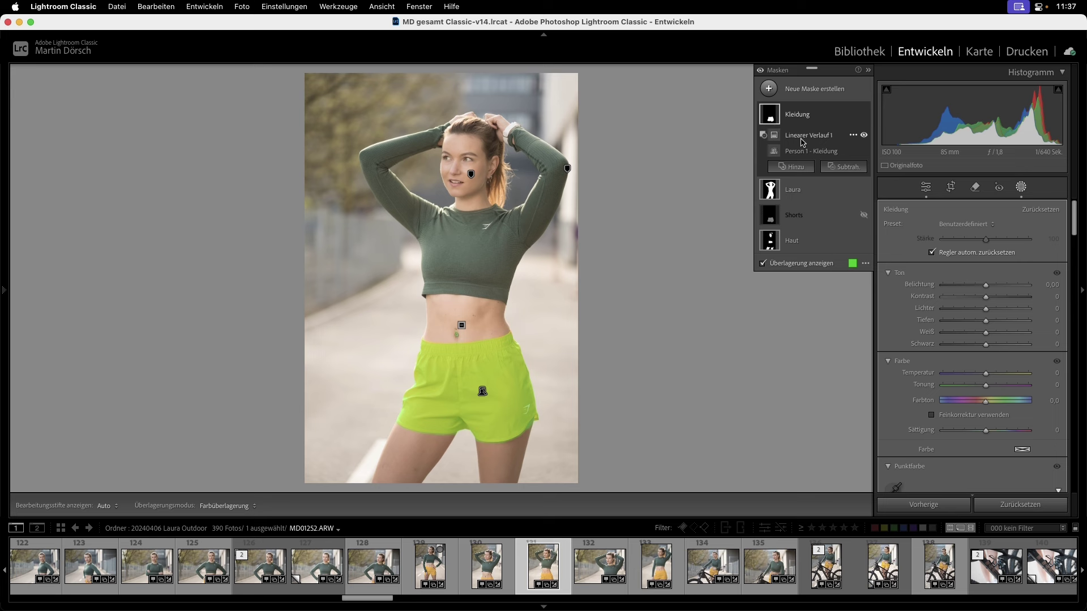
left_click(853, 135)
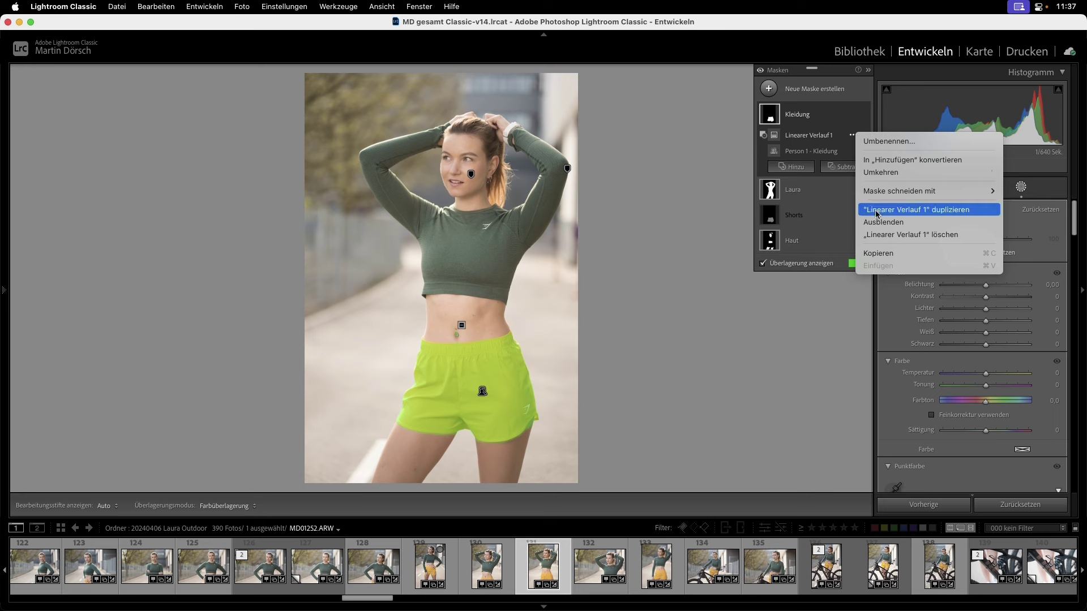
left_click(887, 236)
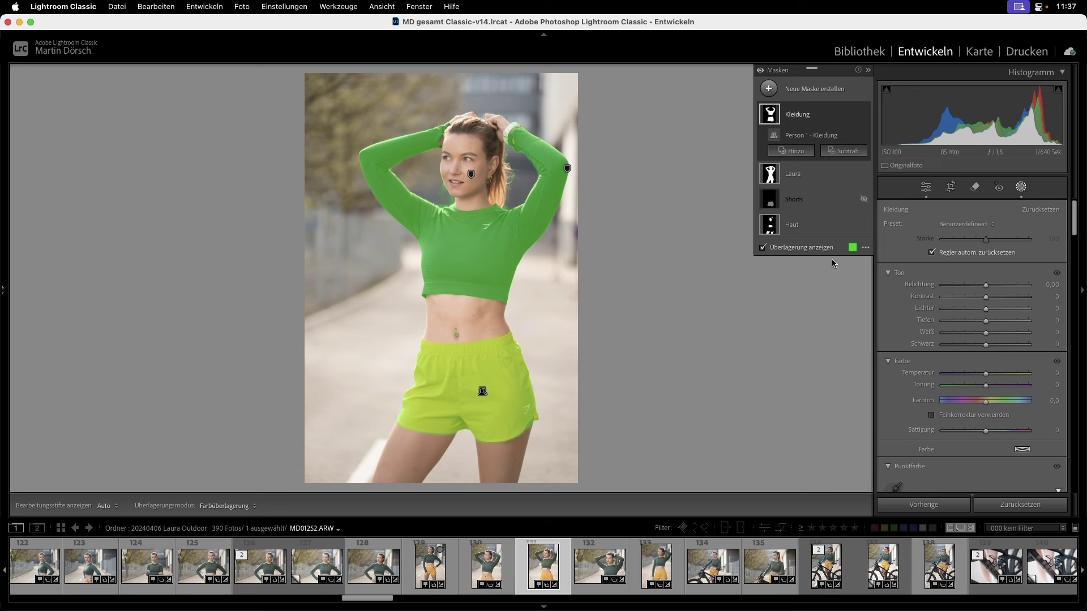
left_click(763, 248)
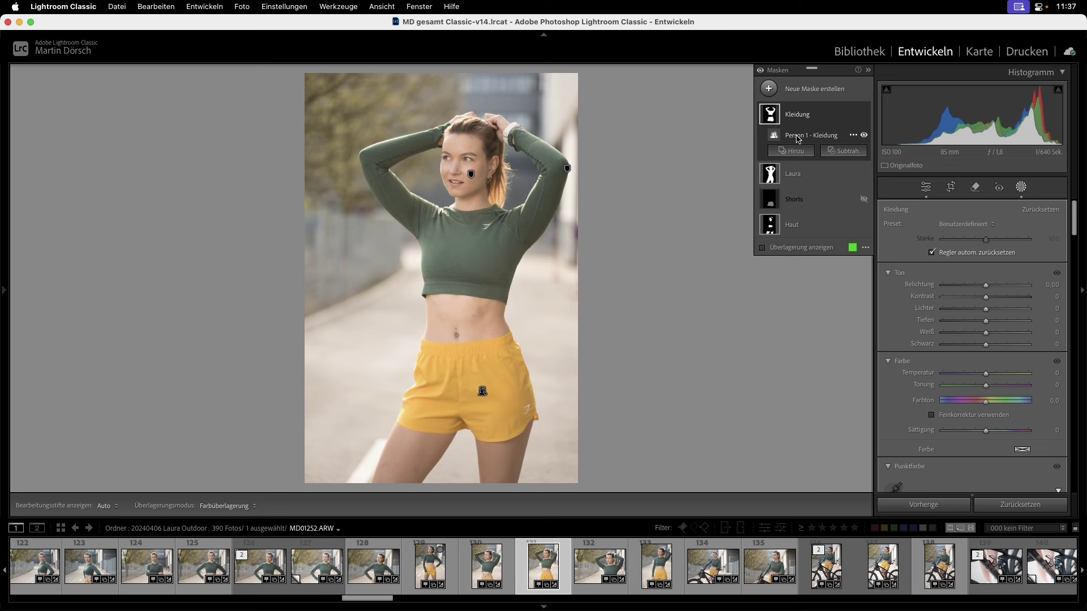
Set the Kleidung mask's Sättigung to −100 while exploring its Option-click intersect choices
key("alt")
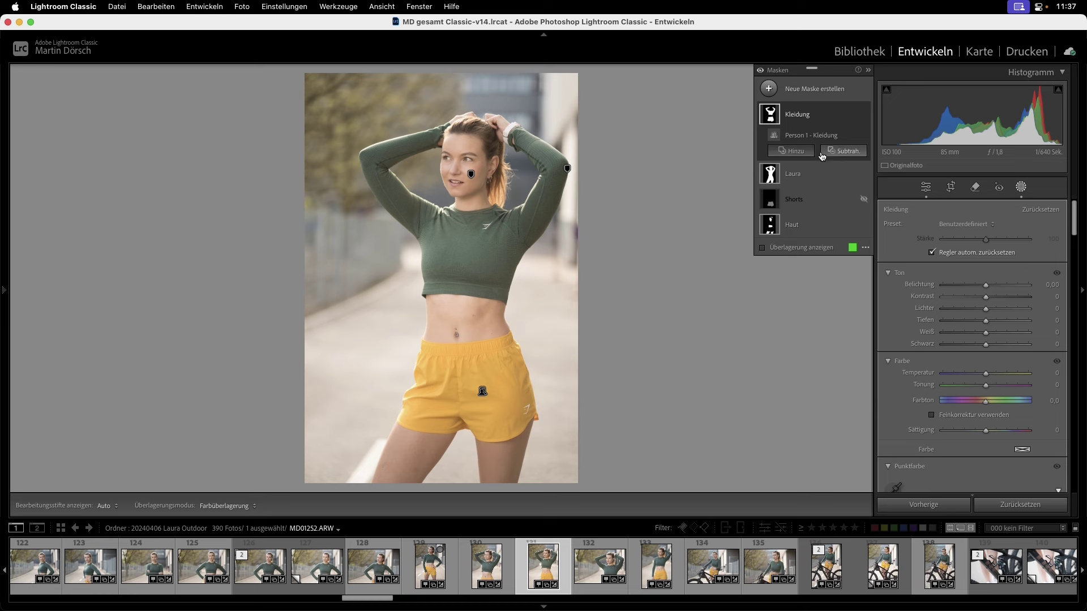
key("alt")
left_click(822, 156)
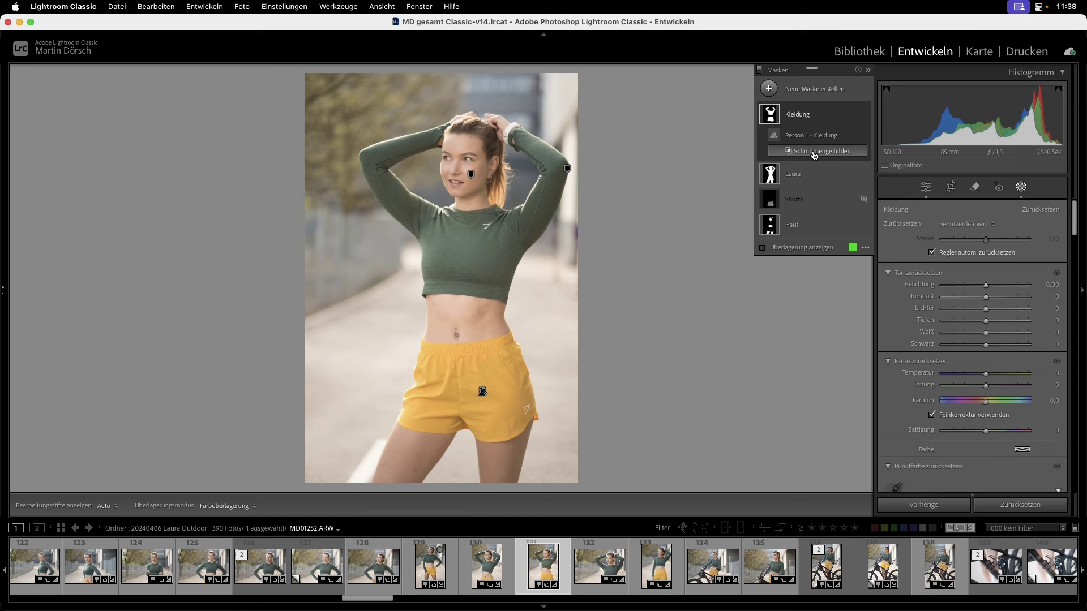
left_click(825, 156)
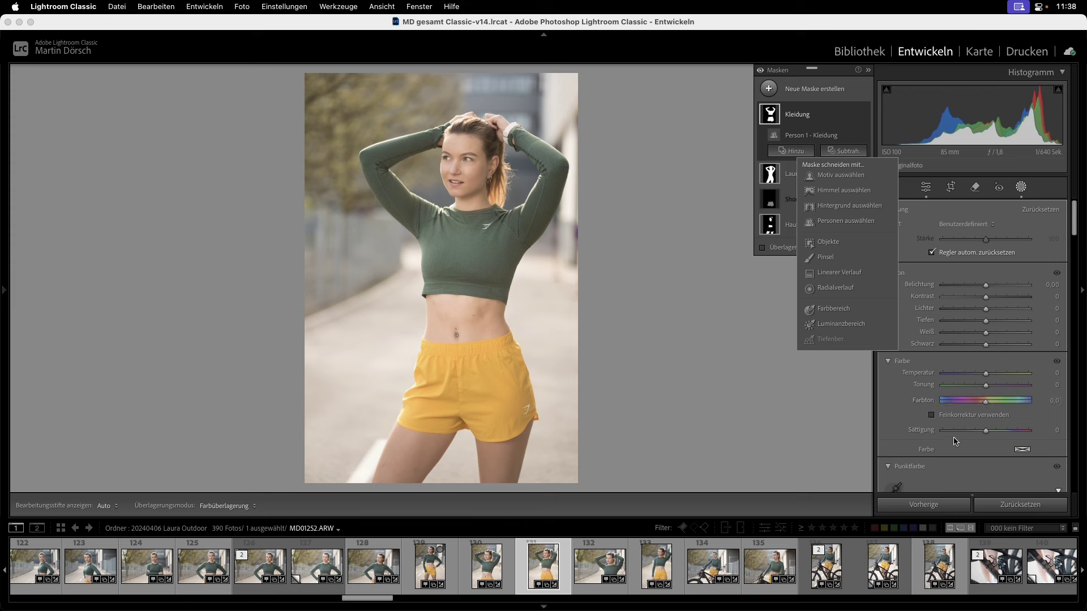
left_click_drag(951, 431, 940, 431)
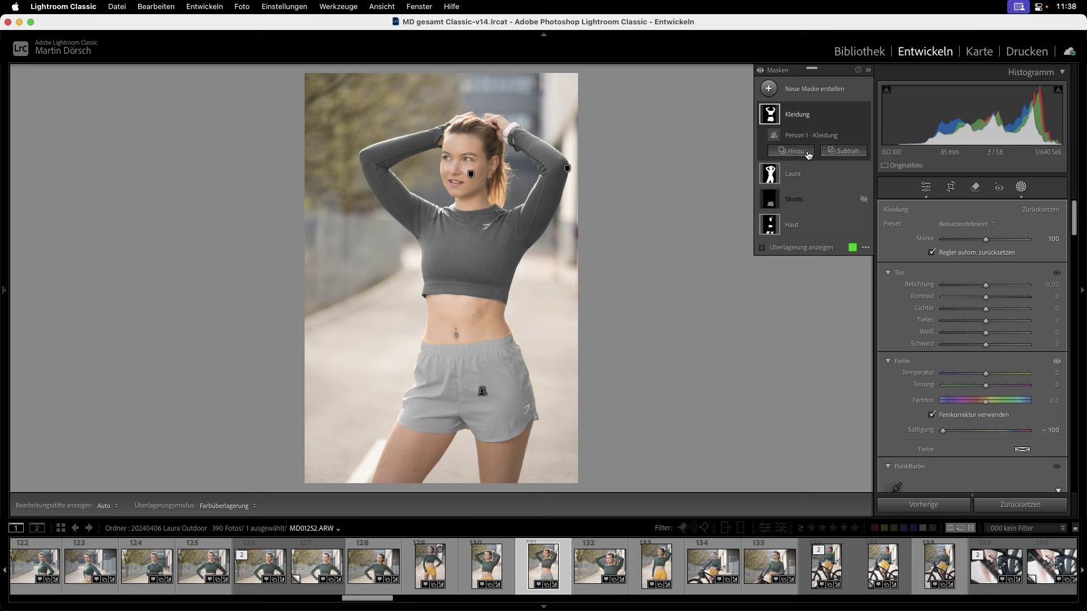
left_click(804, 151, "alt")
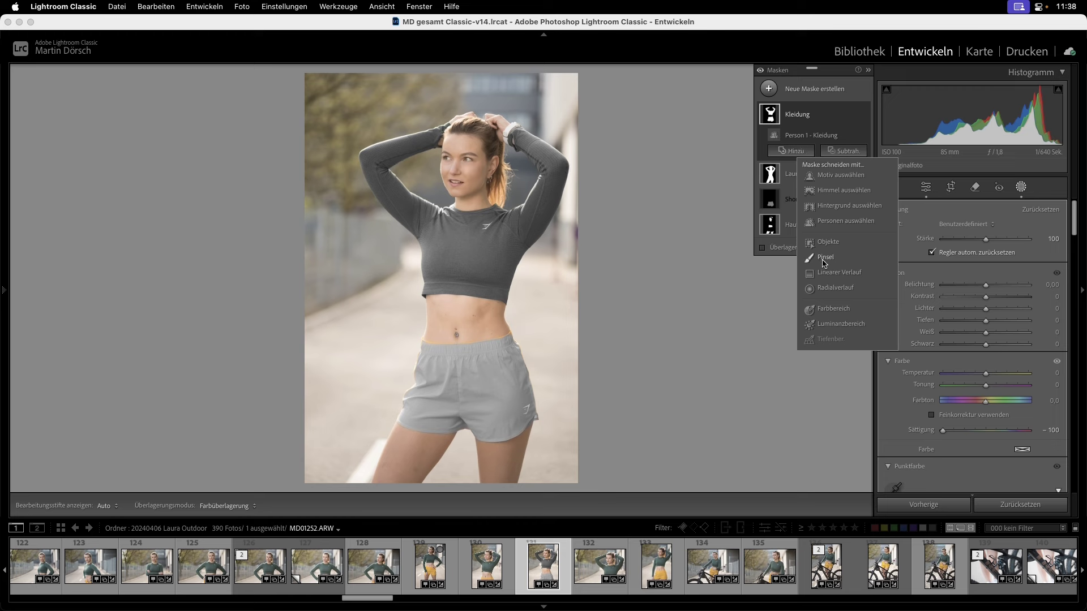
Try intersecting the mask with a brush painted over the shorts, then delete Pinsel 1
left_click(825, 257)
scroll(589, 364, "down", 5)
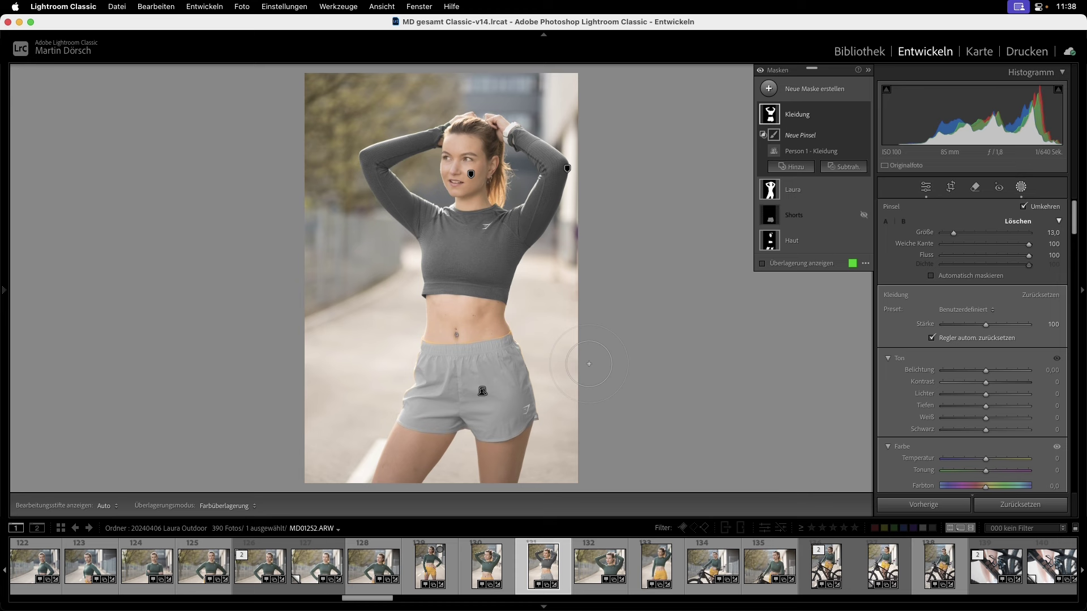
scroll(543, 357, "up", 1)
key("h")
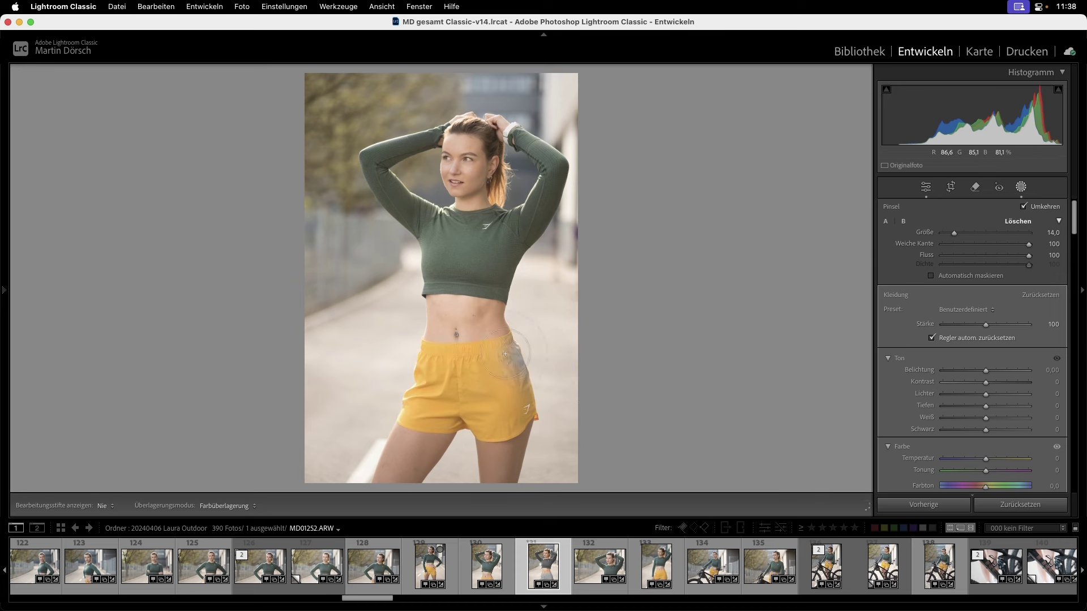
left_click_drag(505, 354, 390, 357)
key("h")
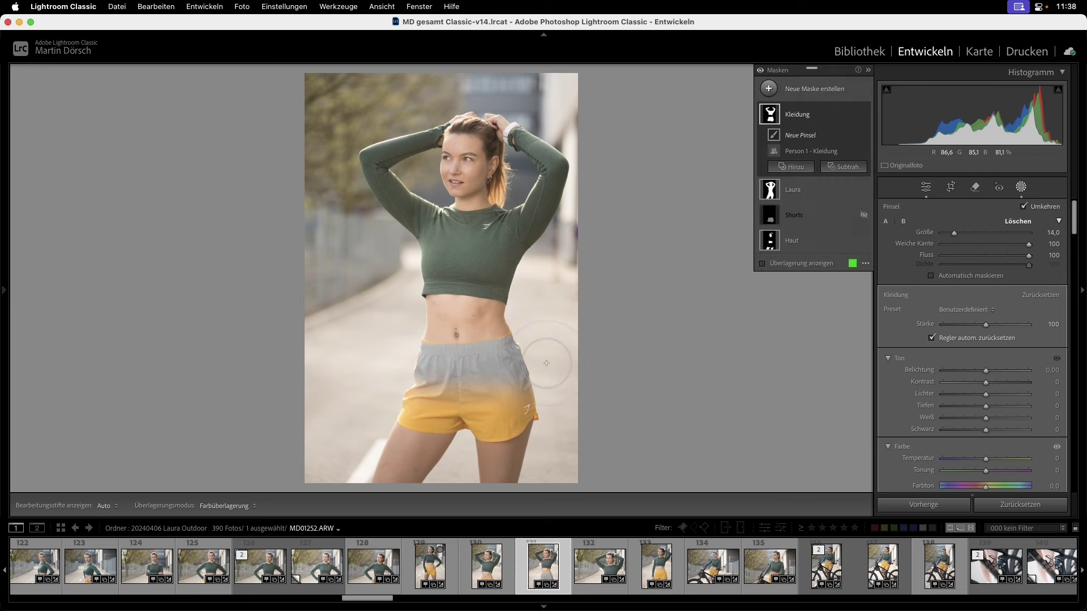
left_click_drag(546, 363, 588, 351)
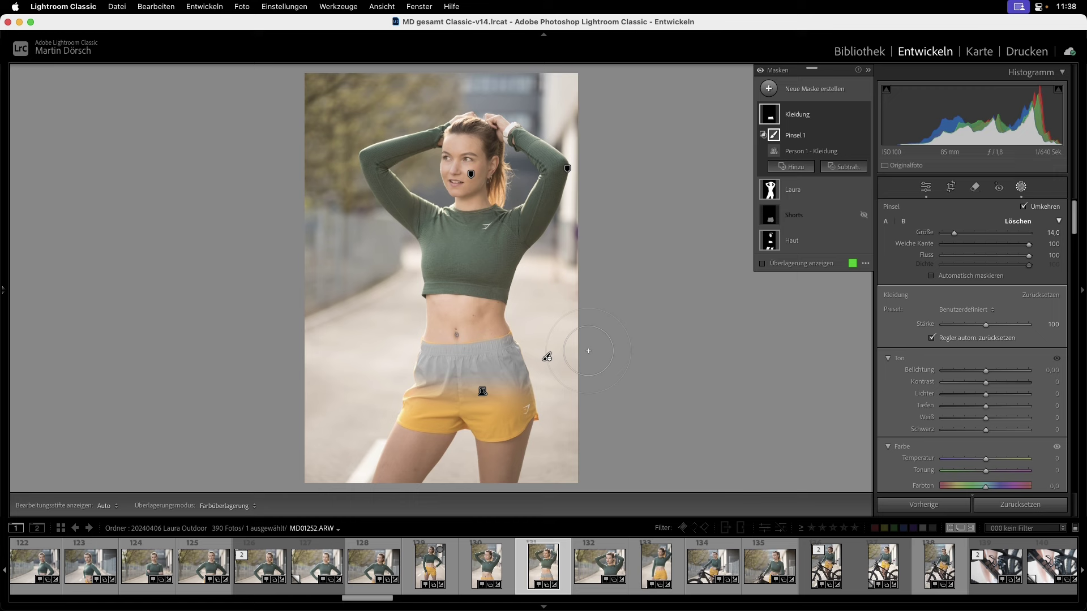
key("h")
mouse_move(543, 354)
left_mouse_down()
mouse_move(353, 396)
mouse_move(587, 431)
left_mouse_up()
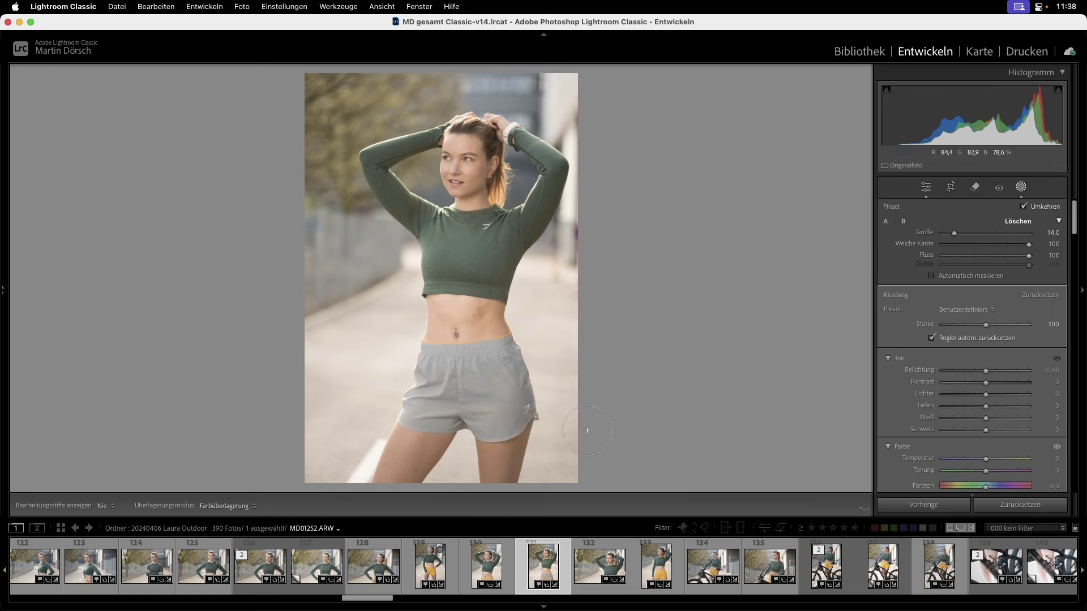
key("h")
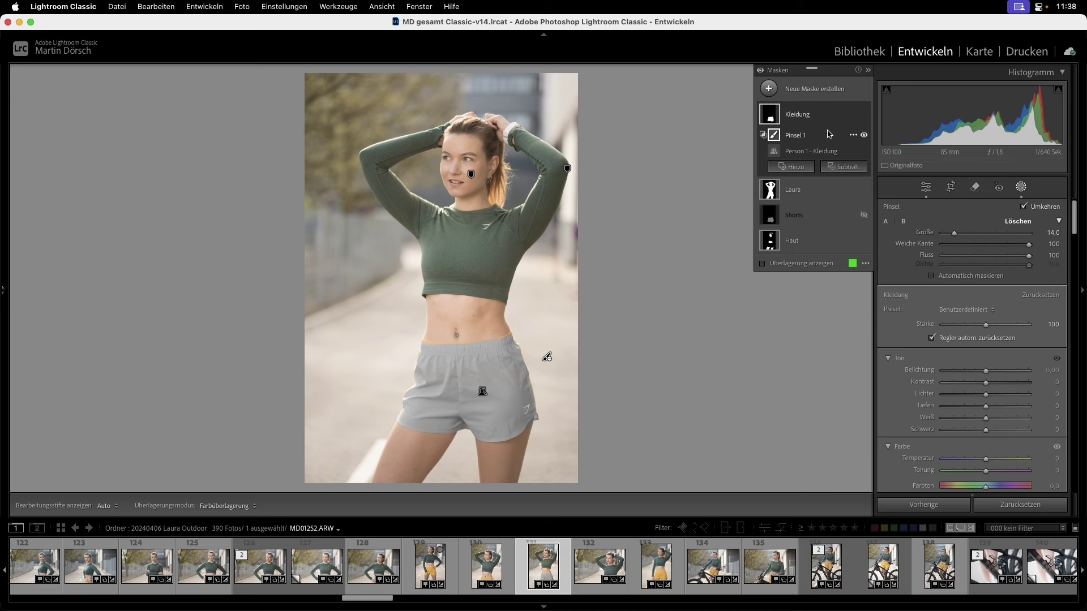
left_click(853, 135)
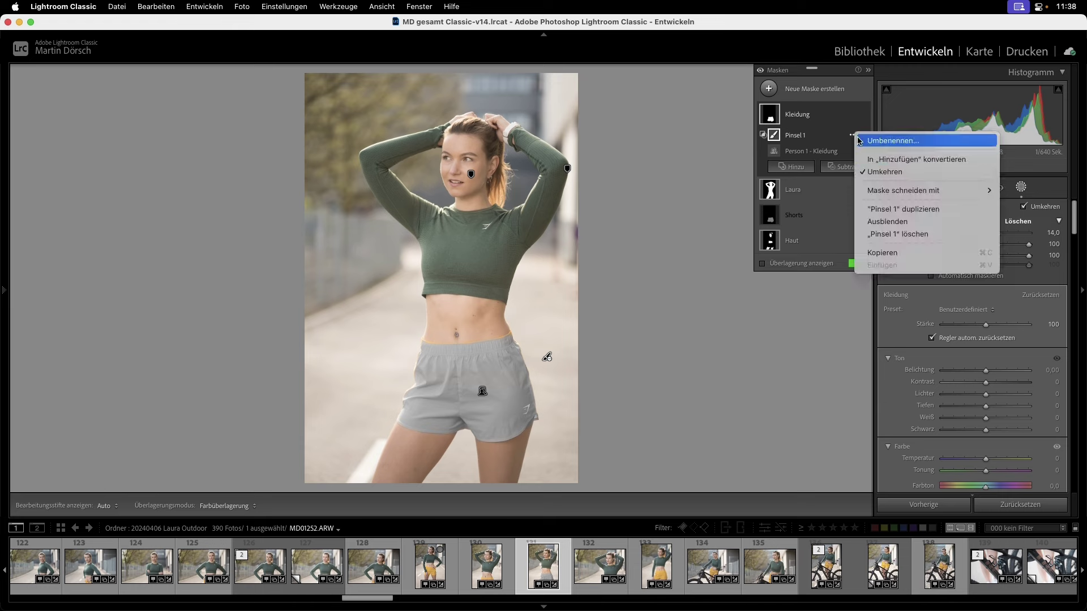
left_click(889, 235)
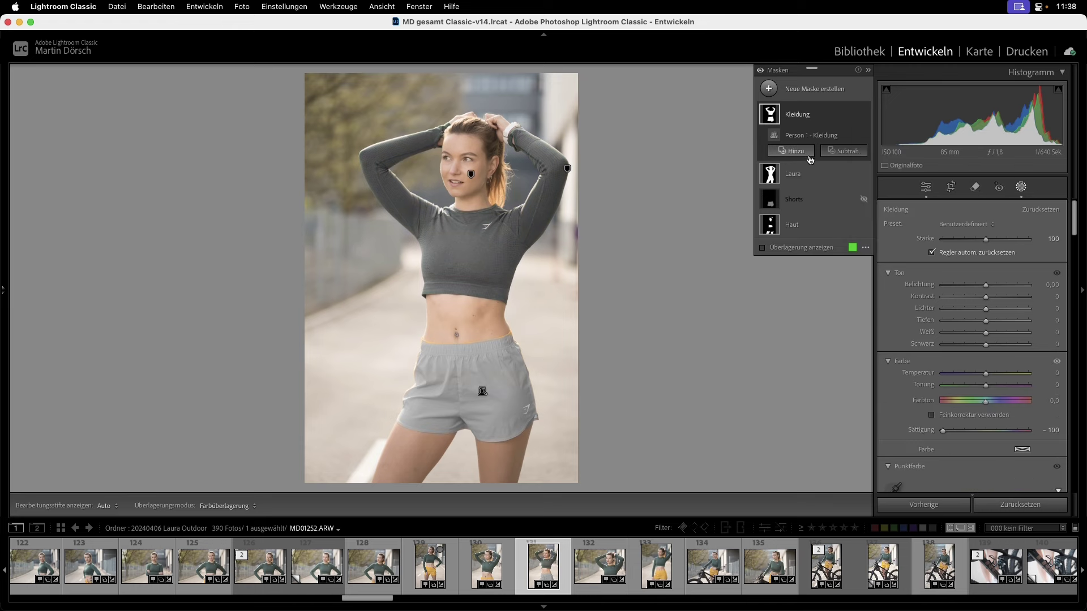
Intersect the Kleidung mask with a Farbbereich colour range sampled from the shorts
key("alt")
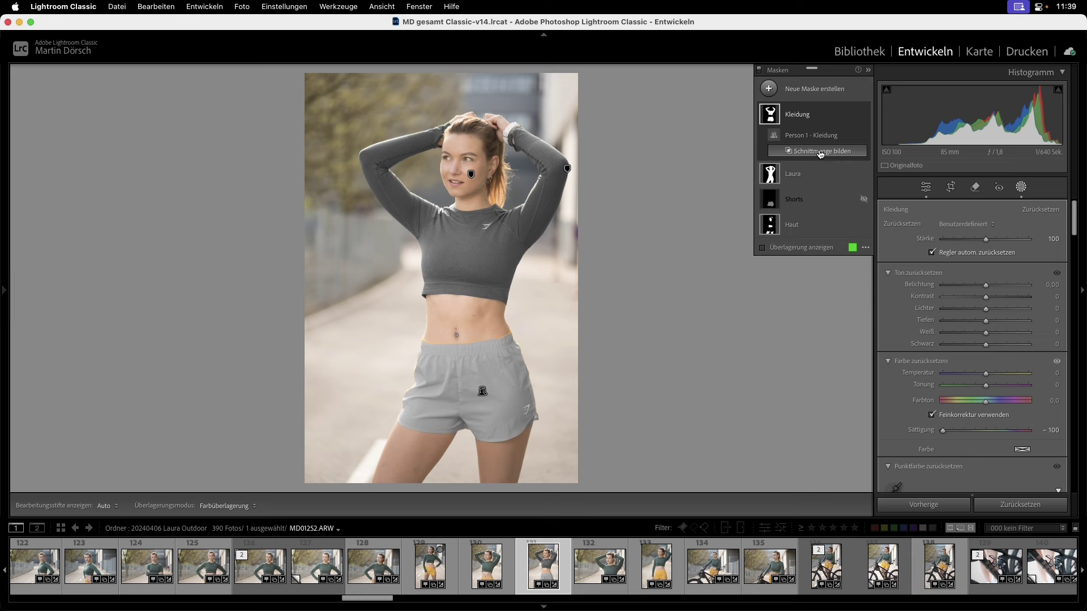
left_click(820, 153, "alt")
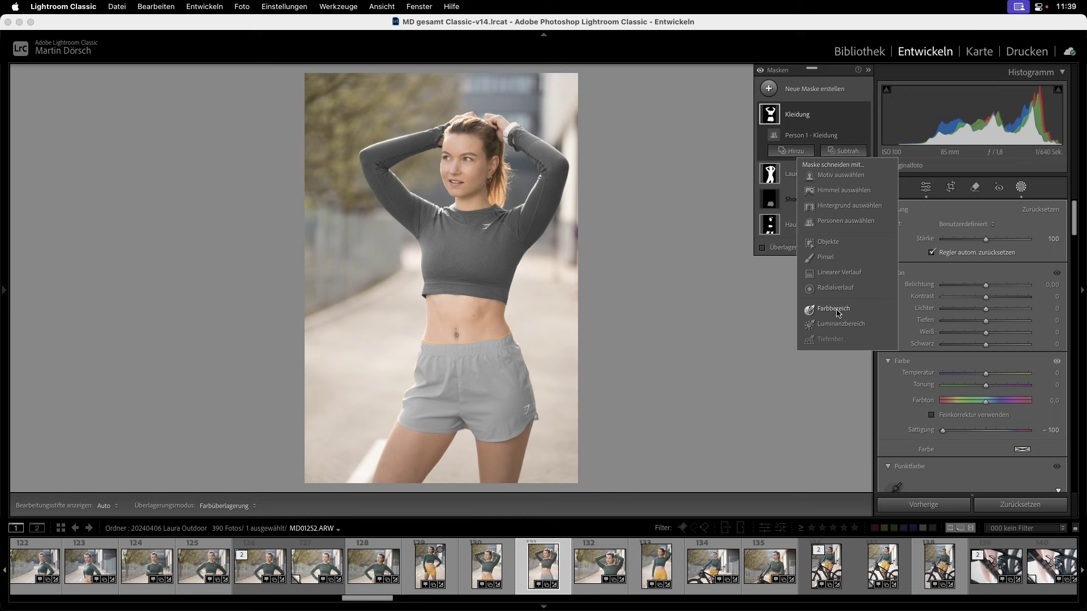
left_click(837, 312)
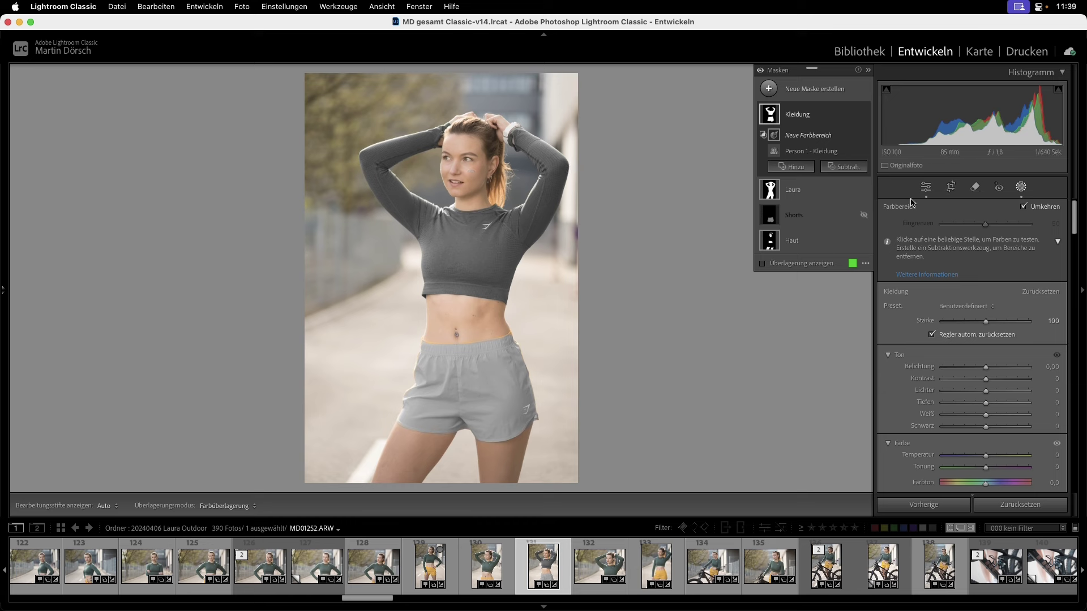
left_click(498, 373)
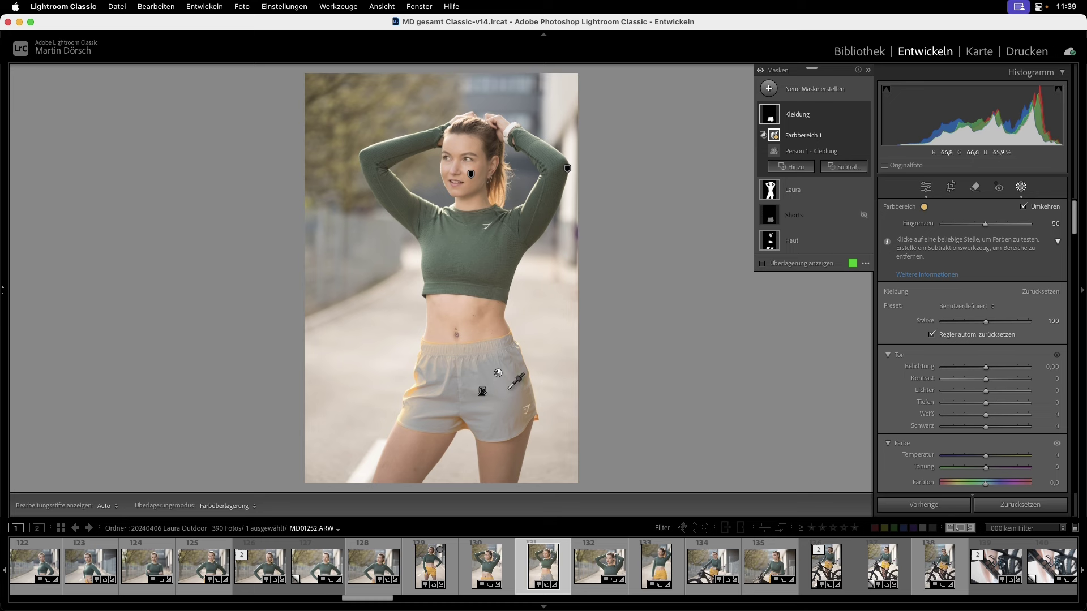
scroll(964, 475, "down", 3)
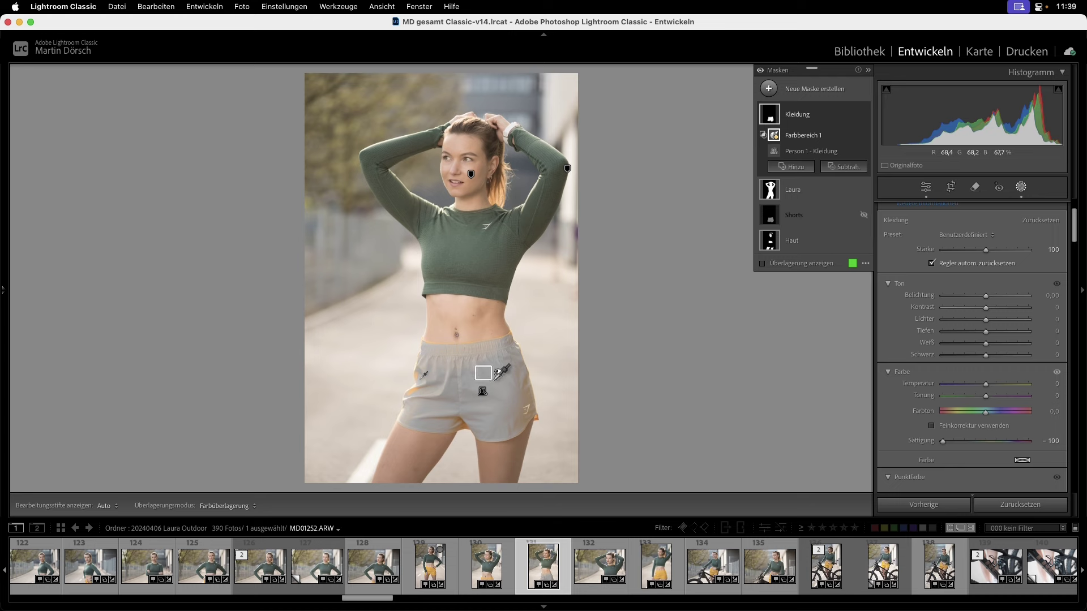
left_click(509, 387)
mouse_move(807, 150)
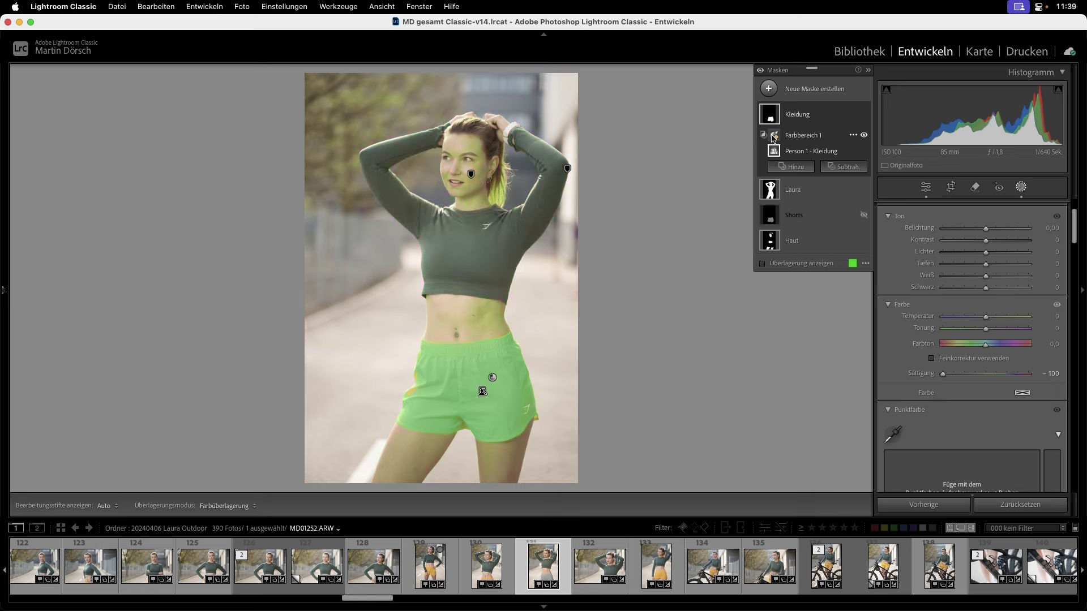
Preview the mask as white on black, then return to colour overlay
left_click(865, 263)
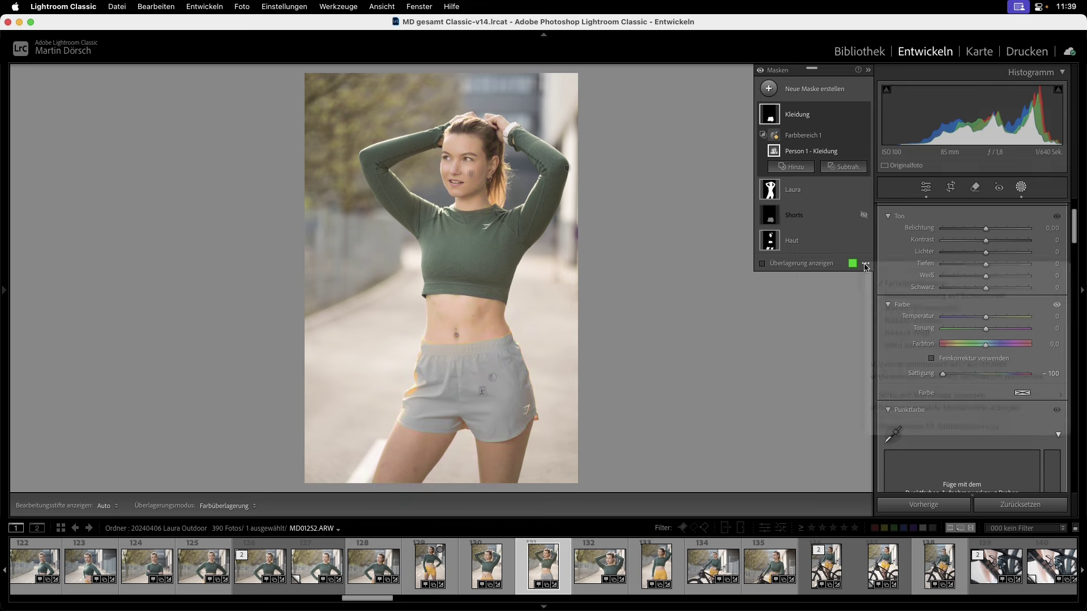
left_click(908, 346)
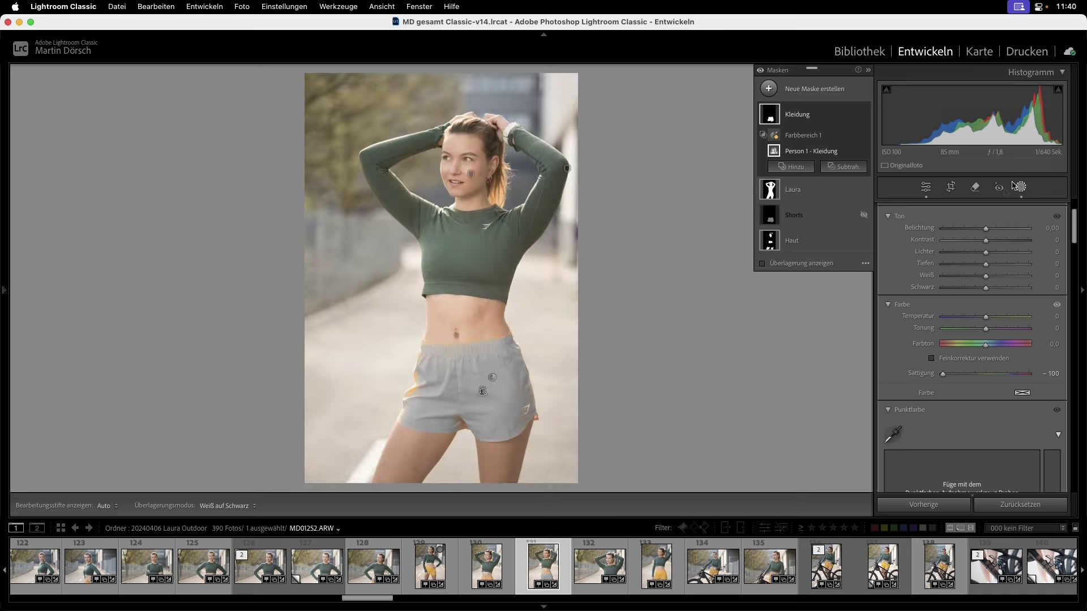
left_click(866, 264)
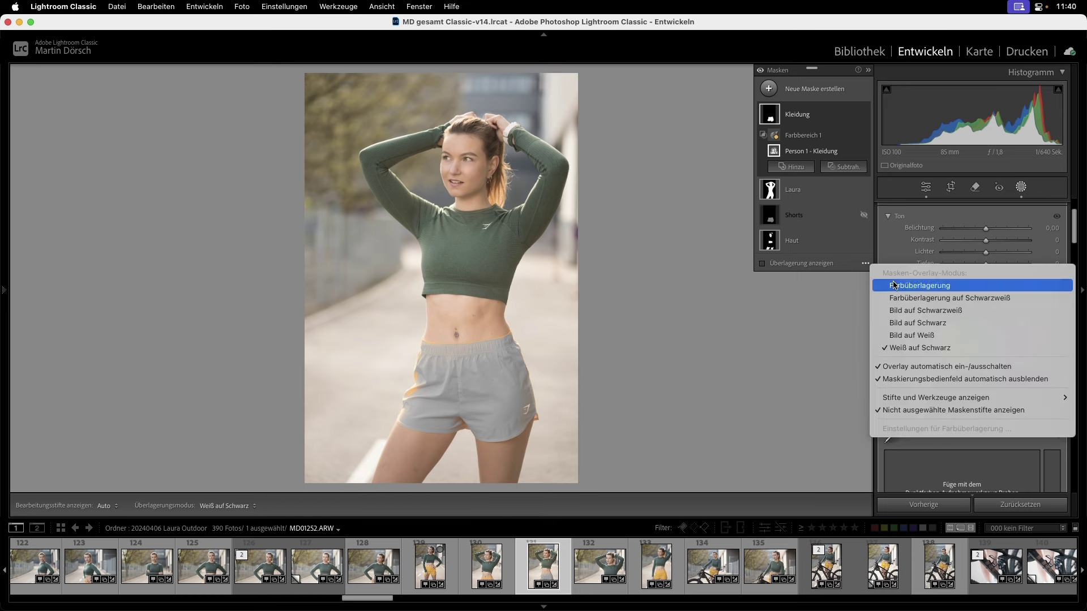
left_click(912, 285)
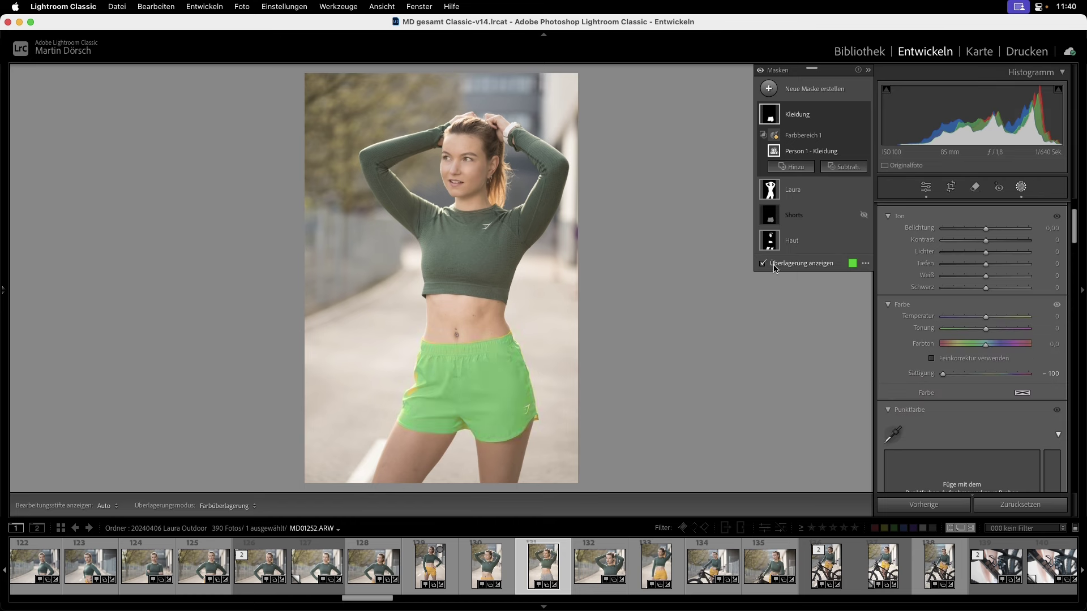
Tint the shorts with Farbton 92.9, Tiefen −74, Belichtung −1.26, Sättigung −69, Schwarz −25
key("o")
double_click(922, 373)
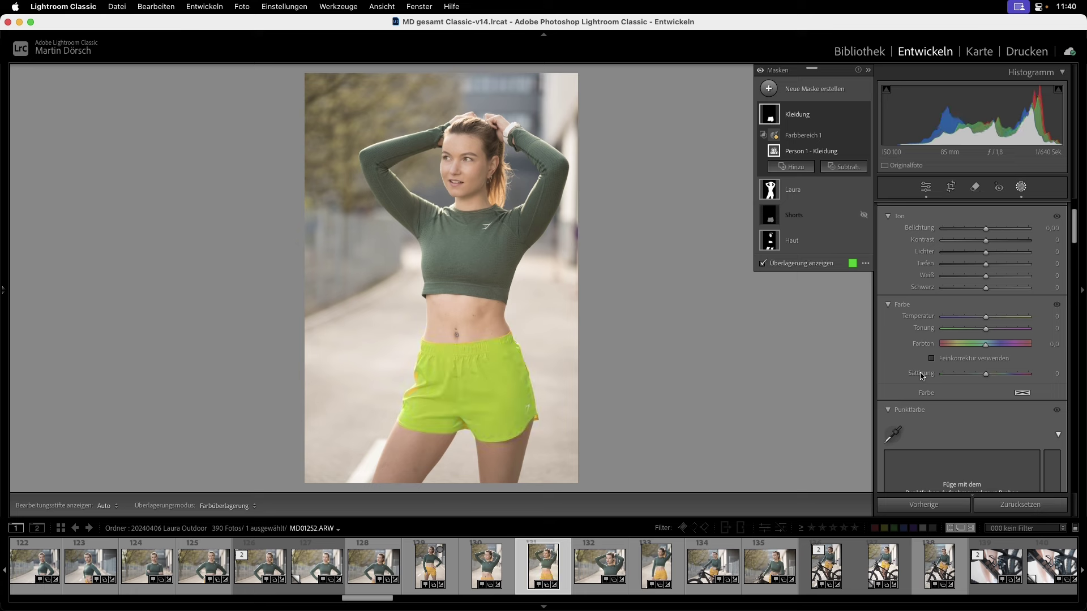
left_click_drag(987, 342, 1003, 345)
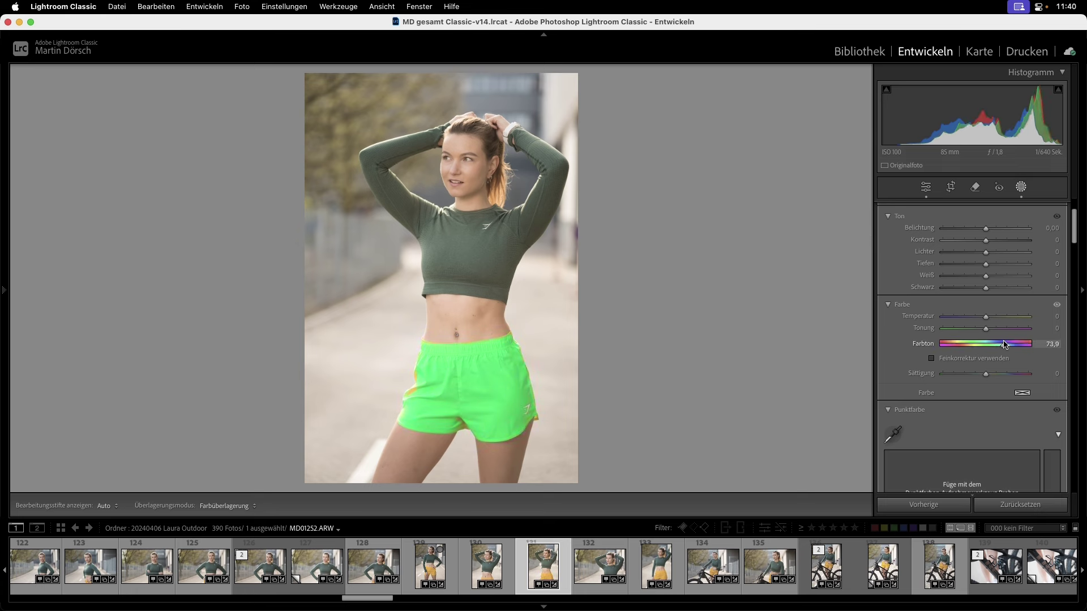
left_click_drag(1003, 344, 1008, 345)
left_click_drag(985, 263, 954, 264)
left_click_drag(985, 229, 972, 230)
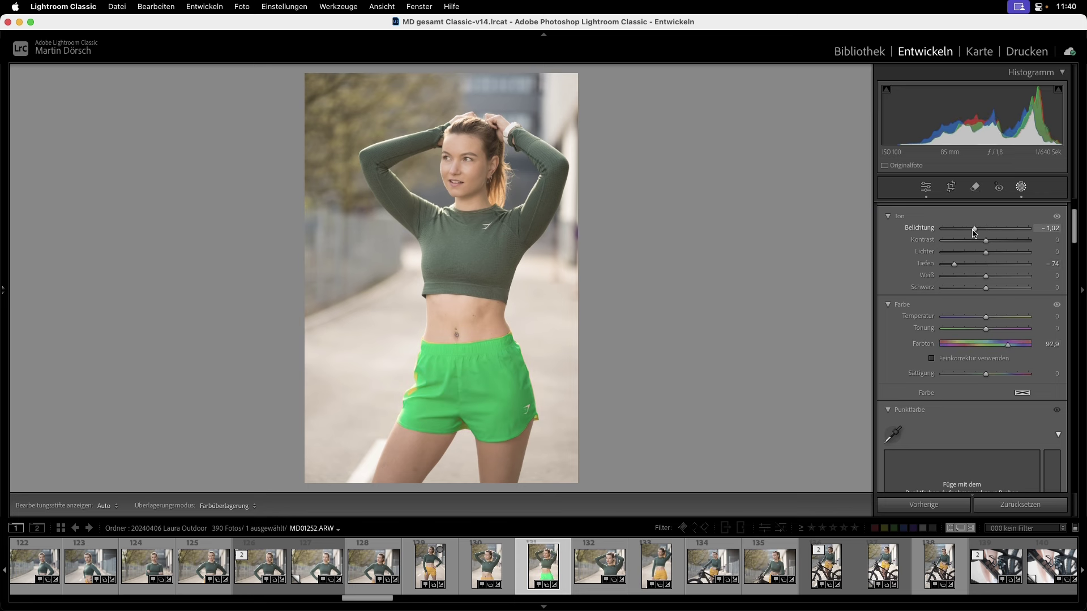
left_click_drag(974, 374, 957, 376)
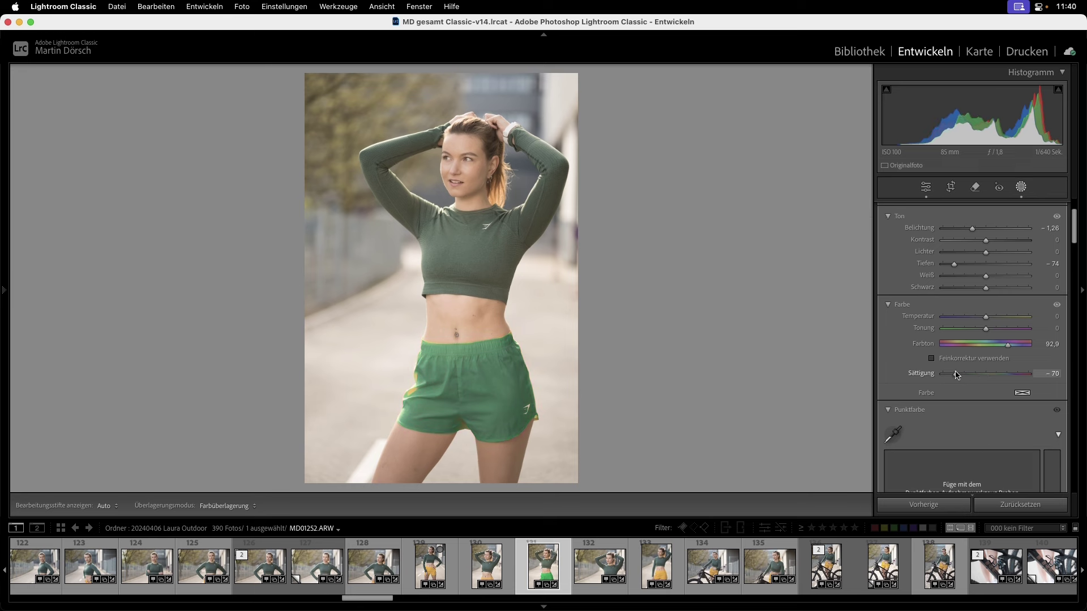
left_click_drag(985, 288, 974, 291)
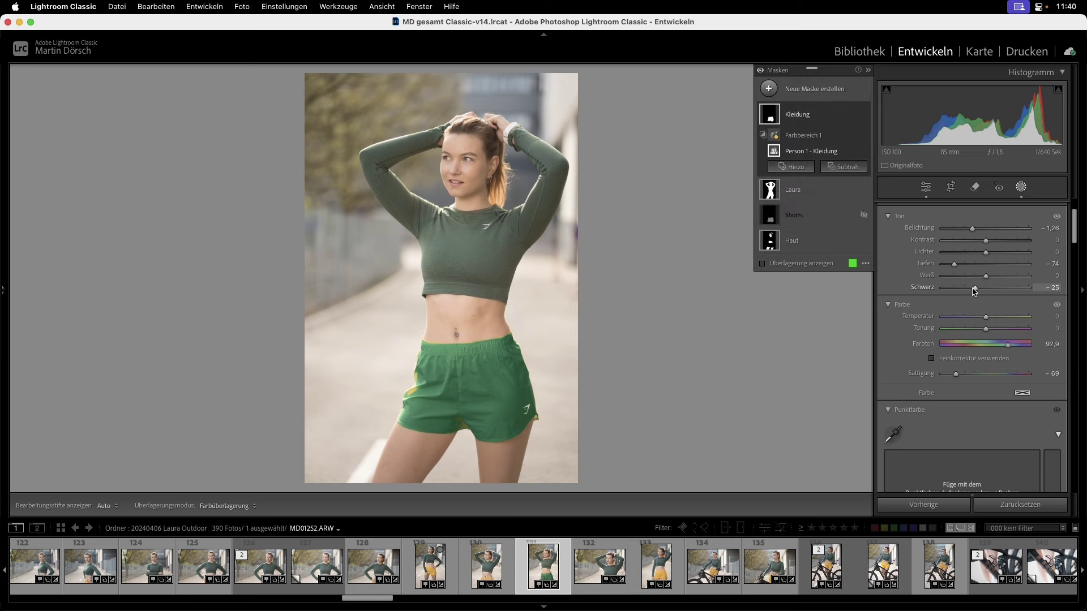
left_click(413, 389)
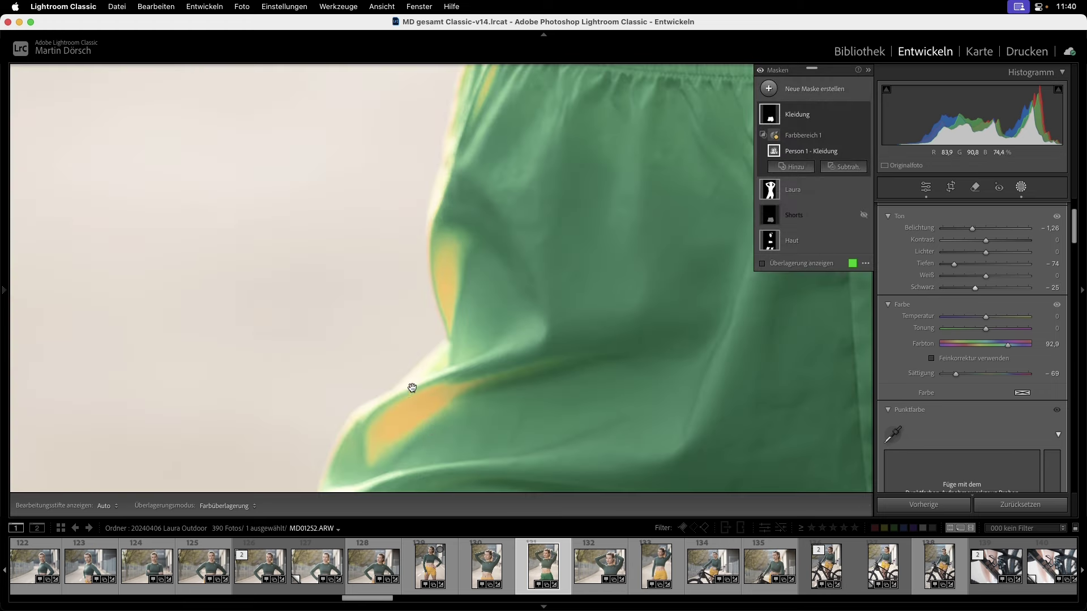
left_click(416, 414)
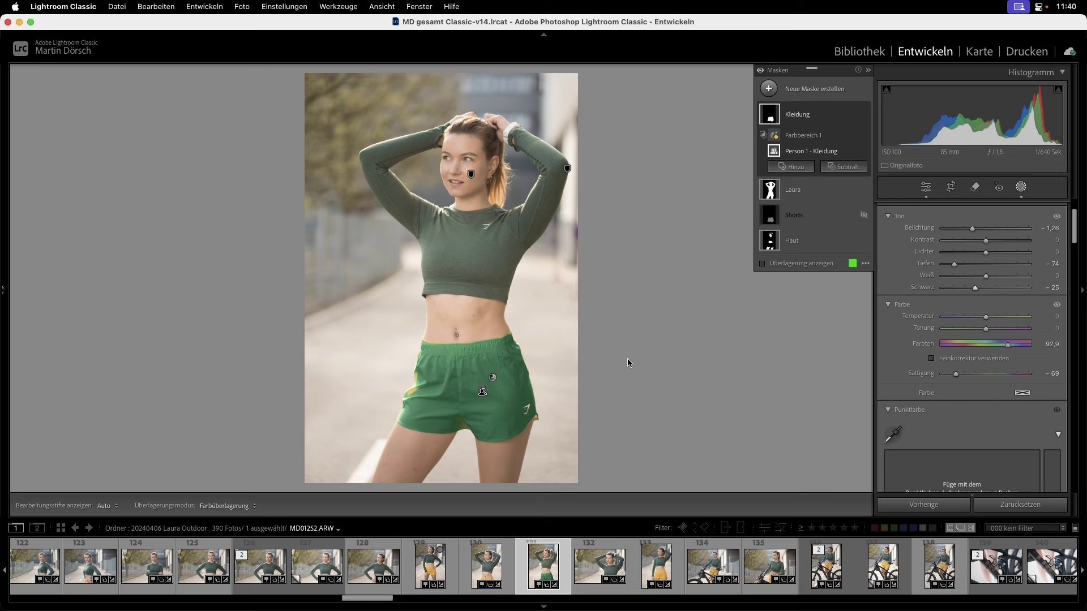
Rename the mask to 'Shorts grün'
double_click(806, 114)
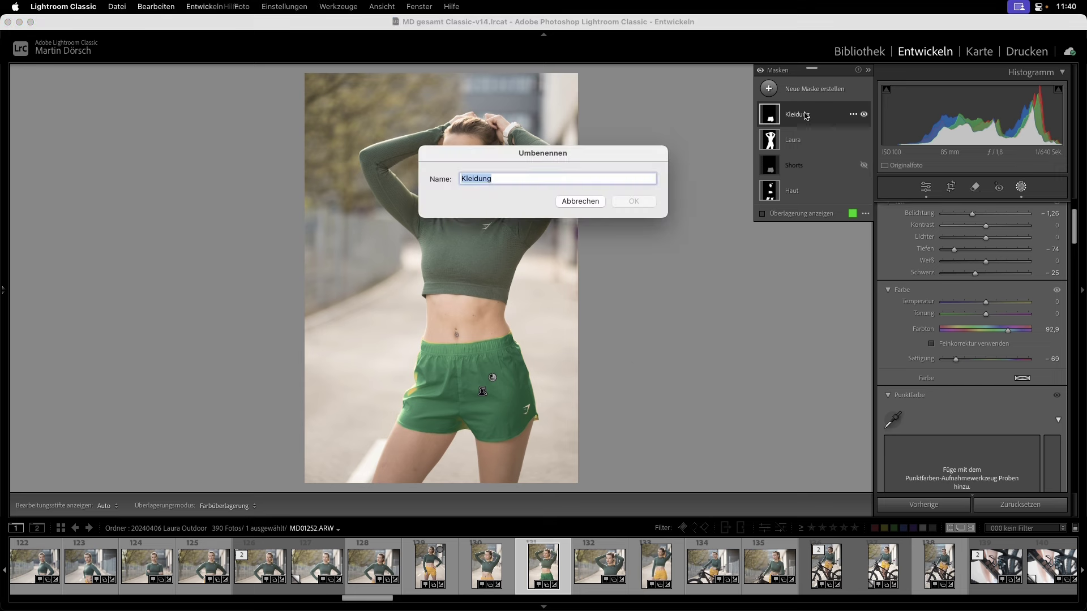
key("BackSpace")
type("Shorts grün")
key("Return")
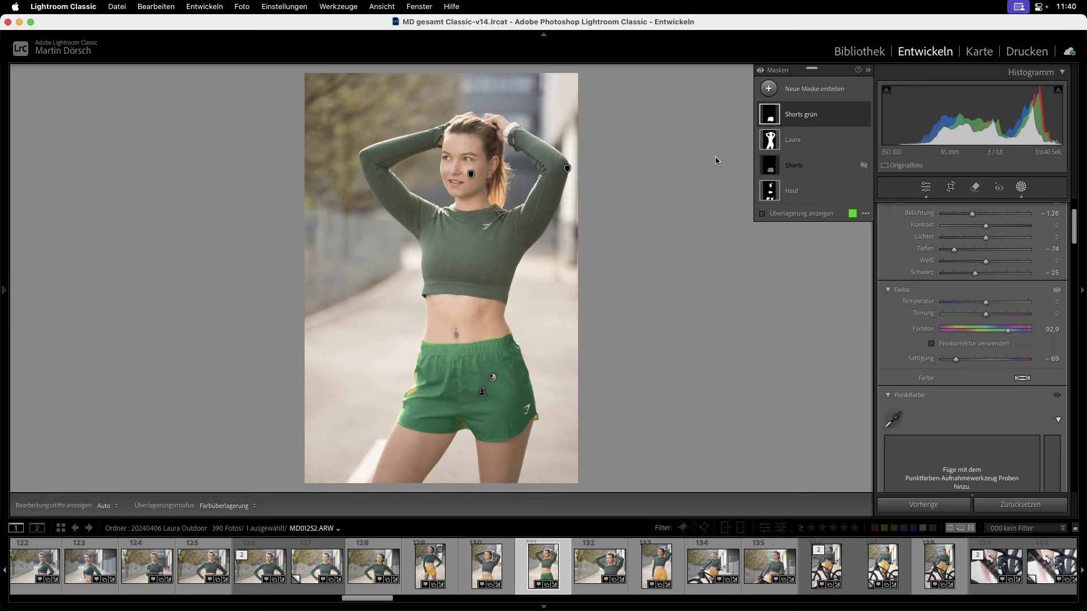
Copy settings containing only the Shorts grün mask, excluding white balance
key("super+shift+c")
left_click(460, 225)
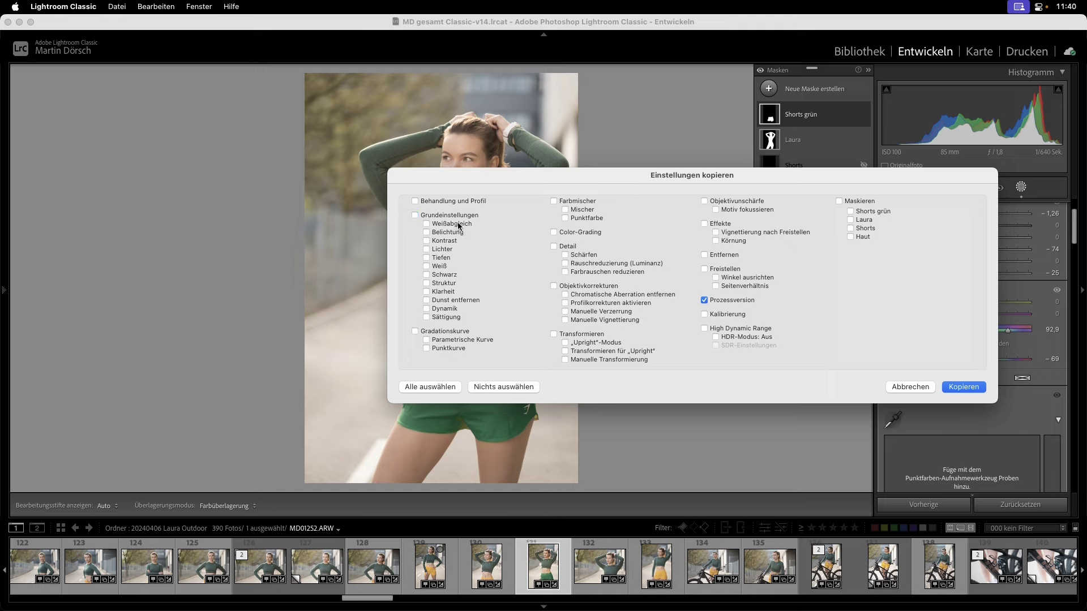
left_click(883, 211)
left_click(964, 389)
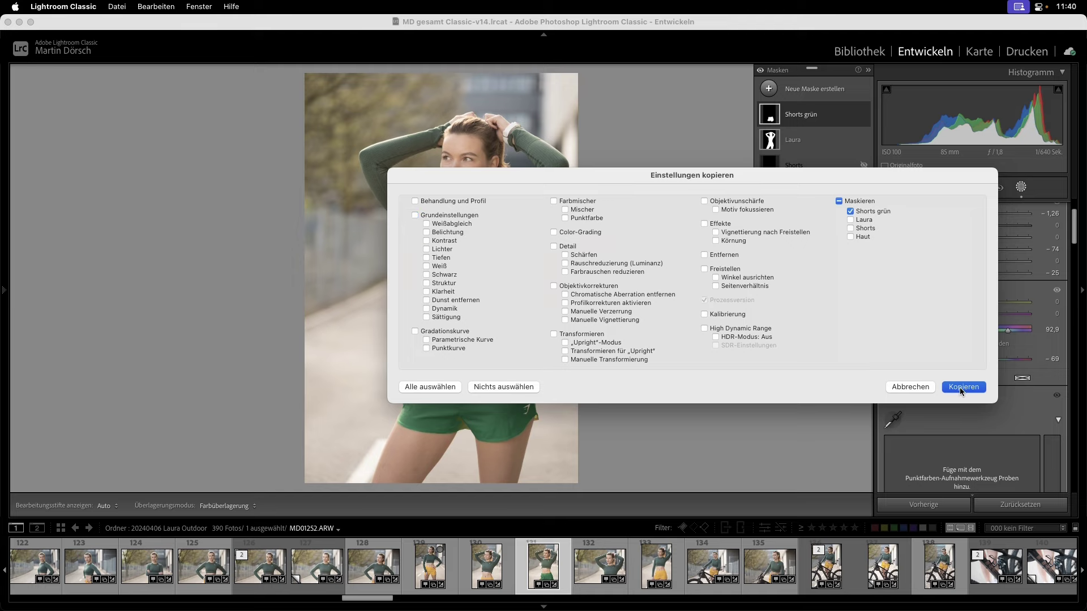
Paste the mask onto bike photo 137 in Develop, merging with its existing masks
key("g")
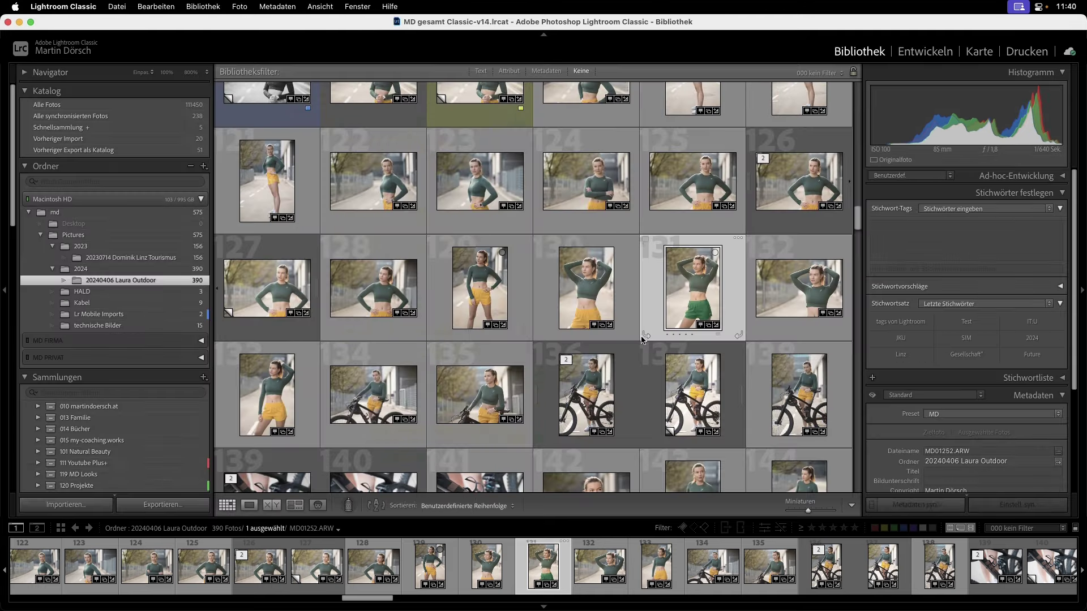
key("Left")
key("Down")
key("Right")
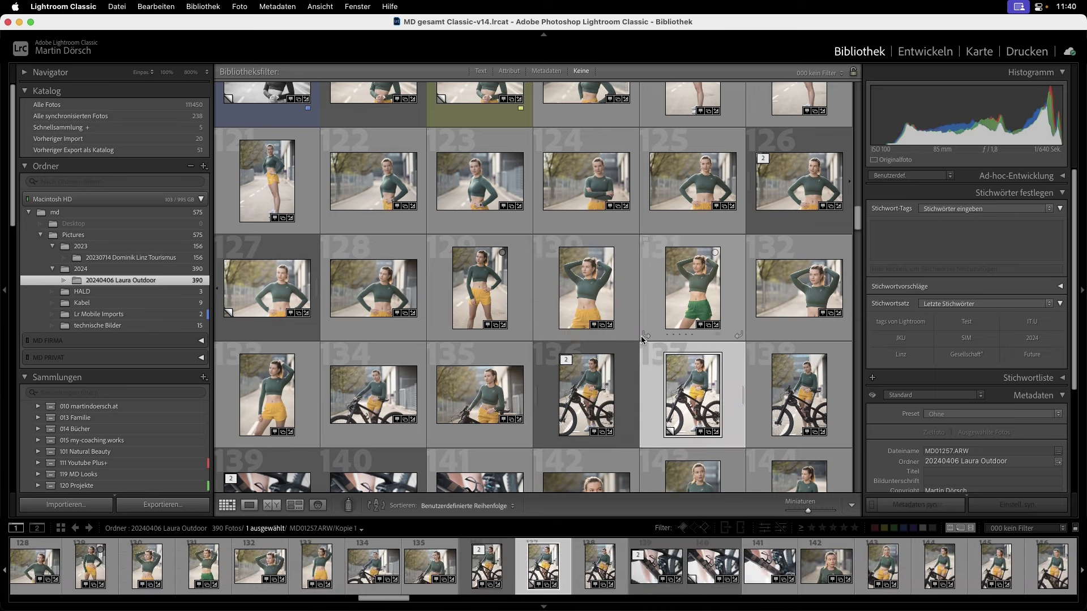
key("d")
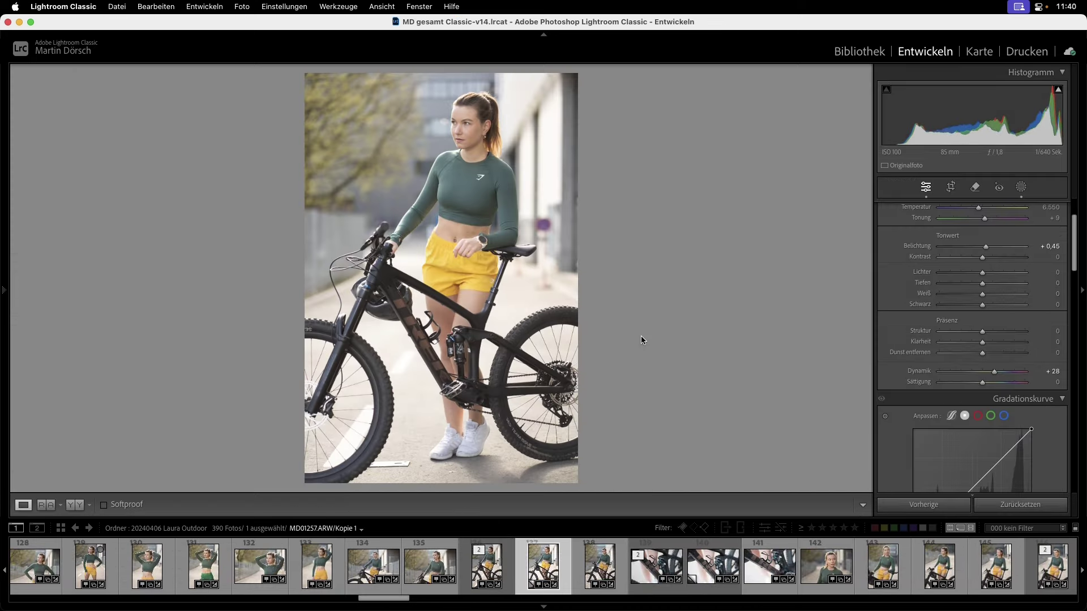
key("super+shift+v")
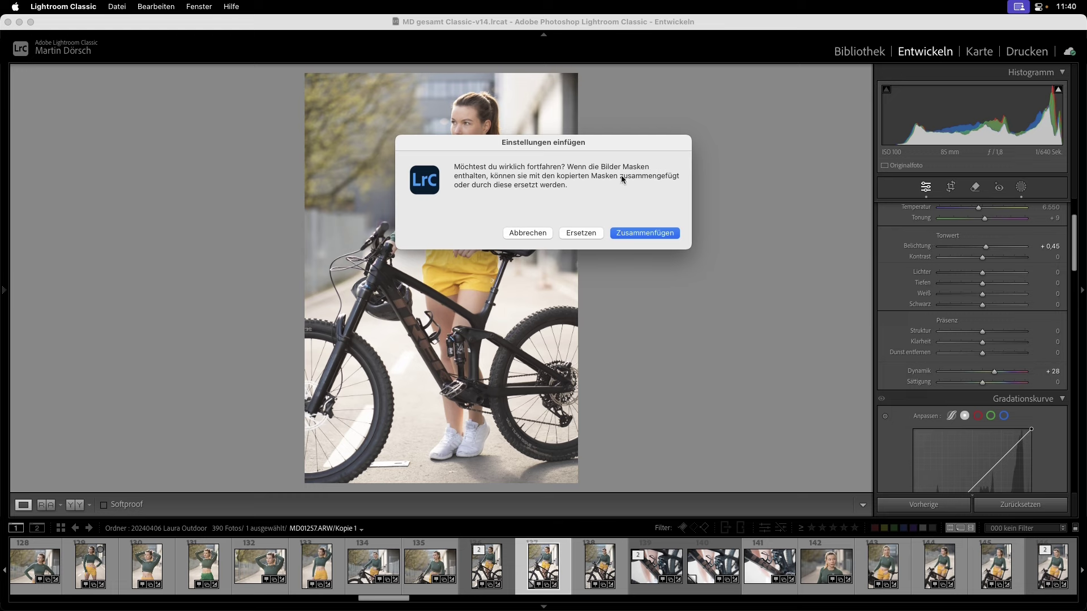
left_click(637, 234)
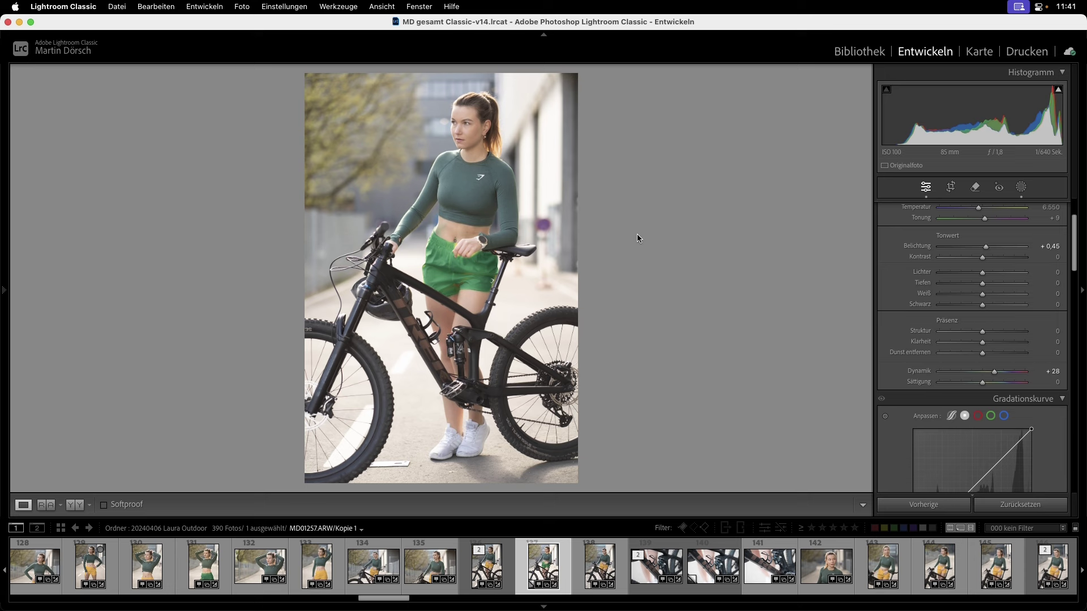
Inspect the pasted Shorts grün mask and its components on the bike photo
left_click(1021, 187)
left_click(786, 121)
key("o")
left_click(766, 116)
mouse_move(803, 134)
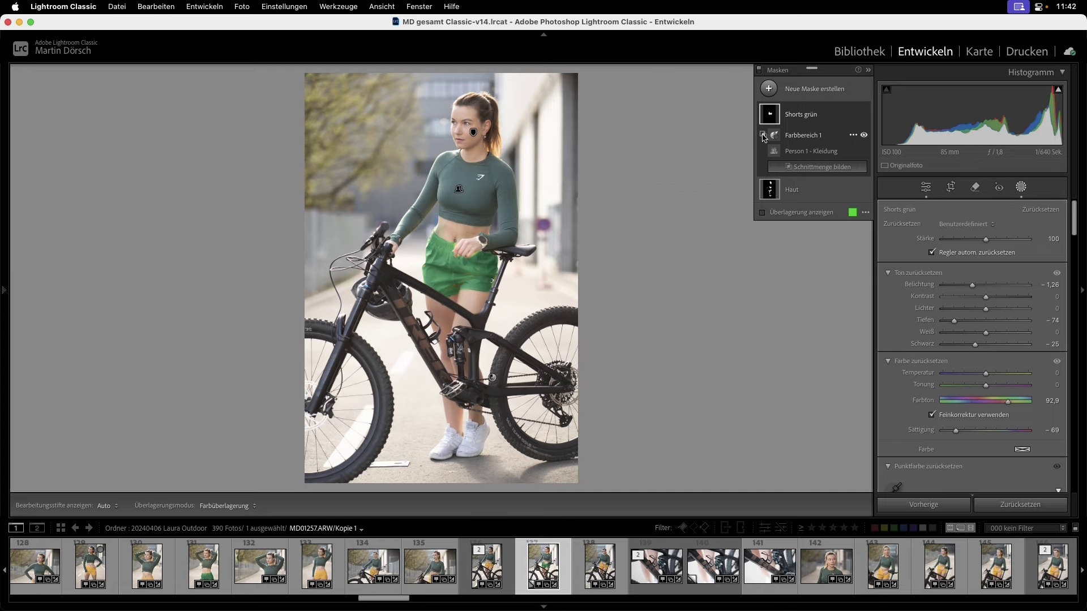
Open photo 117 of the riders on grass from the 20230714 folder in Develop
key("g")
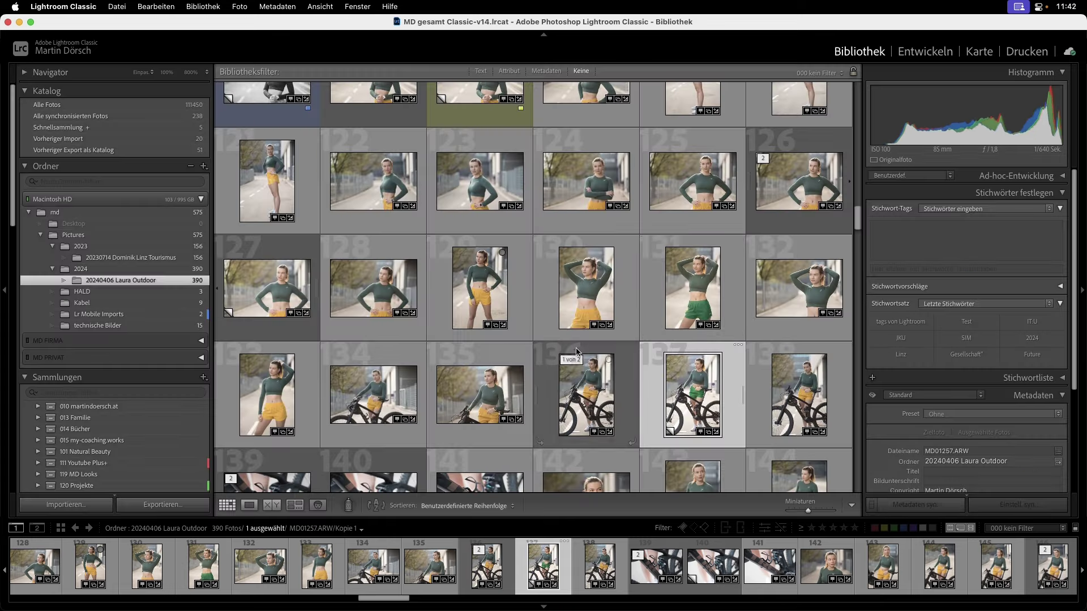
left_click(141, 251)
scroll(508, 349, "down", 3)
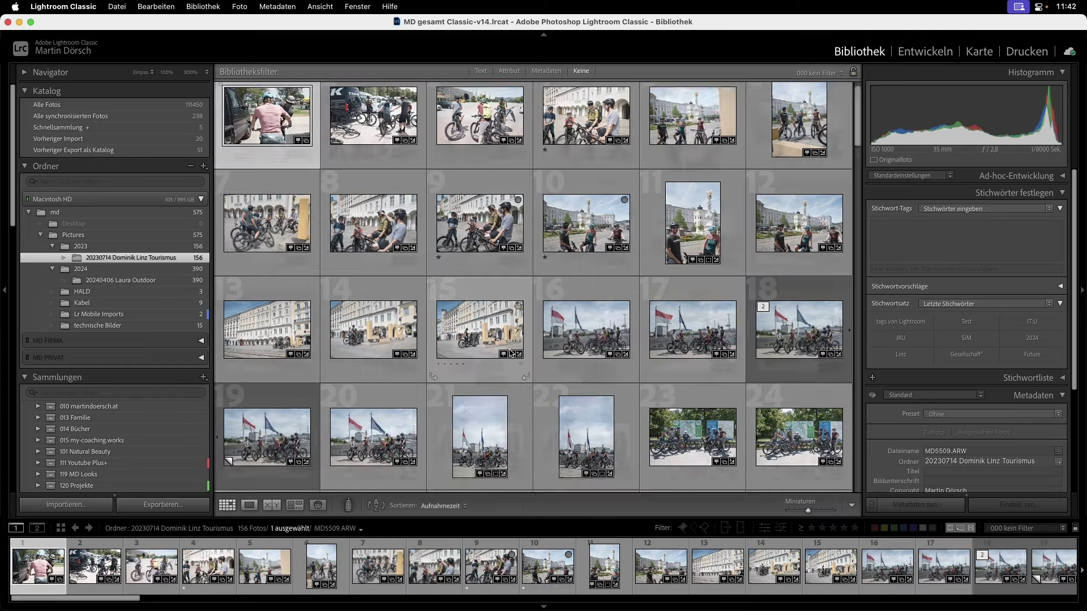
scroll(508, 349, "down", 10)
scroll(508, 348, "down", 5)
scroll(508, 349, "down", 3)
scroll(509, 349, "down", 4)
scroll(509, 349, "down", 1)
scroll(508, 348, "up", 1)
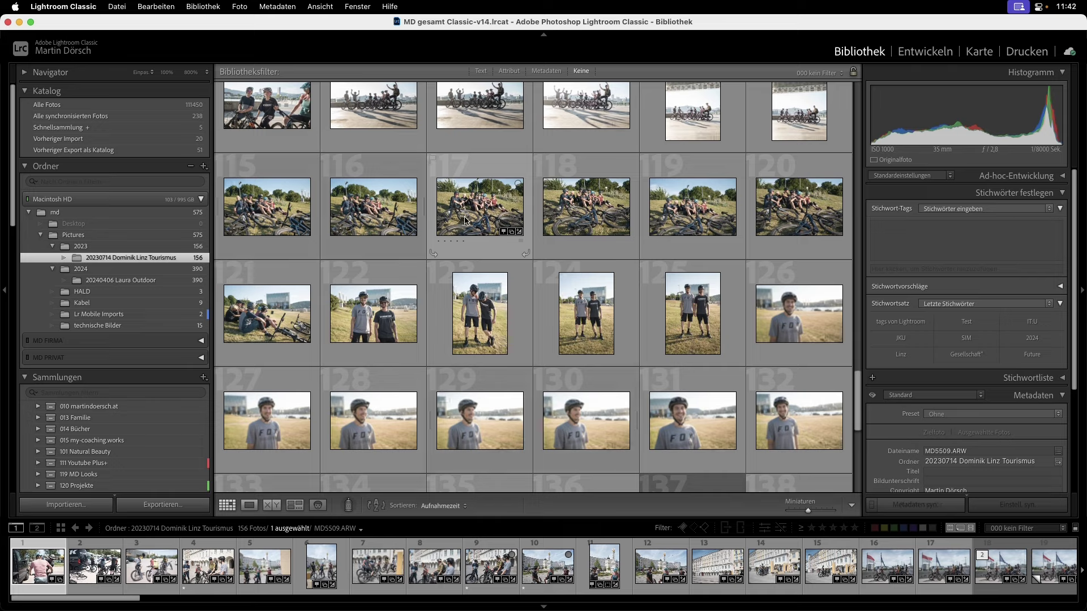
left_click(468, 222)
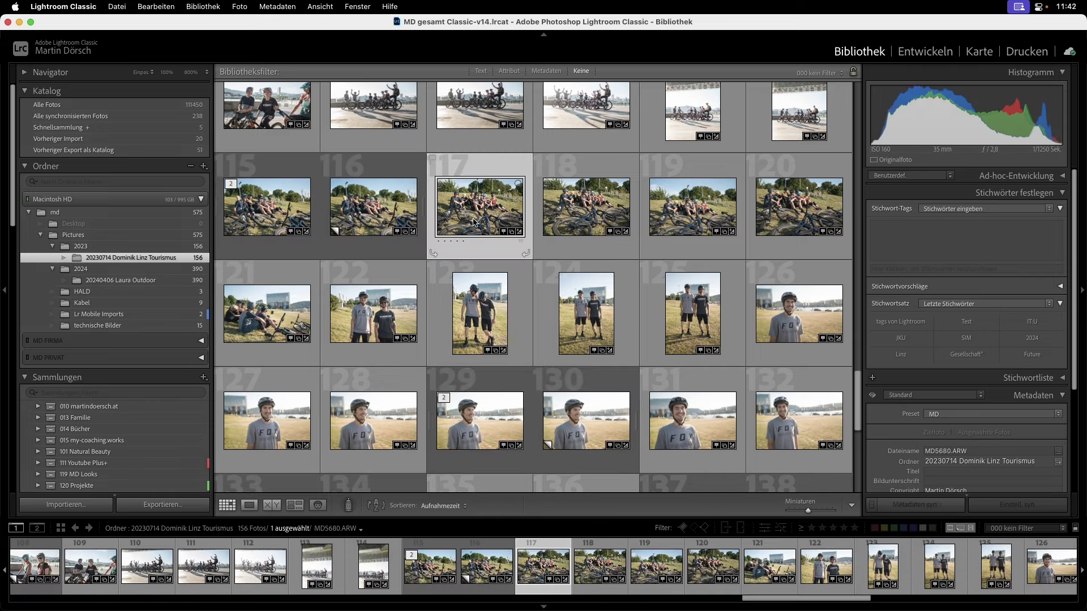
scroll(474, 232, "up", 1)
double_click(474, 245)
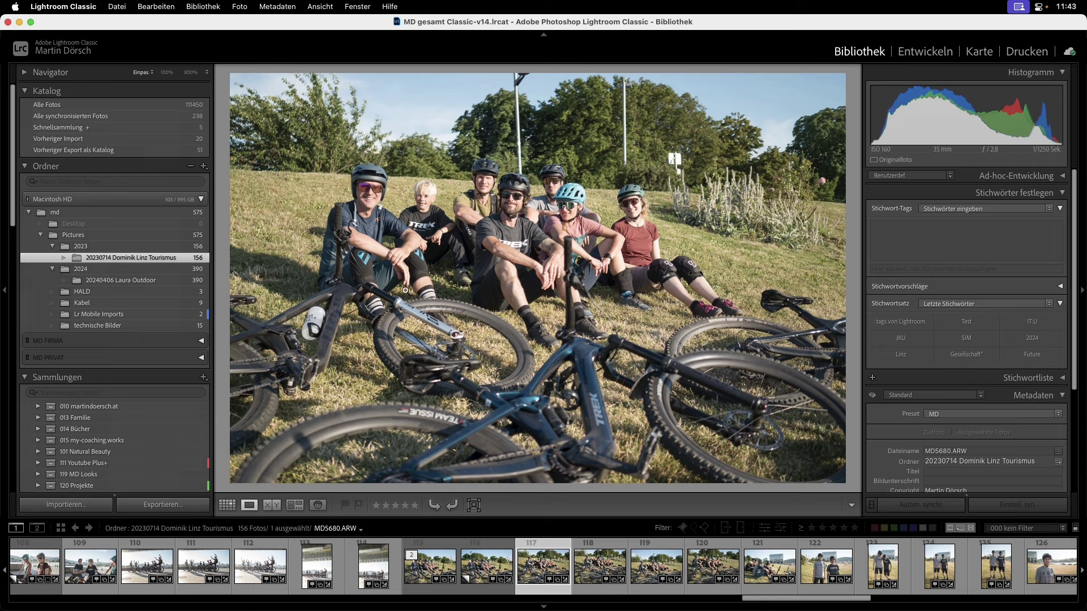
key("d")
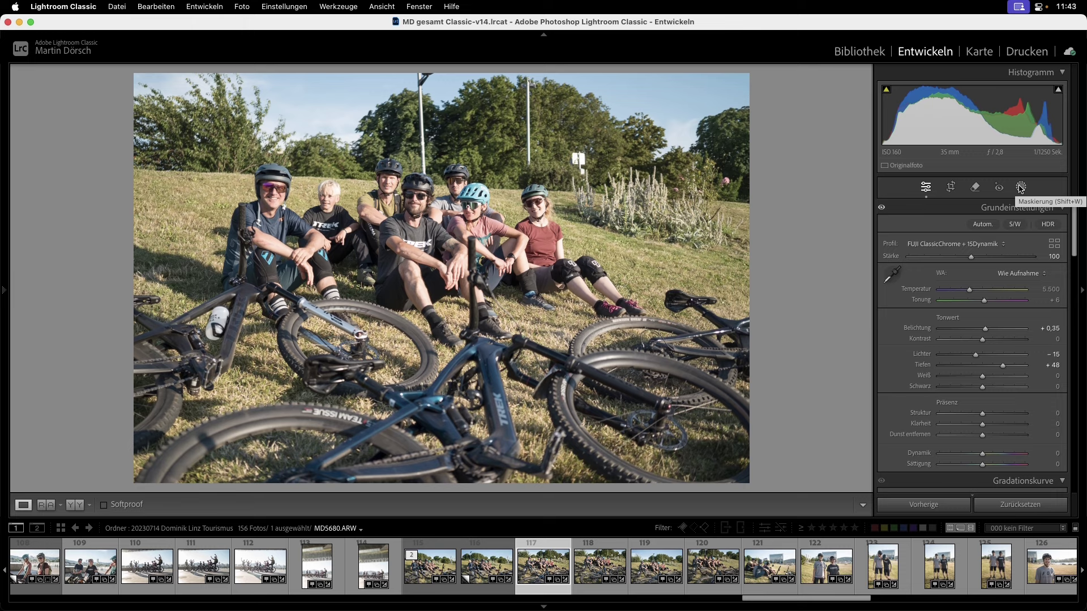
Create Maske 1 with an object selection brushed over the foreground bike frame
left_click(1021, 188)
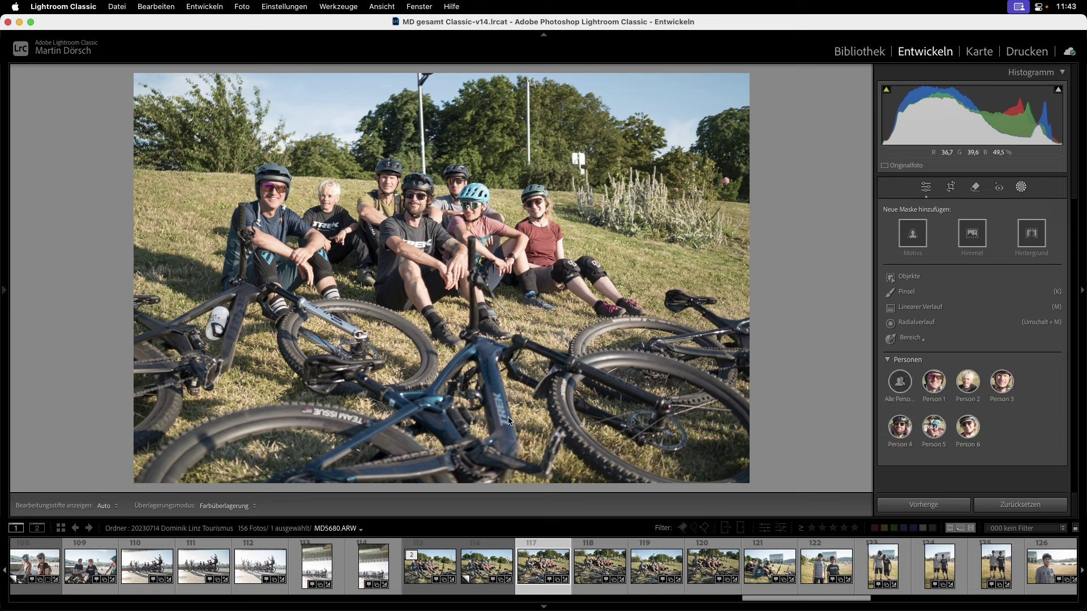
left_click(905, 277)
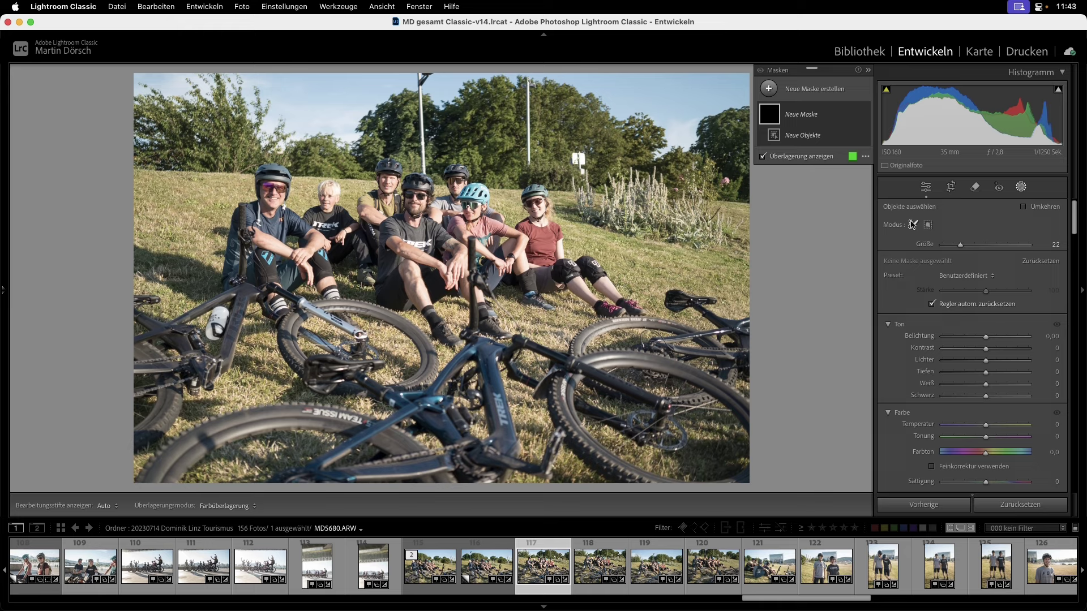
mouse_move(477, 342)
left_mouse_down()
mouse_move(390, 442)
mouse_move(464, 406)
left_mouse_up()
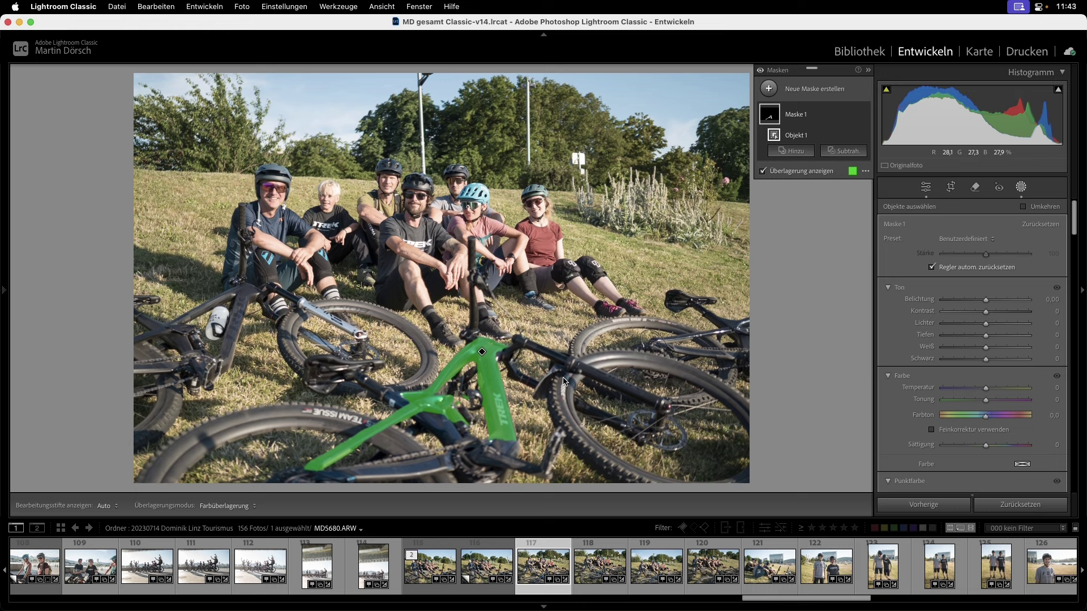
left_click(854, 135)
Replace Objekt 1 with a colour range sampled on the bike frame, refinement lowered to 12
left_click(879, 236)
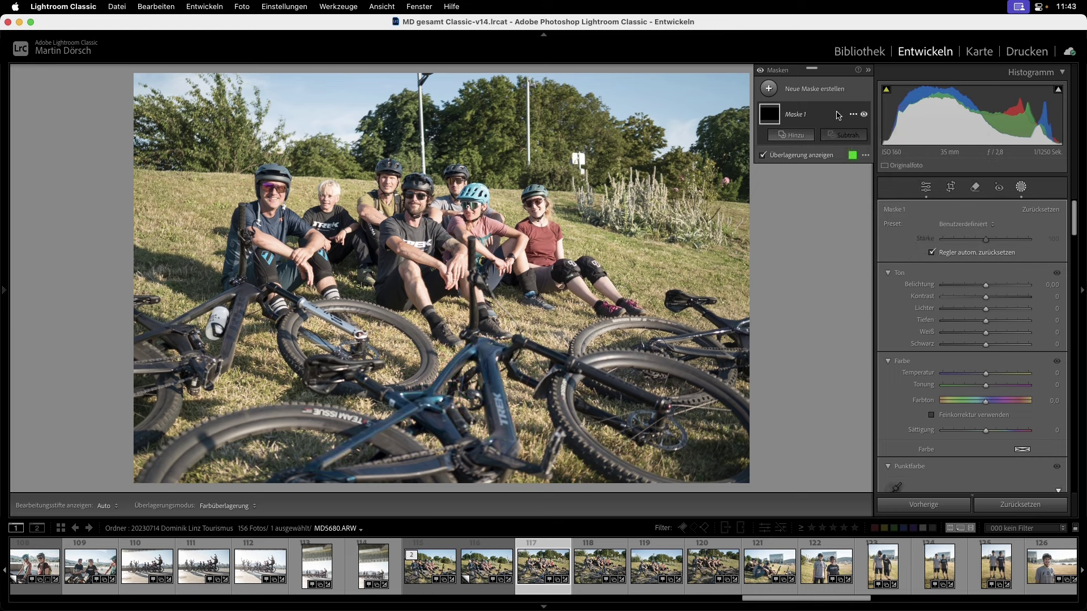
left_click(791, 136)
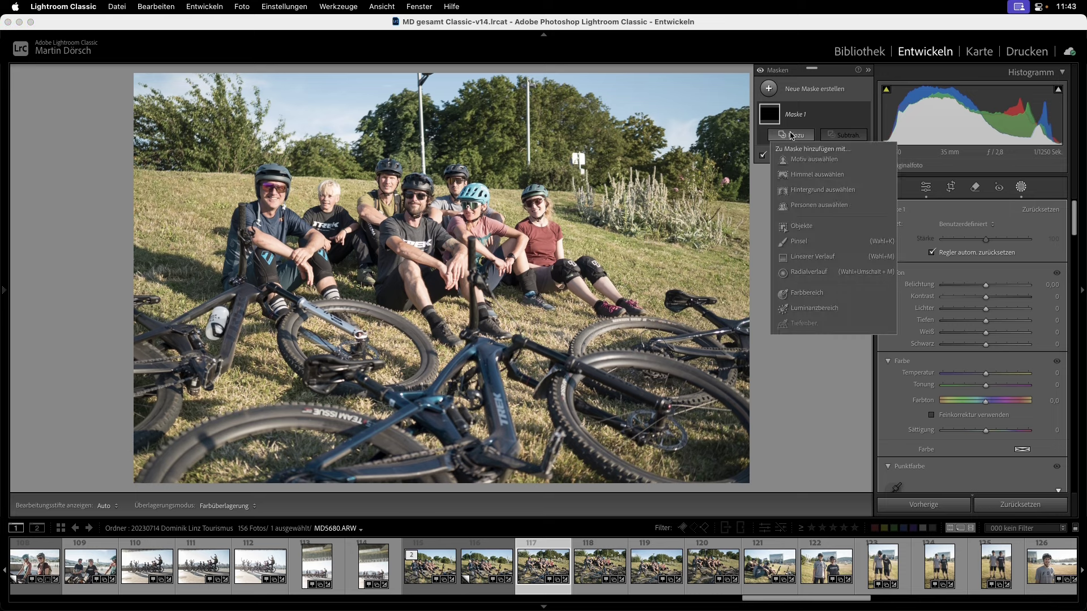
left_click(806, 293)
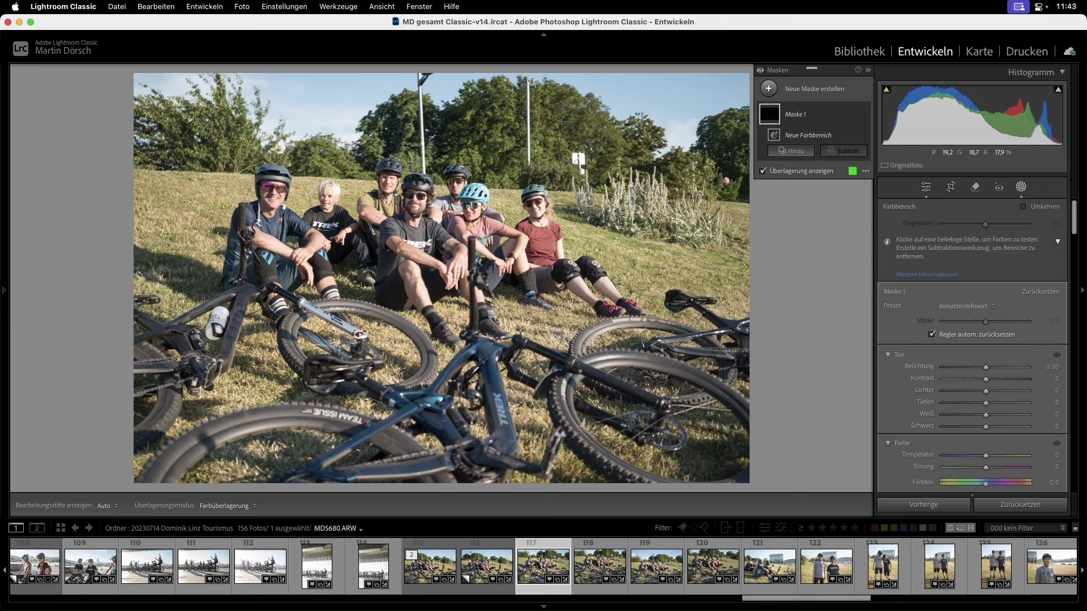
left_click_drag(481, 348, 491, 363)
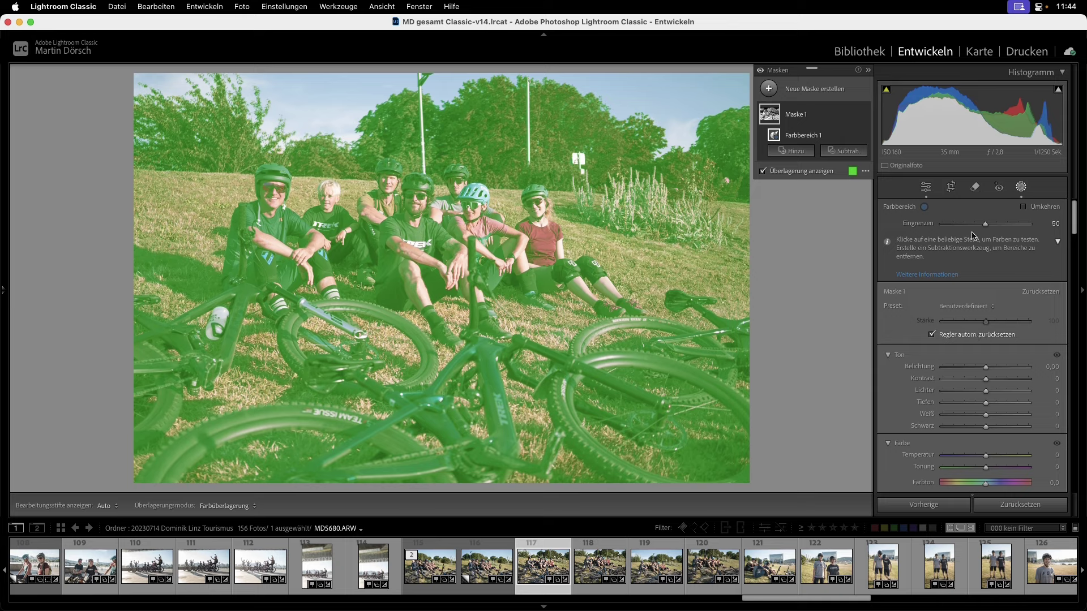
mouse_move(986, 225)
left_mouse_down()
mouse_move(942, 225)
mouse_move(1011, 225)
mouse_move(952, 226)
left_mouse_up()
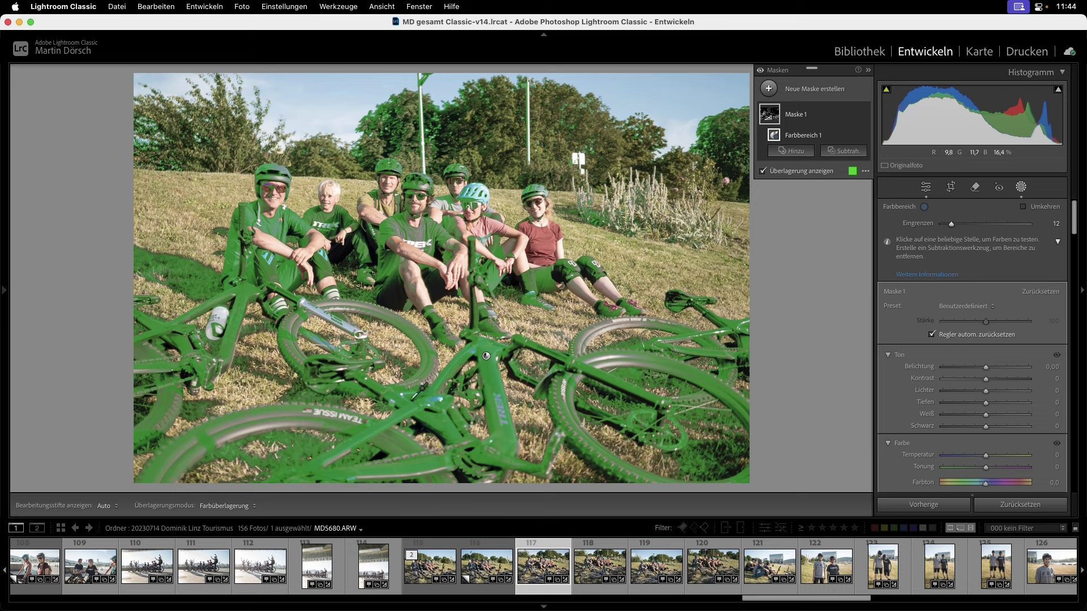
Intersect the colour range with a brush painted along the foreground bike frame, erasing spill
left_click(816, 152, "alt")
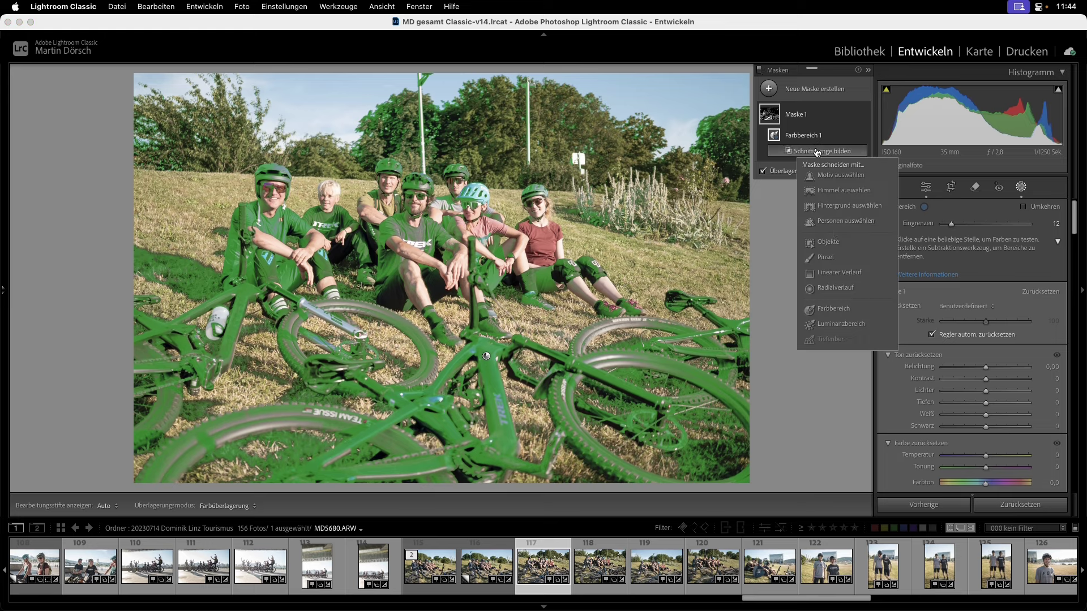
left_click(827, 257)
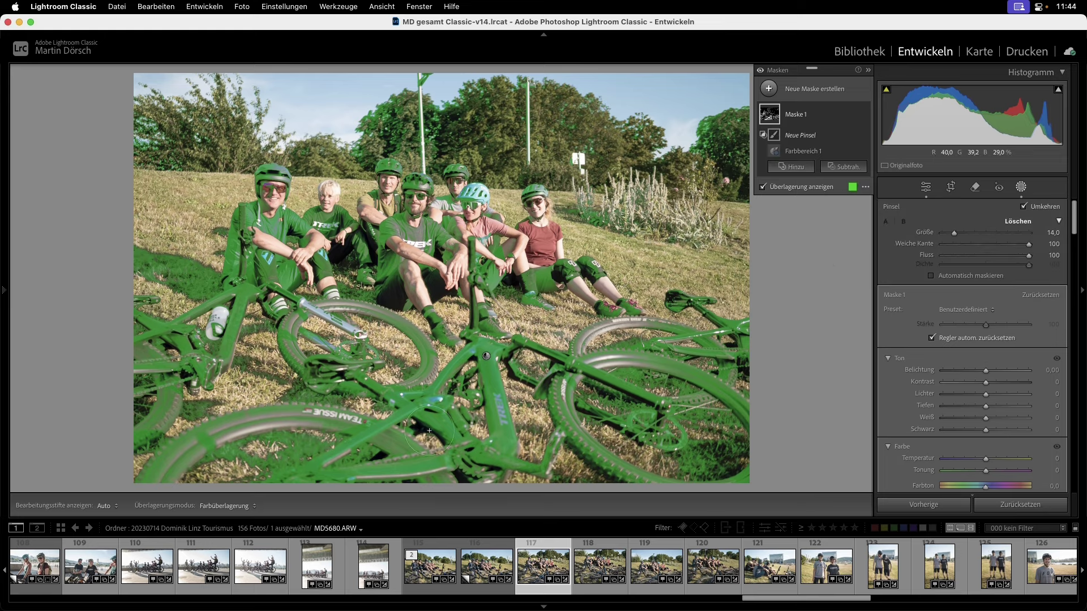
mouse_move(431, 405)
left_mouse_down()
mouse_move(500, 420)
mouse_move(392, 429)
mouse_move(464, 479)
left_mouse_up()
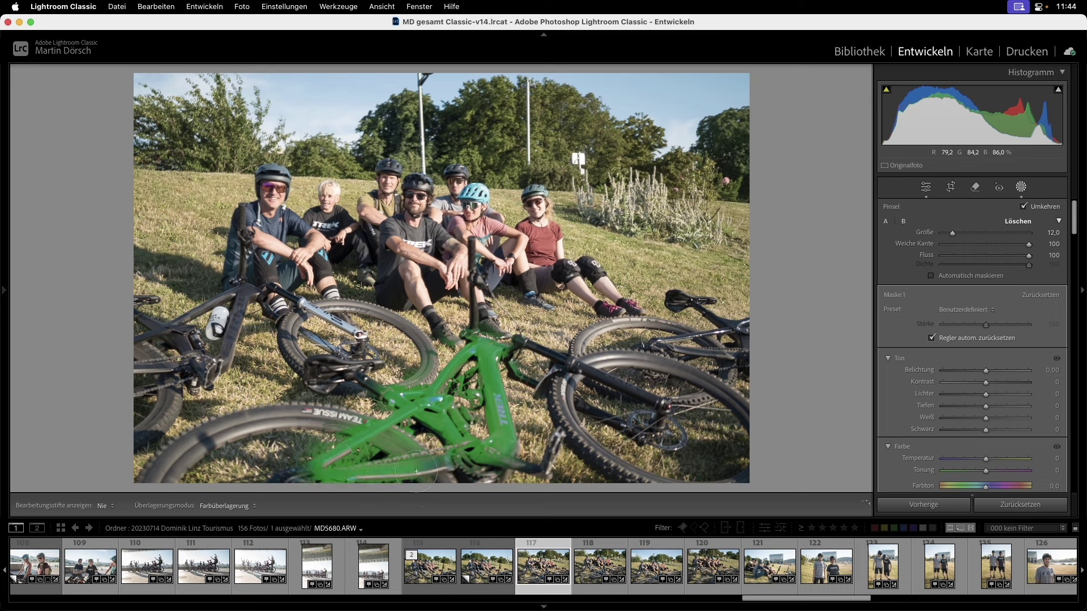
key("alt")
scroll(417, 402, "down", 5)
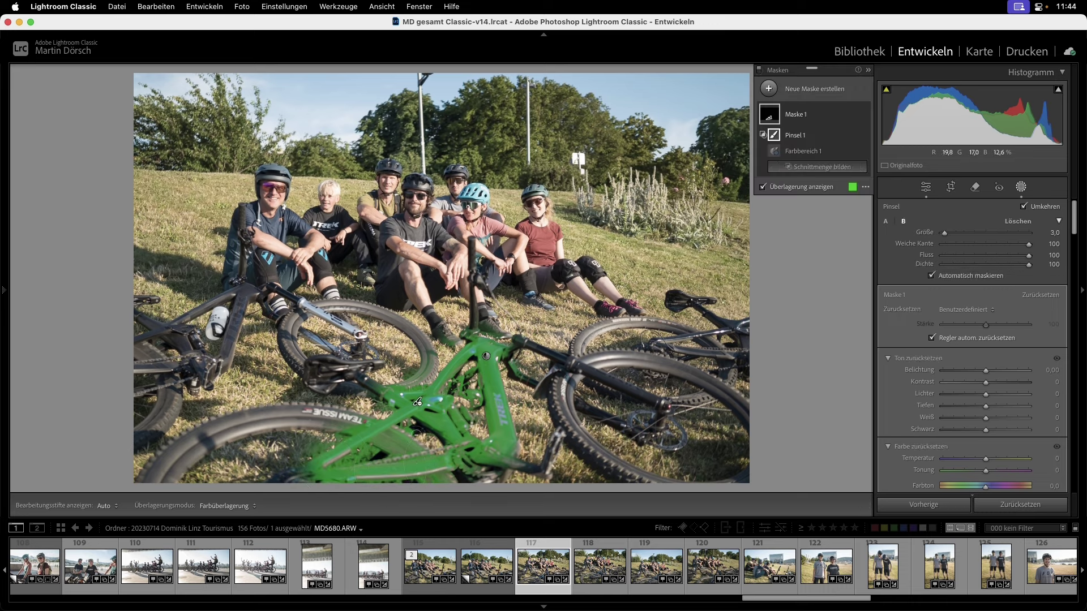
Shift the masked foreground bike frame's hue to about 118
key("h")
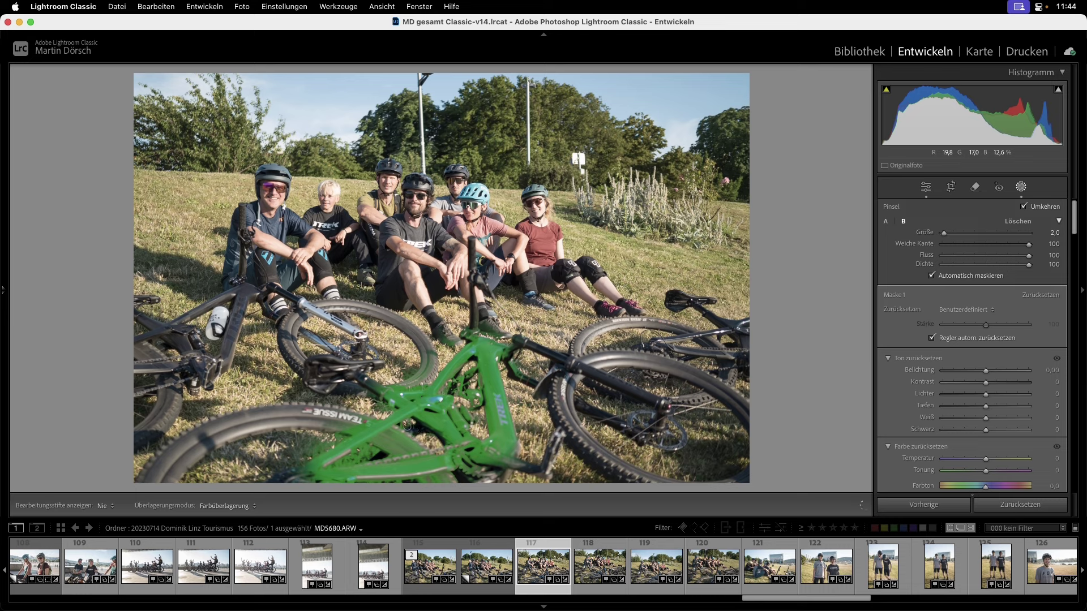
key("h")
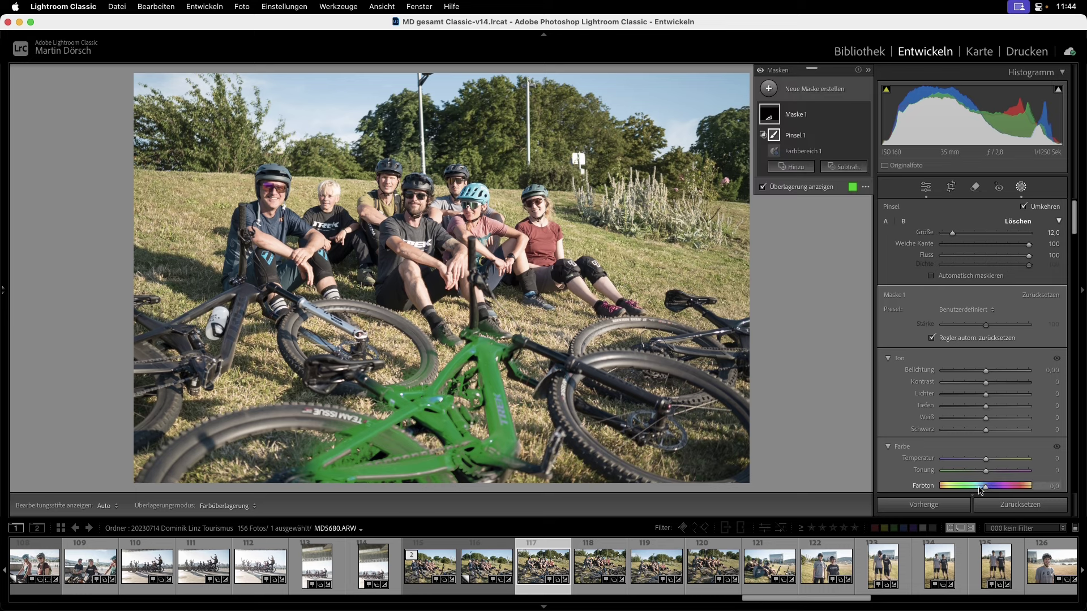
left_click_drag(981, 490, 1013, 485)
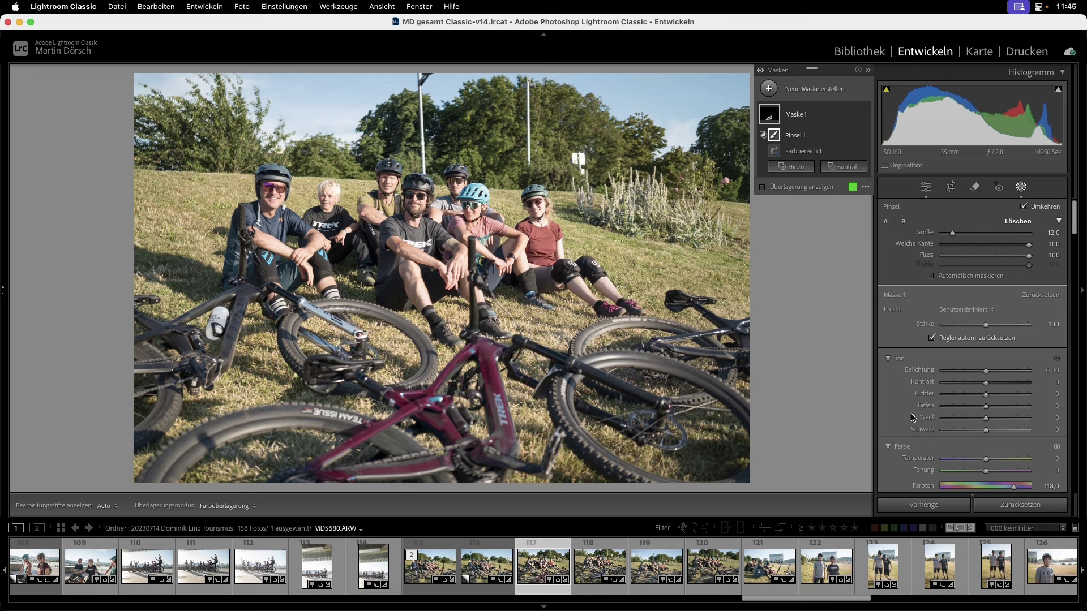
mouse_move(798, 114)
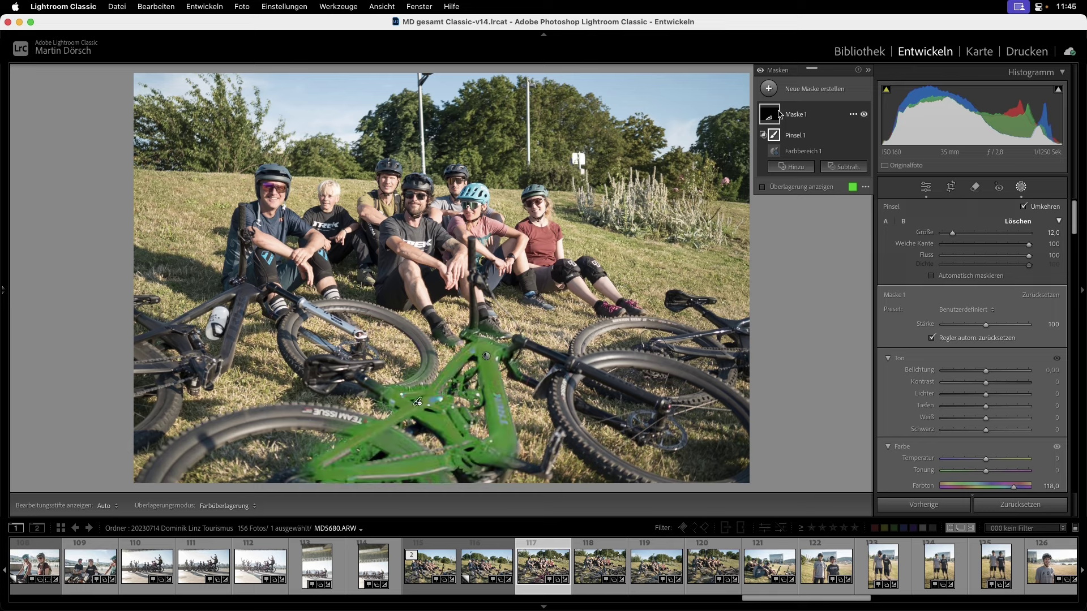
Show the 20240406 Laura Outdoor folder in the Library grid and scroll through its photos
key("g")
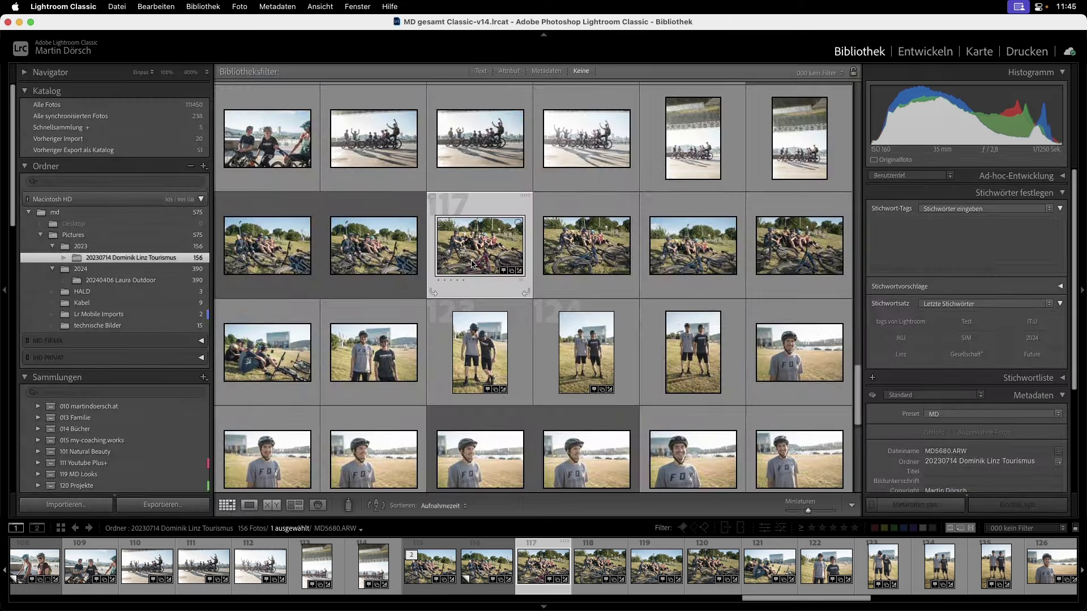
left_click(136, 281)
scroll(553, 330, "down", 5)
scroll(552, 330, "down", 5)
scroll(553, 330, "down", 5)
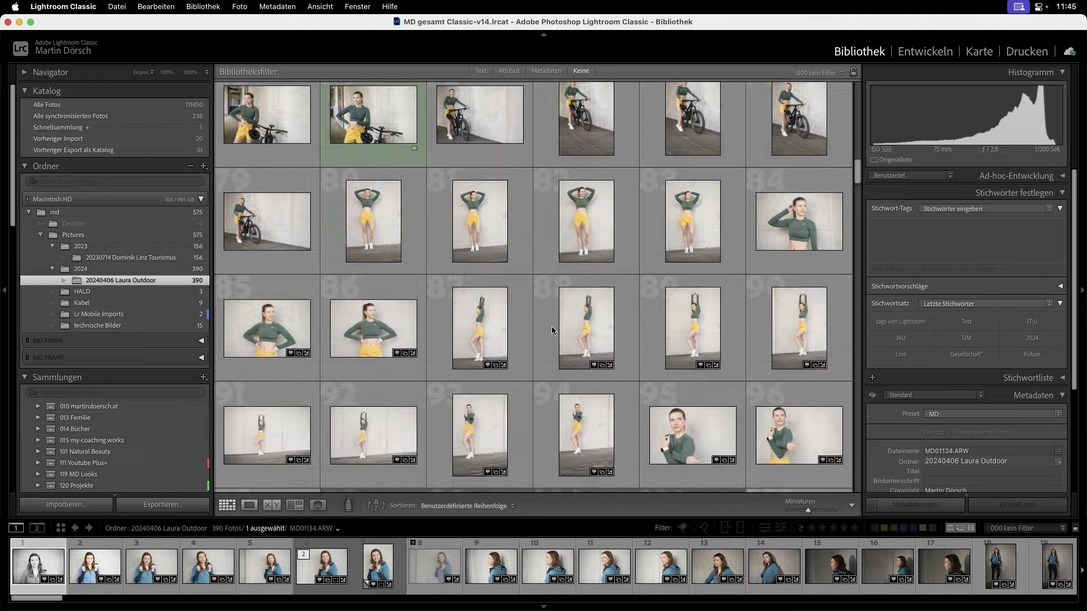
scroll(552, 330, "down", 5)
scroll(552, 330, "down", 5)
scroll(552, 330, "down", 2)
scroll(552, 330, "down", 3)
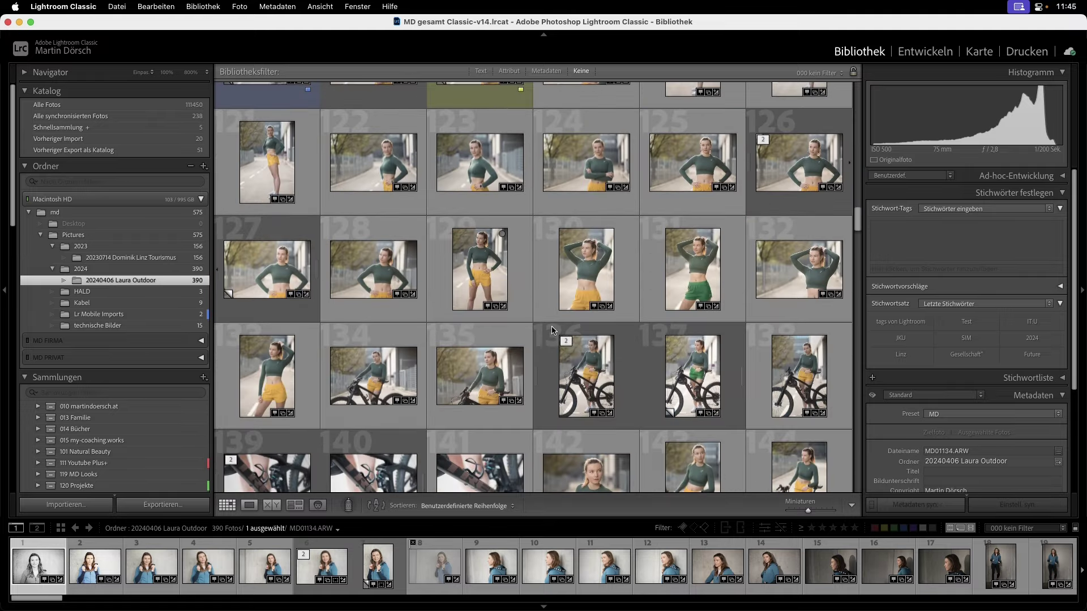
scroll(552, 329, "down", 2)
scroll(552, 326, "down", 5)
scroll(552, 327, "down", 5)
scroll(552, 328, "down", 5)
scroll(552, 329, "down", 6)
scroll(552, 327, "down", 6)
scroll(552, 326, "down", 6)
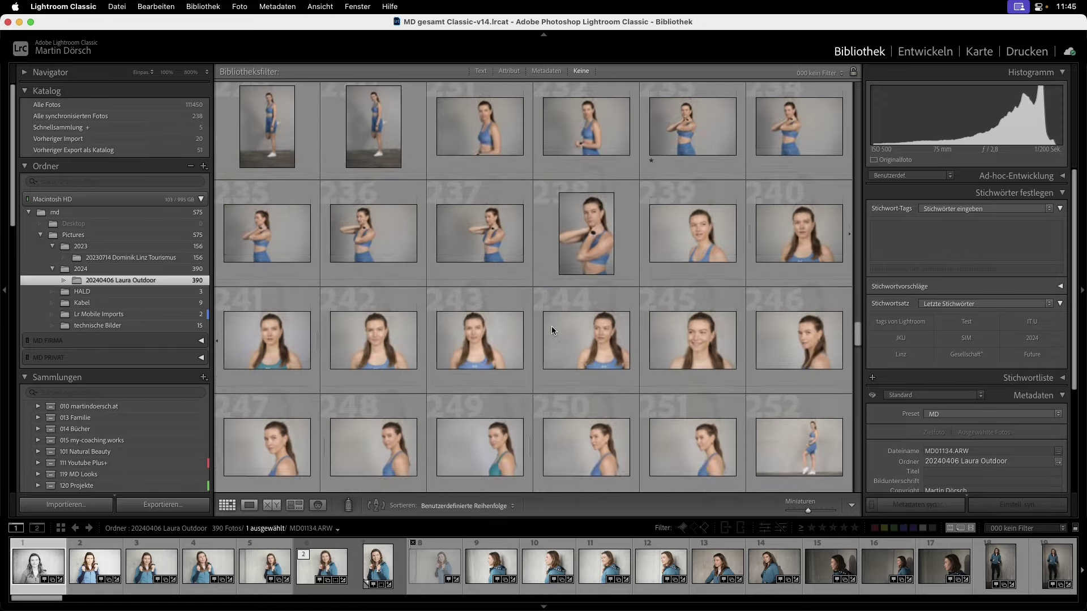
scroll(551, 326, "down", 6)
scroll(551, 326, "down", 5)
scroll(552, 326, "up", 4)
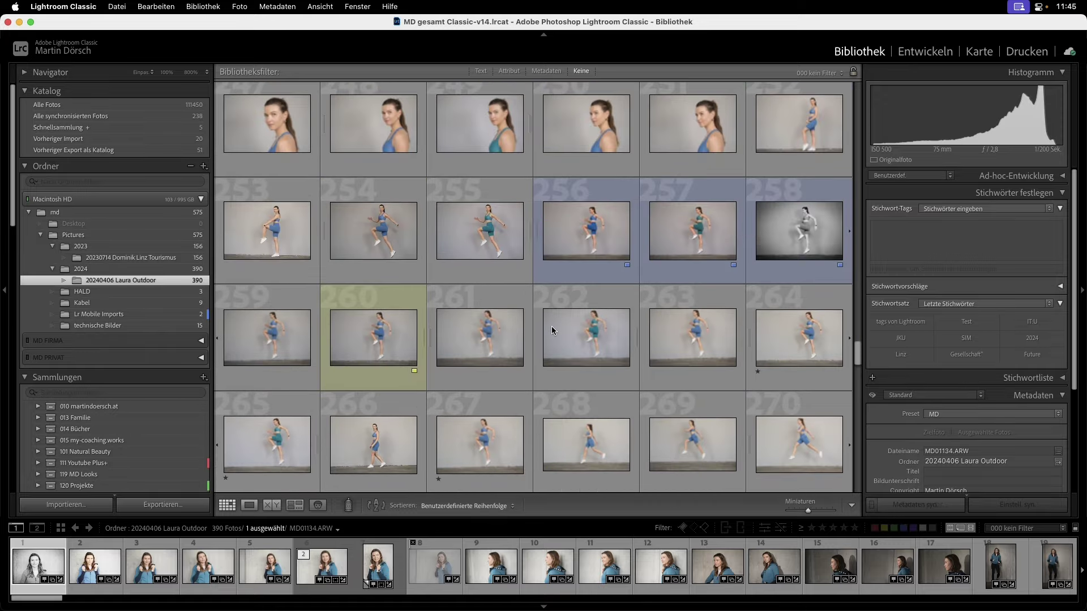
scroll(533, 355, "down", 6)
scroll(534, 354, "down", 5)
scroll(533, 354, "up", 3)
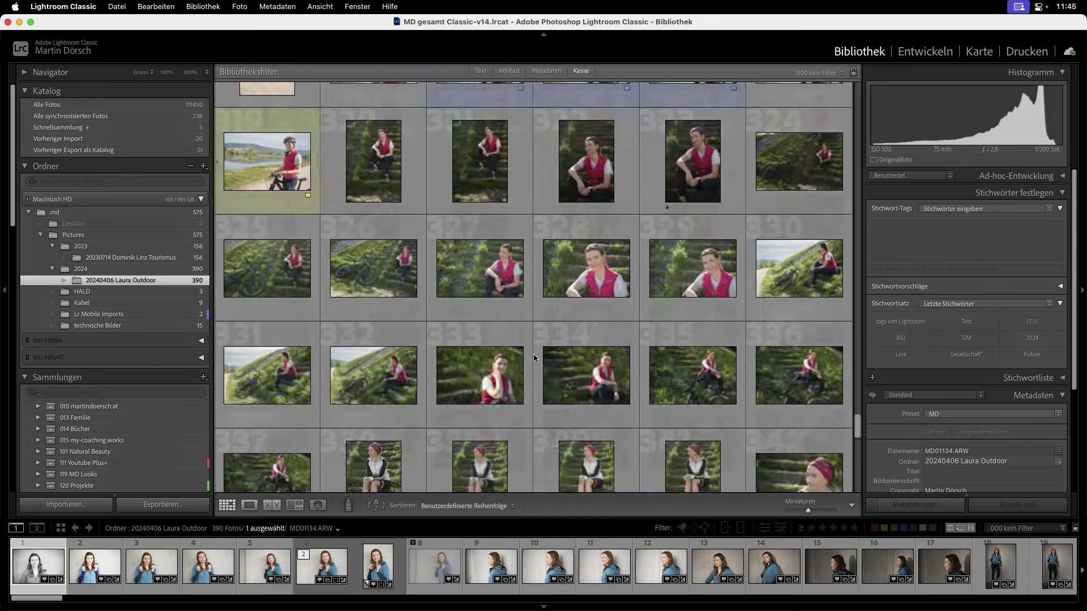
scroll(533, 354, "up", 1)
scroll(443, 318, "down", 5)
scroll(442, 318, "down", 2)
scroll(443, 318, "down", 2)
scroll(443, 318, "up", 3)
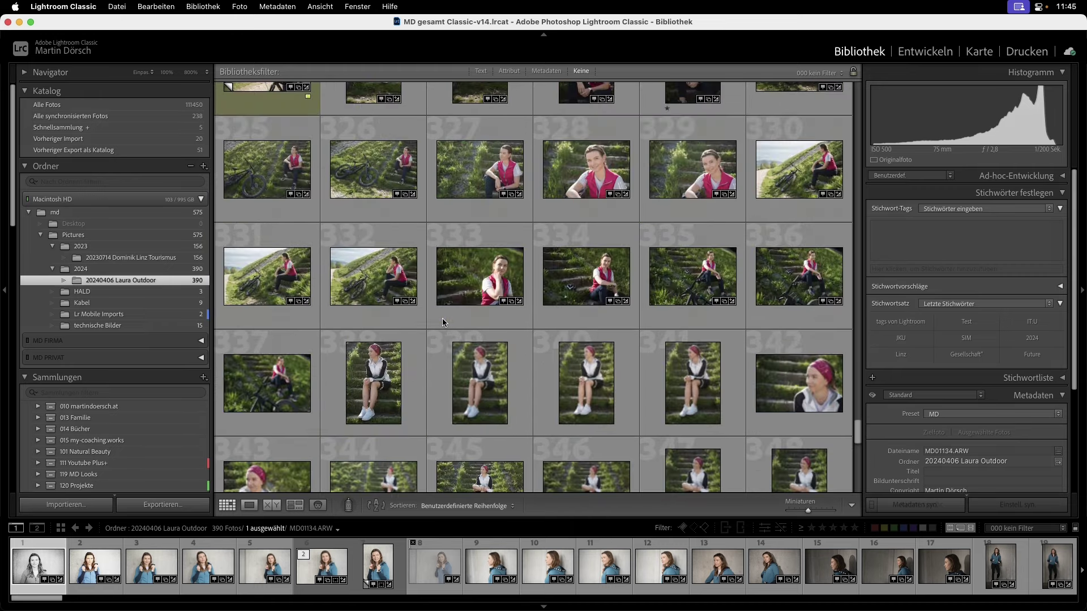
scroll(443, 318, "up", 1)
scroll(443, 318, "up", 2)
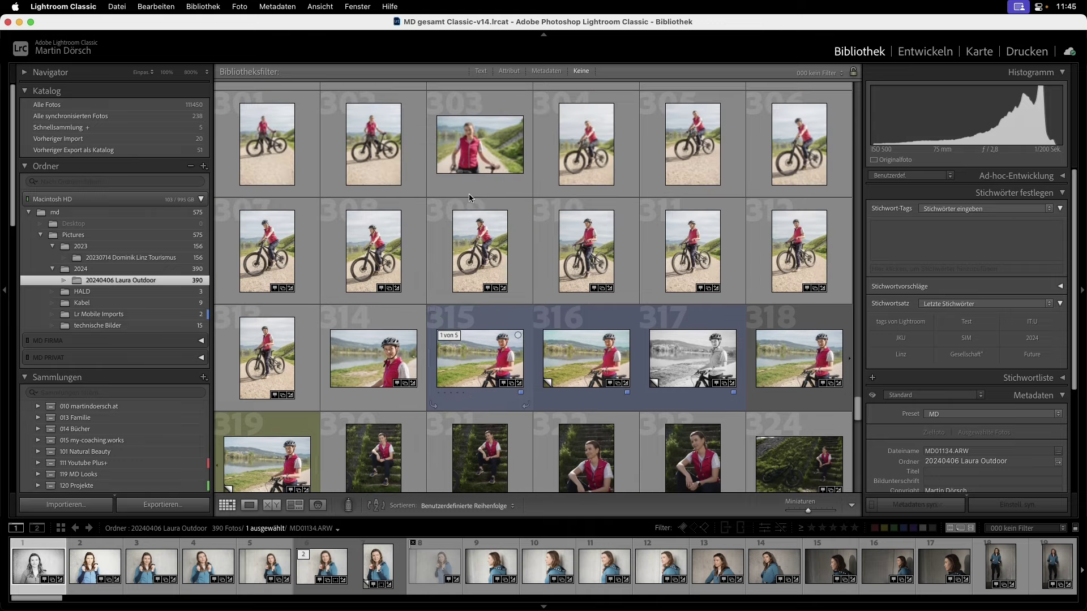
scroll(474, 249, "up", 2)
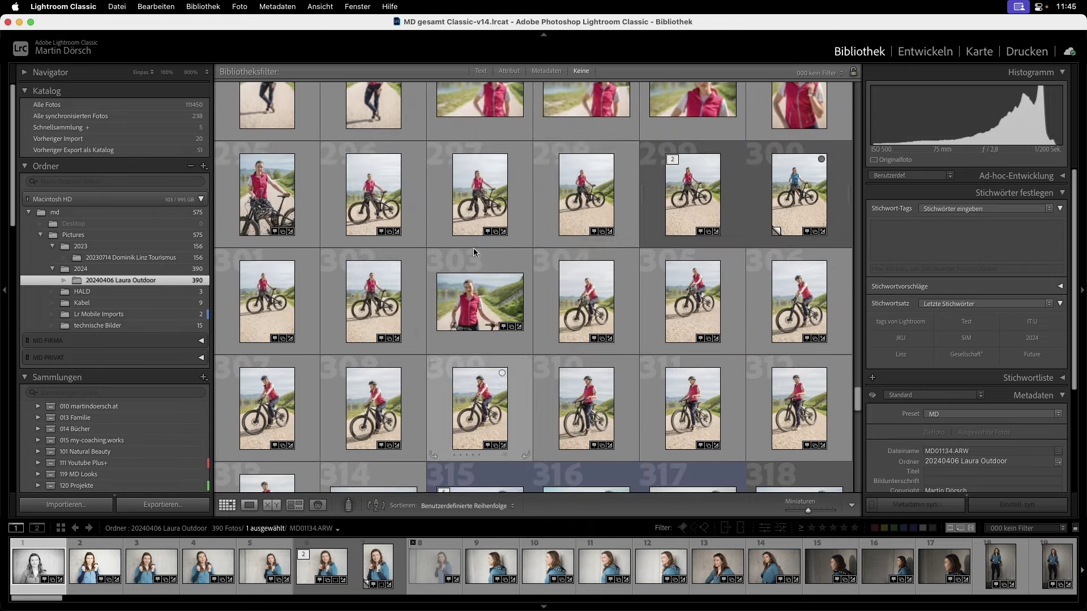
Select photo 302 of the woman standing beside her bike
double_click(820, 187)
double_click(820, 185)
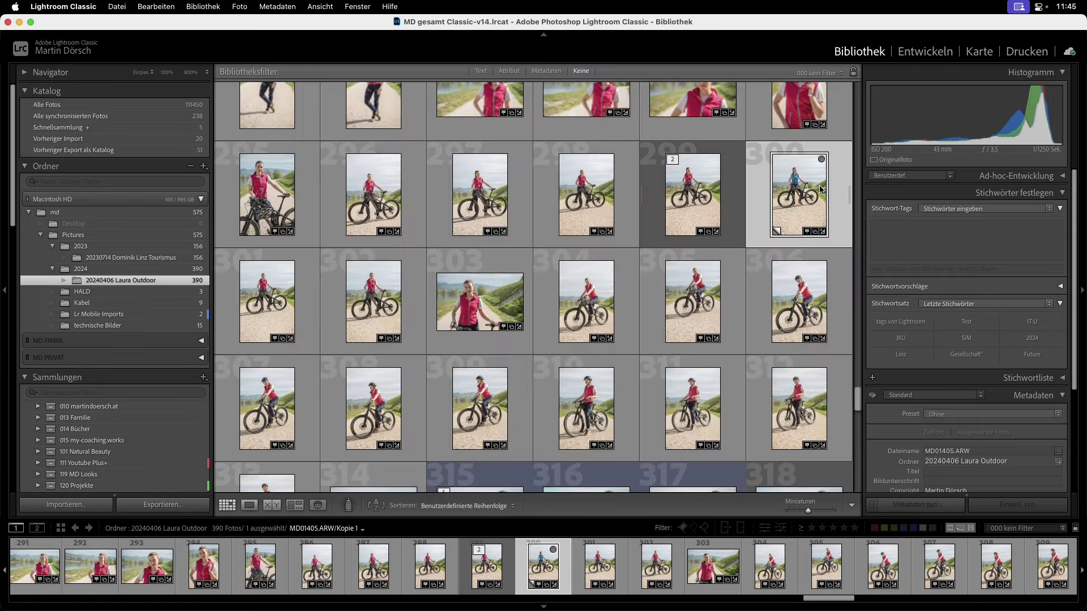
left_click(379, 291)
In Develop, create a colour range mask sampled on the vest, slightly narrowed
key("d")
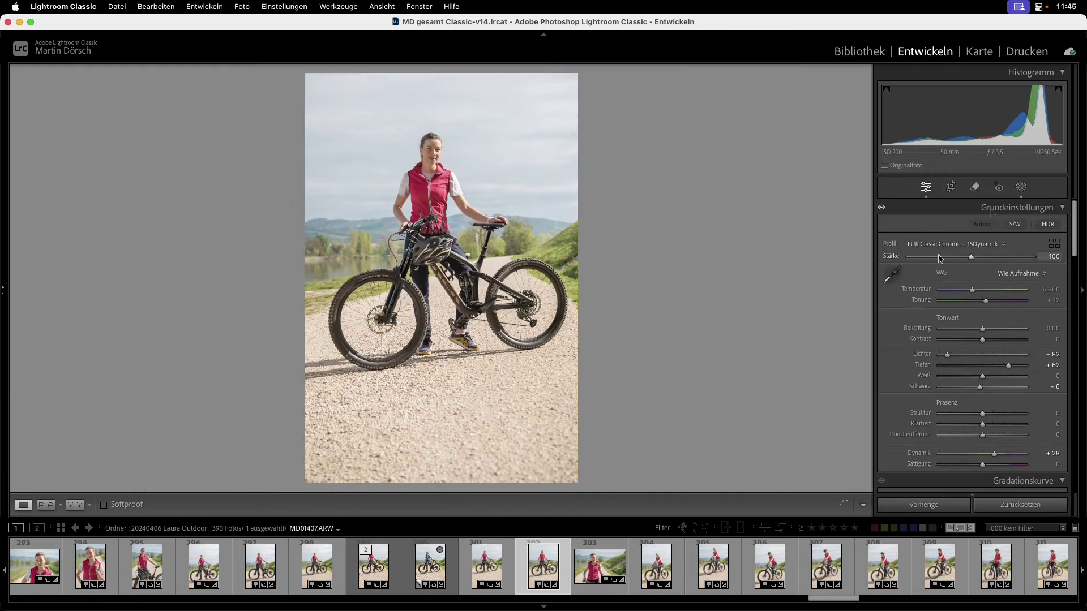
left_click(1023, 188)
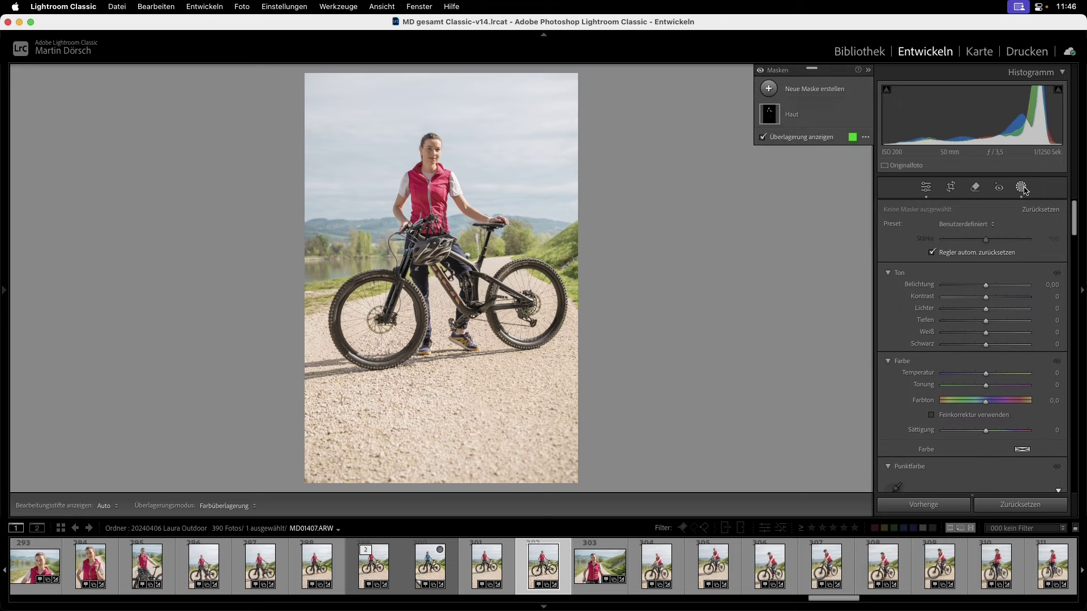
left_click(787, 91)
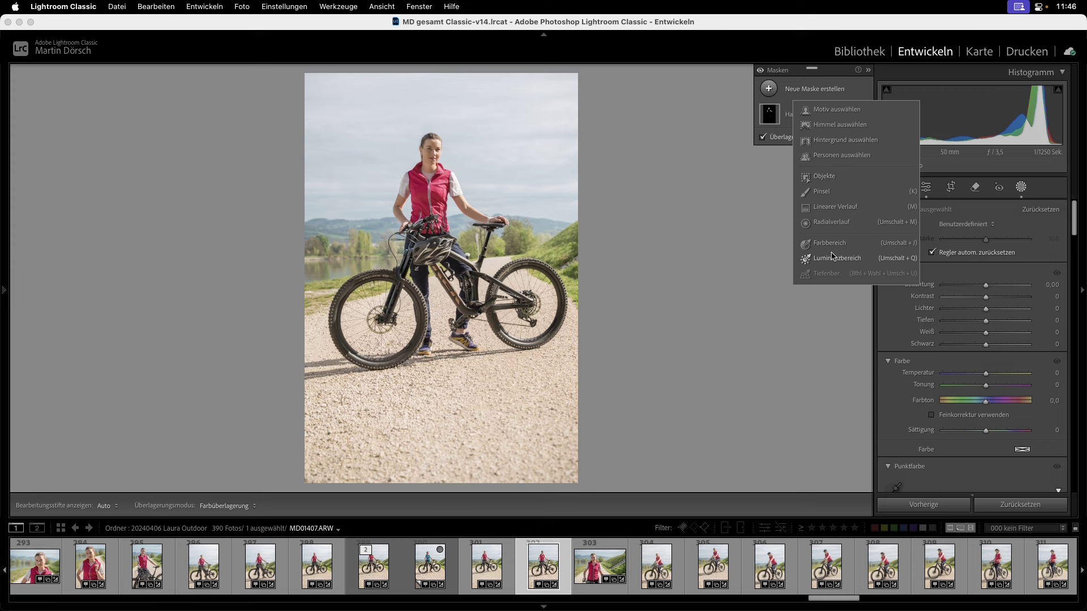
left_click(829, 243)
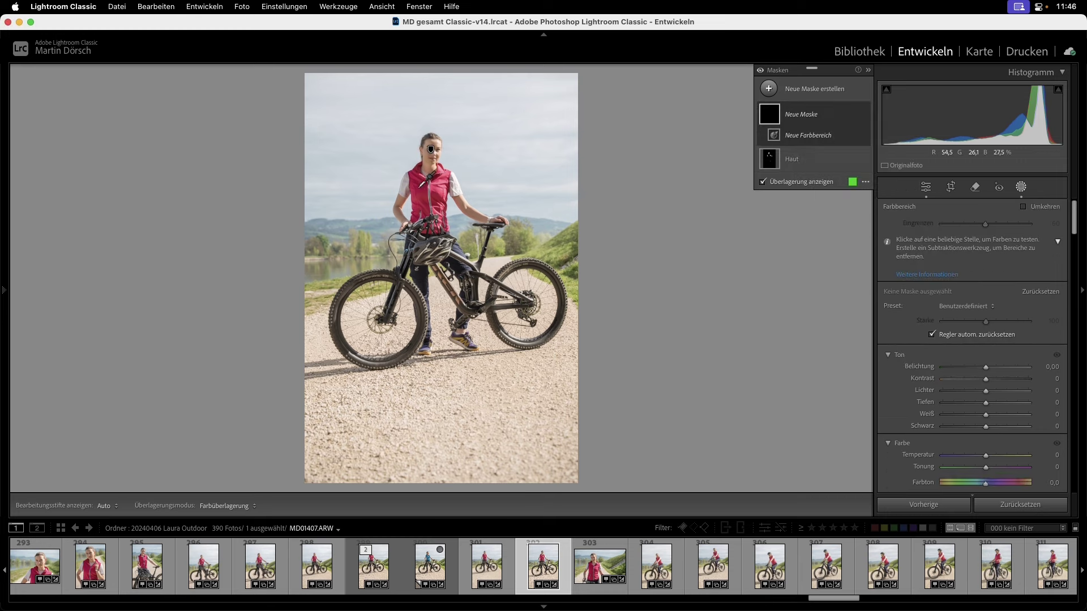
left_click(422, 196)
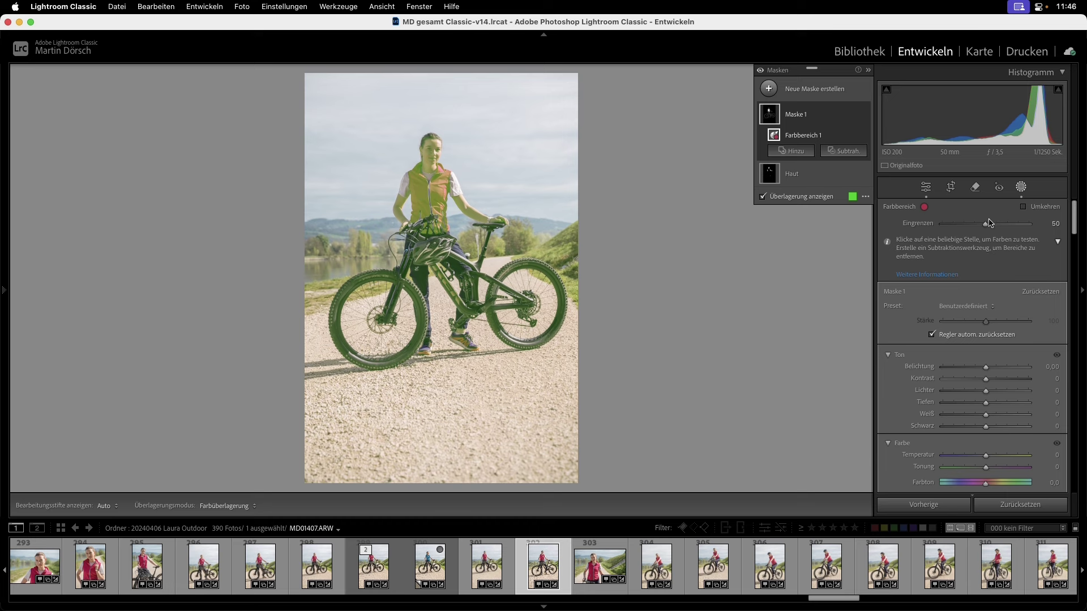
left_click_drag(985, 224, 978, 225)
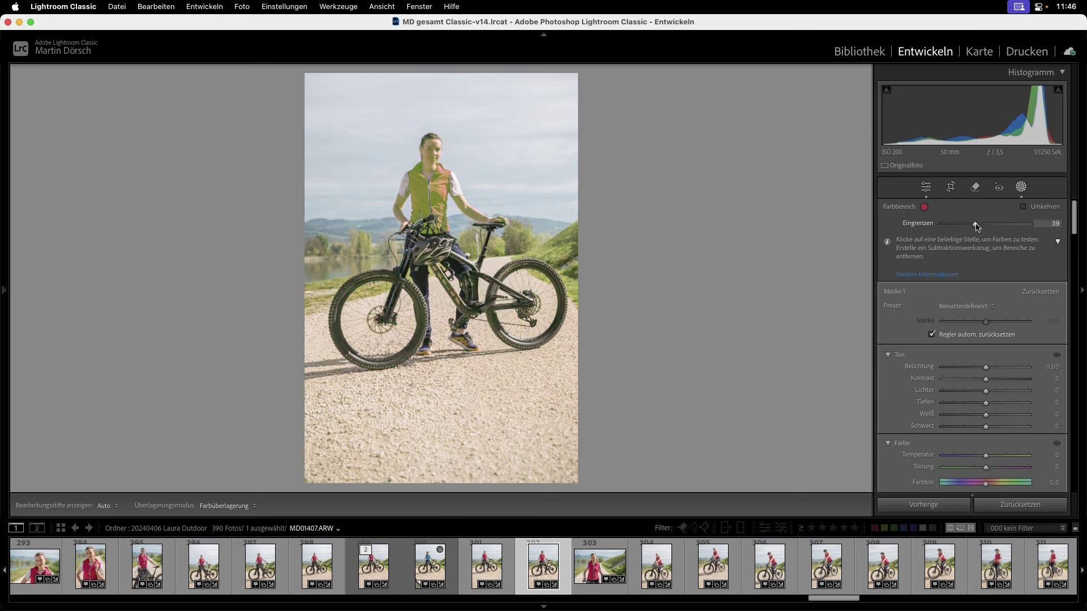
left_click(443, 186)
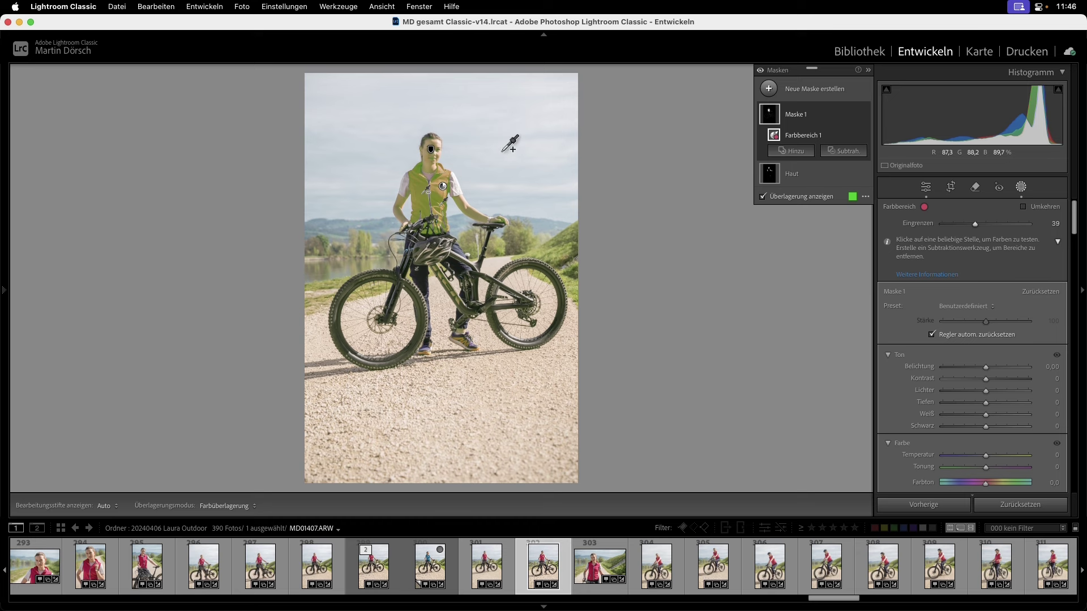
Set the mask's Hue to −41.9, Saturation to −16 and Blacks to −37
left_click_drag(985, 483, 1015, 481)
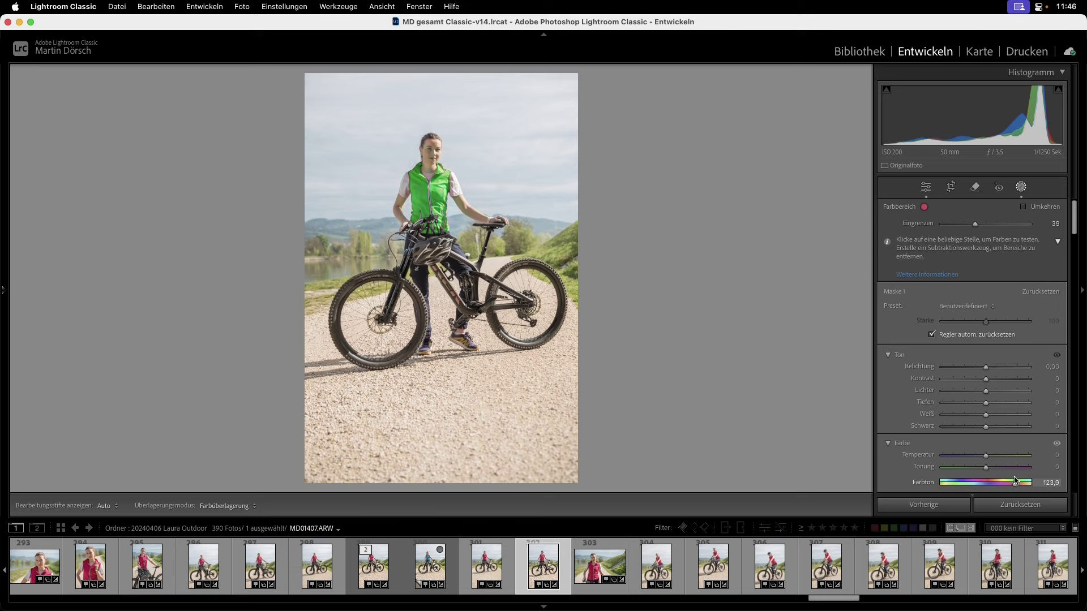
left_click_drag(1014, 480, 975, 480)
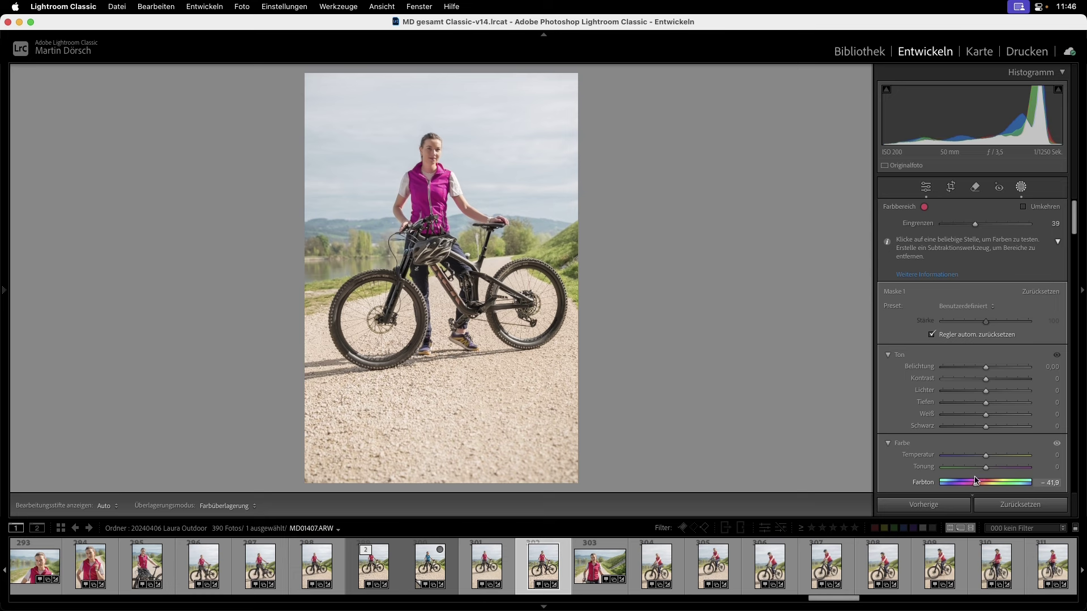
scroll(985, 447, "down", 3)
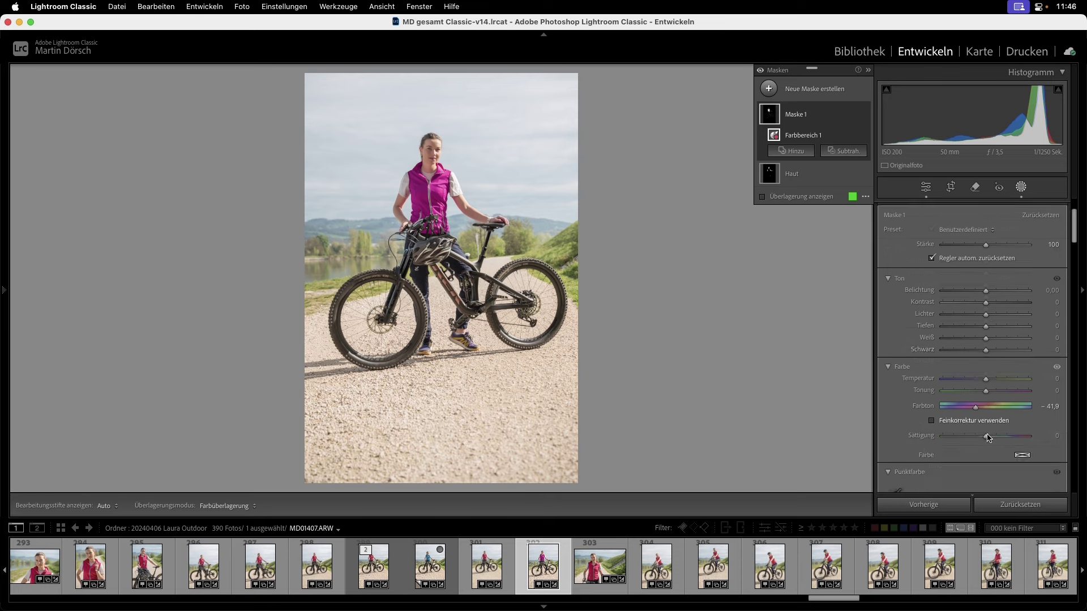
left_click_drag(988, 436, 979, 436)
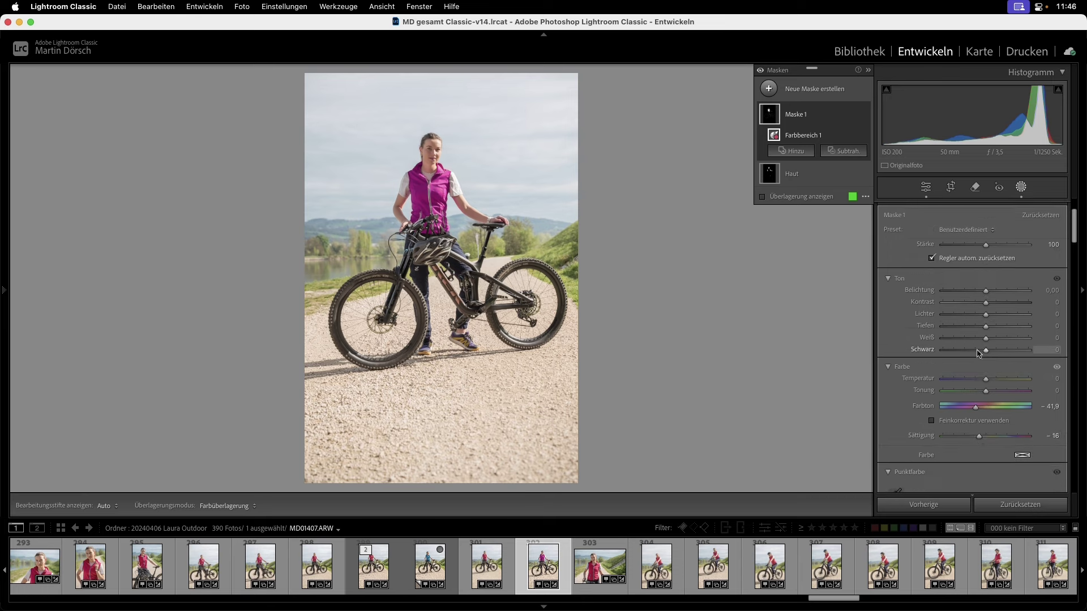
left_click_drag(979, 352, 970, 354)
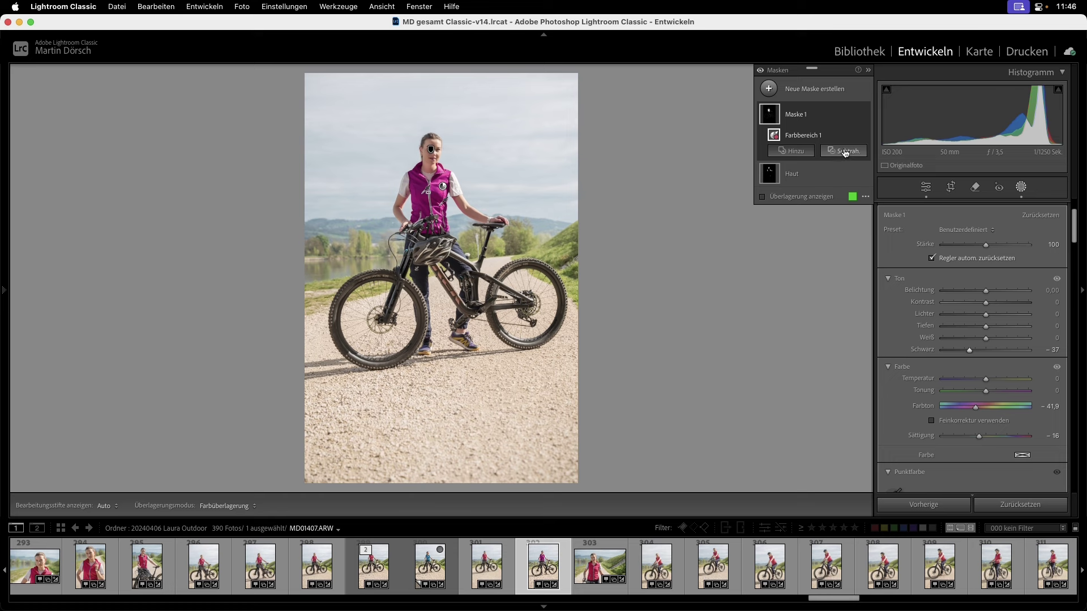
Subtract Person 1's face skin and body skin from the vest mask
left_click(846, 153)
left_click(856, 225)
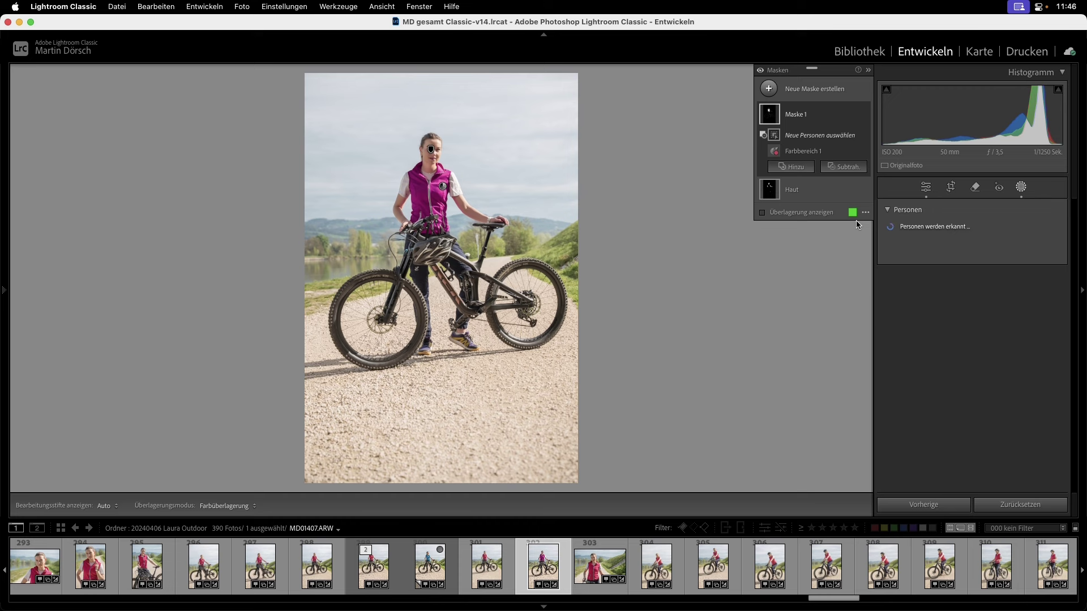
left_click(906, 232)
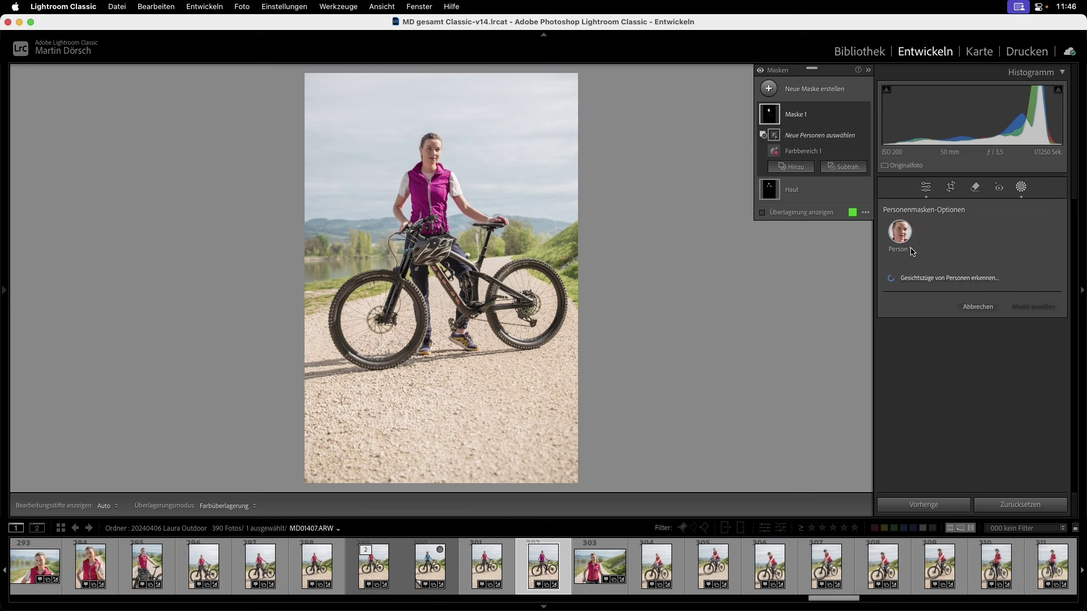
left_click(904, 297)
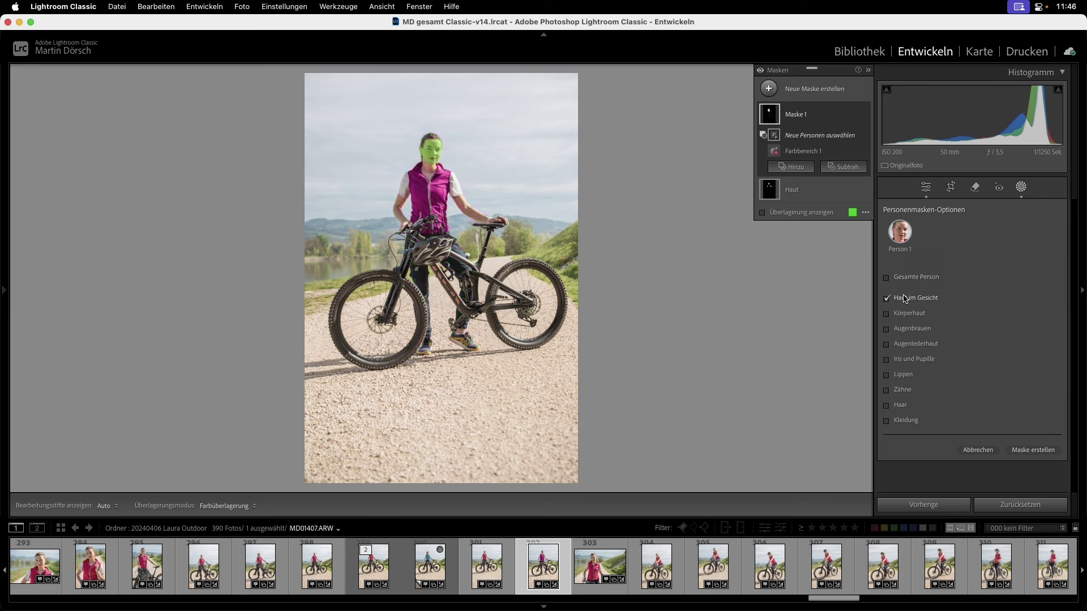
left_click(1030, 449)
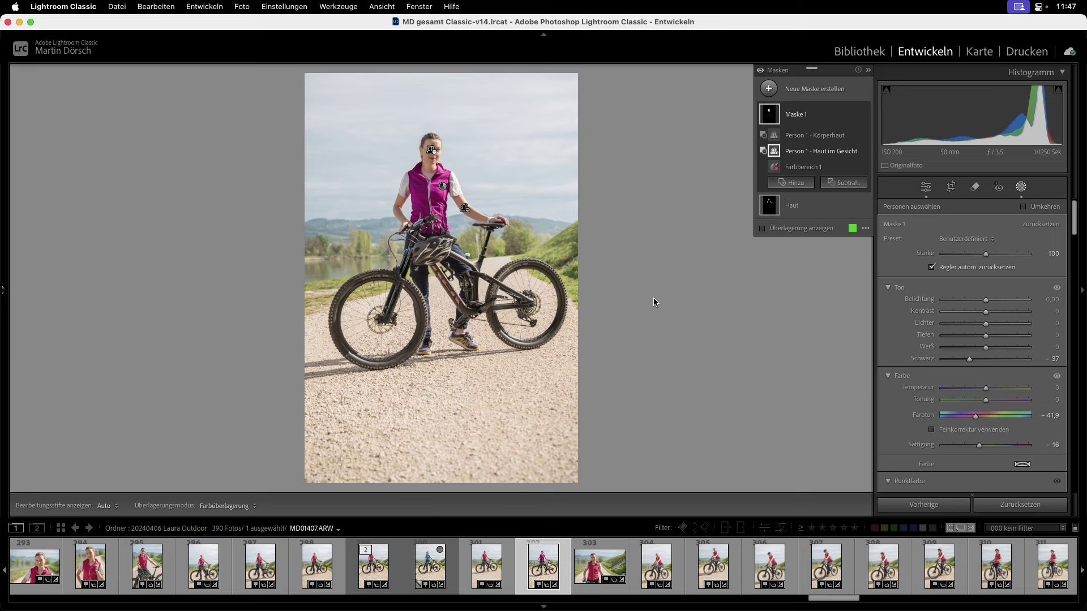
Zoom in on the woman's face and neck and toggle the recolour to compare
left_click(427, 165)
left_click_drag(474, 201, 414, 340)
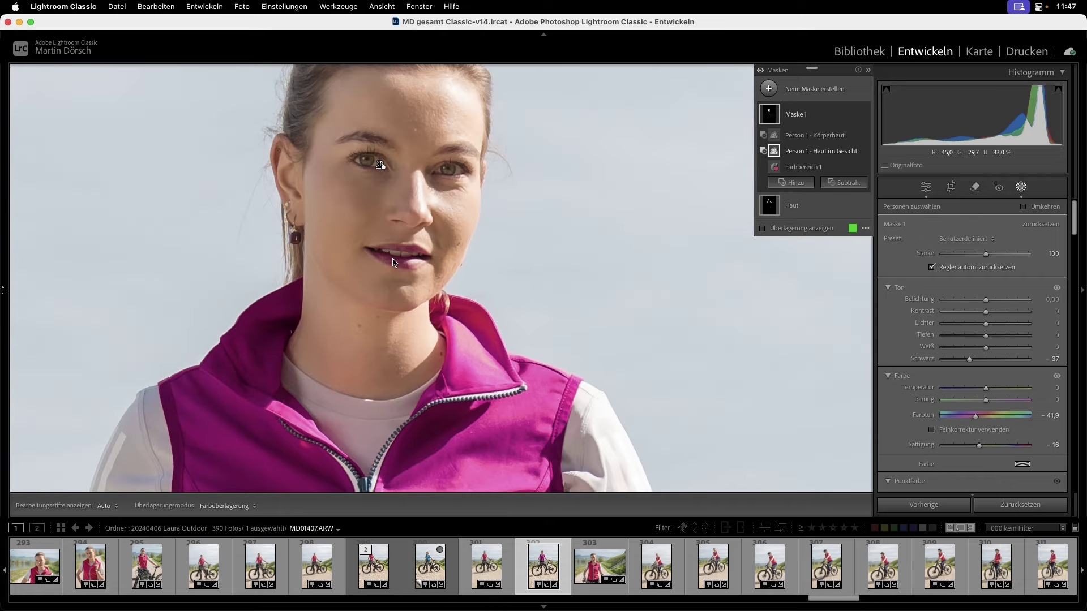
left_click(864, 115)
left_click(865, 116)
Also subtract Person 1's lips from the mask
left_click(843, 183)
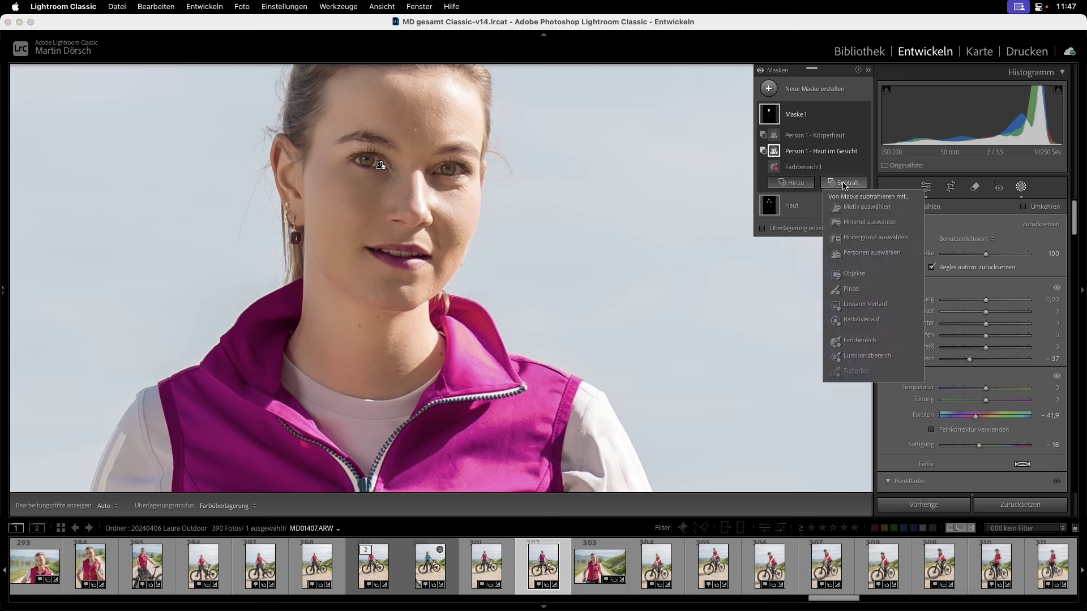
left_click(869, 252)
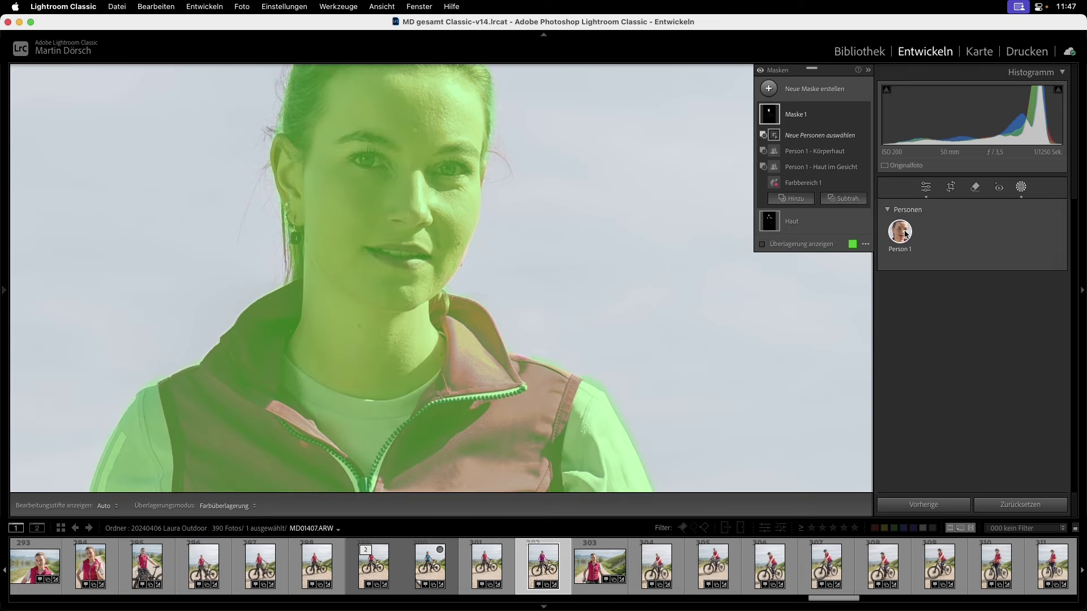
left_click(903, 233)
left_click(900, 375)
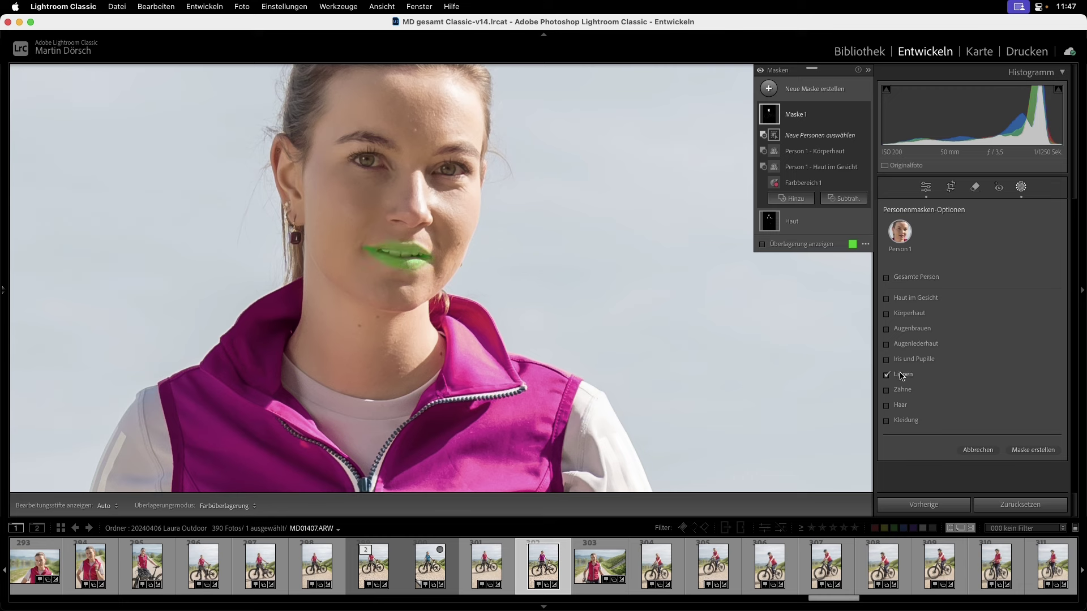
left_click(1031, 451)
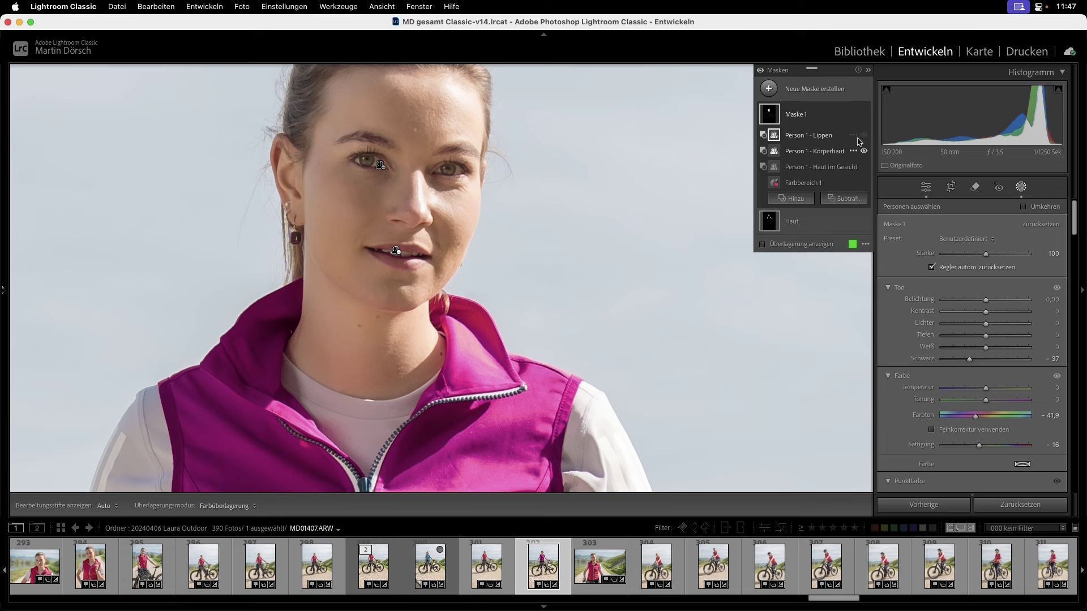
Toggle the lips exclusion on and off to compare, then zoom back out
left_click(864, 136)
left_click(864, 136)
left_click(864, 136)
left_click(864, 136)
left_click(864, 136)
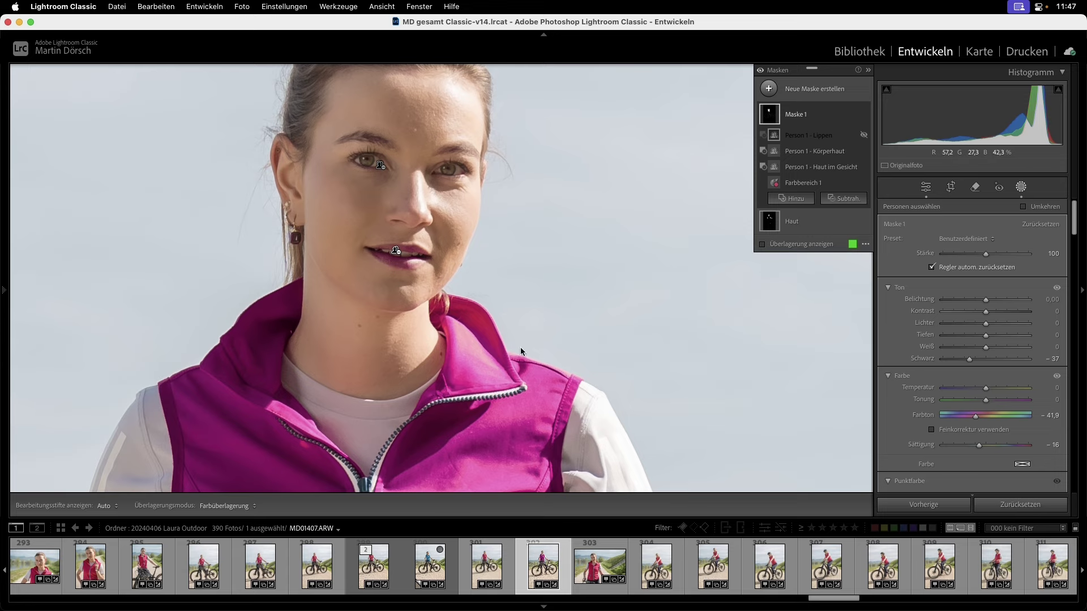
key("z")
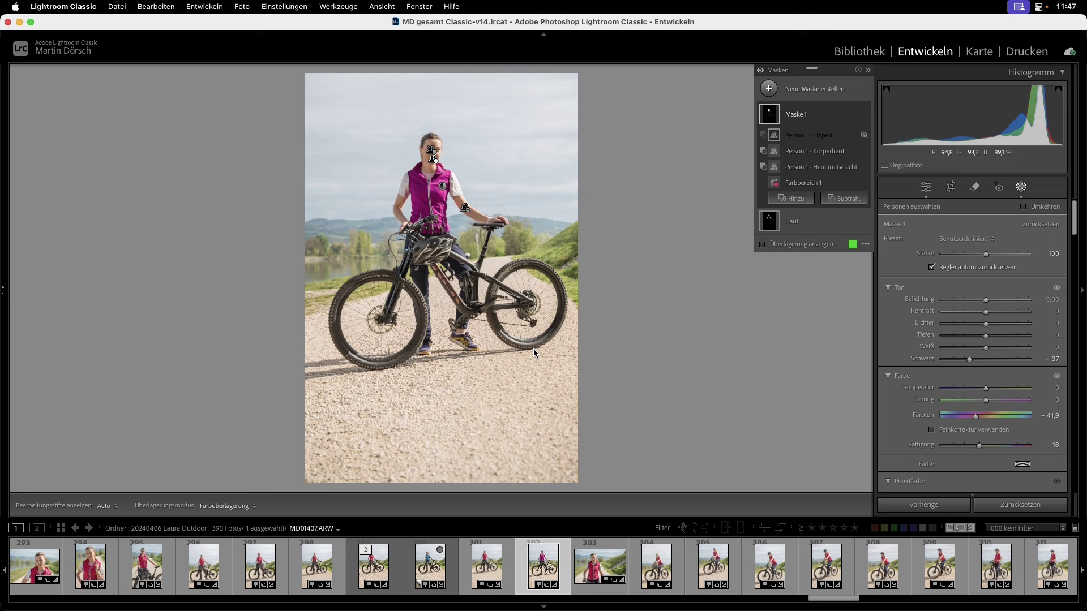
Rename the vest mask to 'Oberteil umfärben'
left_click(813, 89)
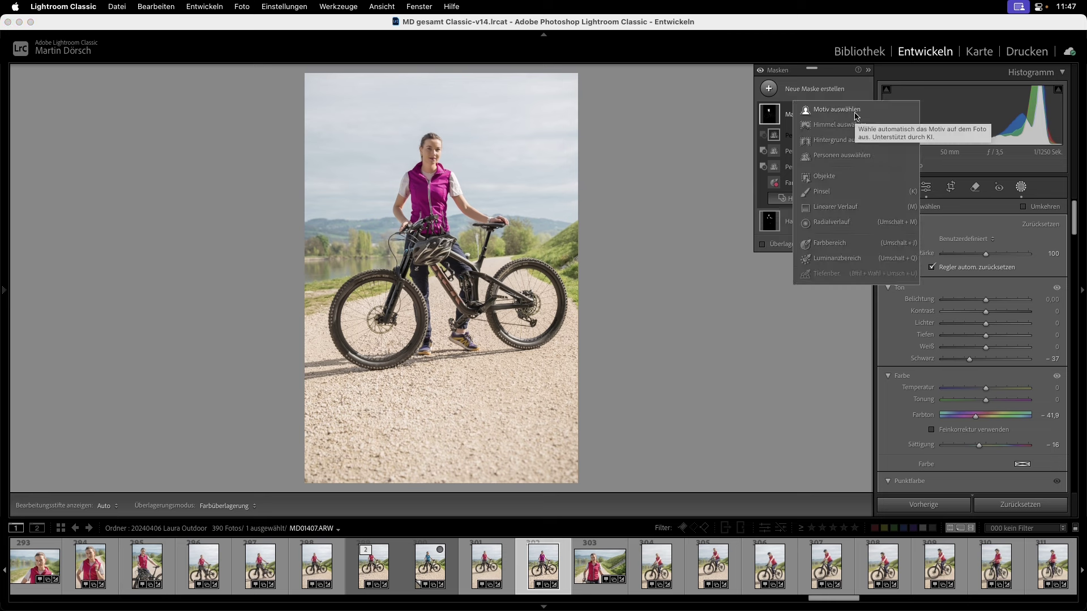
left_click(631, 333)
key("super+shift+c")
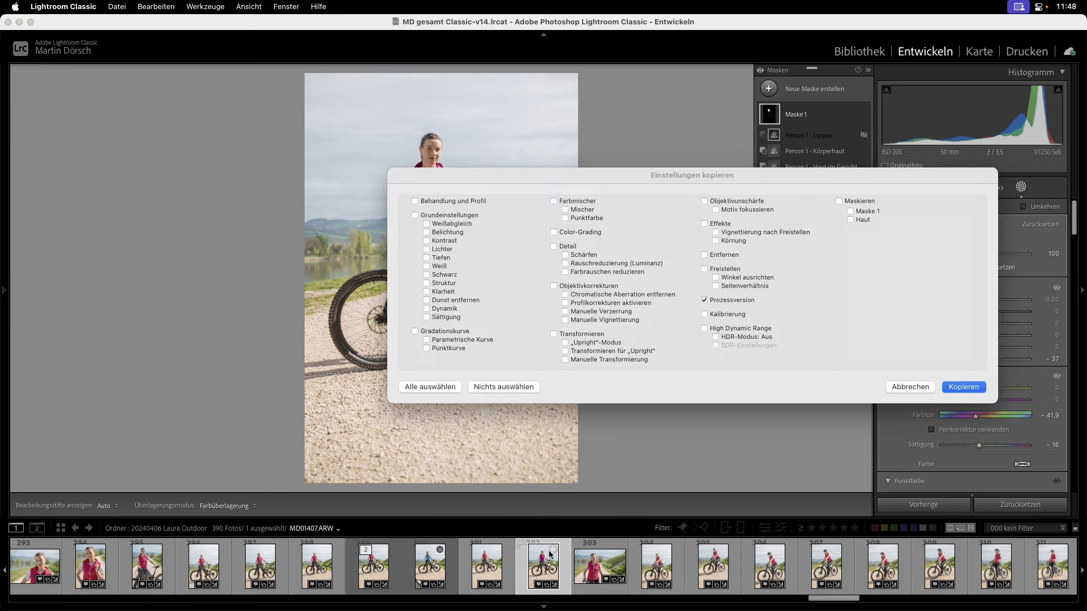
key("Return")
double_click(797, 115)
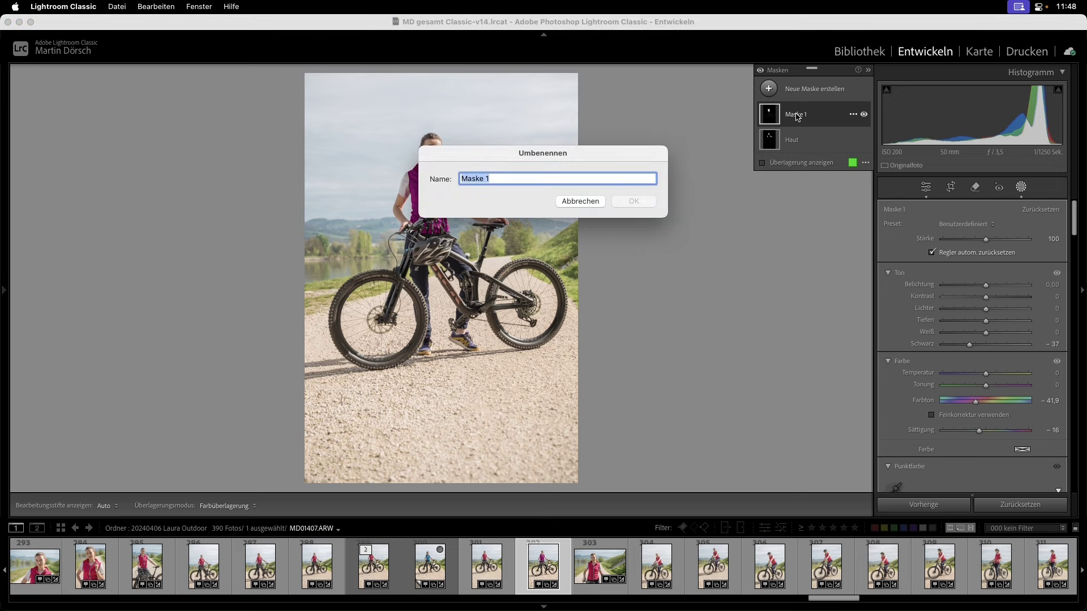
type("Oberteil umfärben")
key("Return")
Copy settings with only the Oberteil umfärben mask checked
key("super+shift+c")
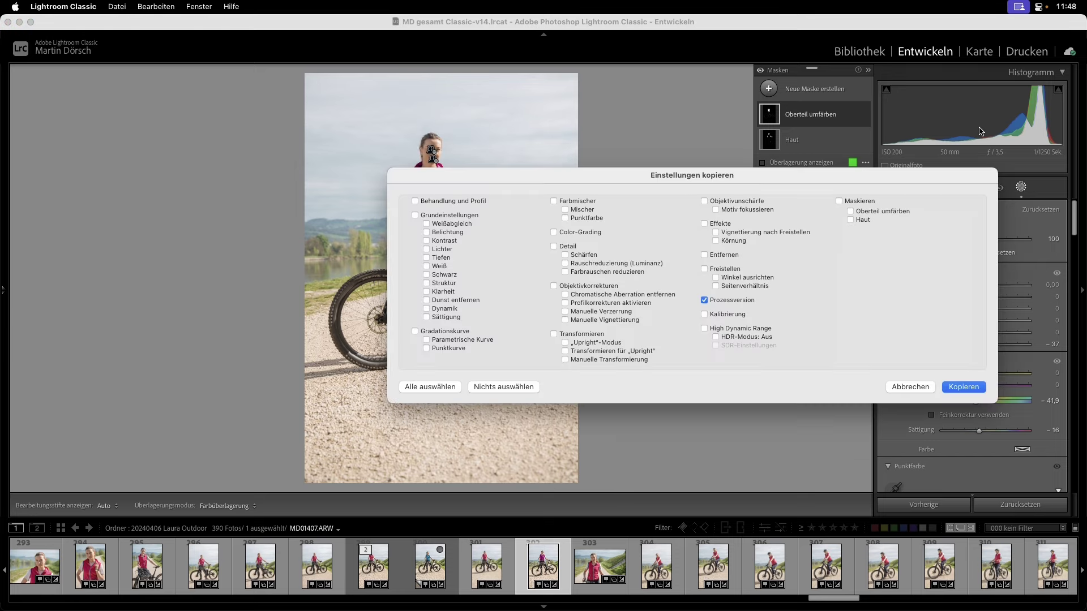
left_click(851, 211)
left_click(960, 387)
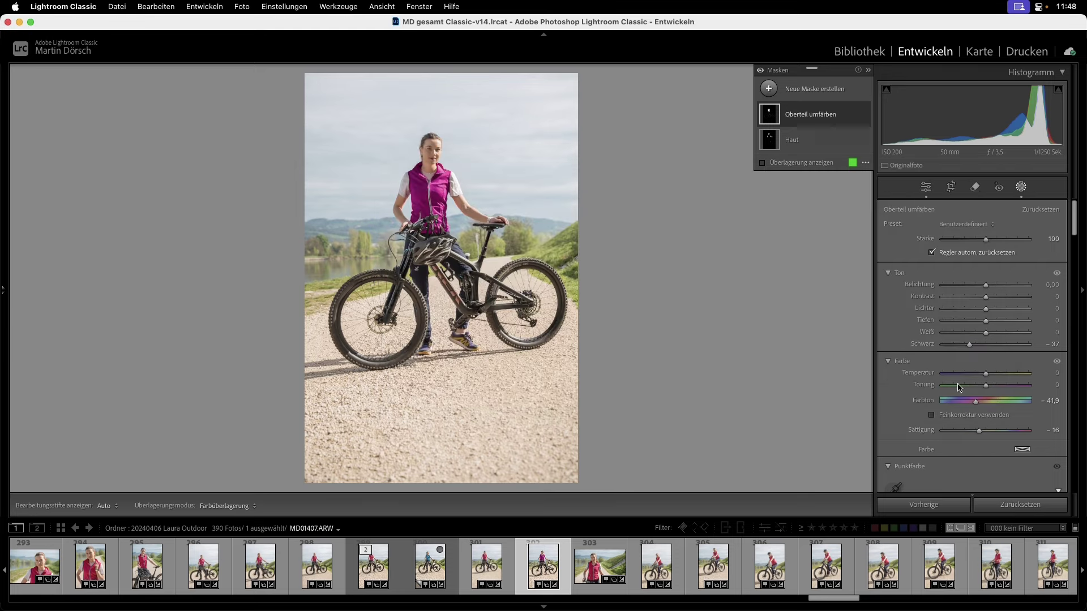
left_click(766, 119)
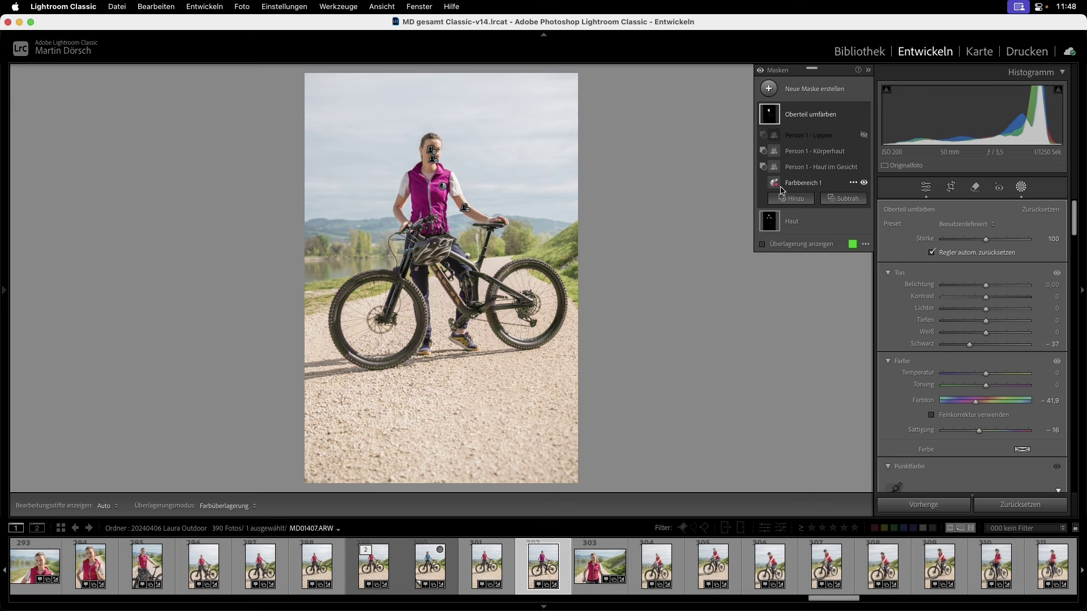
Paste the copied mask onto the red-vest close-up, merging with existing masks
left_click(91, 566)
key("super+shift+v")
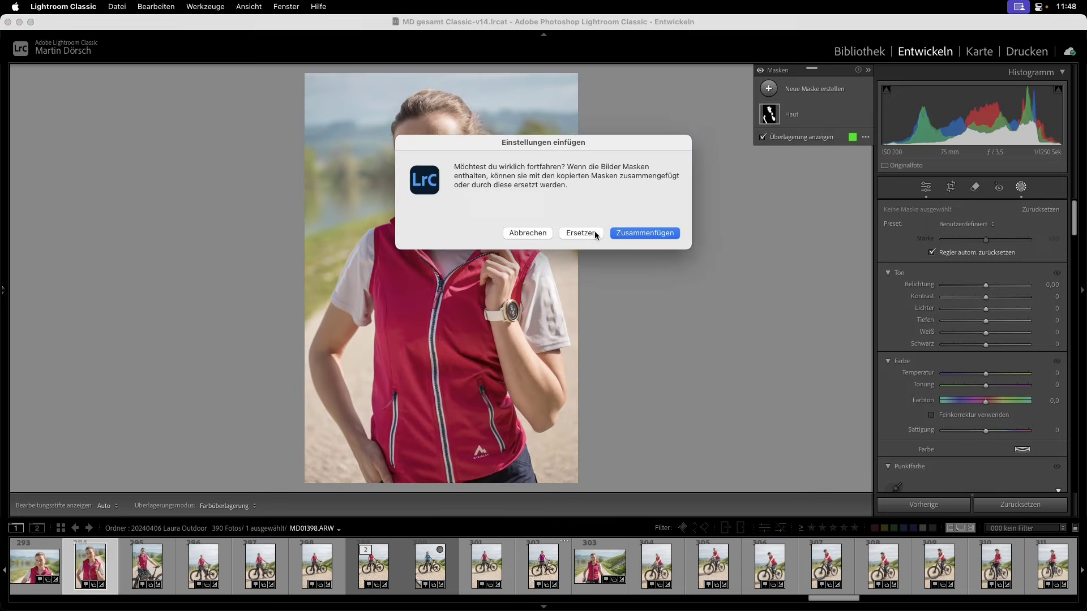
left_click(659, 229)
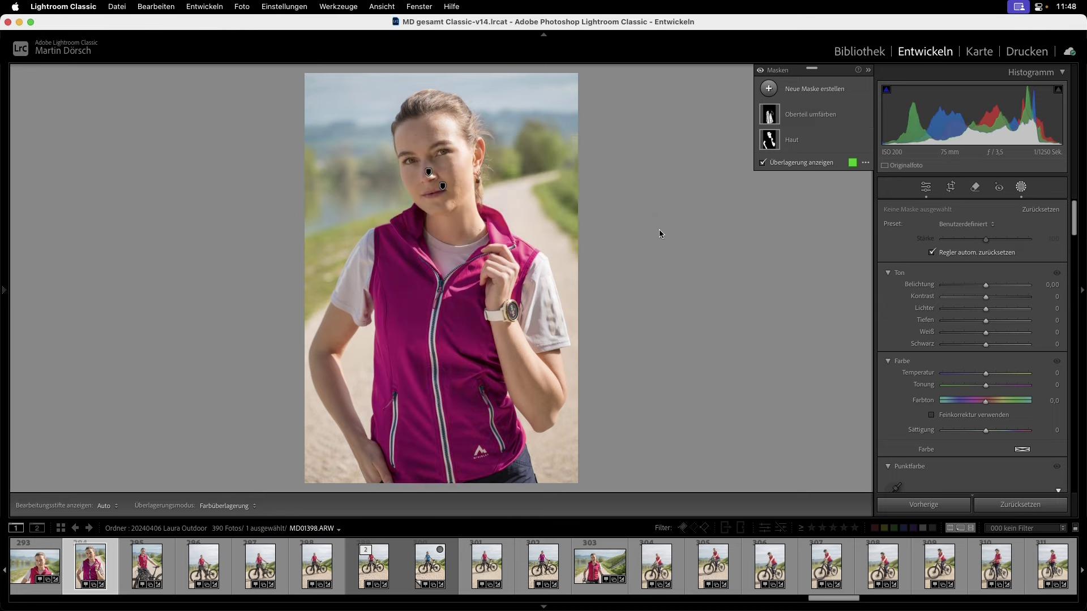
Resample the pasted colour range on the vest and collar, then return to basic adjustments
left_click(770, 115)
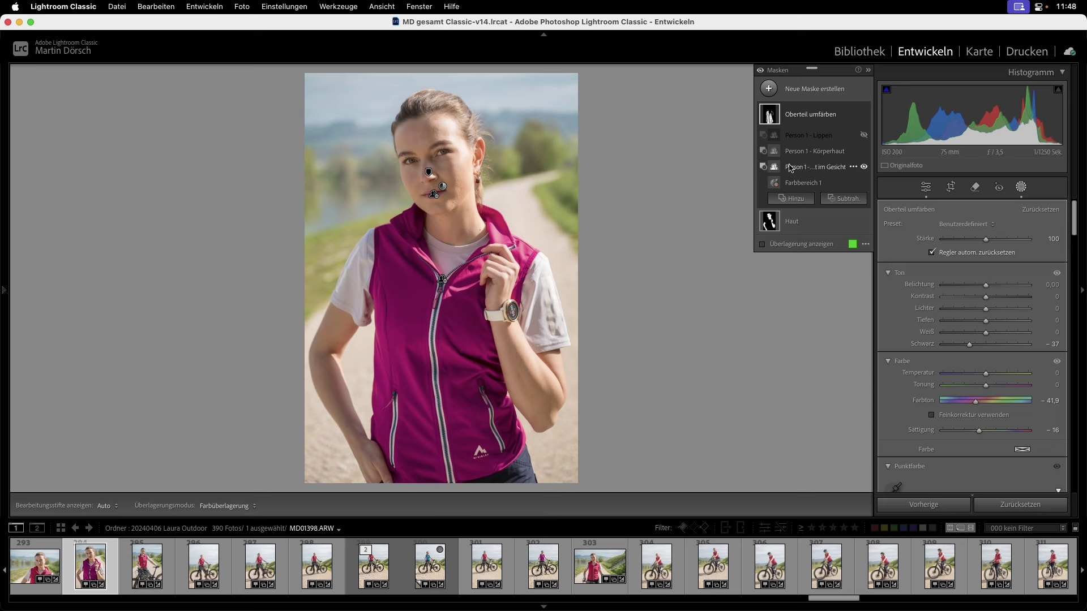
left_click(791, 184)
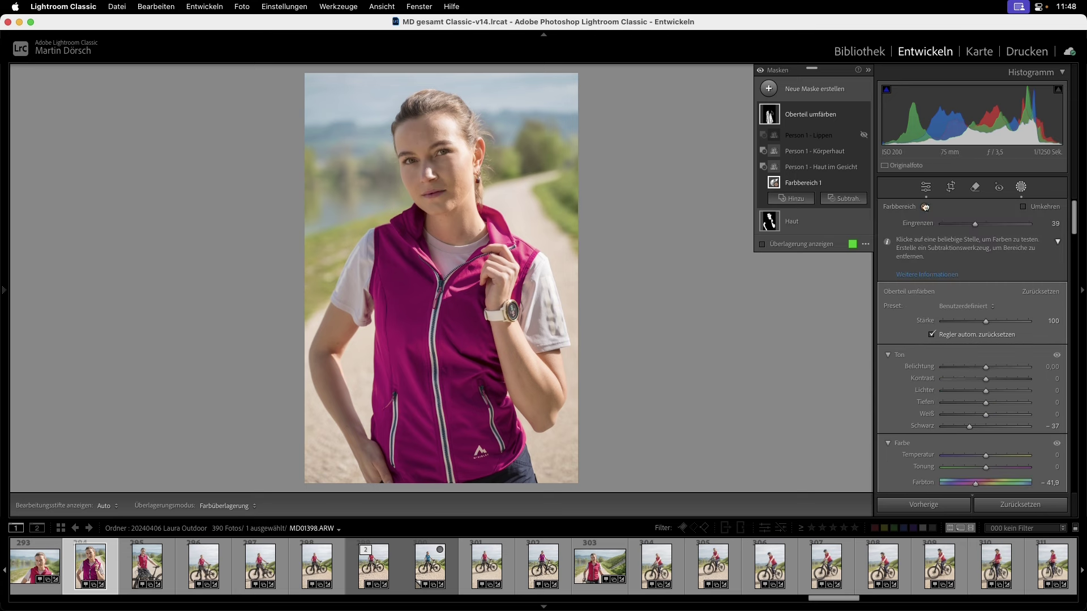
left_click_drag(453, 328, 475, 362)
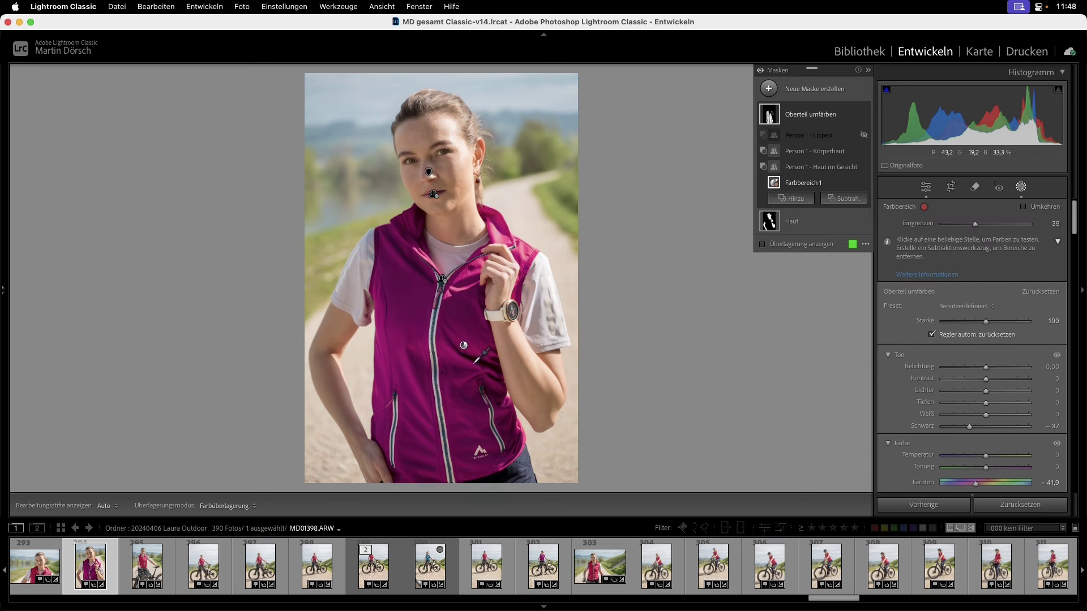
left_click(525, 250, "shift")
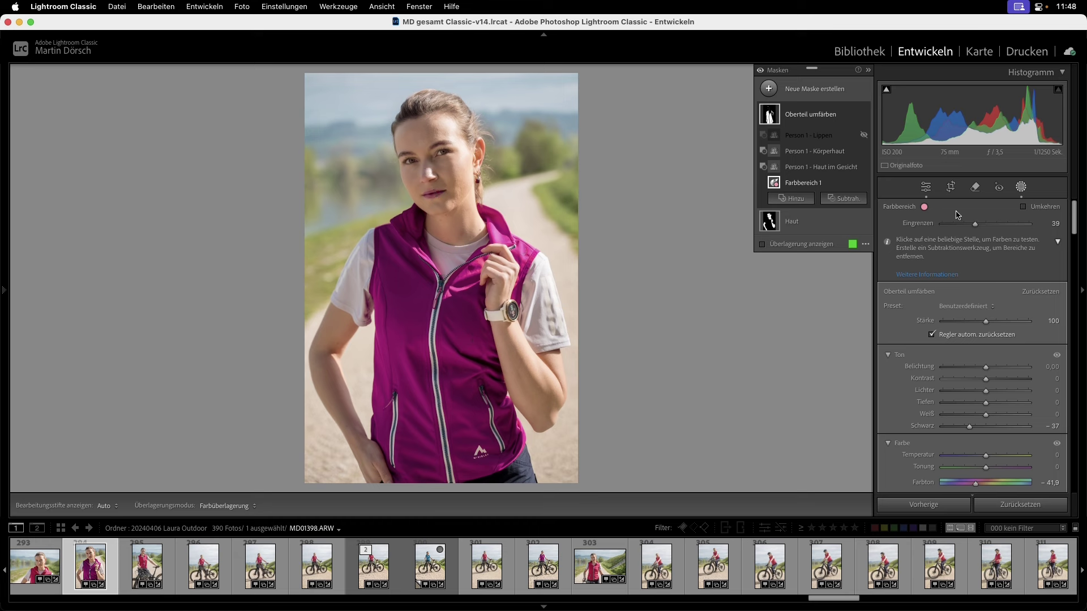
left_click(927, 188)
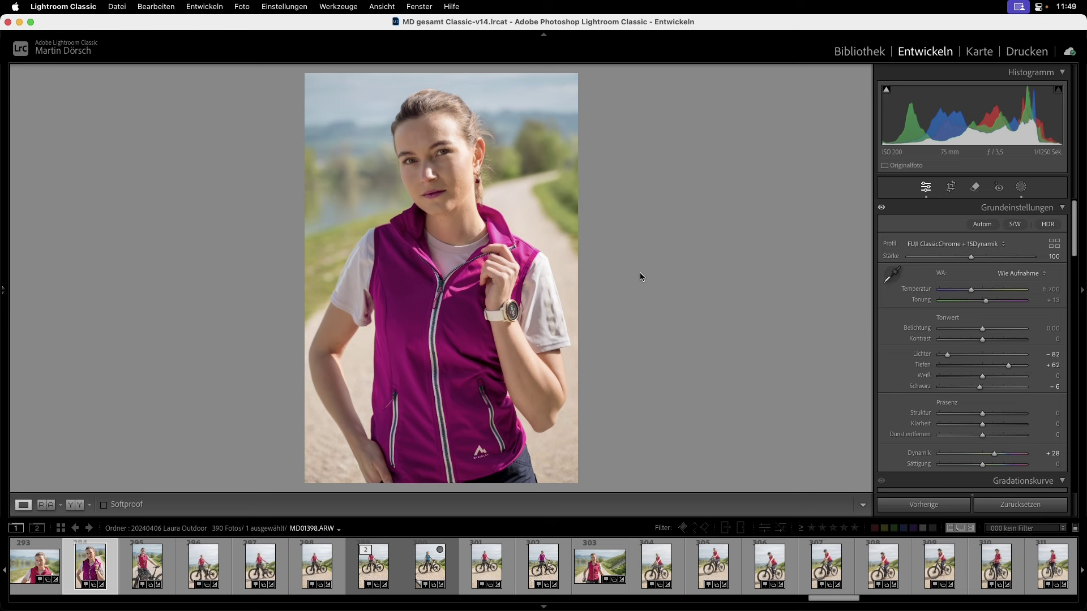
Scroll the Library grid up to photo 123 and preview the green-top shot
key("g")
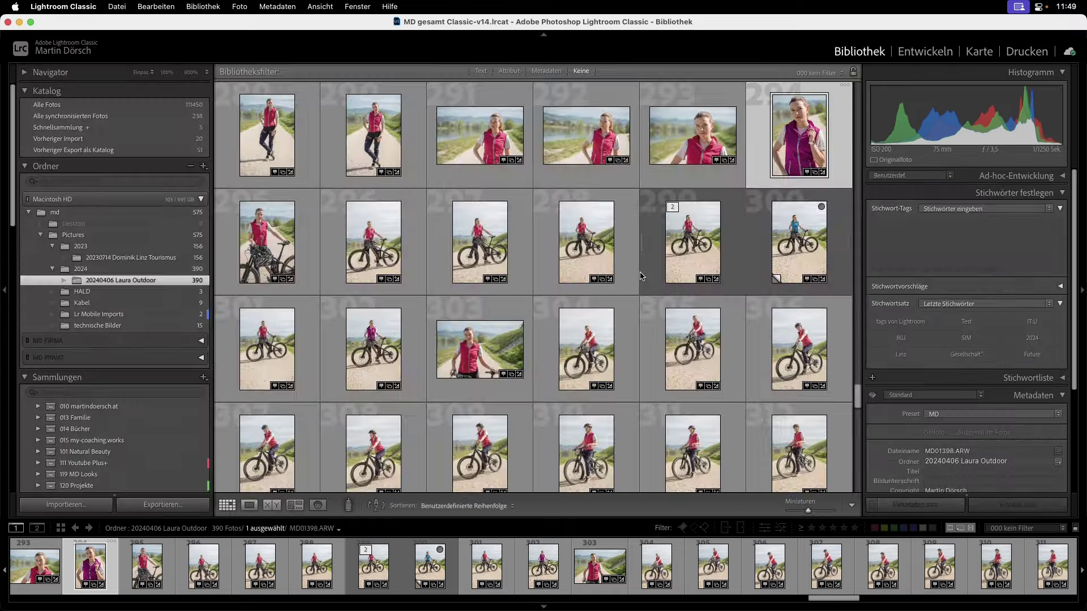
scroll(641, 275, "up", 5)
scroll(640, 276, "up", 5)
scroll(641, 276, "up", 5)
scroll(640, 275, "up", 5)
scroll(640, 276, "up", 3)
scroll(640, 275, "up", 3)
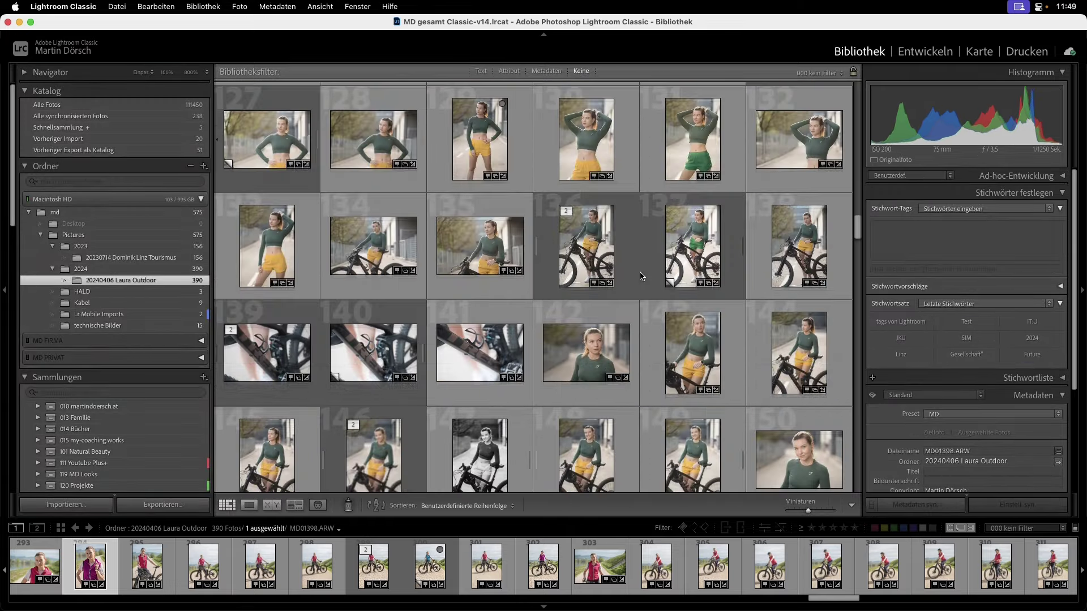
scroll(641, 275, "up", 3)
scroll(640, 276, "up", 2)
scroll(642, 277, "up", 2)
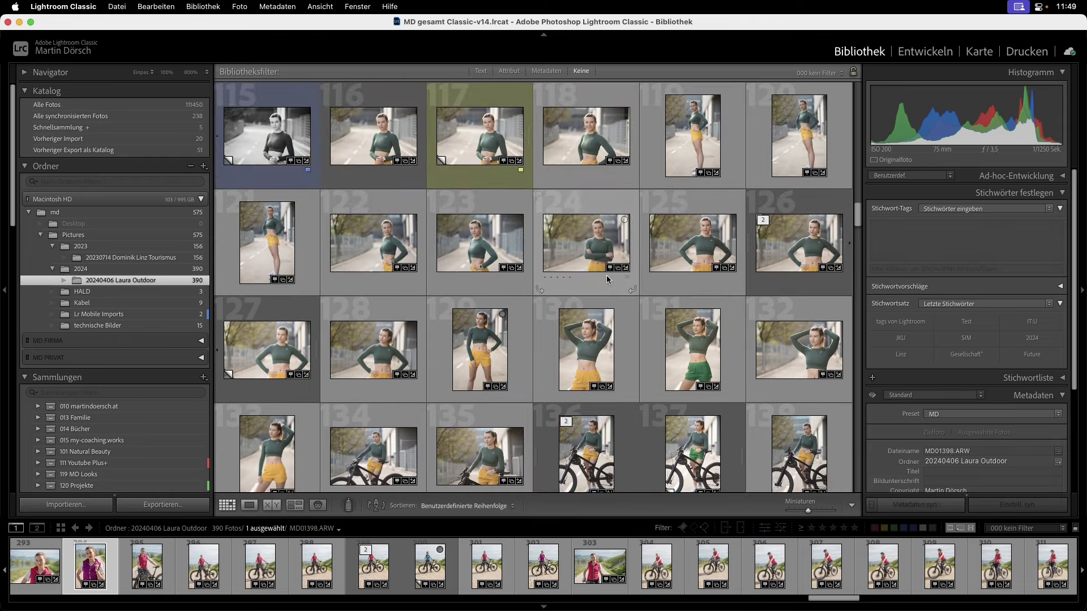
double_click(488, 250)
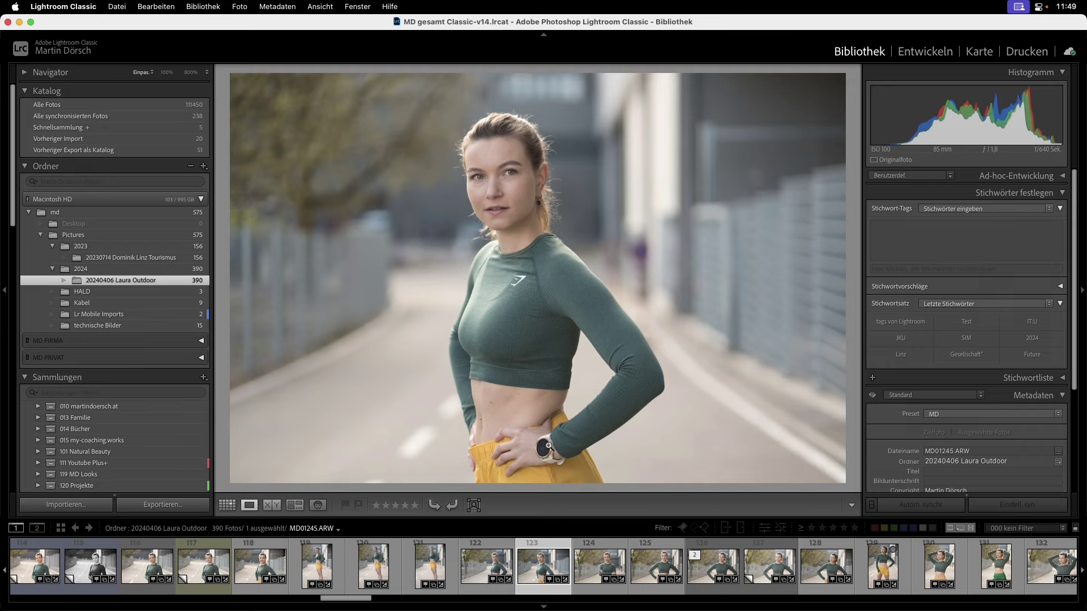
Return to the grid and scroll to relocate photo 123
key("g")
scroll(604, 192, "up", 1)
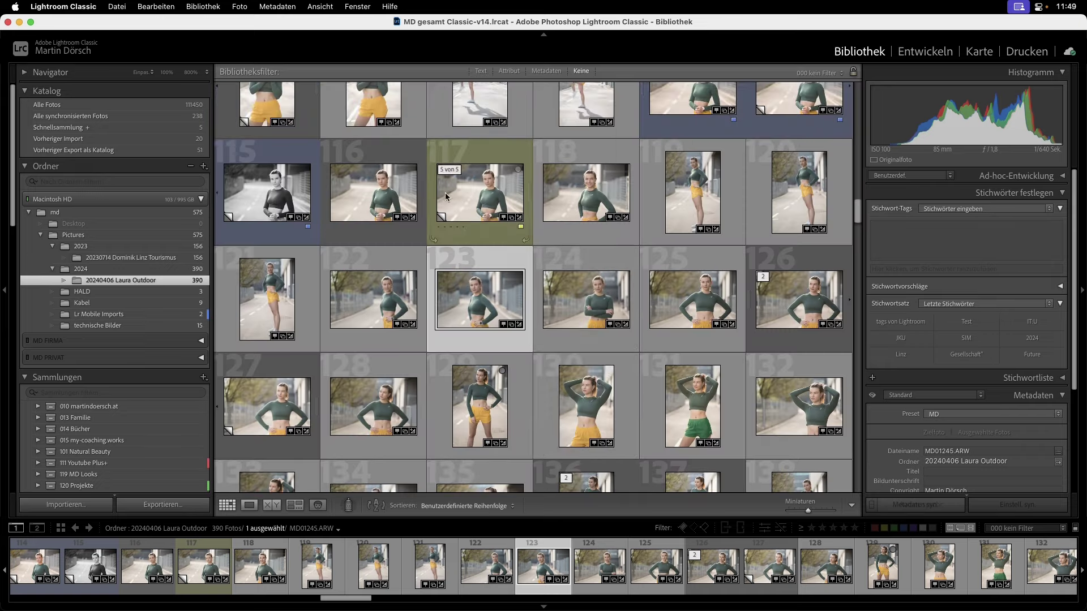
scroll(446, 197, "up", 3)
scroll(561, 377, "down", 3)
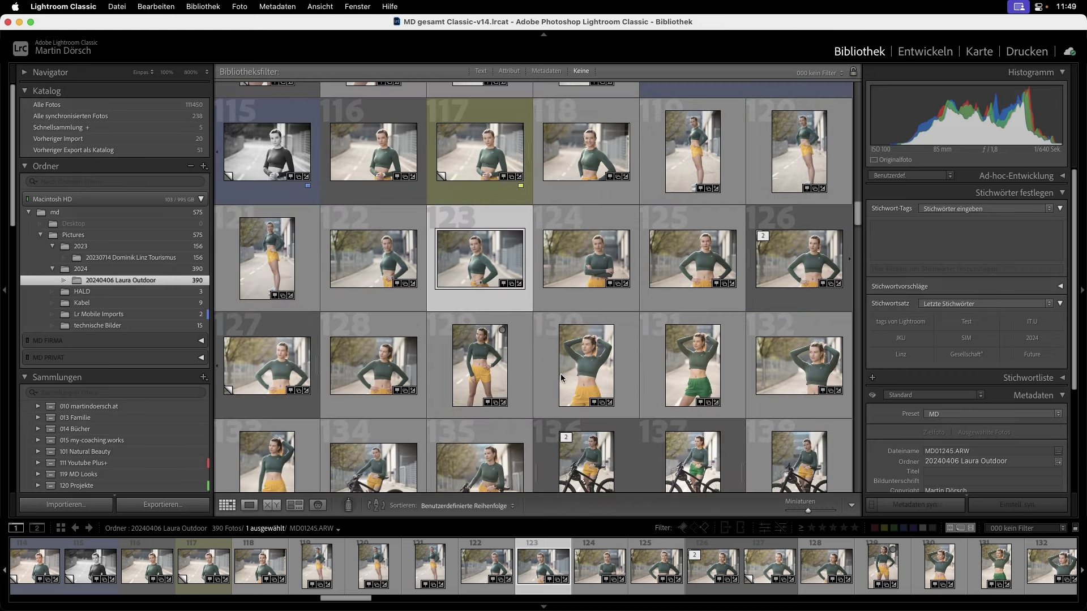
Open the photo in Develop and zoom in on the model's wristwatch
key("d")
left_click(458, 447)
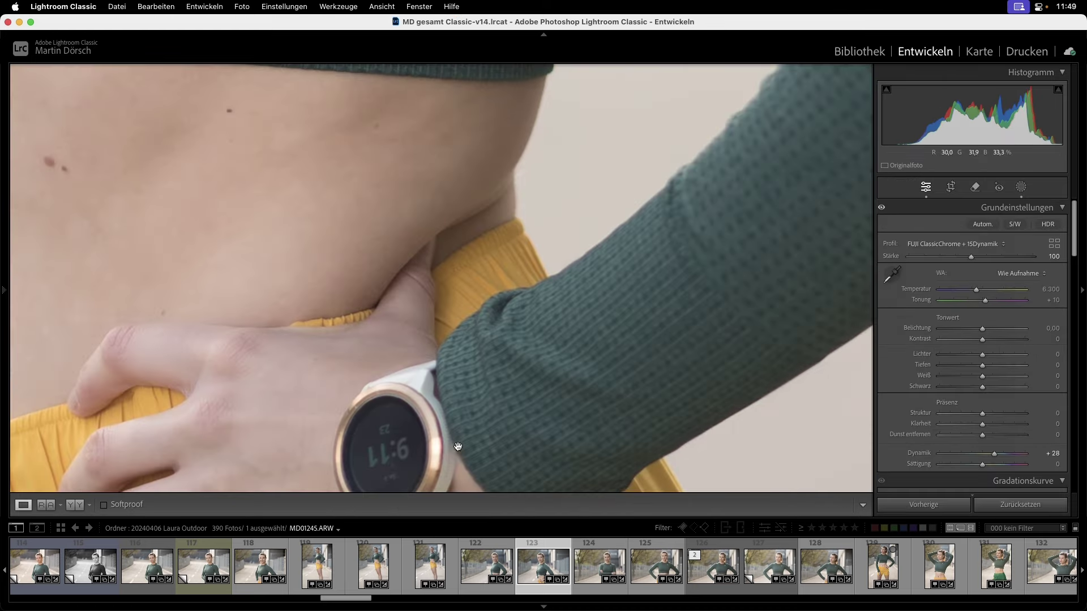
left_click_drag(458, 447, 530, 265)
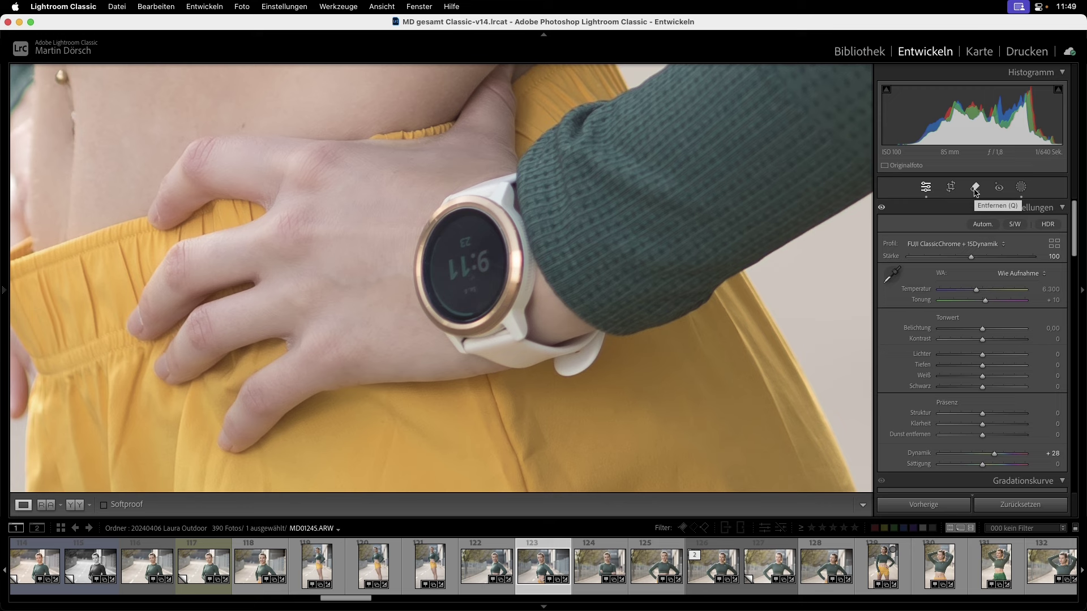
Erase the watch and strap with generative AI Remove, keeping the second variation
left_click(976, 190)
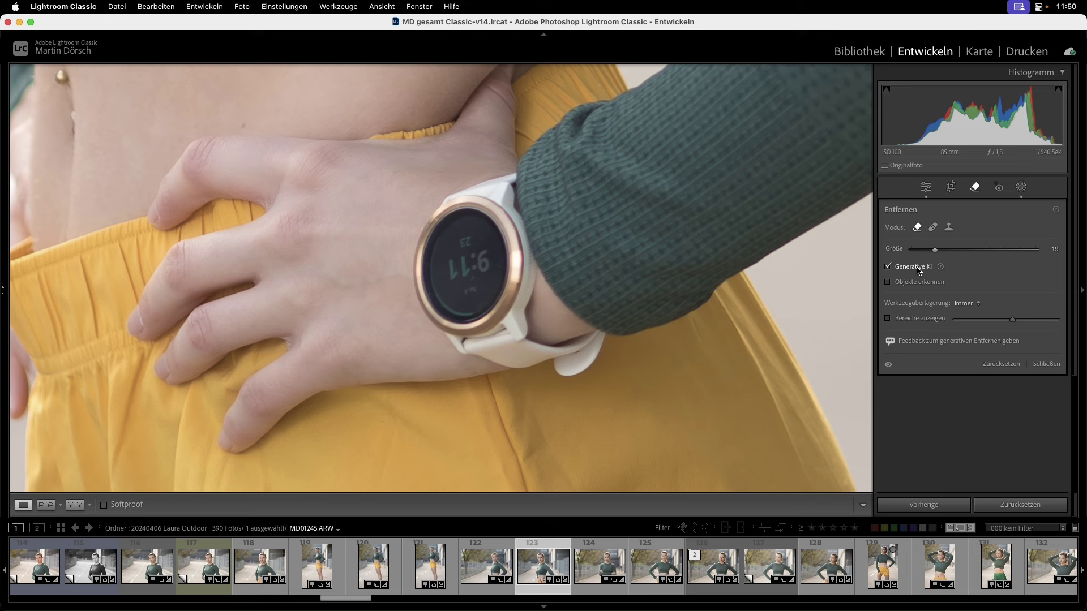
scroll(453, 272, "up", 5)
mouse_move(510, 210)
left_mouse_down()
mouse_move(561, 360)
mouse_move(594, 347)
left_mouse_up()
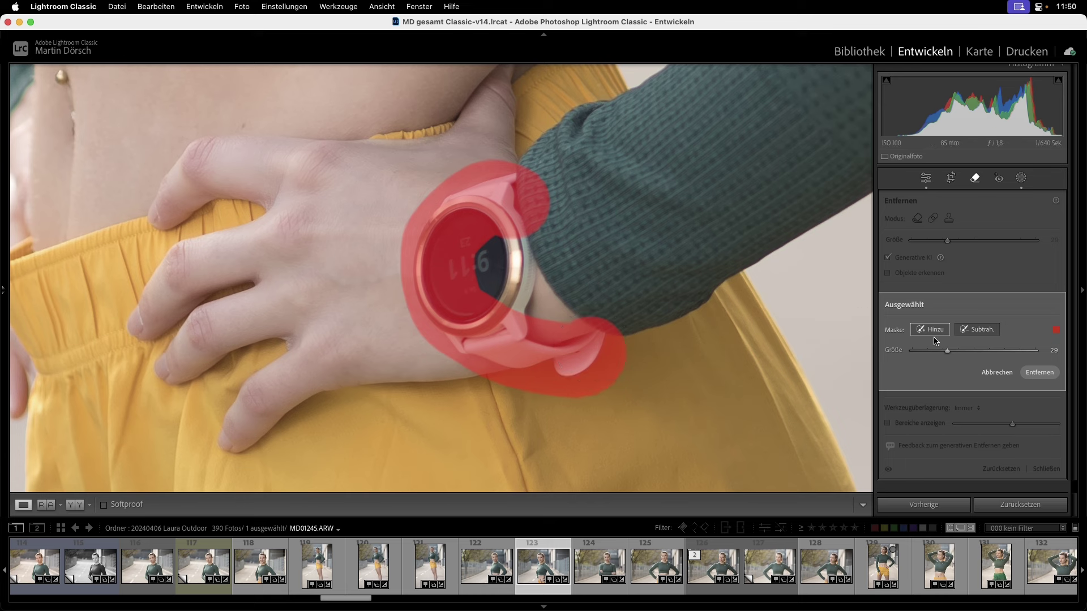
left_click(974, 333)
left_click_drag(619, 409, 547, 413)
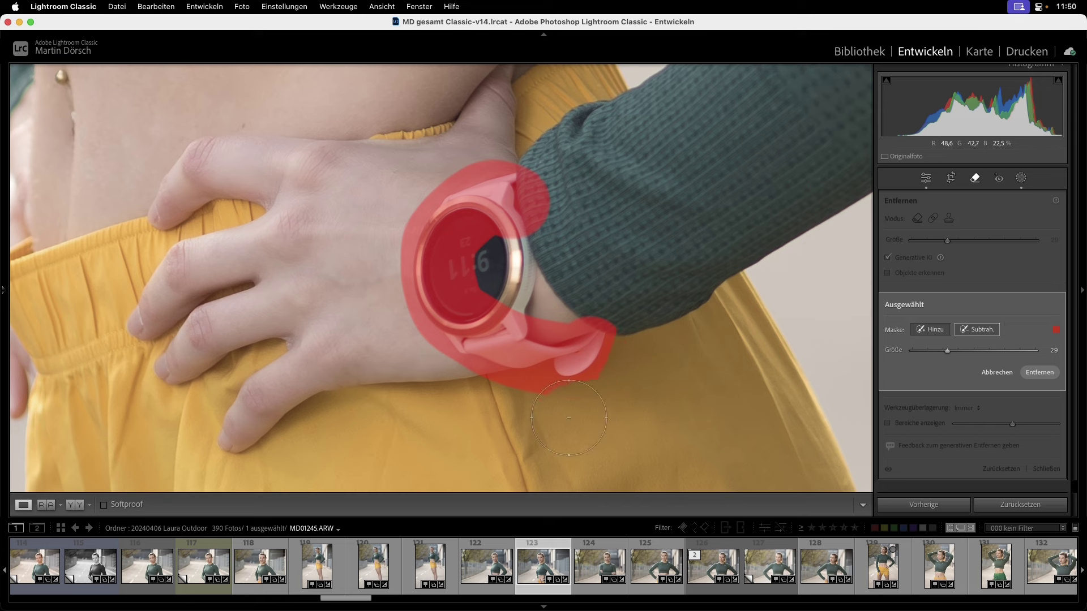
left_click(916, 336)
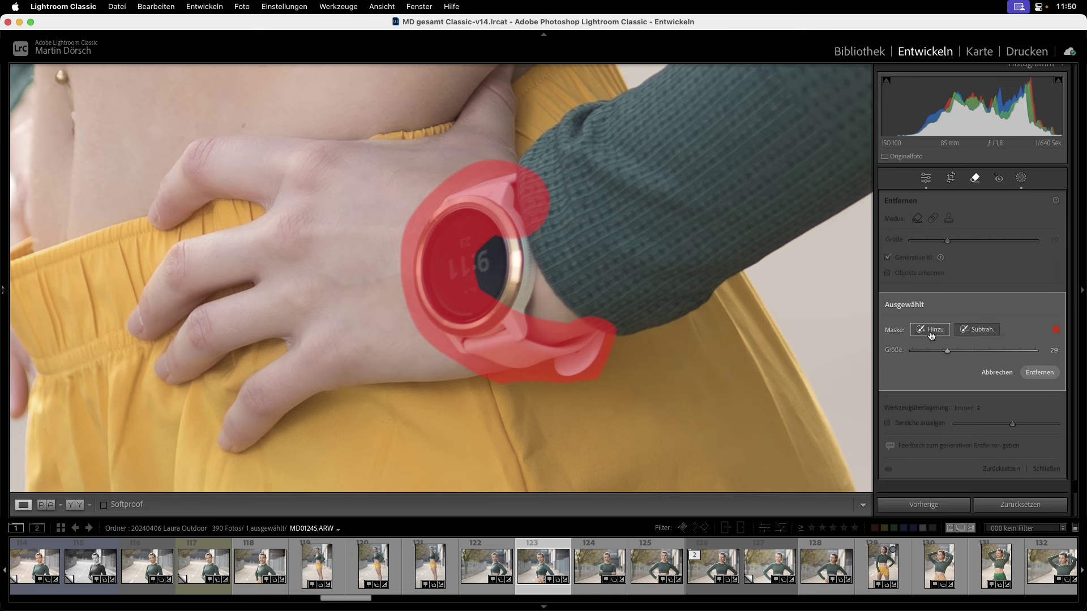
mouse_move(586, 292)
left_mouse_down()
mouse_move(517, 305)
mouse_move(507, 232)
left_mouse_up()
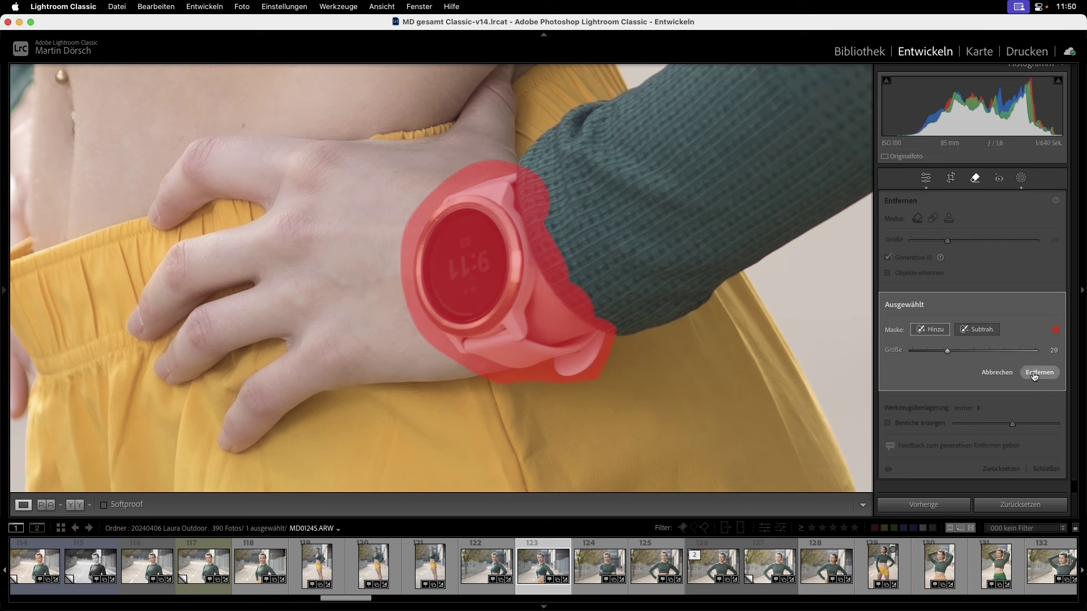
left_click(1033, 374)
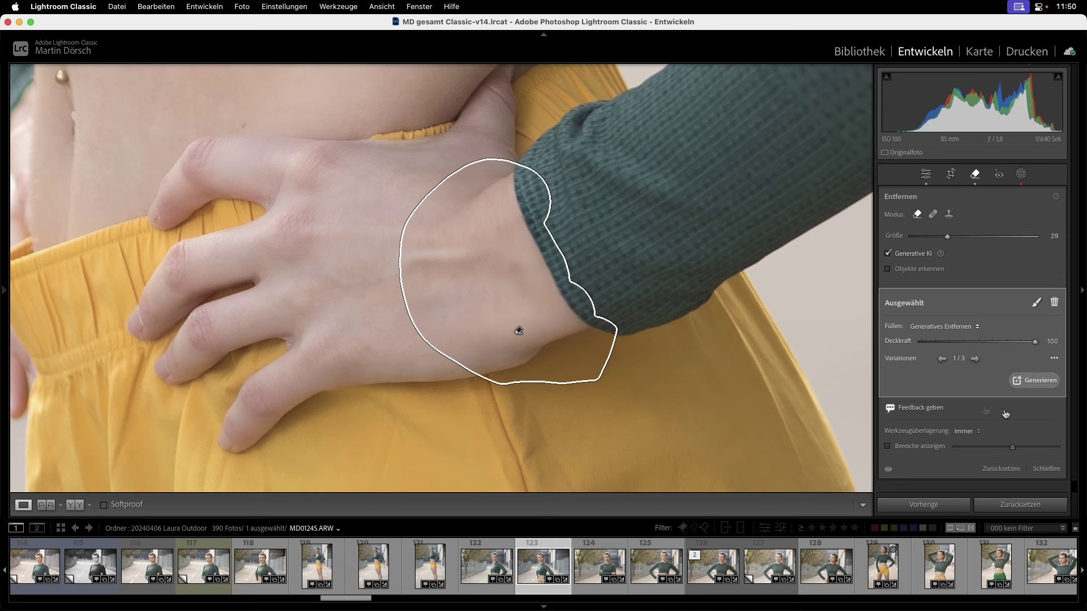
left_click(974, 360)
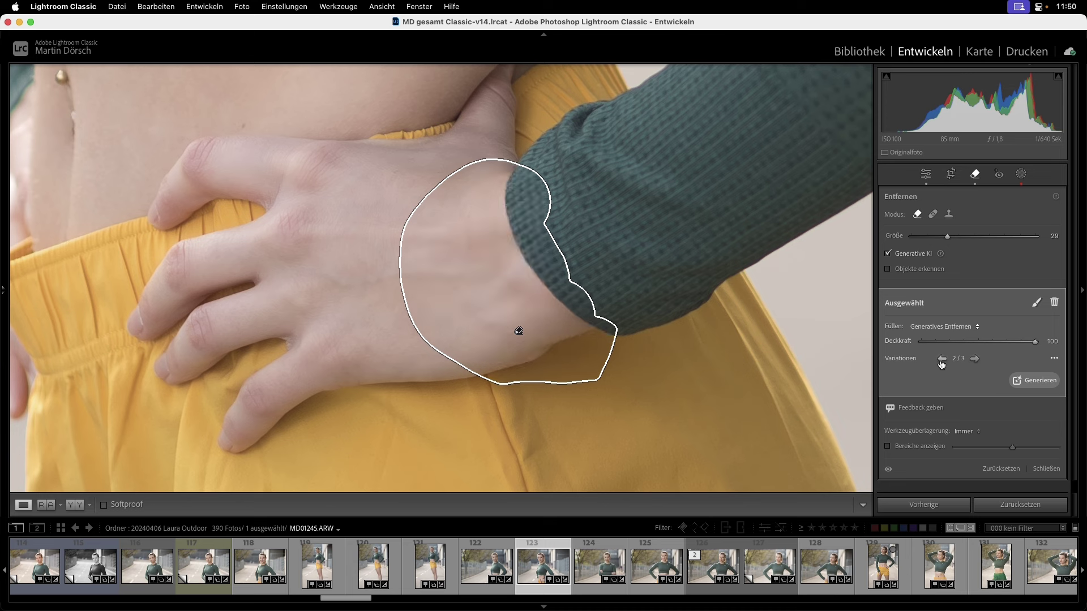
key("q")
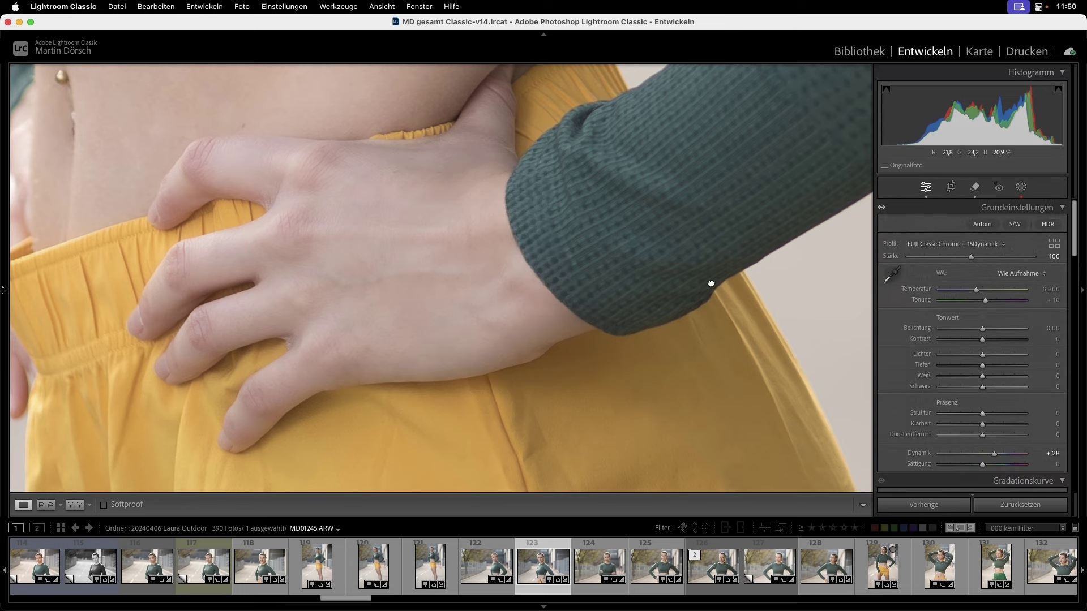
left_click(712, 284)
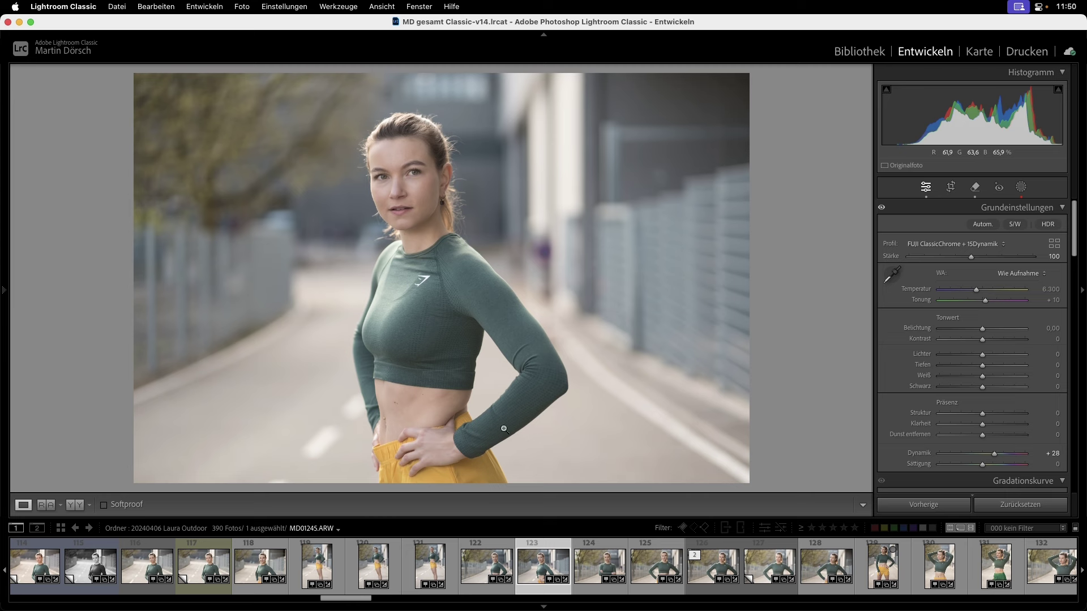
left_click(457, 443)
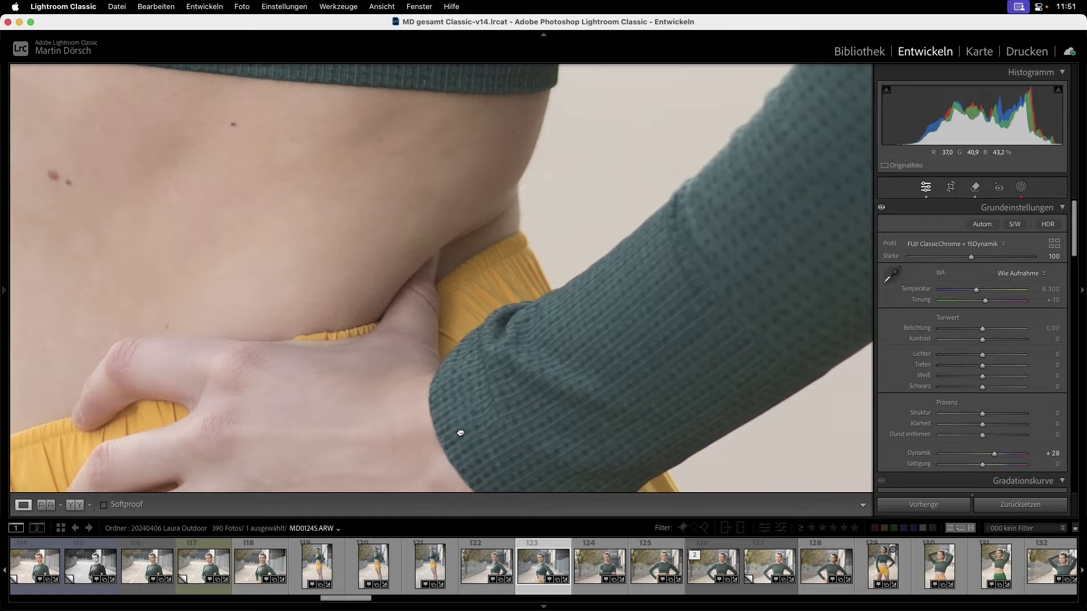
left_click_drag(458, 443, 524, 296)
mouse_move(981, 332)
left_mouse_down()
mouse_move(992, 329)
mouse_move(968, 332)
left_mouse_up()
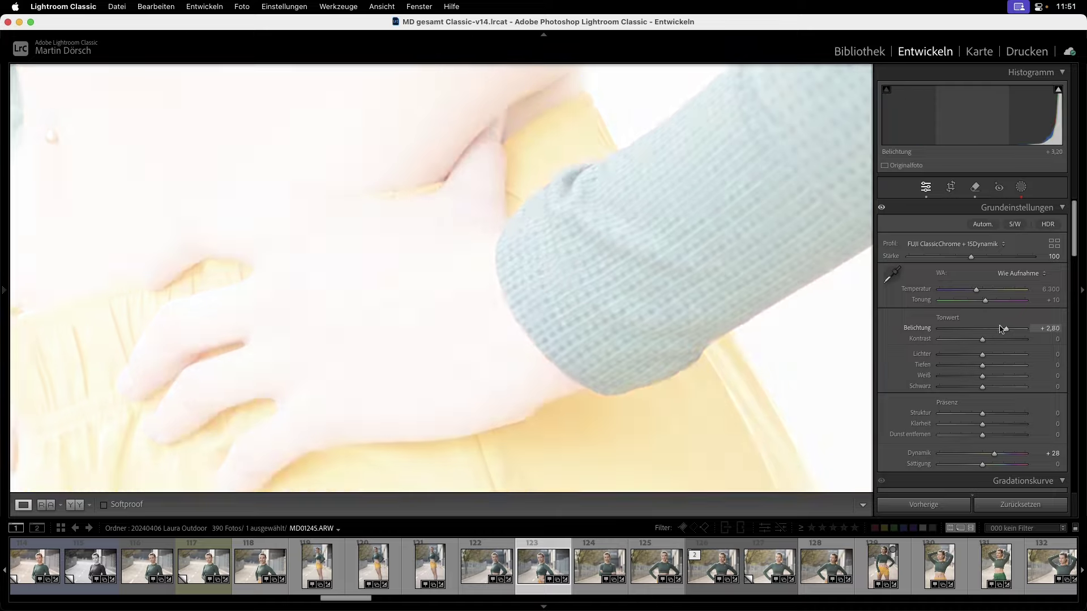
double_click(962, 333)
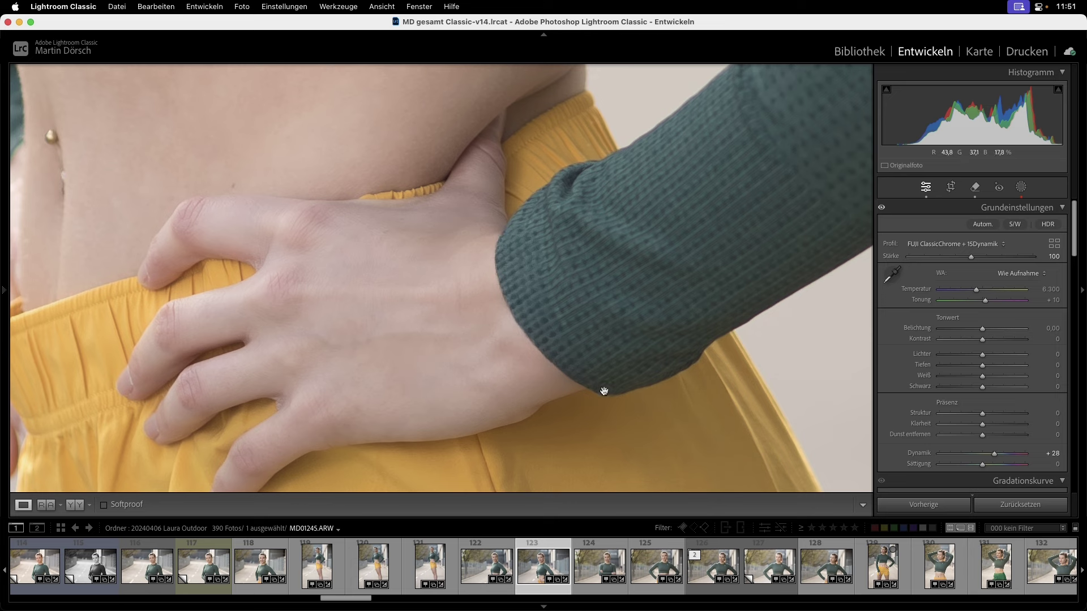
left_click(598, 374)
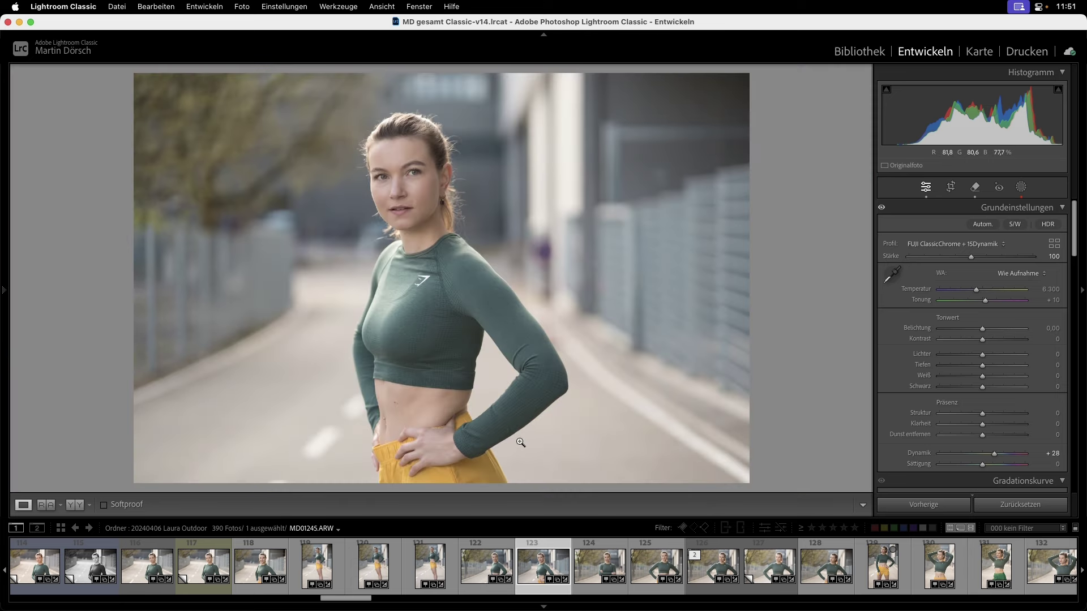
key("backslash")
key("backslash")
key("backslash")
key("backslash")
key("backslash")
key("backslash")
key("backslash")
key("backslash")
Erase the background figure with a size 20 generative Remove brush, compare before/after, then return to Grid
left_click(975, 188)
left_click_drag(947, 250, 936, 250)
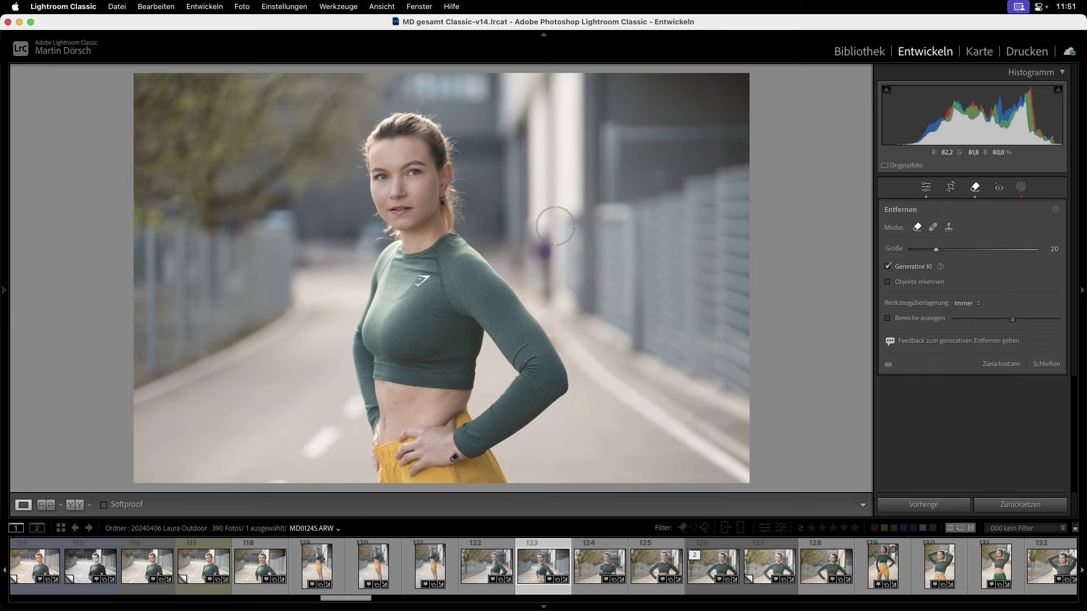
left_click_drag(552, 229, 548, 272)
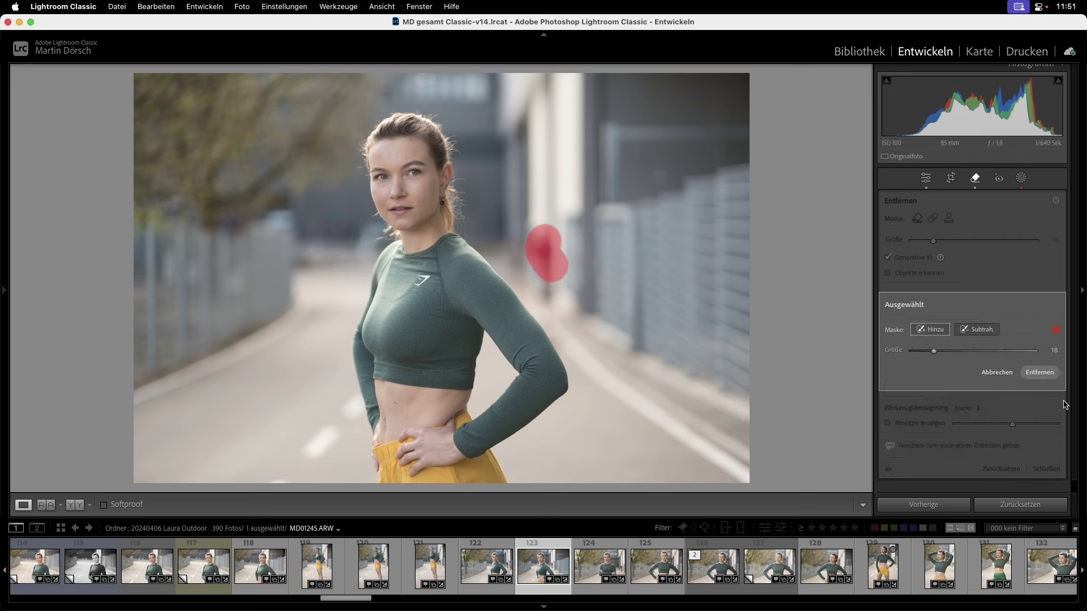
left_click(1039, 372)
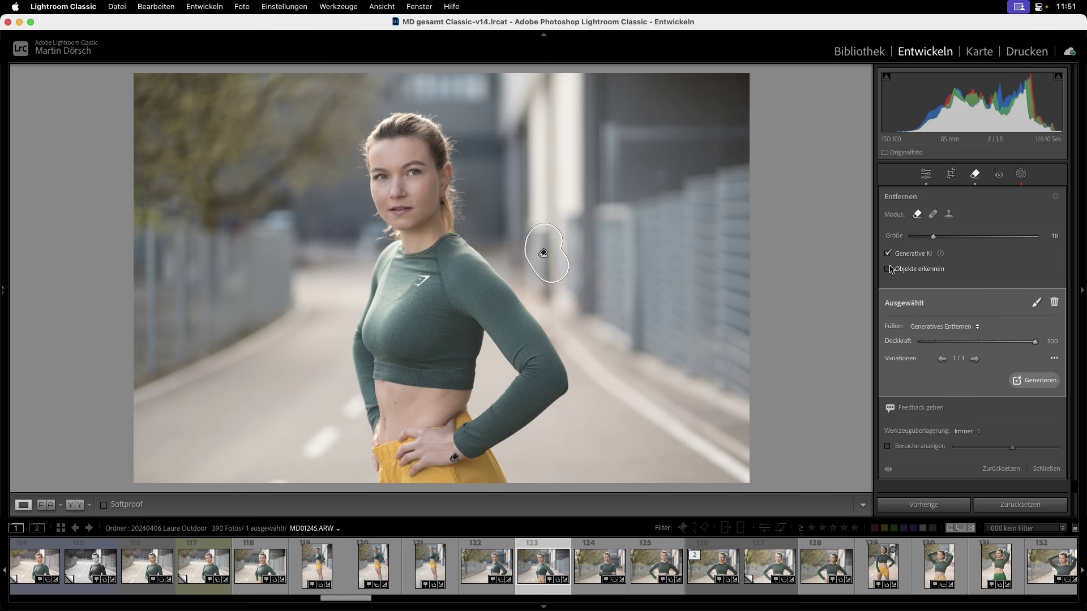
key("q")
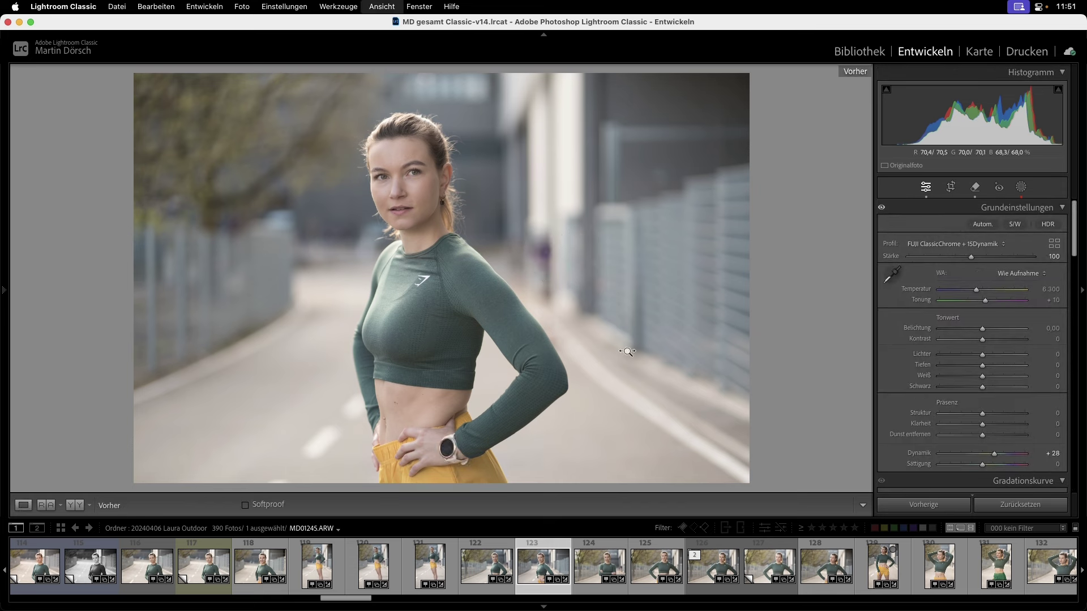
key("backslash")
key("backslash")
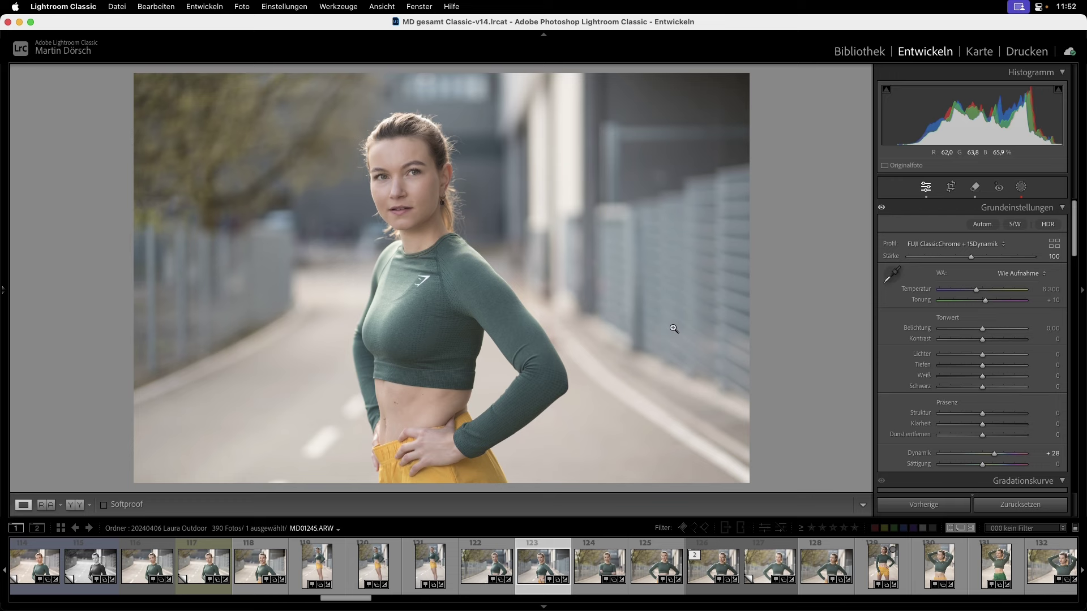
key("g")
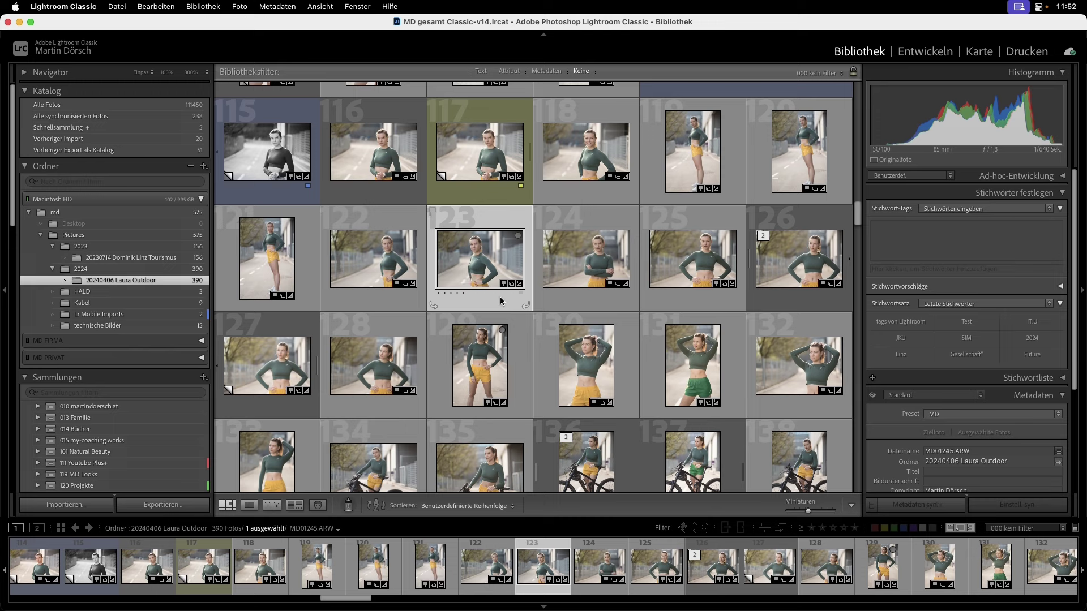
Reveal photo 123's raw file MD01245.ARW in Finder and Quick Look it
double_click(494, 263)
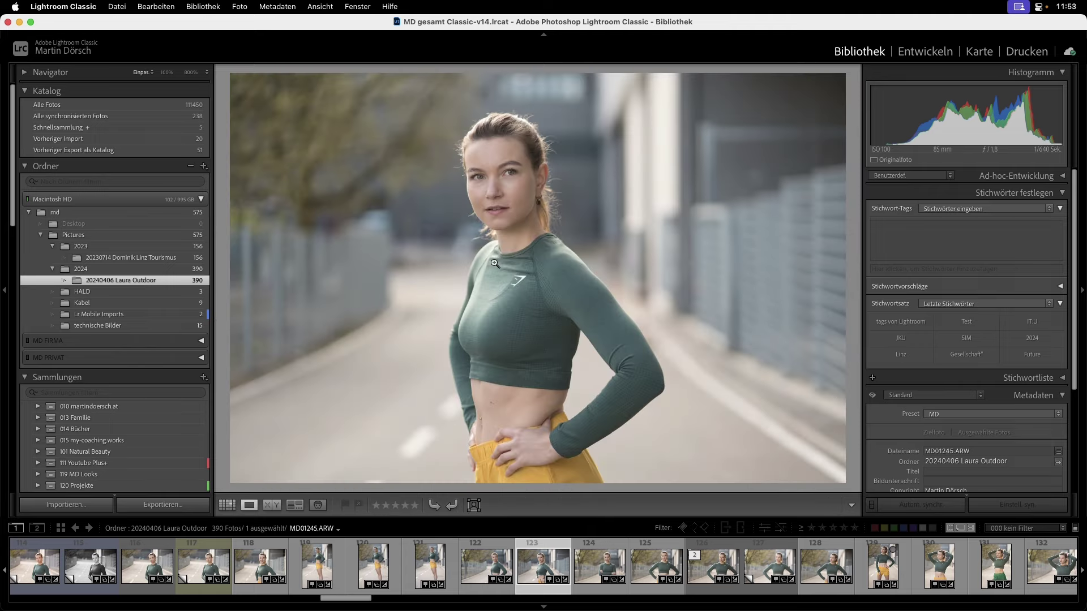
double_click(490, 398)
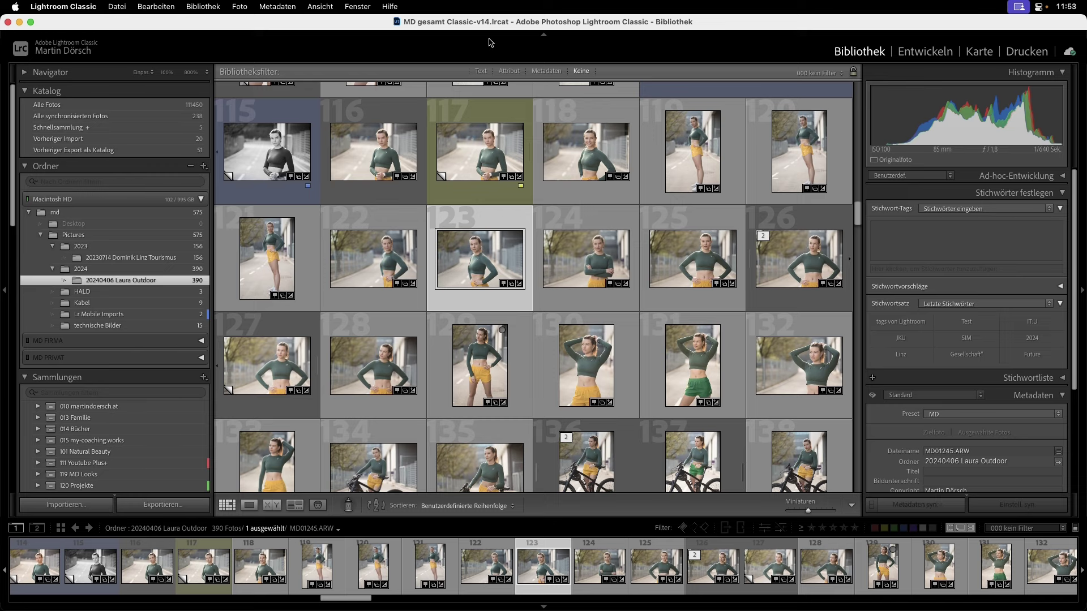
mouse_move(480, 258)
key("super+r")
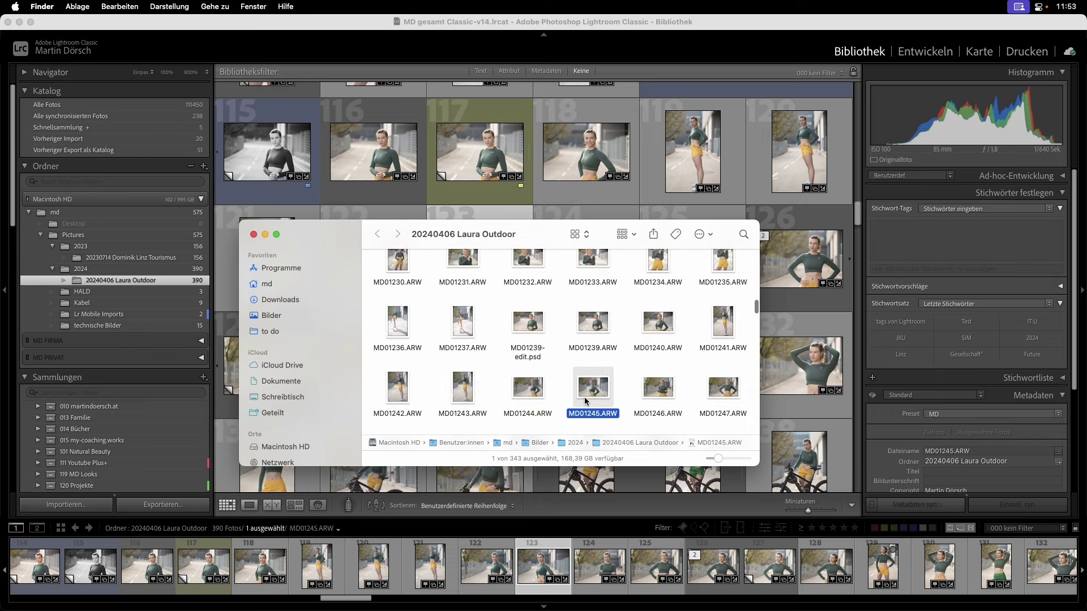
key("super+Tab")
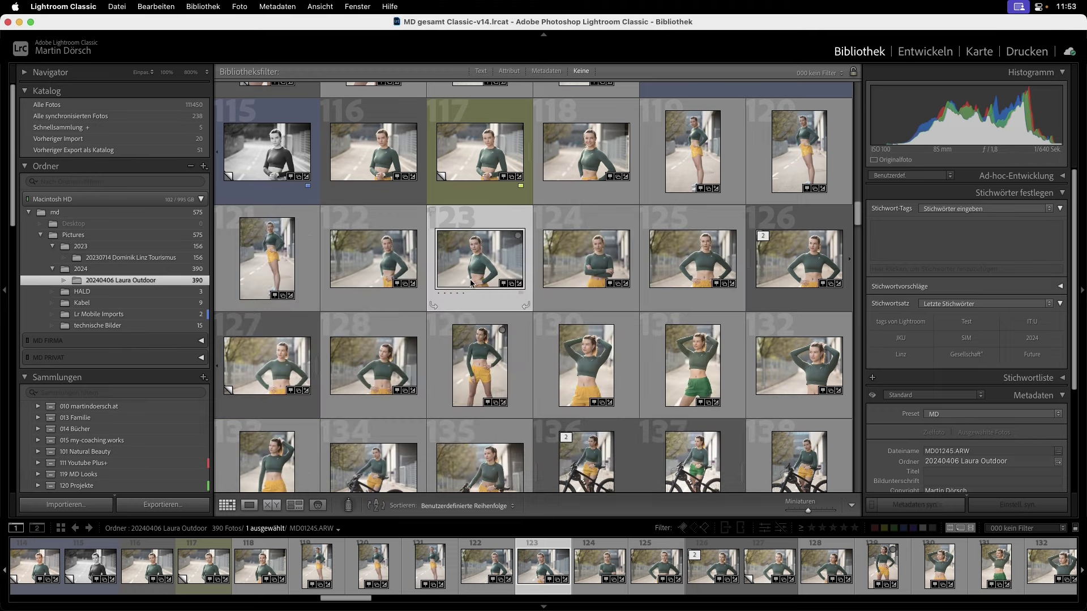
key("super+Tab")
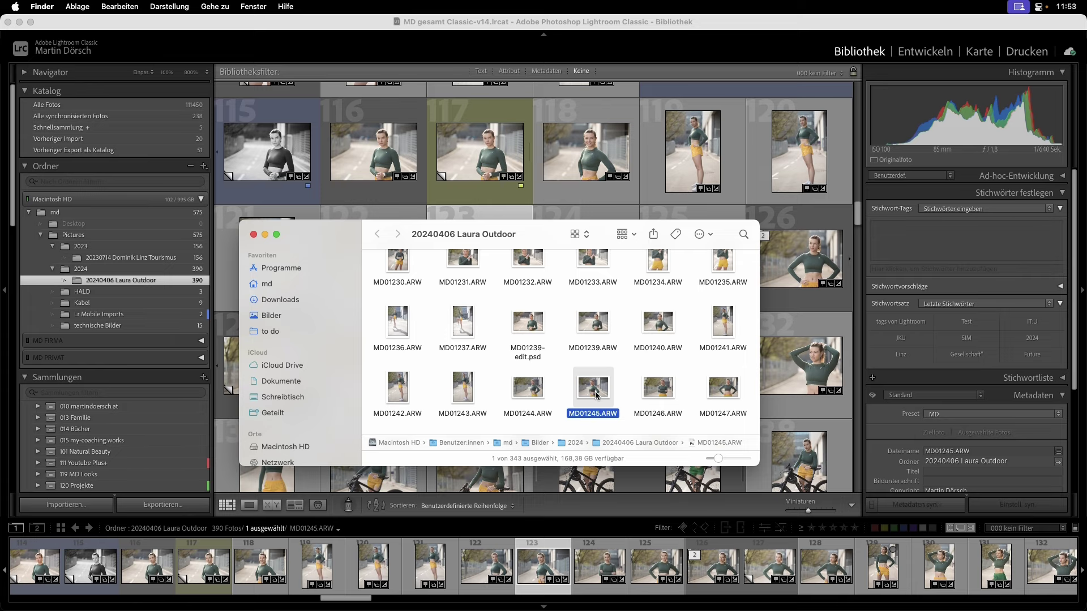
key("space")
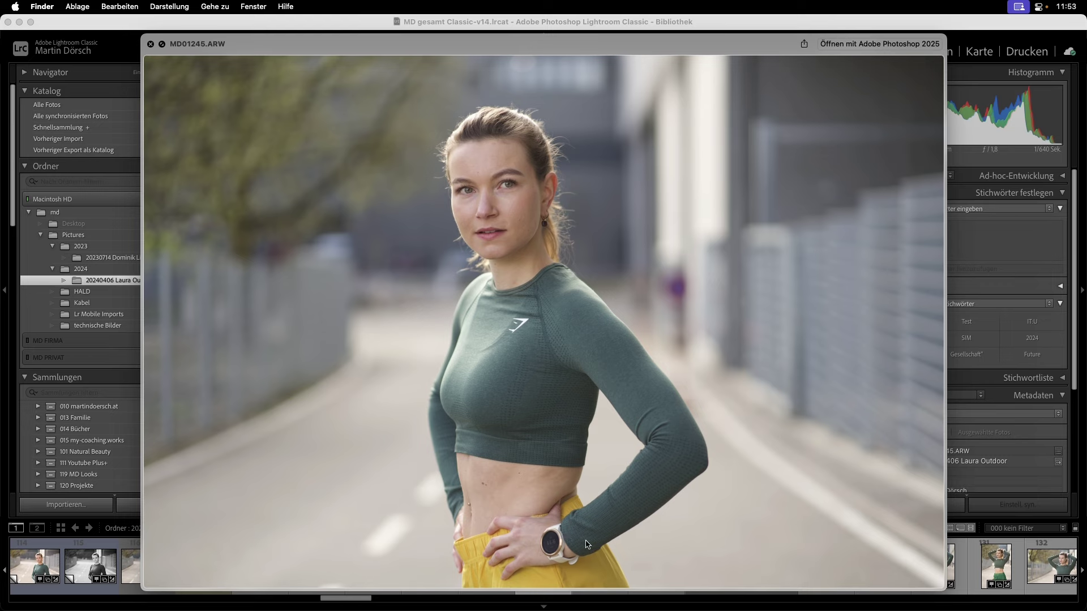
key("space")
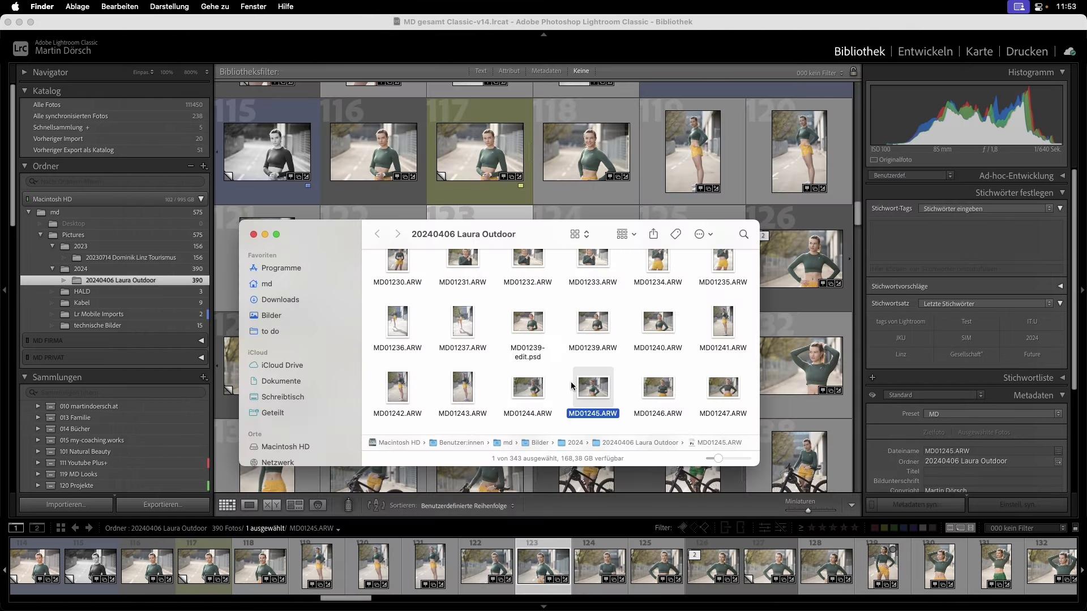
Save photo MD01245's metadata to its file, confirming the write to create MD01245.xmp
left_click(611, 26)
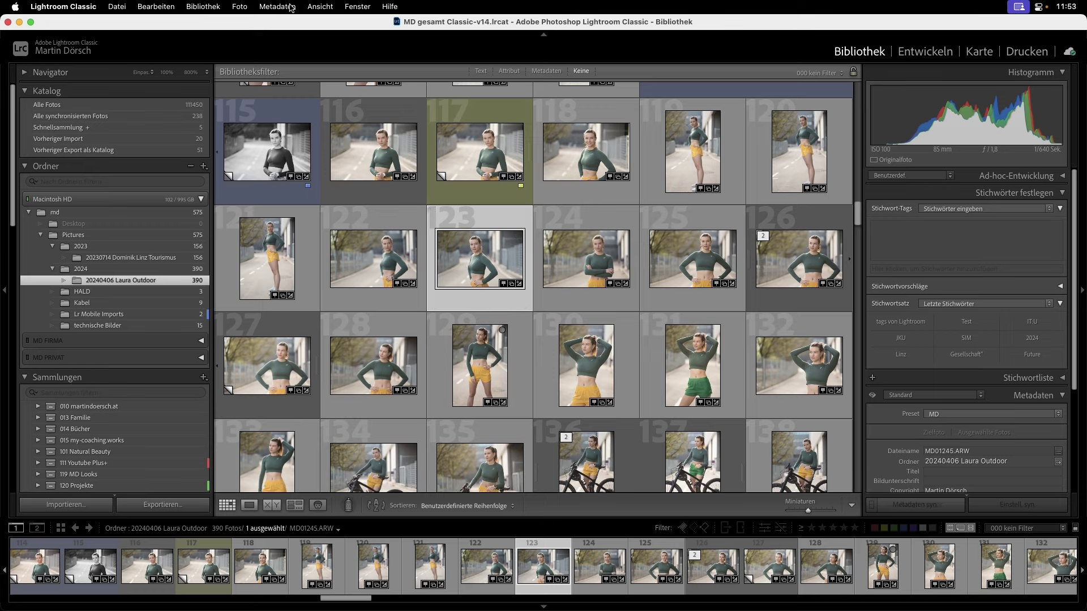
left_click(289, 6)
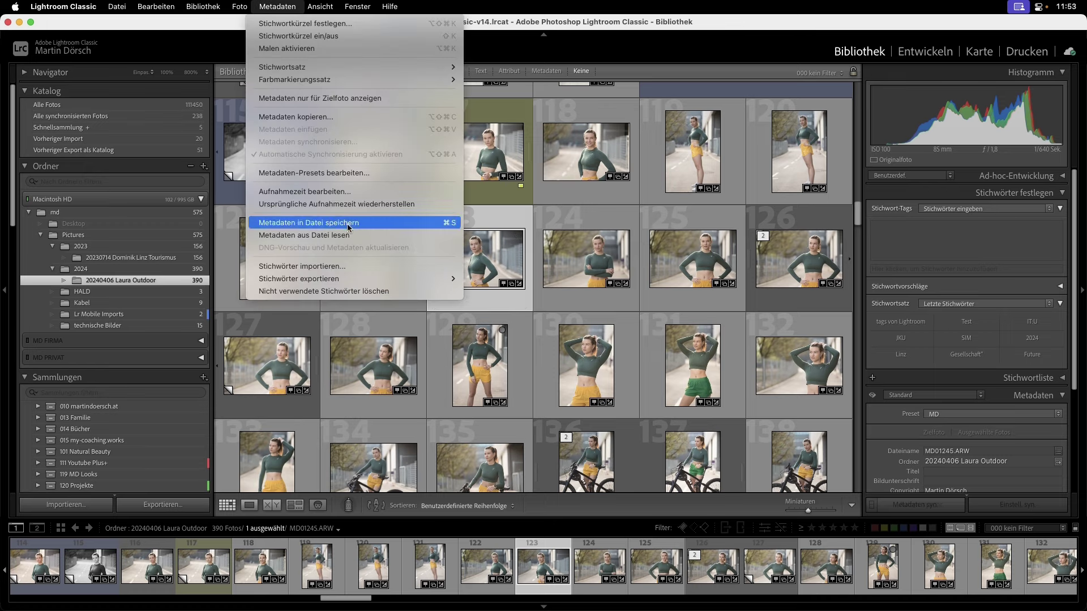
left_click(367, 222)
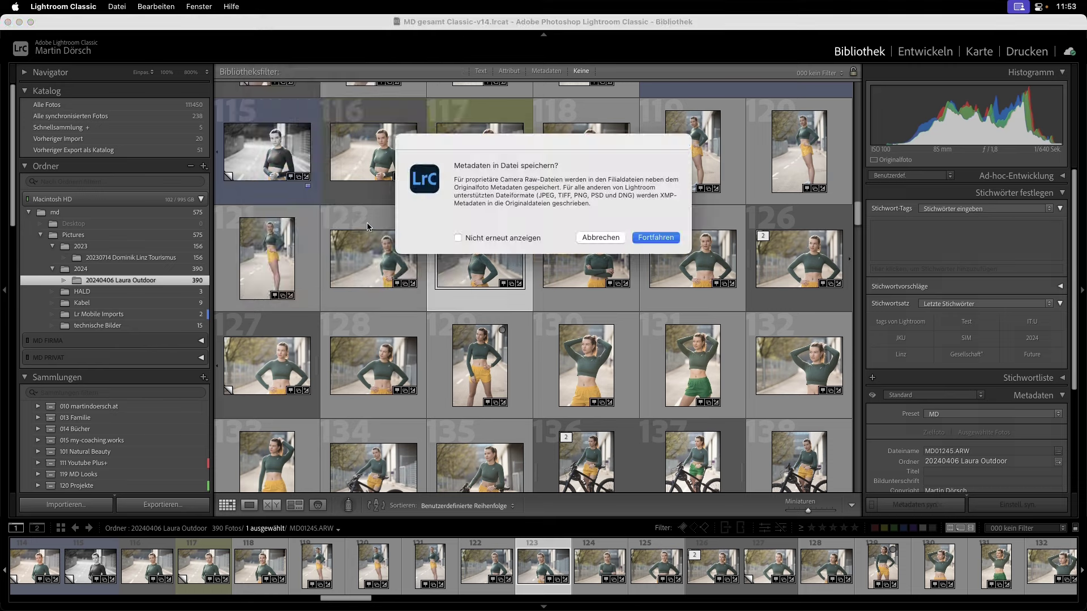
left_click(664, 237)
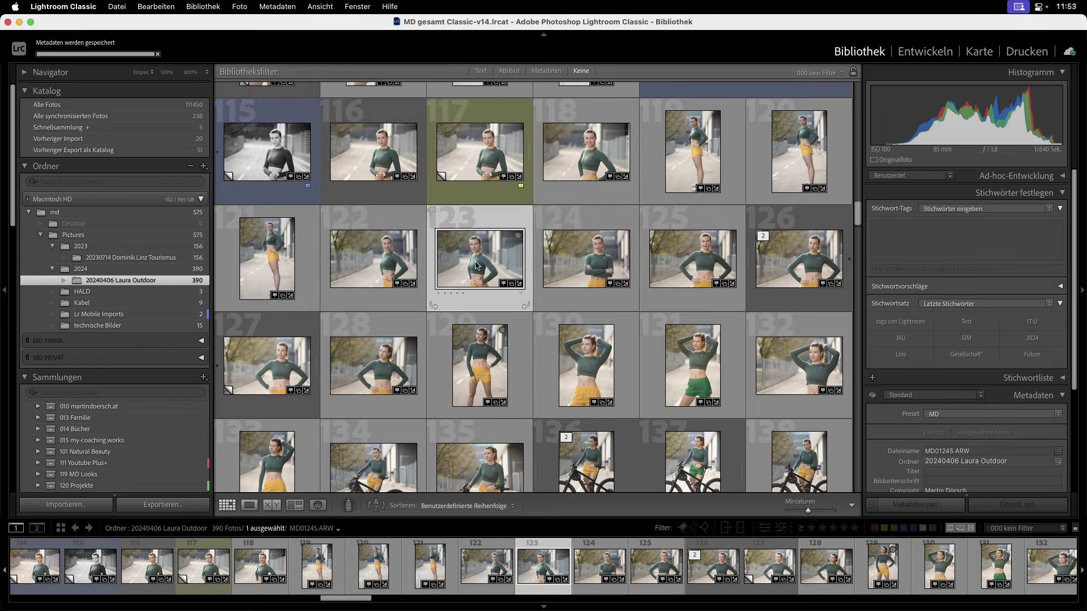
key("super+Tab")
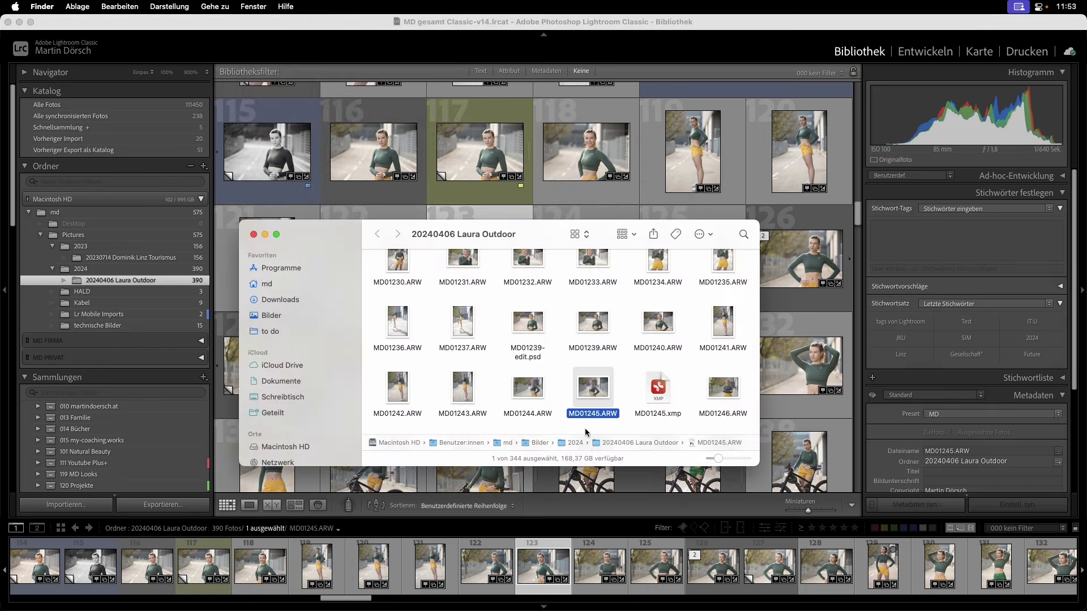
left_click(657, 418)
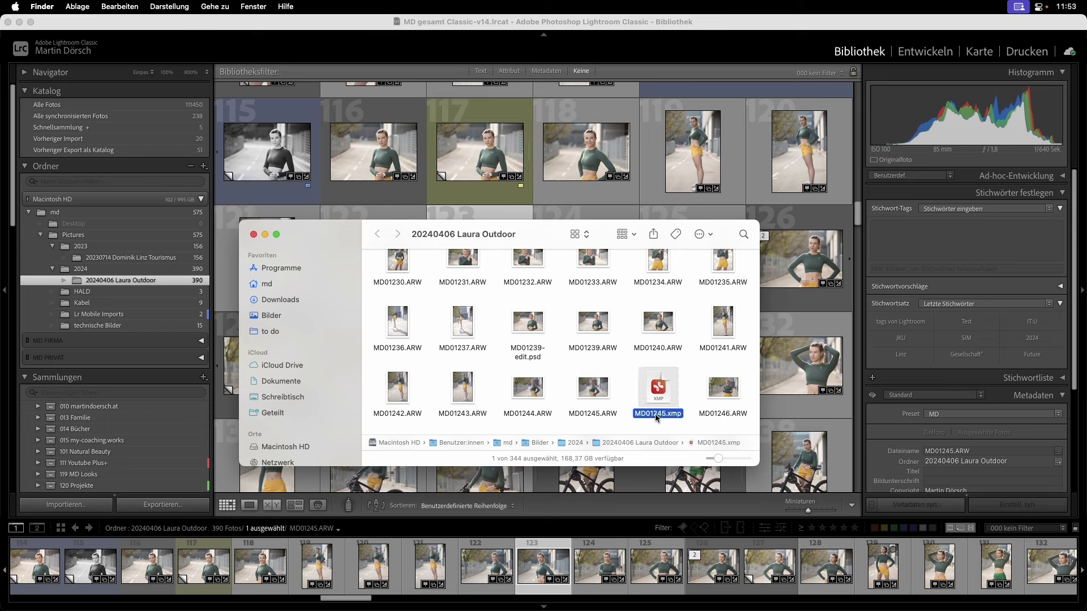
left_click(593, 388)
right_click(593, 388)
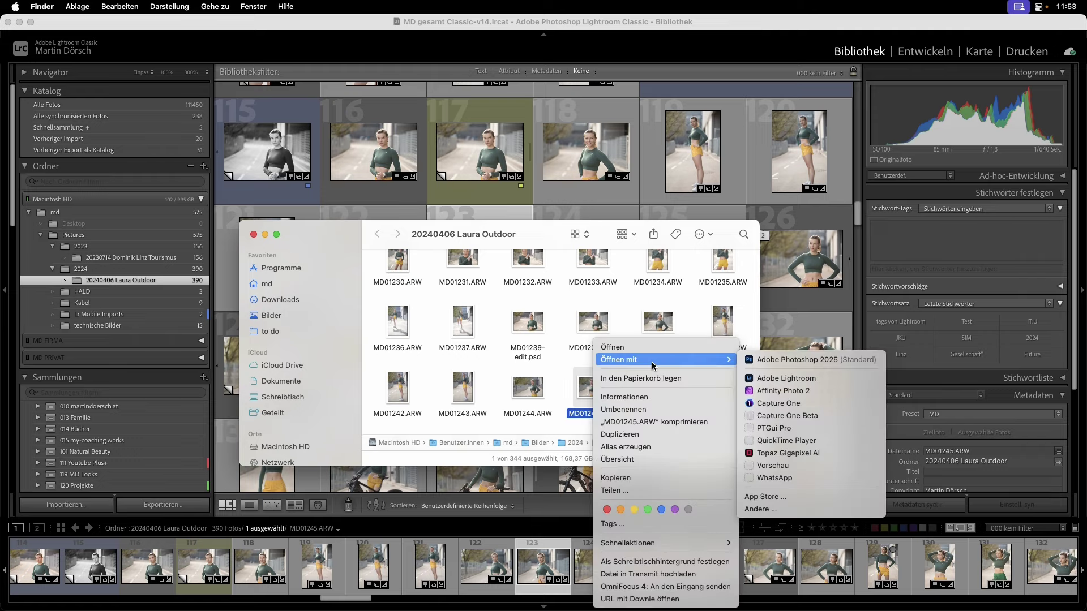
left_click(821, 361)
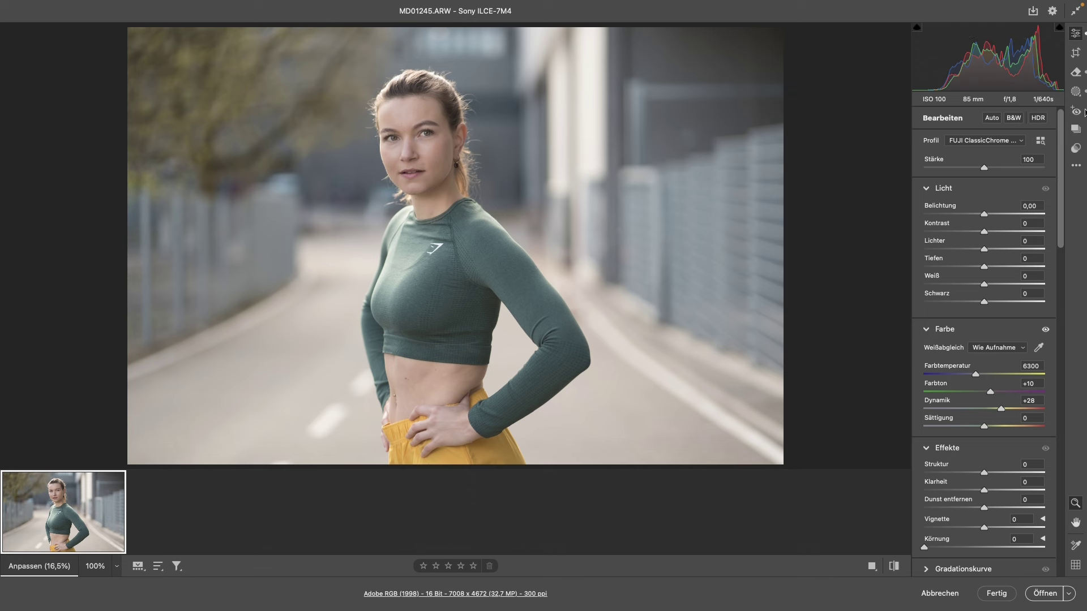
left_click(1075, 93)
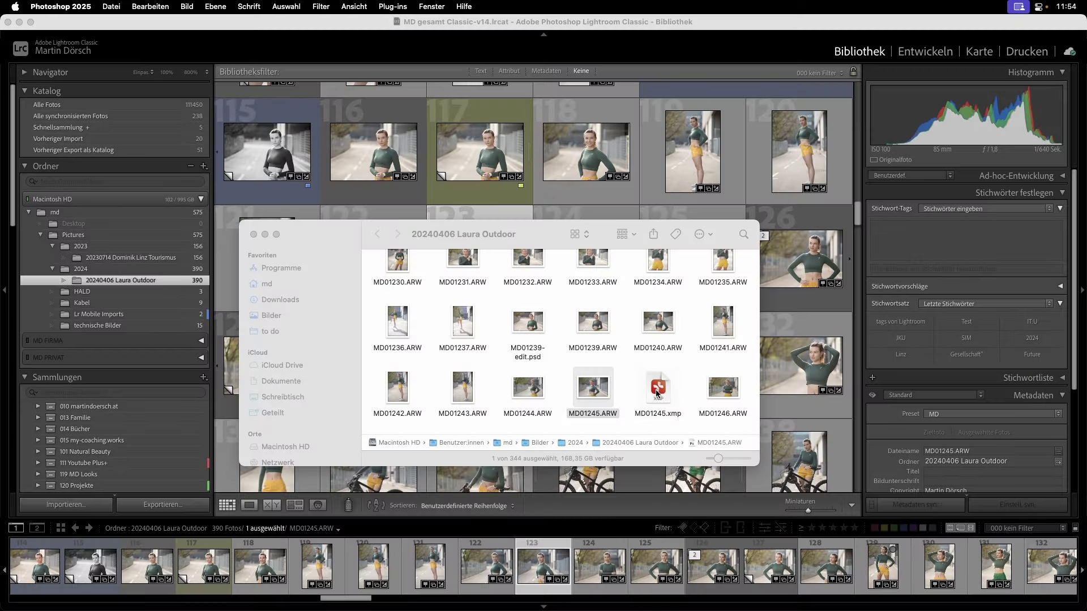
Open the MD01245.xmp sidecar in TextEdit and scroll down to the exposure setting
left_click(657, 391)
key("alt+space")
type("tex")
key("Return")
left_click_drag(657, 390, 657, 597)
scroll(314, 232, "down", 5)
scroll(314, 232, "down", 5)
scroll(314, 233, "down", 5)
scroll(314, 232, "down", 5)
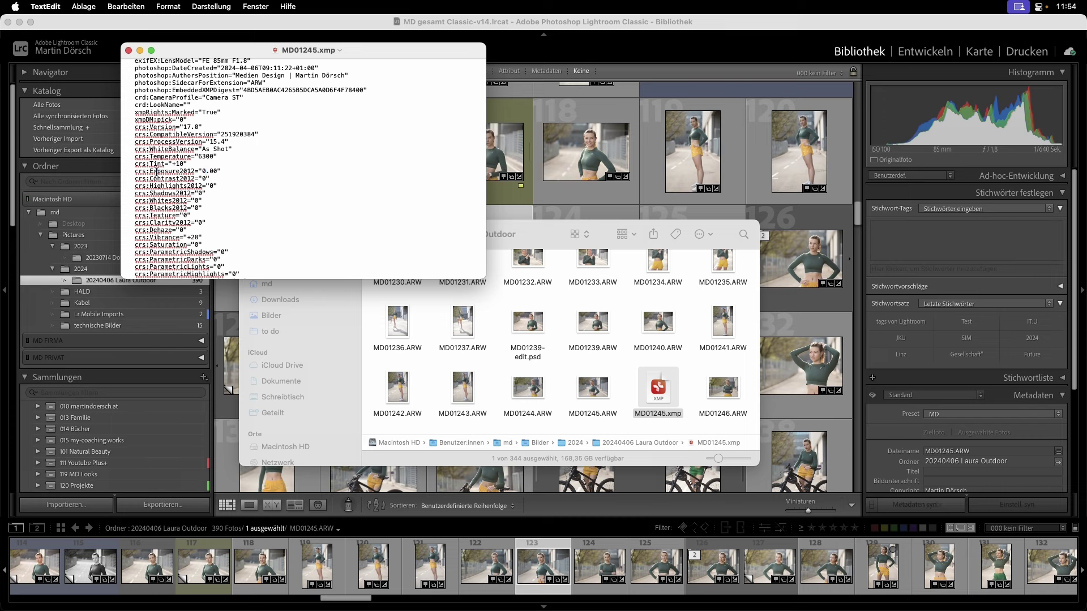
Change crs:Exposure2012 from 0.00 to 2.34, then save and close the XMP file
left_click(204, 171)
key("BackSpace")
type("1")
key("BackSpace")
type("2")
left_click(217, 171)
key("BackSpace")
key("BackSpace")
type("34")
key("super+s")
key("super+w")
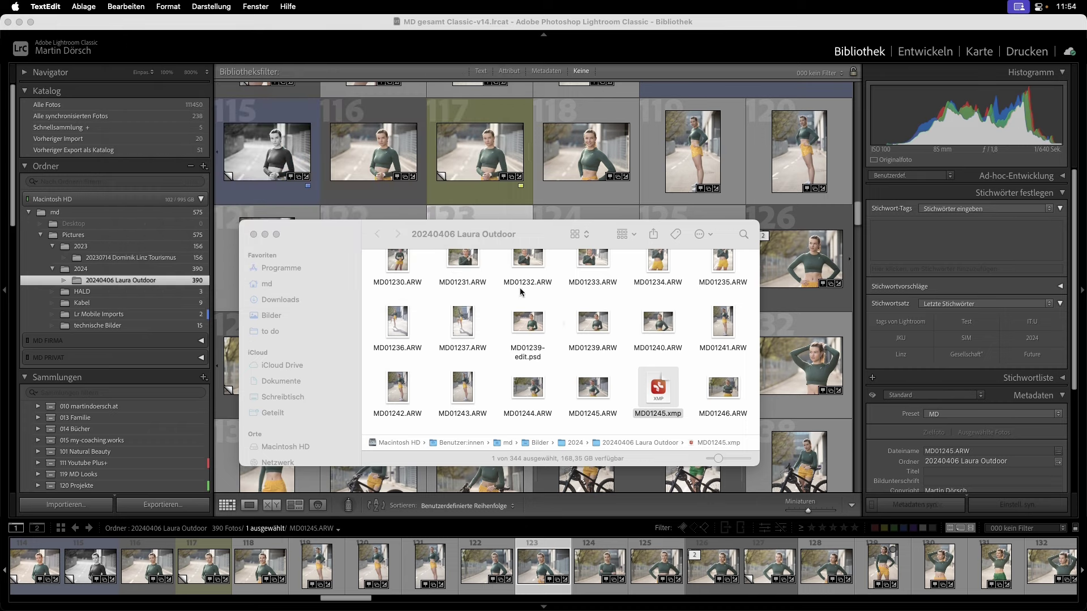
Reopen MD01245.ARW in Camera Raw, confirm exposure reads +2.34, and accept with Fertig
double_click(591, 388)
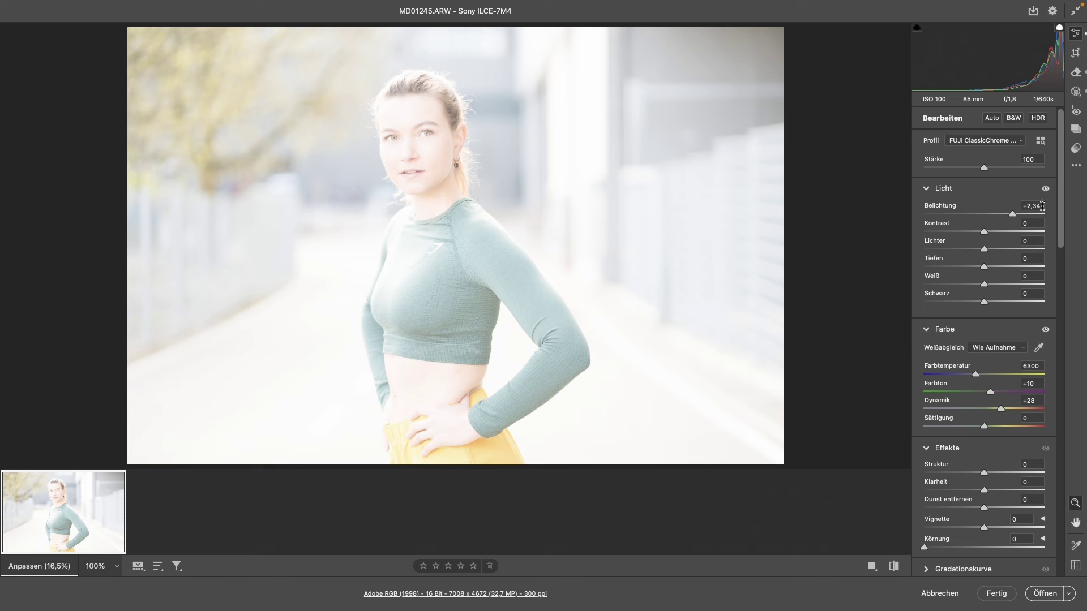
left_click(990, 594)
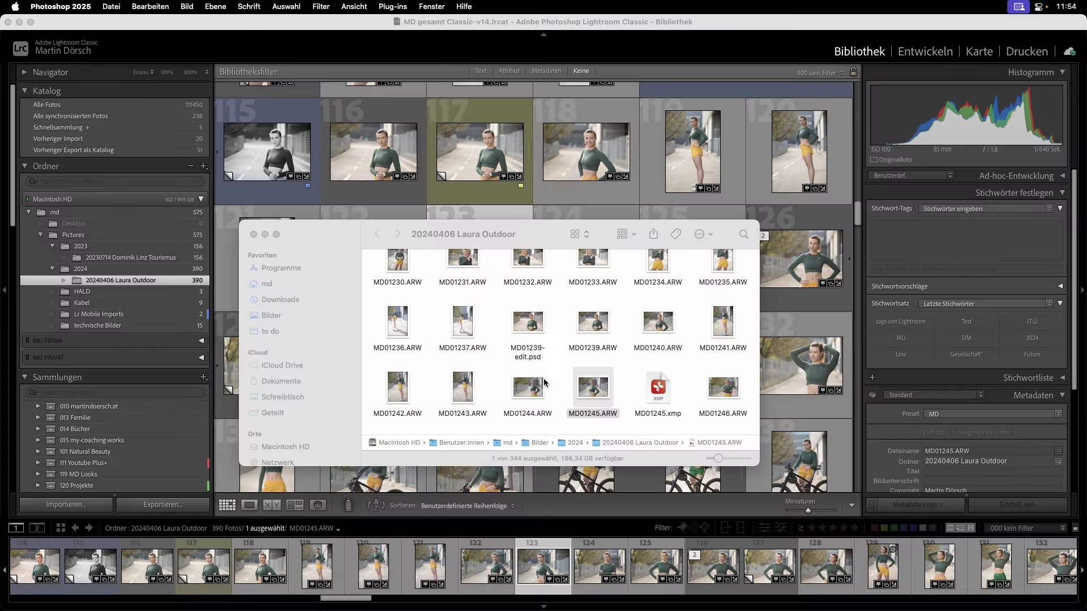
Select photo 123 in the Lightroom grid, briefly viewing it in Develop
left_click(340, 20)
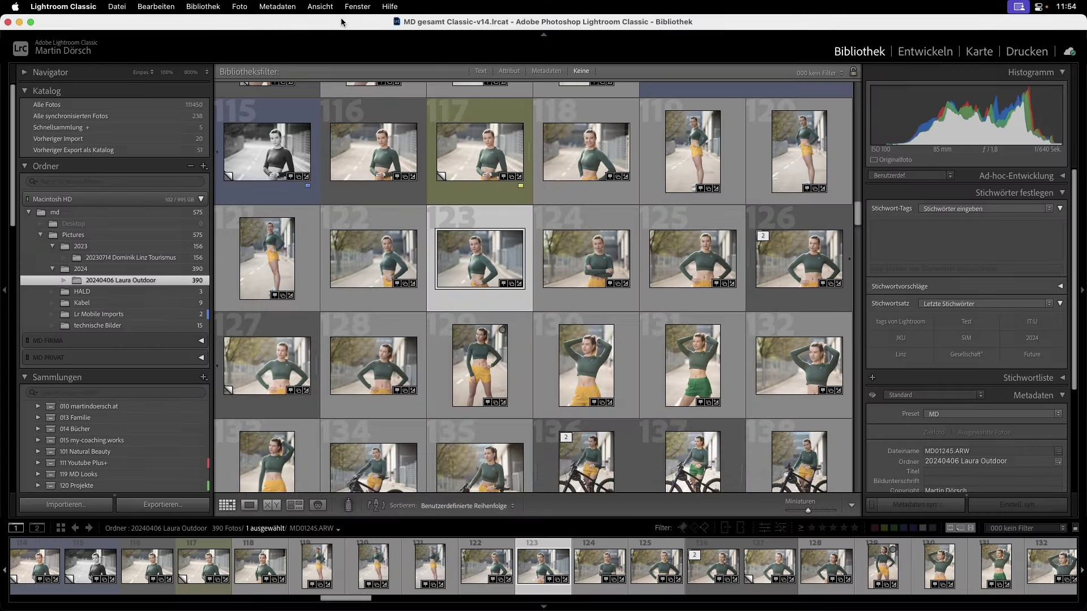
left_click_drag(471, 262, 385, 262)
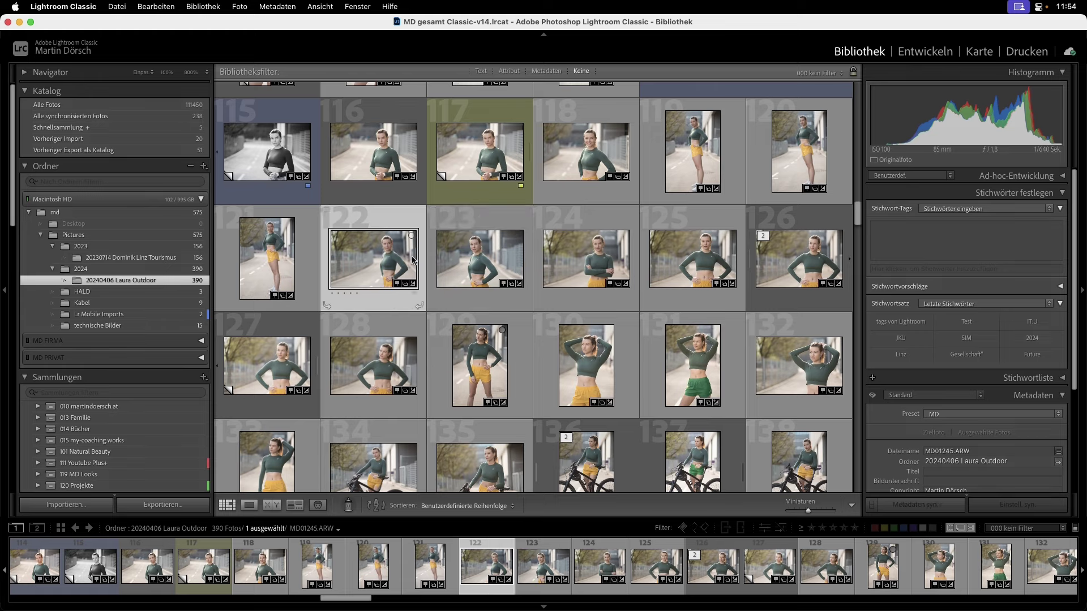
key("d")
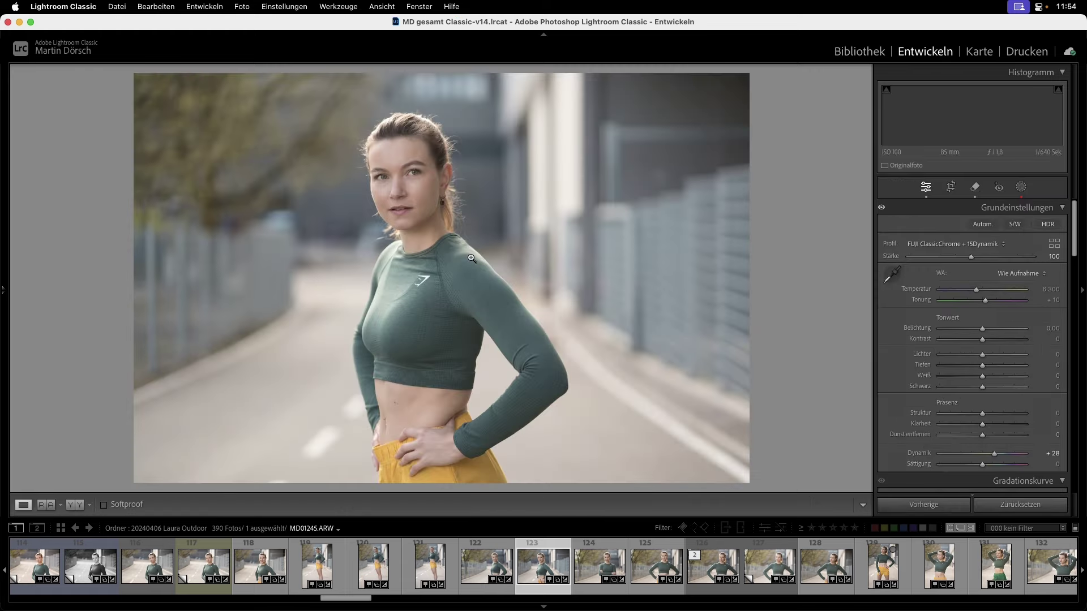
key("g")
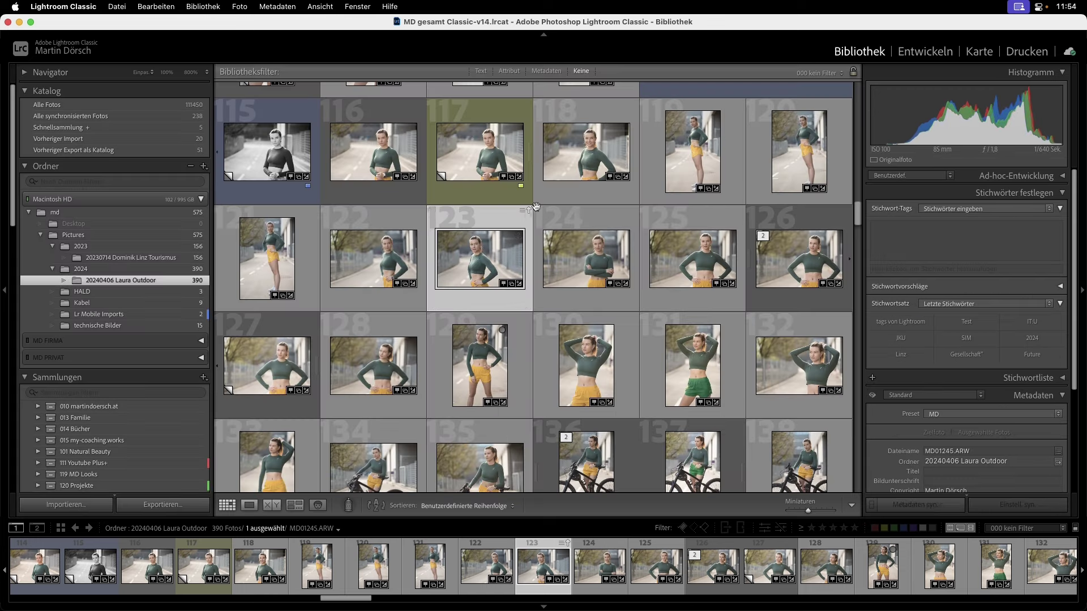
key("alt")
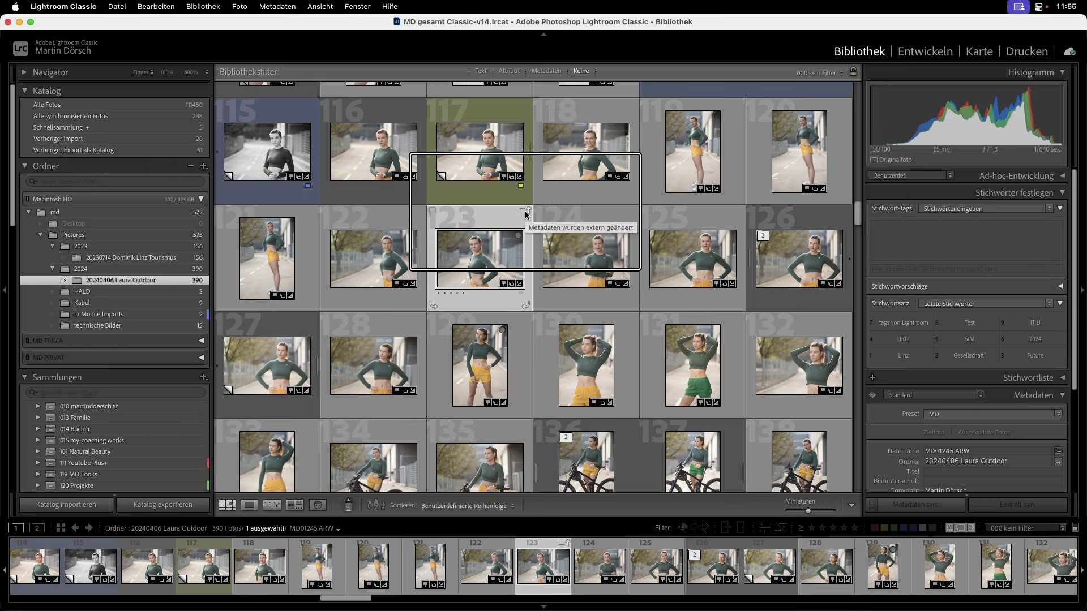
Import photo 123's settings from disk via its metadata-changed badge and develop it
left_click(526, 213)
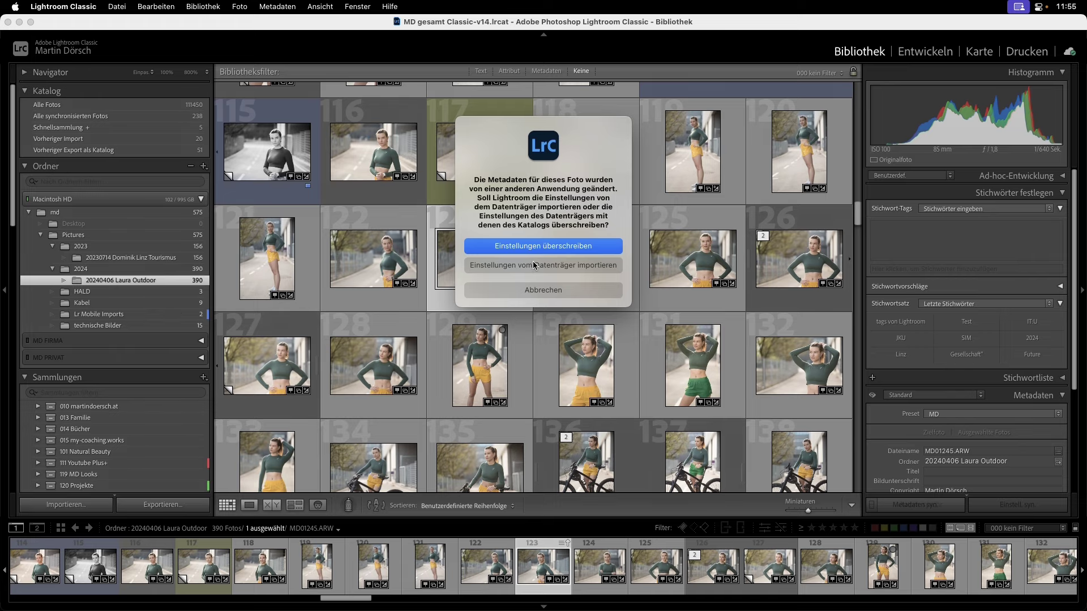
left_click(533, 263)
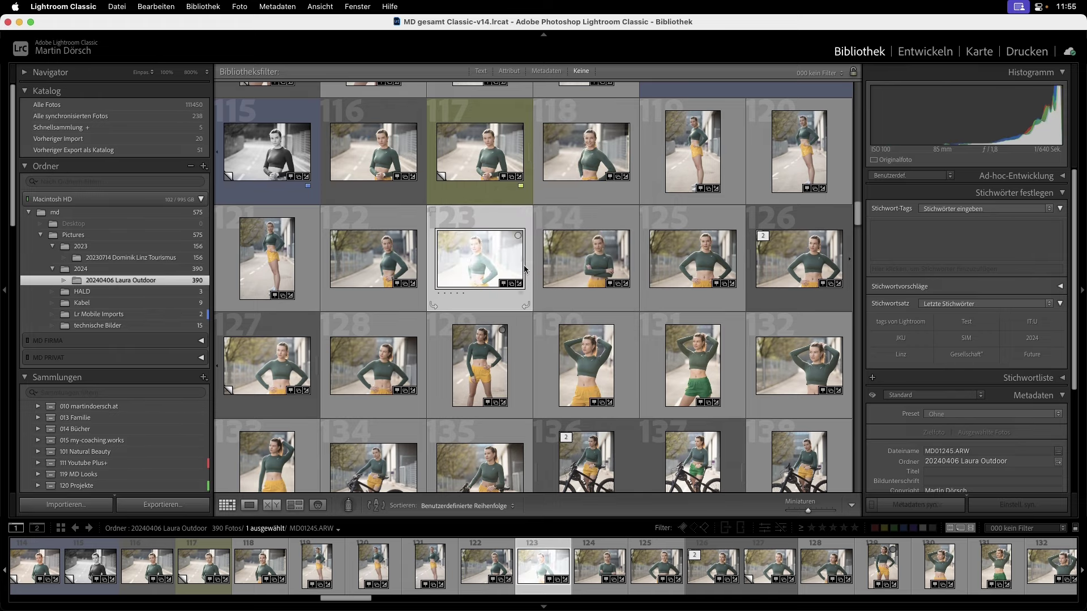
key("d")
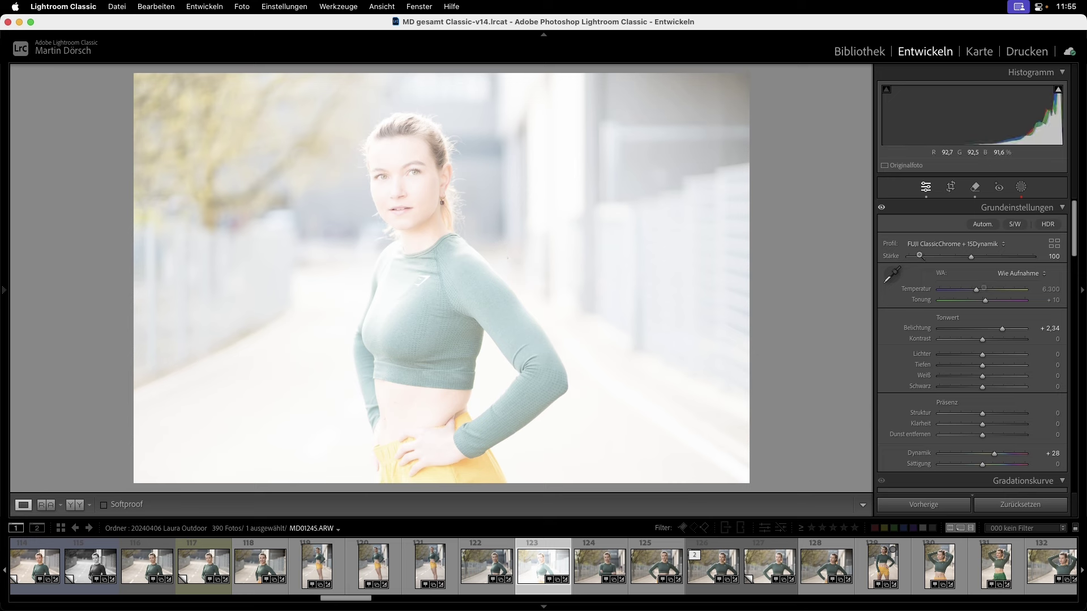
left_click(1045, 339)
Return to the Library grid and select photo 124, MD01246.ARW
key("g")
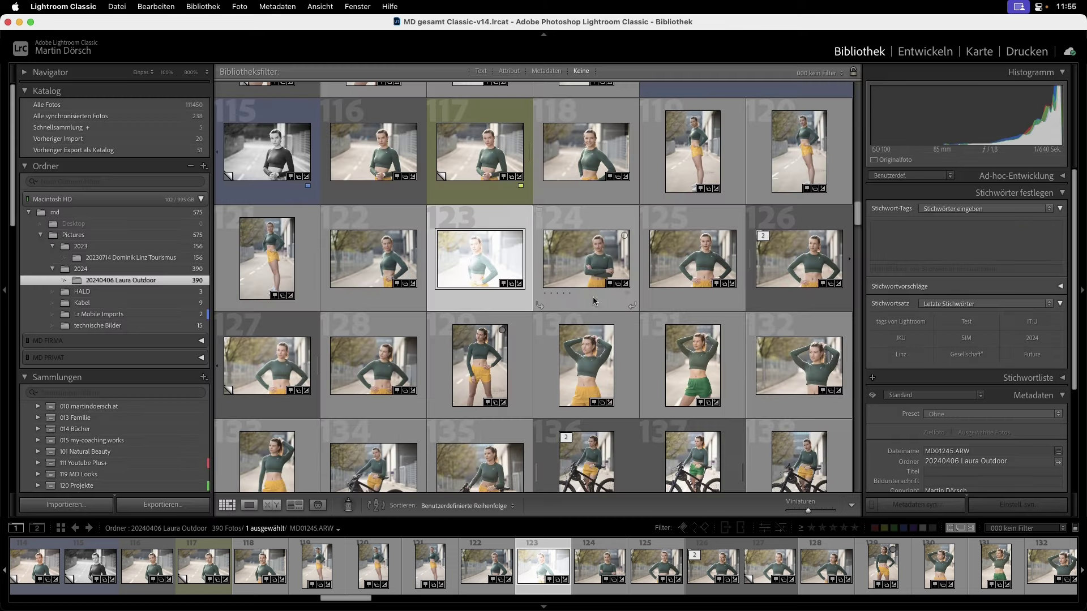
left_click(589, 270)
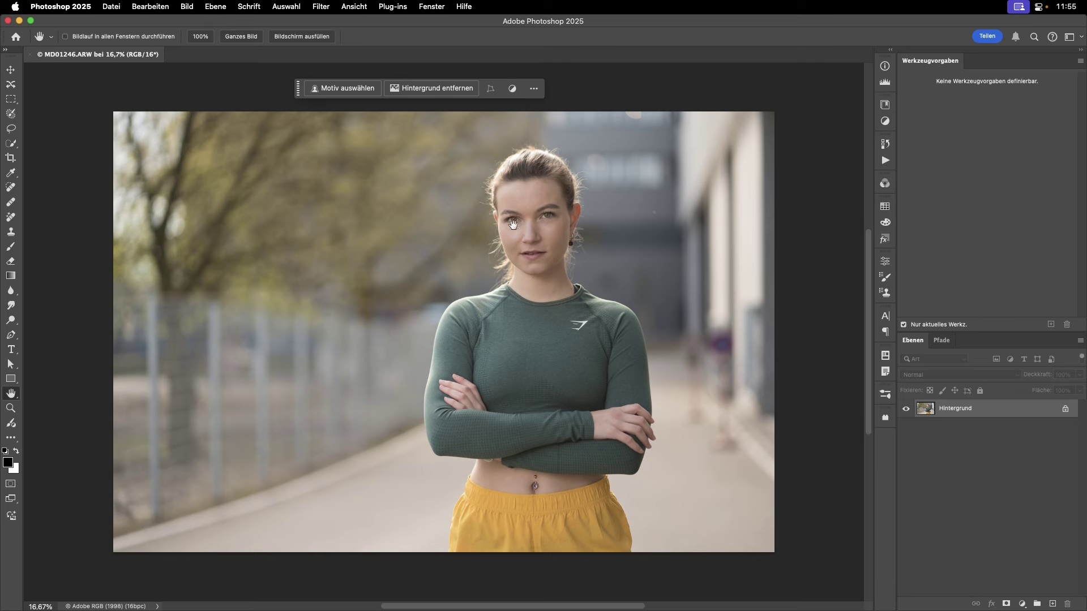
Remove MD01246's background and add a dusty pink Solid Color fill layer
scroll(541, 222, "up", 5)
scroll(582, 222, "down", 5)
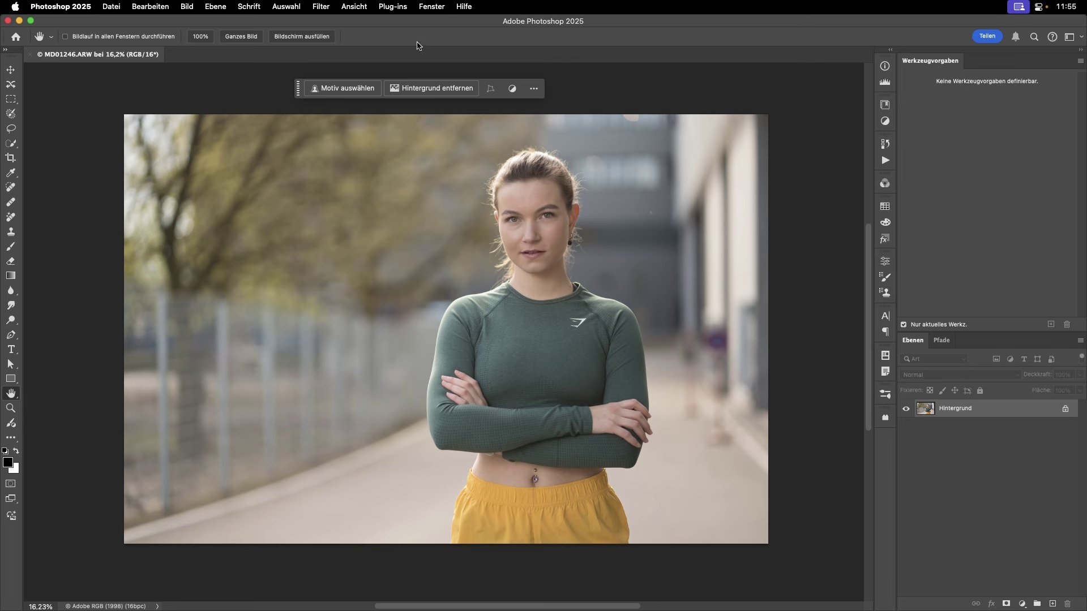
left_click(417, 89)
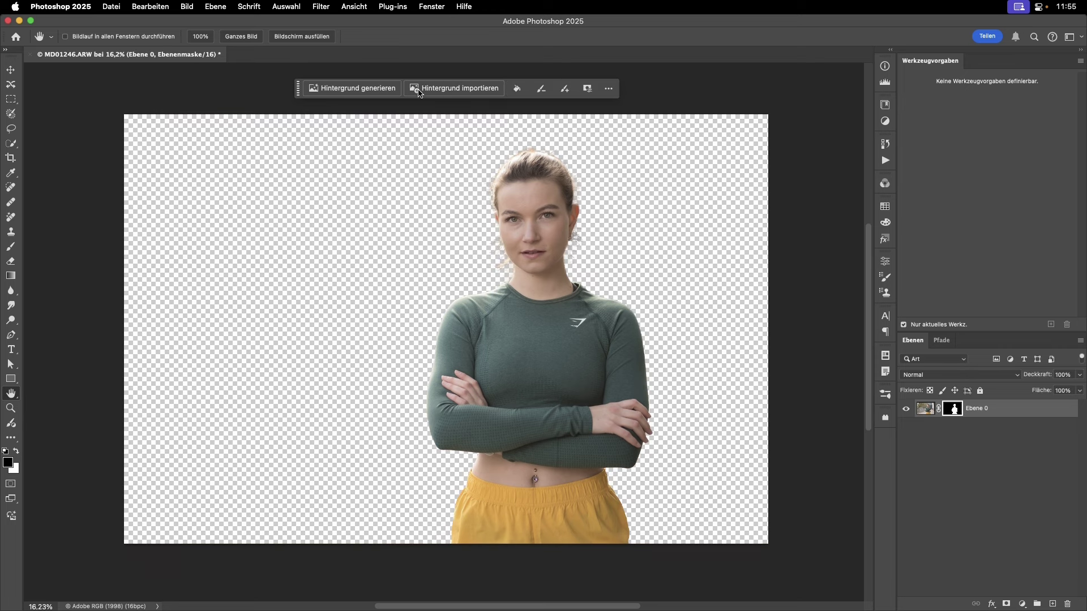
left_click(1023, 604)
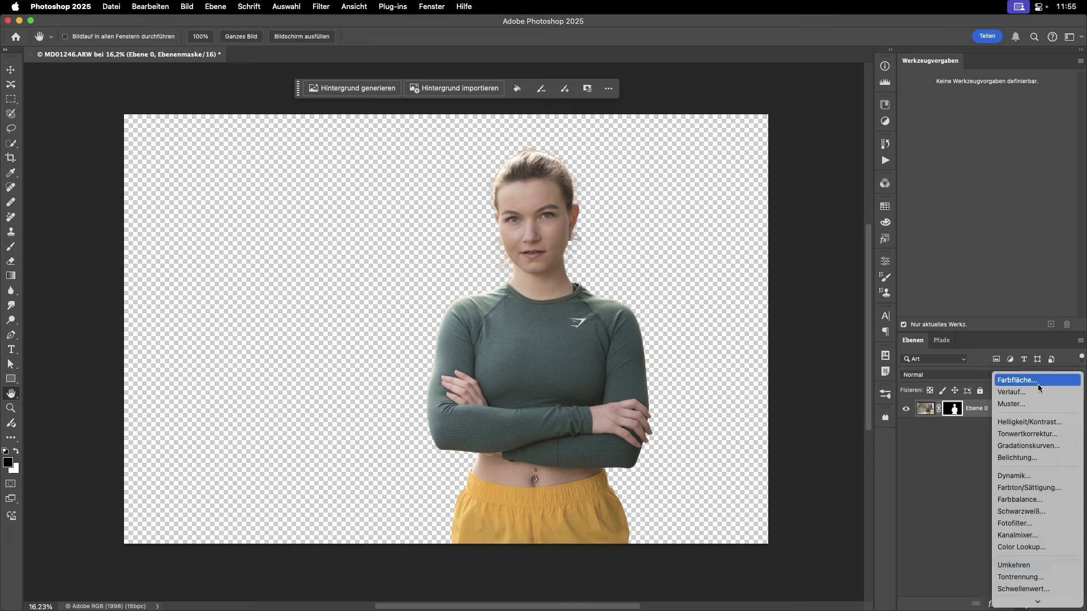
left_click(1017, 380)
left_click(711, 256)
left_click_drag(712, 256, 657, 213)
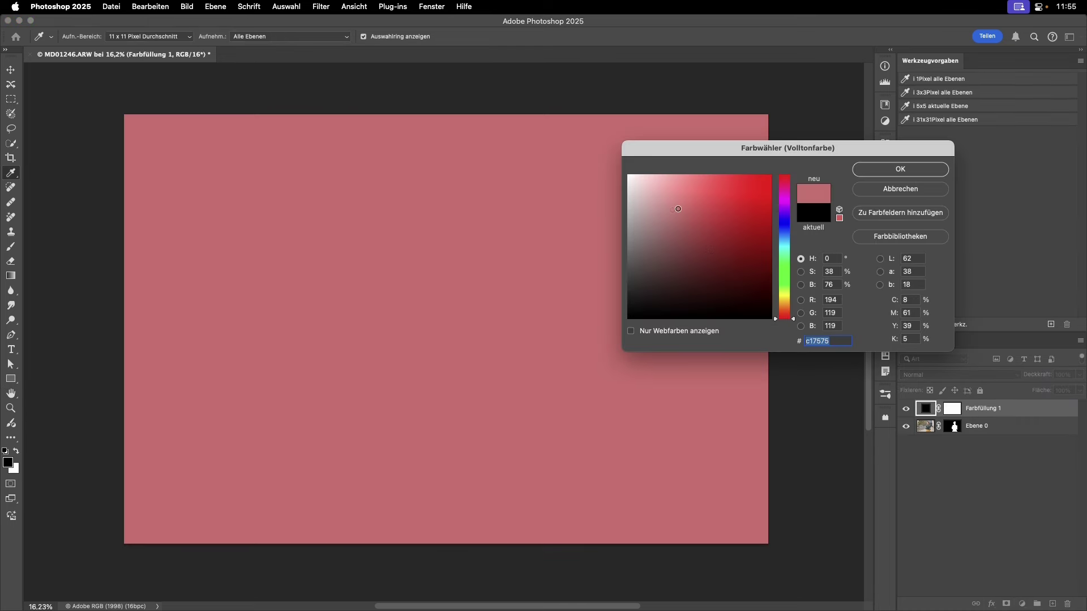
left_click(900, 169)
Move the pink fill below Ebene 0 and stamp all visible layers into a new layer
left_click_drag(939, 407, 929, 458)
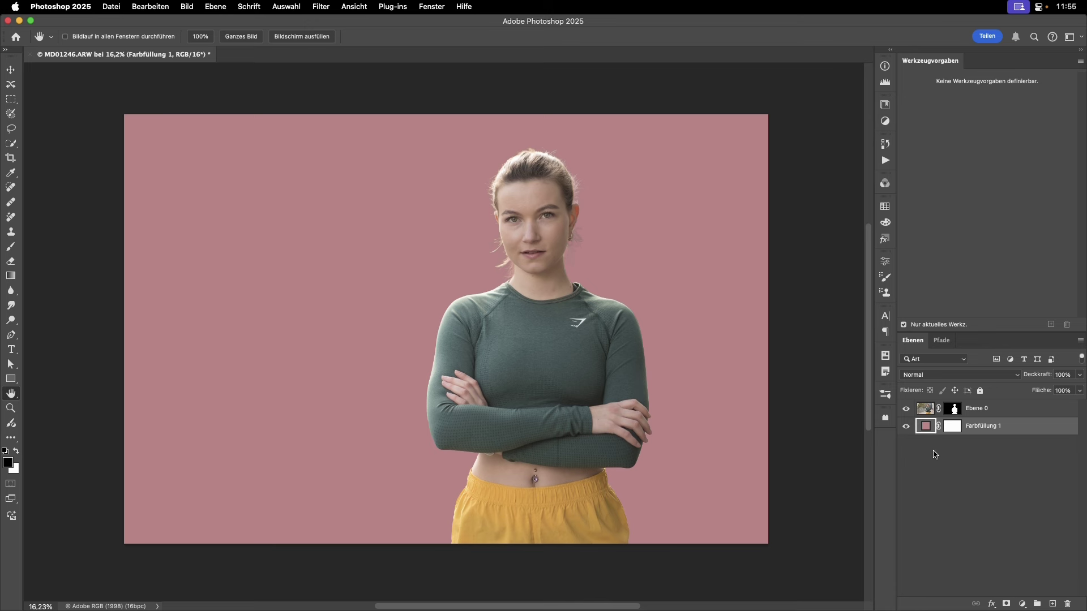
left_click(927, 413)
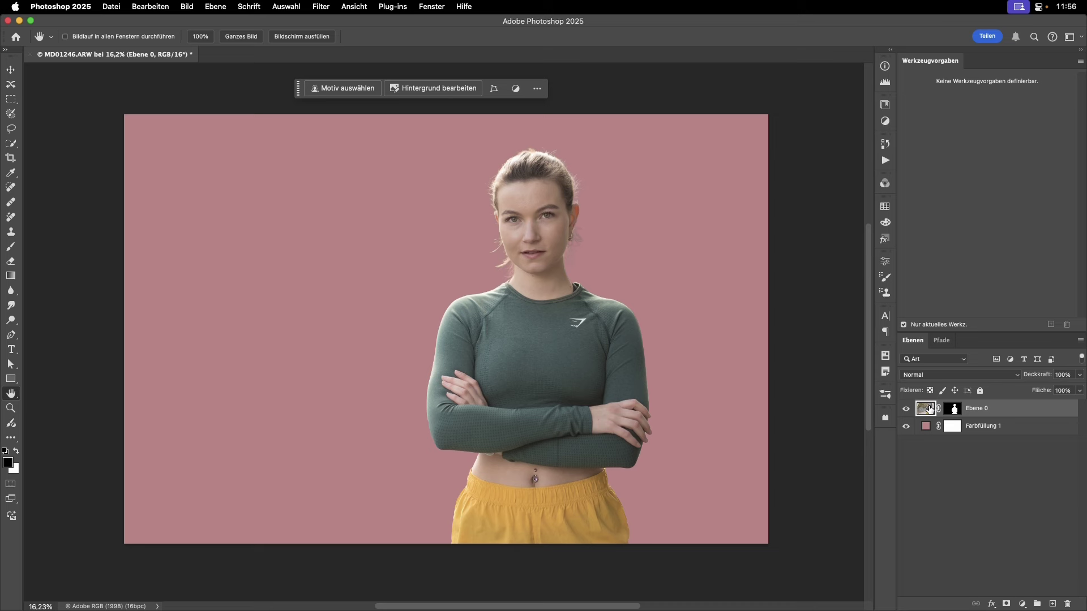
key("super+alt+shift+e")
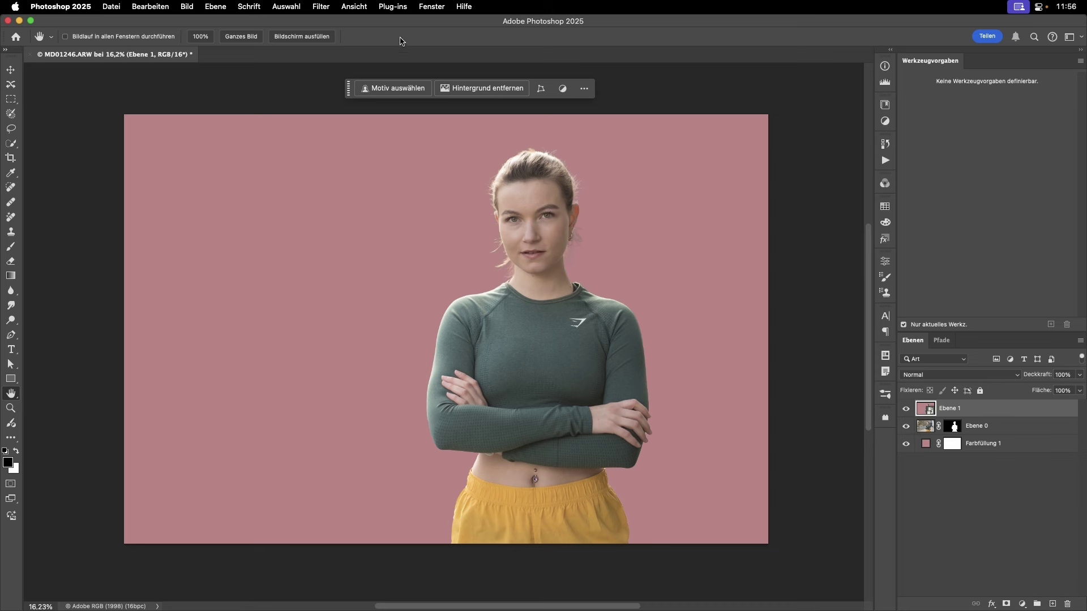
left_click(321, 7)
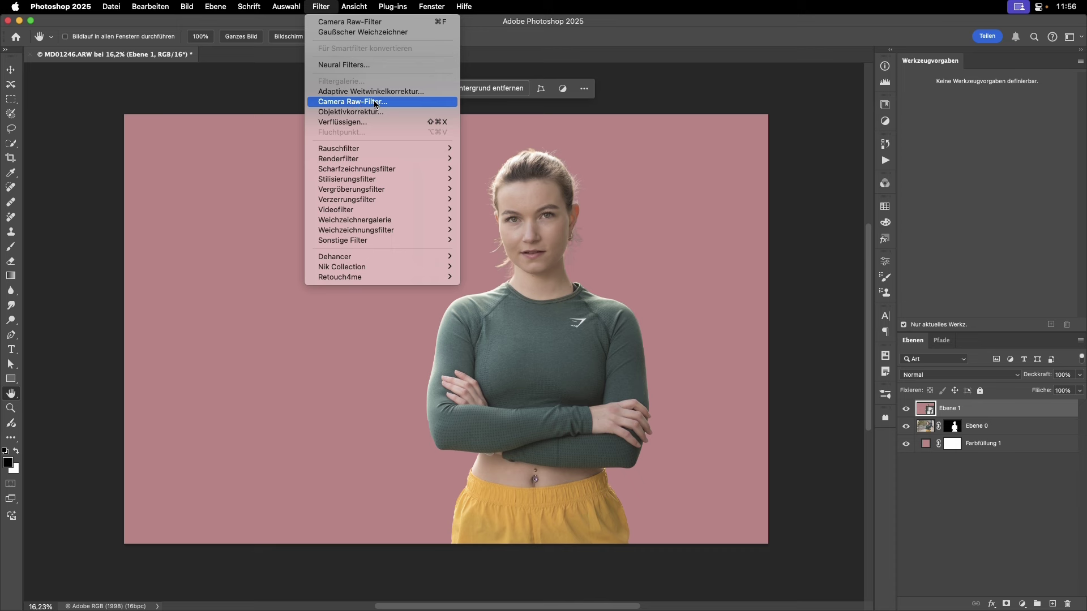
In the Camera Raw filter, create a person mask covering facial skin and body skin
left_click(376, 103)
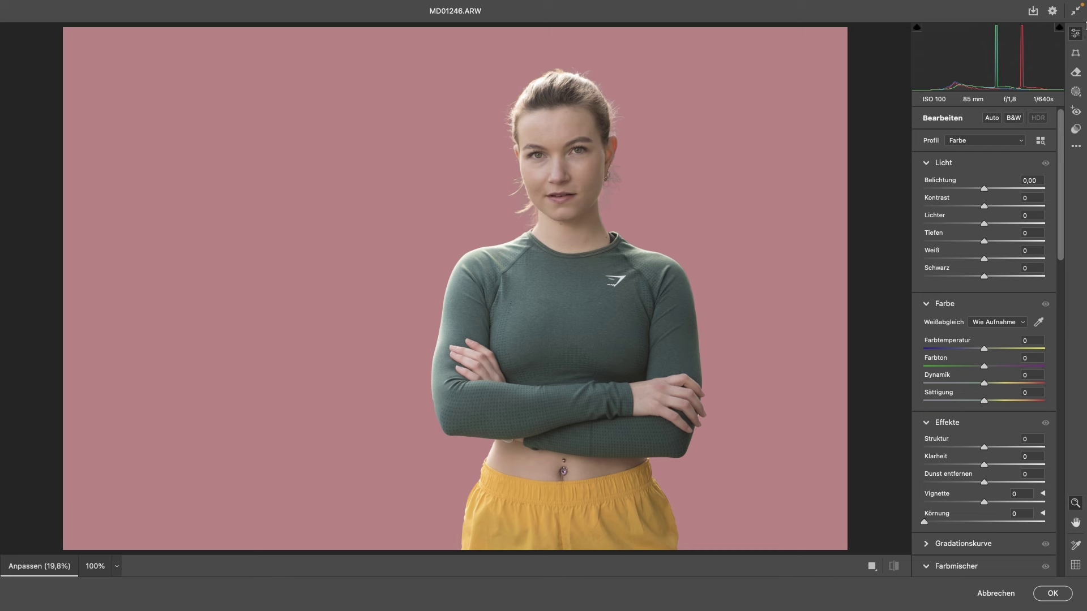
left_click(1075, 91)
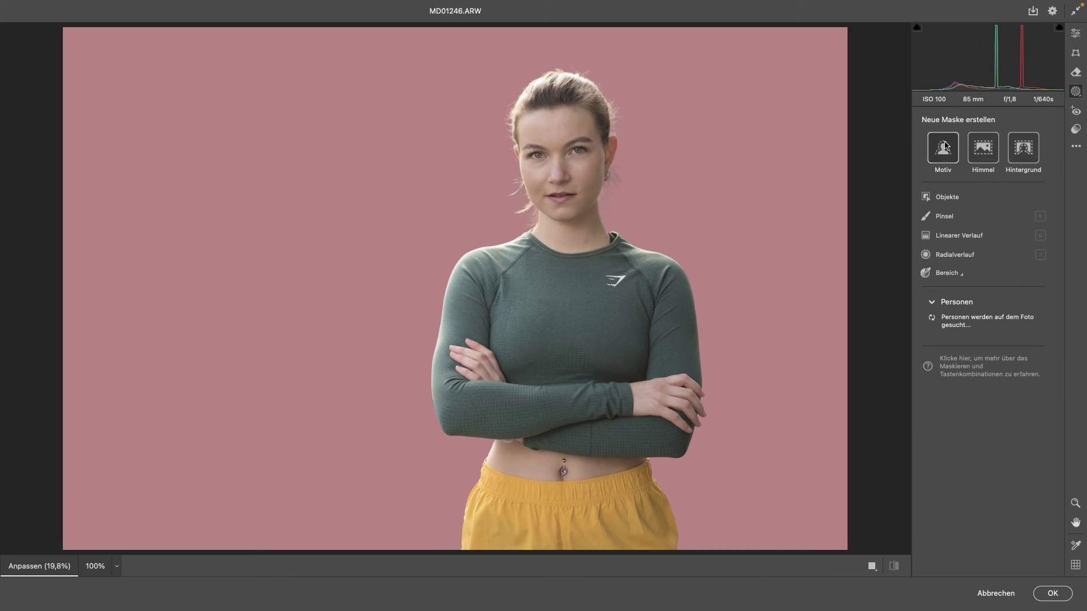
left_click(934, 331)
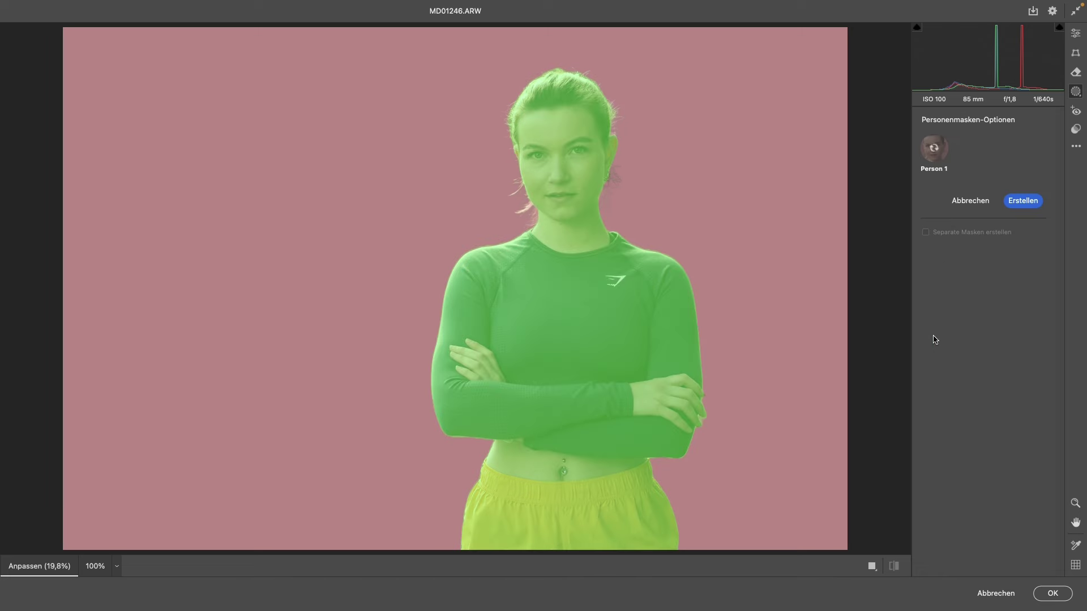
left_click(926, 221)
left_click(926, 244)
left_click(925, 233)
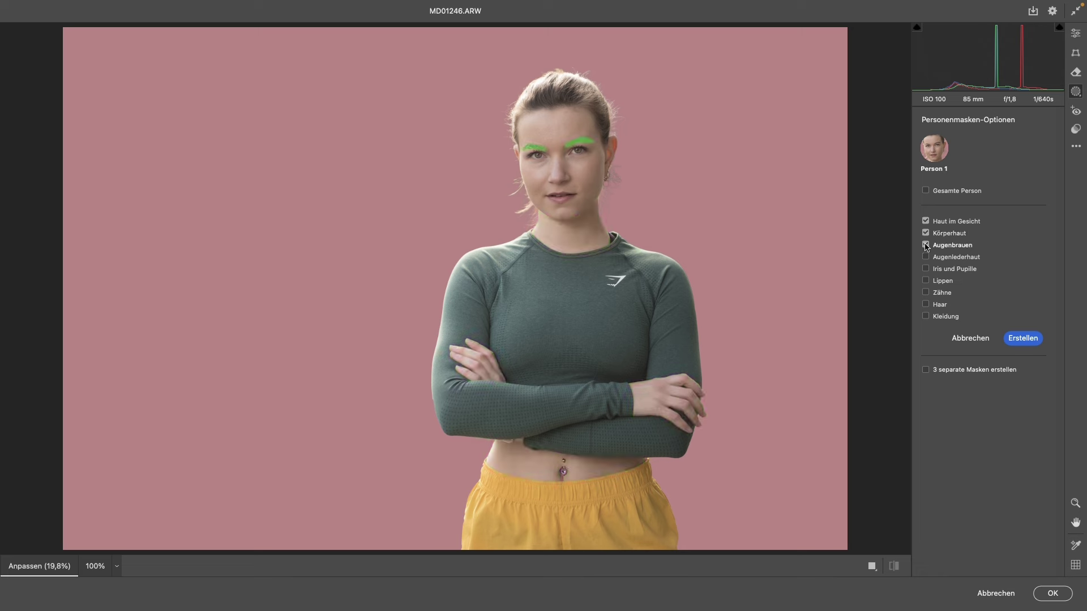
left_click(1028, 341)
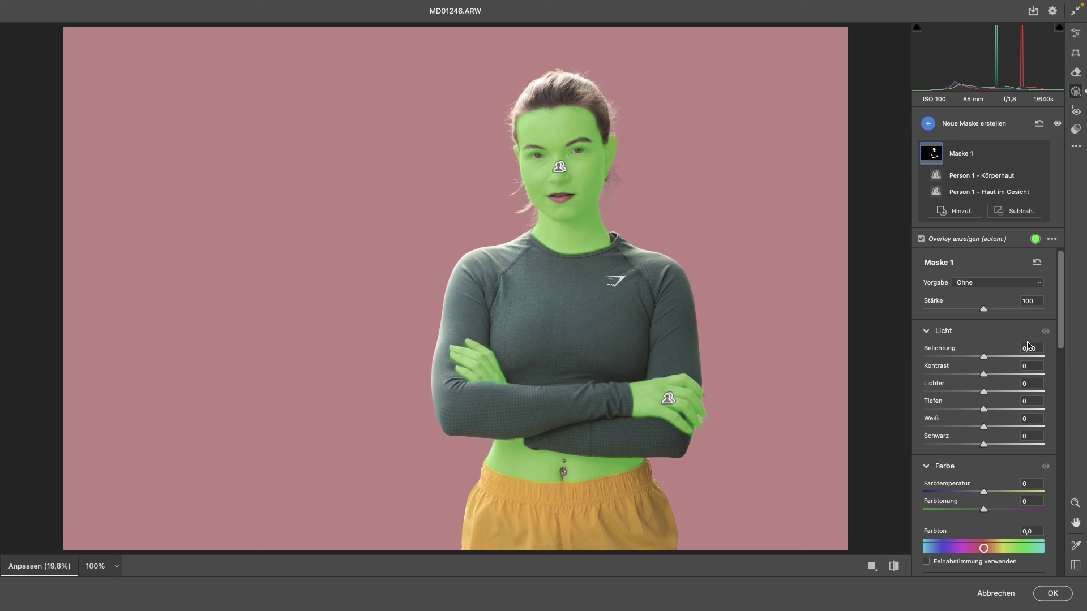
Raise shadows to +41 and lower clarity to -25 on the skin mask, then apply
left_click_drag(985, 410, 1014, 412)
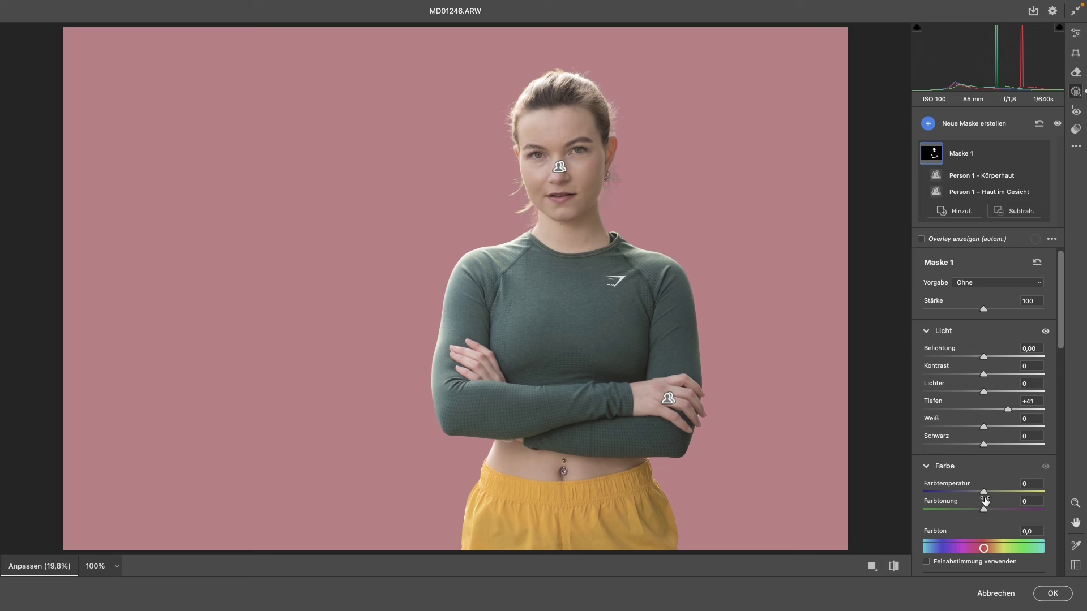
scroll(961, 514, "down", 2)
scroll(960, 509, "down", 5)
scroll(973, 453, "down", 5)
scroll(990, 397, "down", 3)
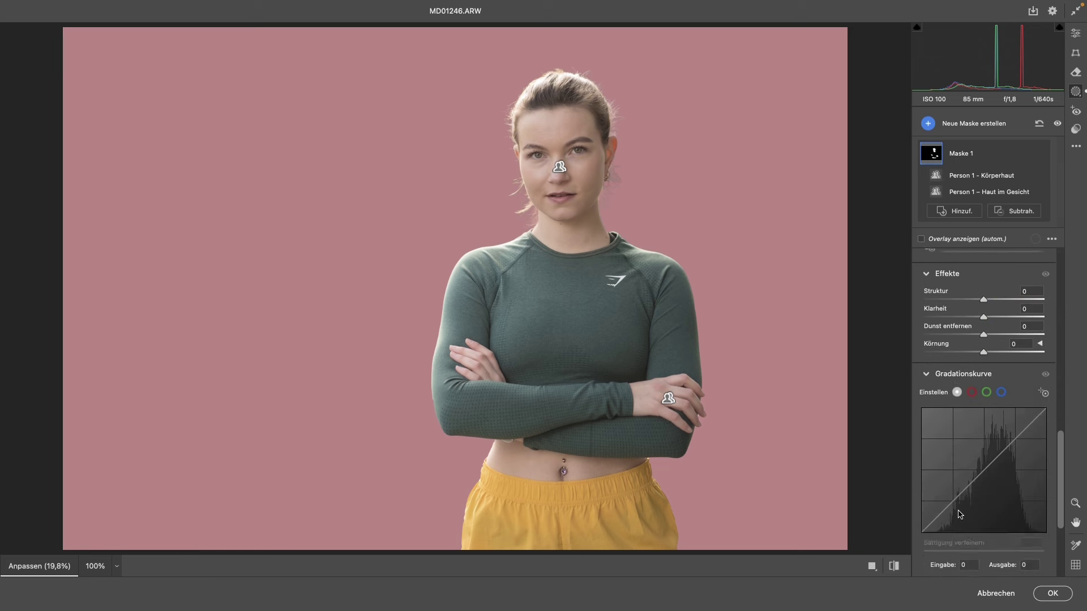
left_click_drag(983, 358, 968, 374)
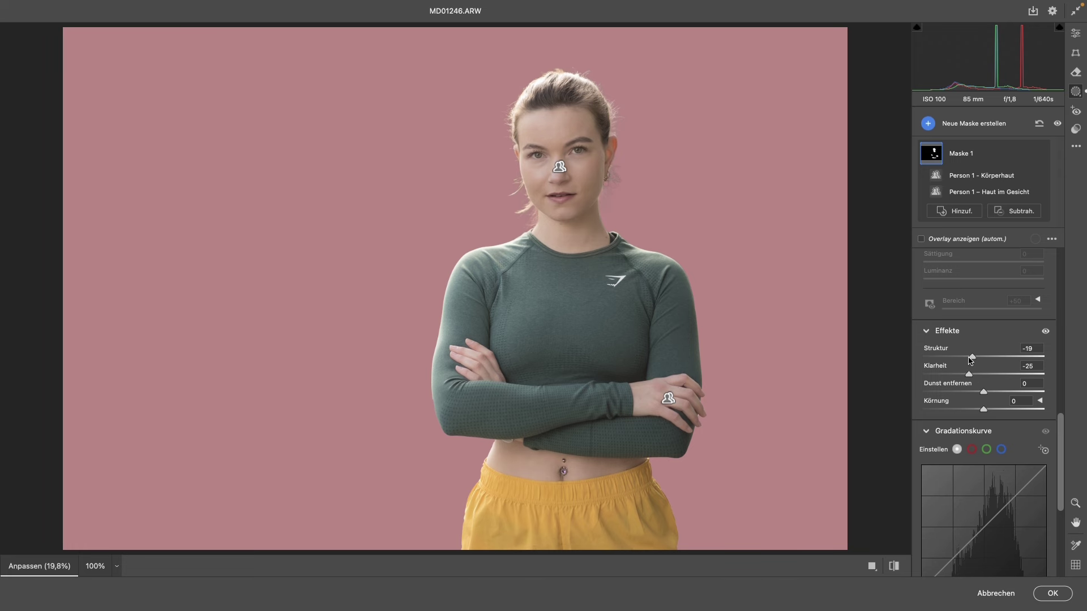
left_click(1051, 594)
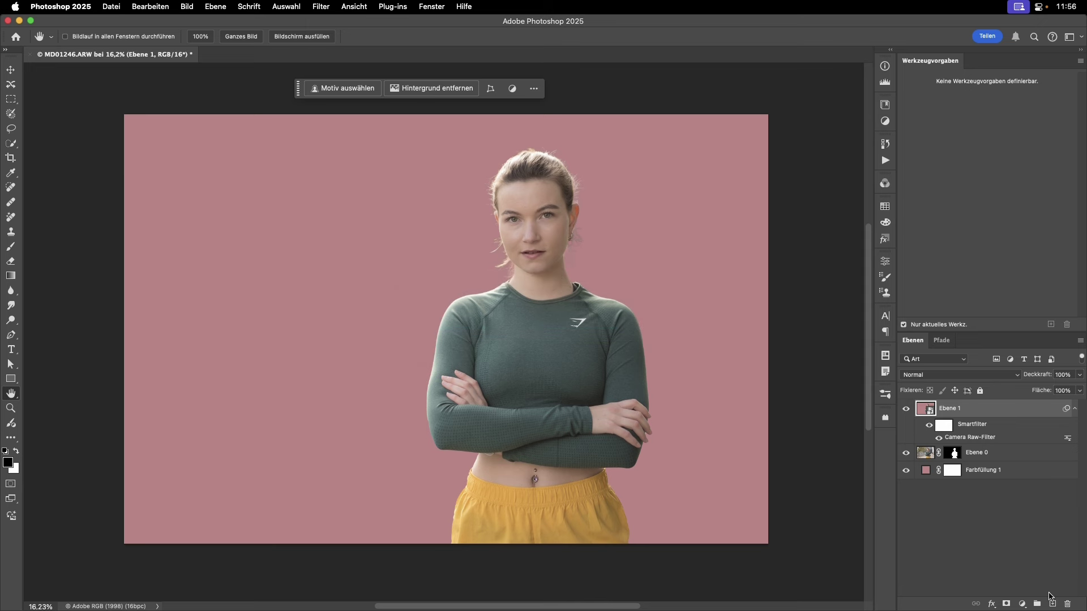
Close the Photoshop document and reset photo 123's exposure from +2.34 to 0.00 in Develop
key("super+w")
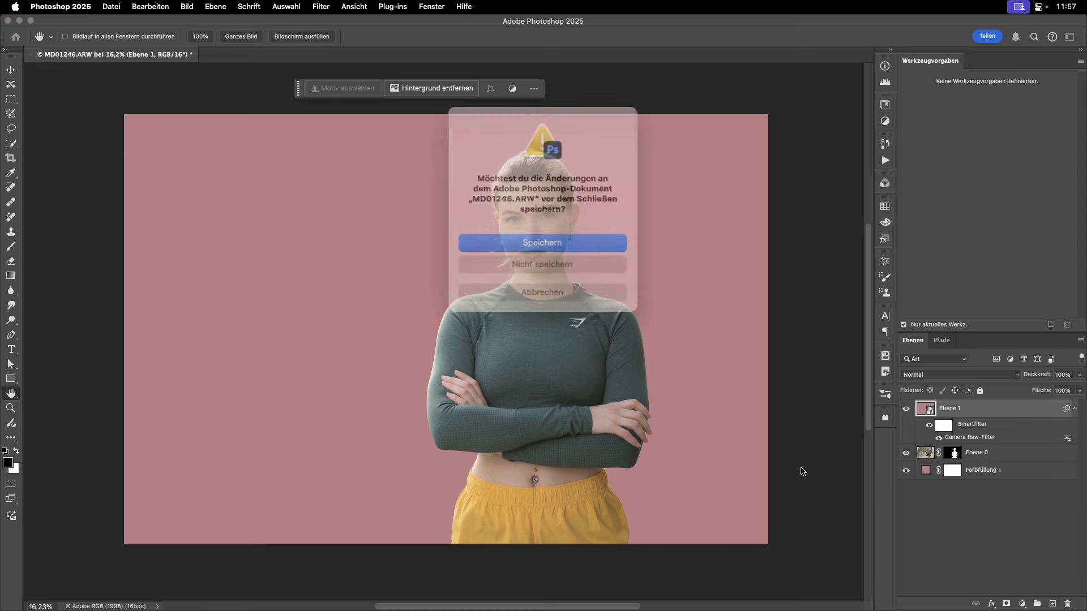
left_click(532, 259)
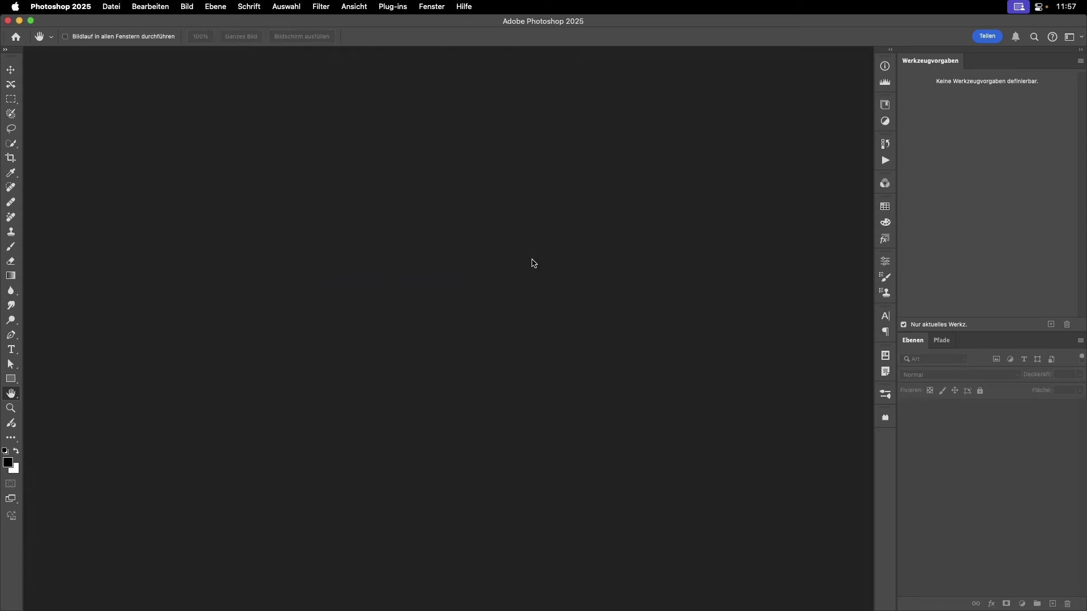
key("super+Tab")
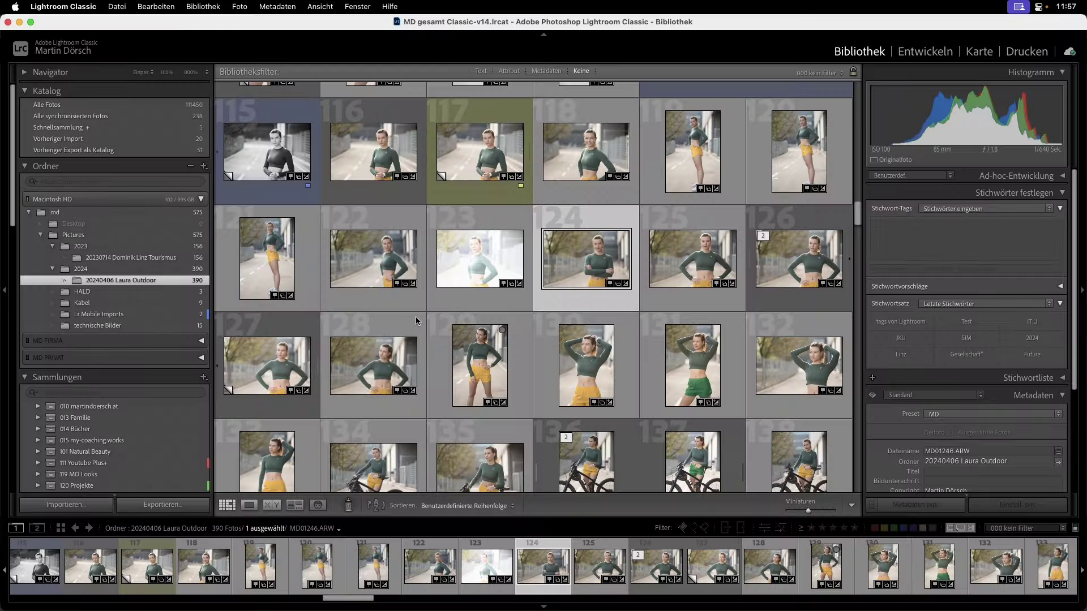
left_click(473, 261)
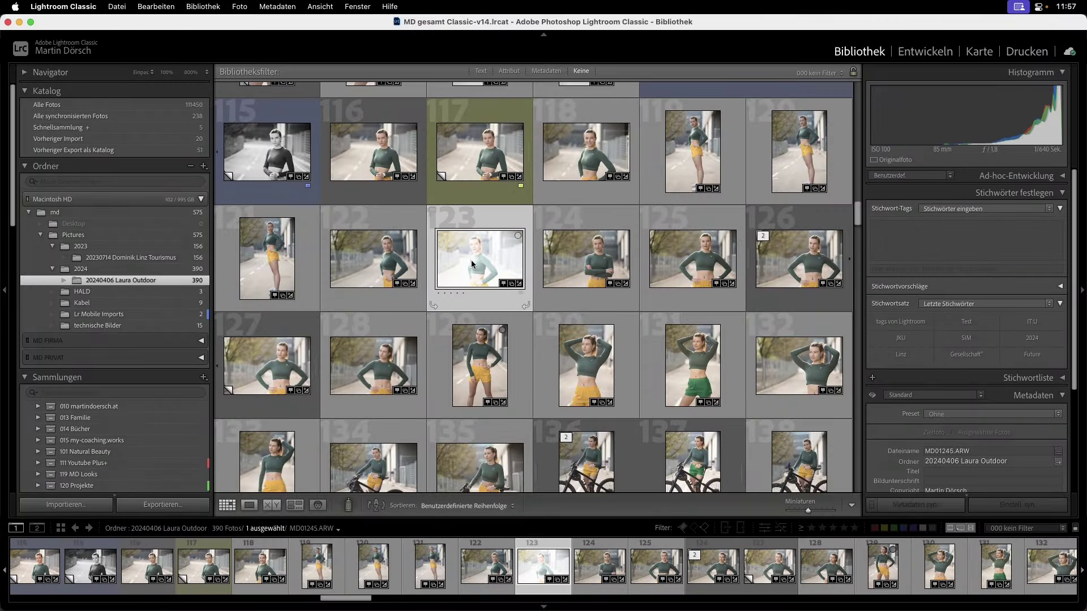
key("d")
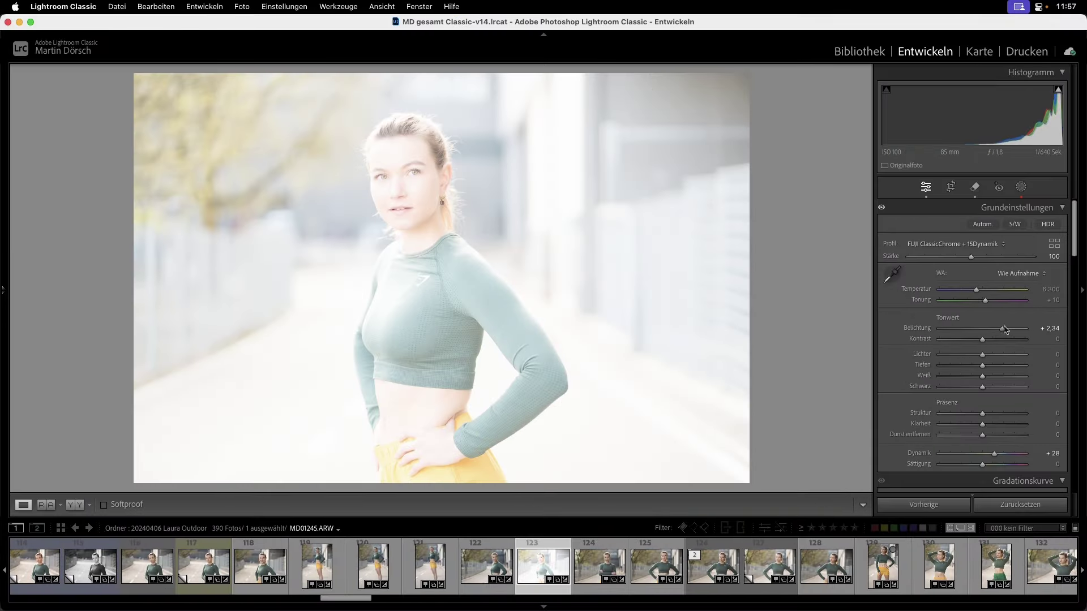
double_click(1003, 328)
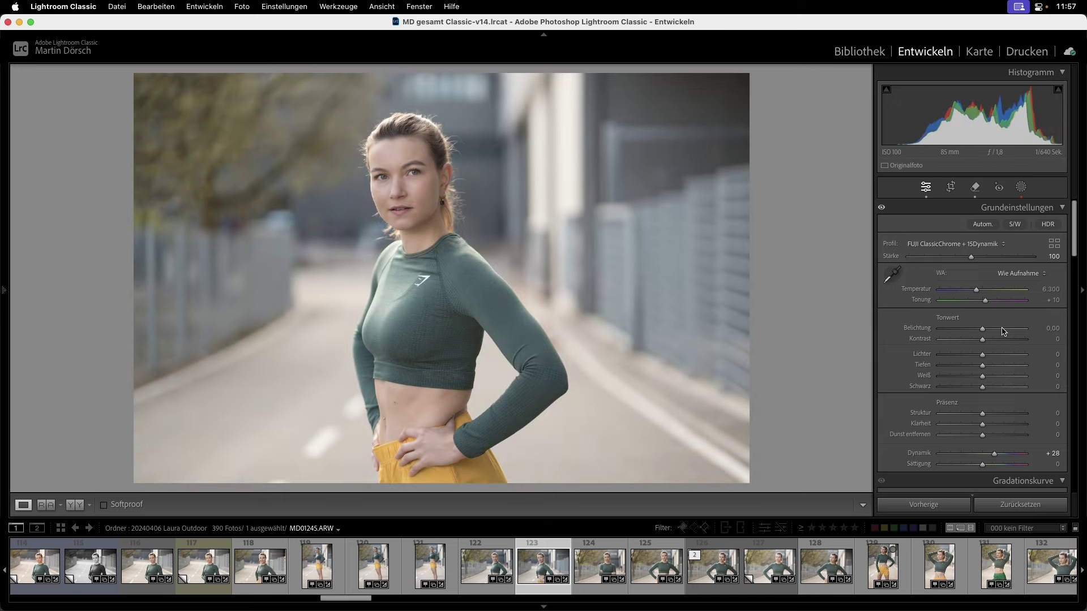
Zoom in around the hand to compare before and after, then reveal the left panel
left_click(453, 451)
key("backslash")
key("backslash")
left_click_drag(453, 451, 473, 432)
left_click(475, 434)
left_click(5, 290)
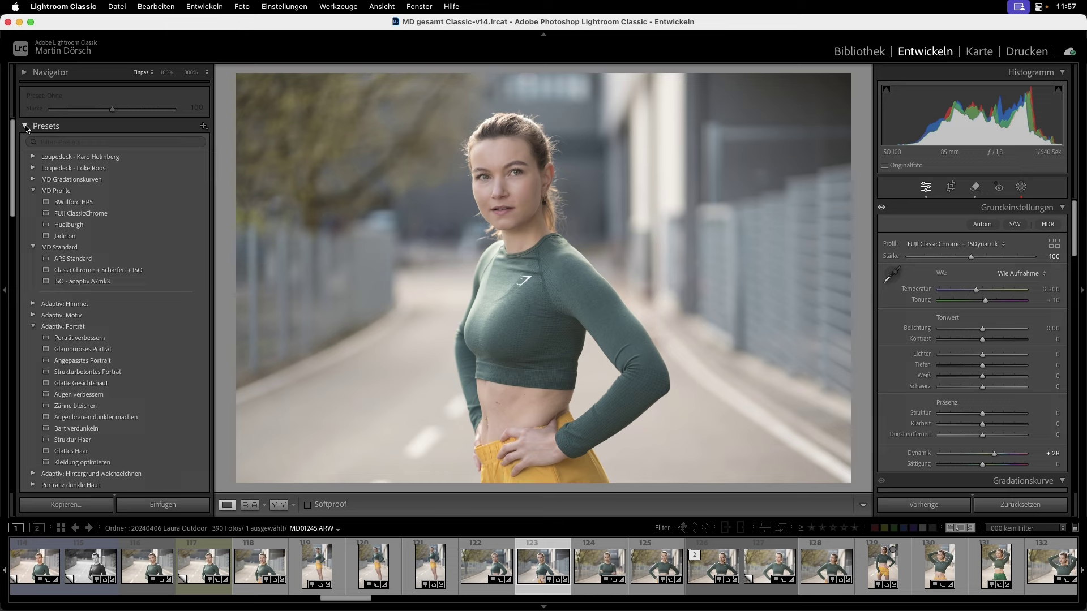
Collapse Presets and Collections, expand the History panel, and toggle the before view
left_click(39, 126)
left_click(25, 178)
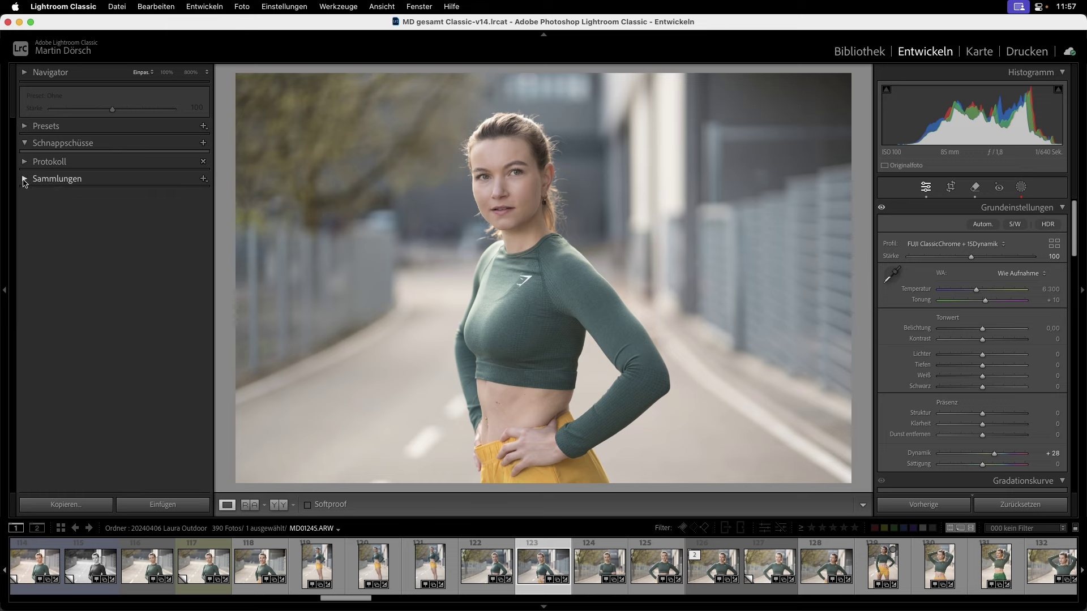
left_click(50, 163)
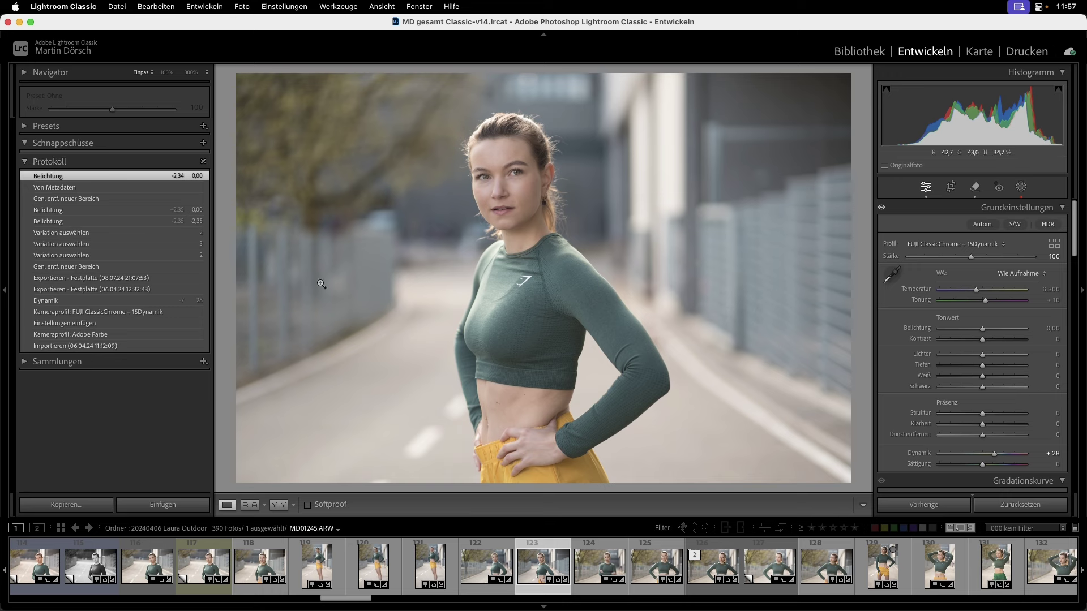
key("backslash")
key("backslash")
key("backslash")
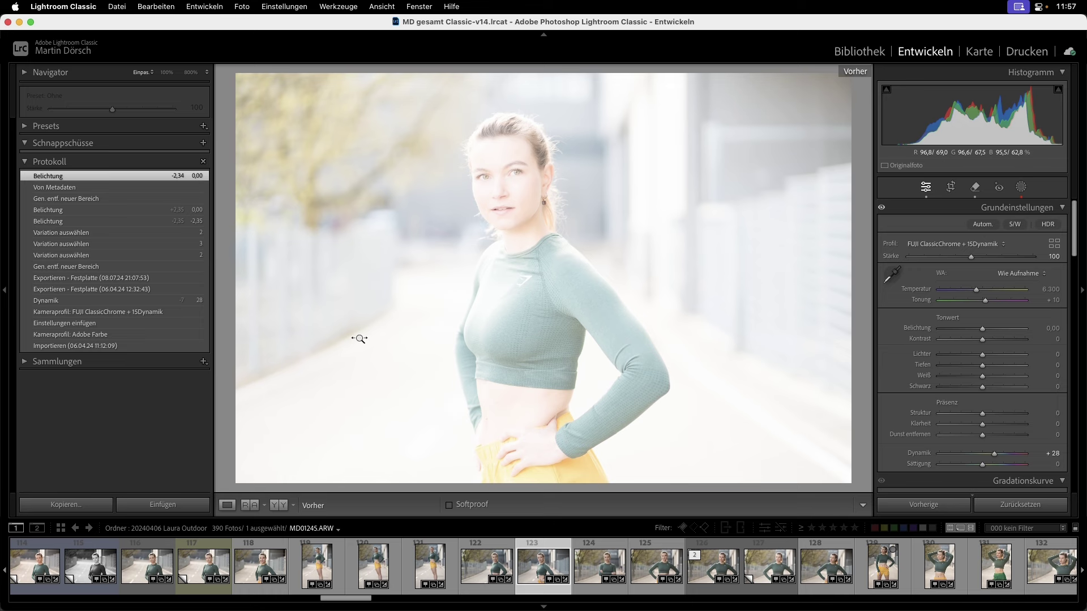
key("backslash")
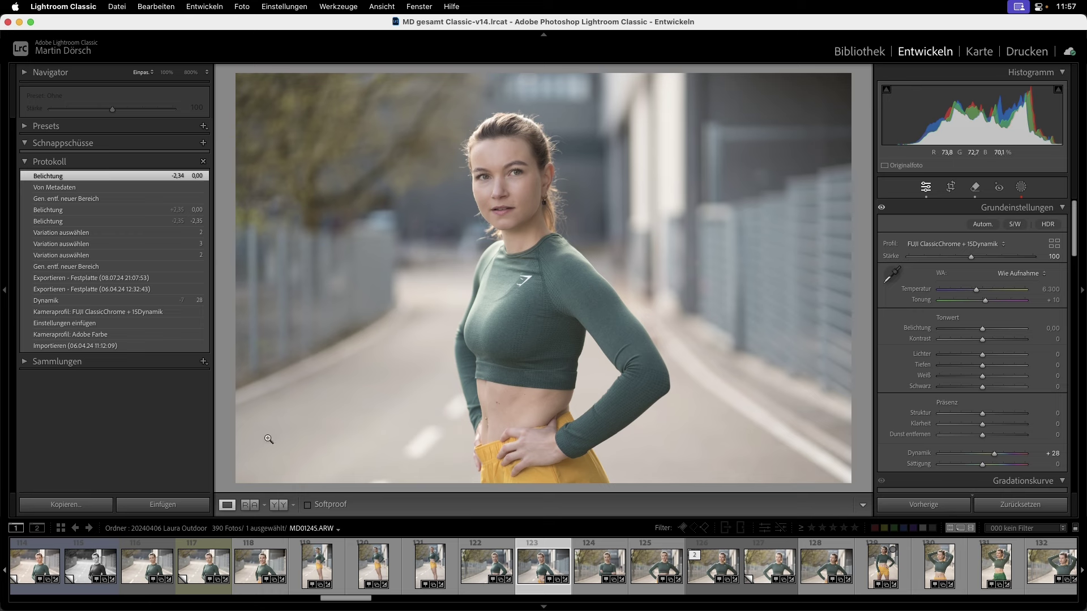
In side-by-side Before/After, set the Before image from several history states, then return to Loupe
left_click(279, 505)
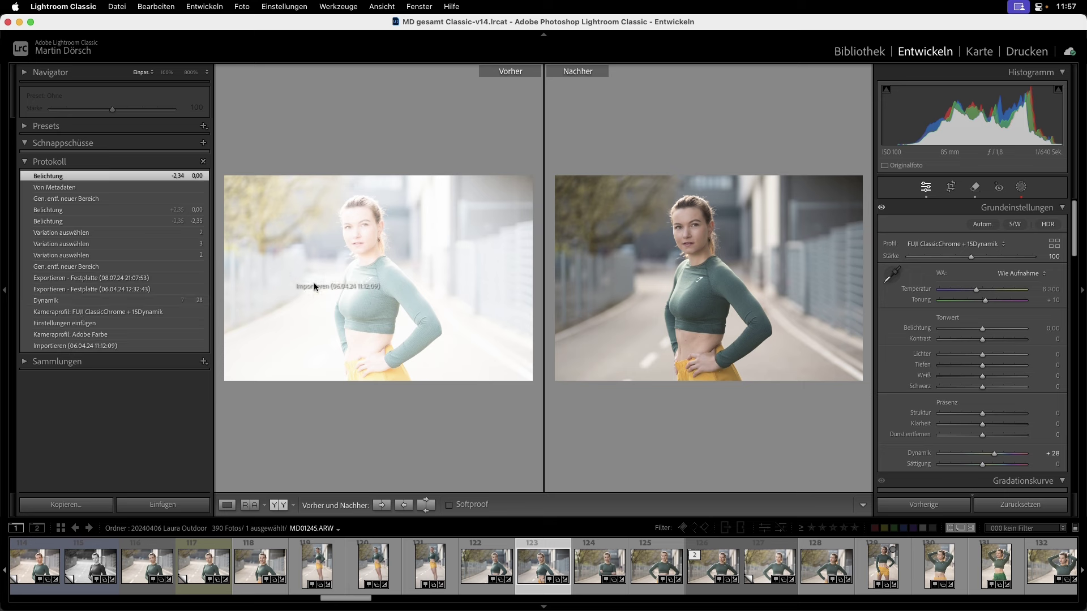
left_click_drag(80, 347, 316, 286)
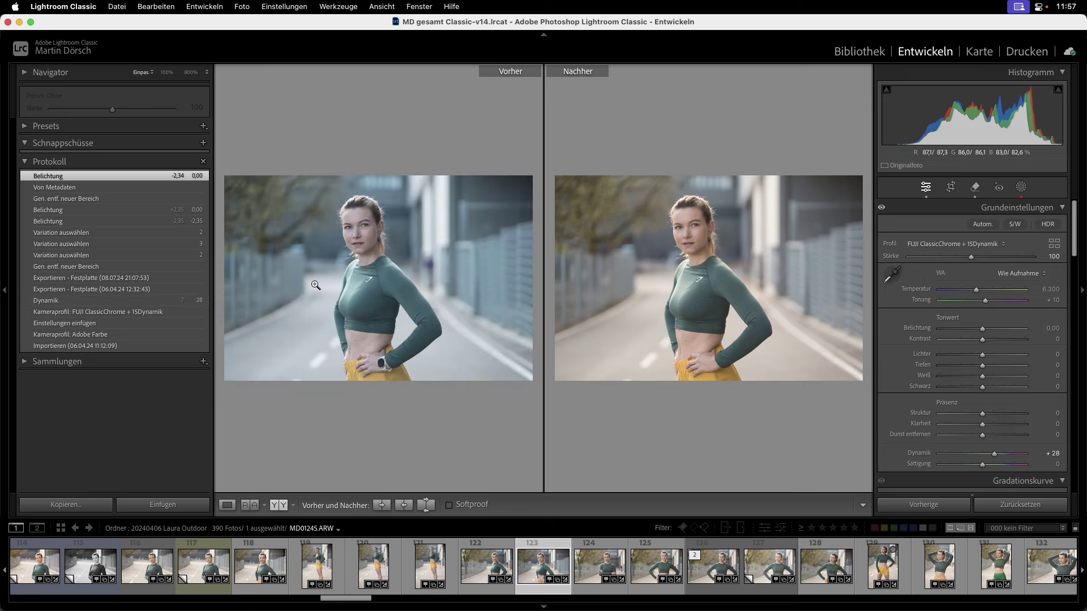
left_click_drag(82, 210, 355, 255)
left_click(66, 210)
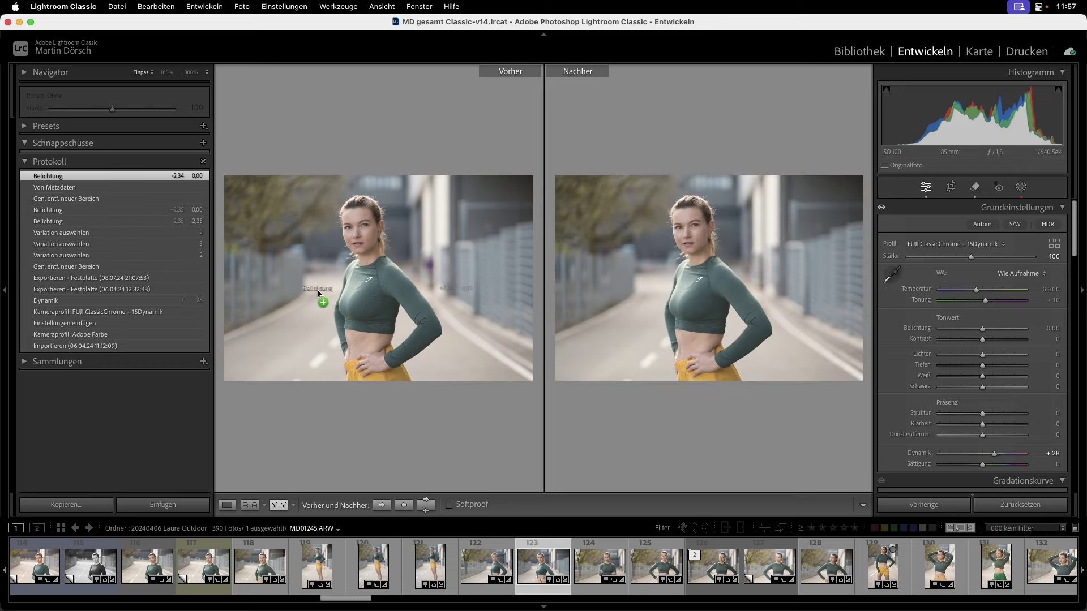
left_click_drag(57, 233, 295, 305)
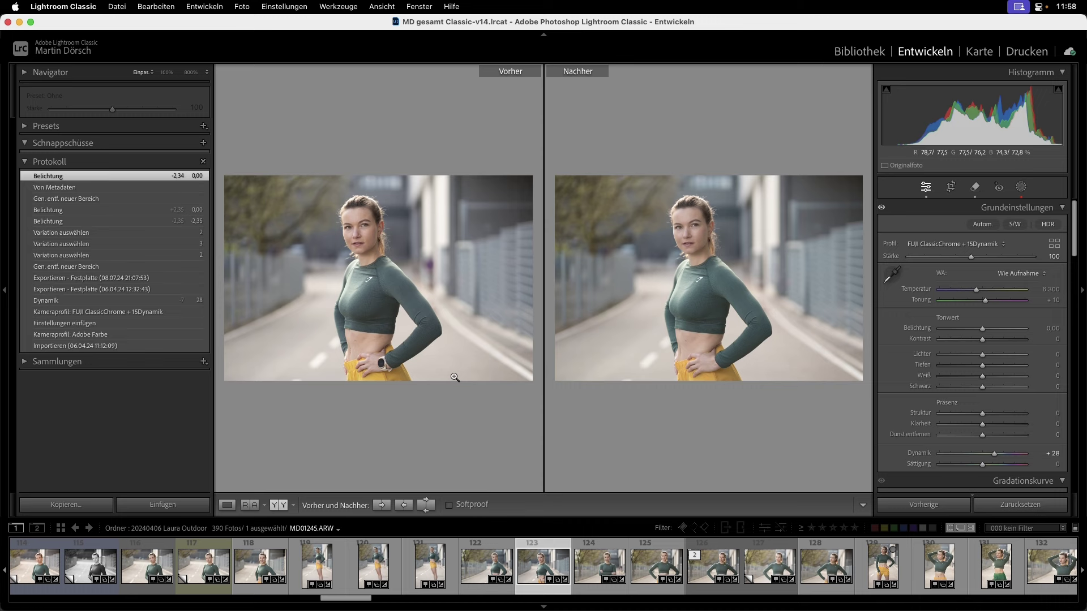
key("y")
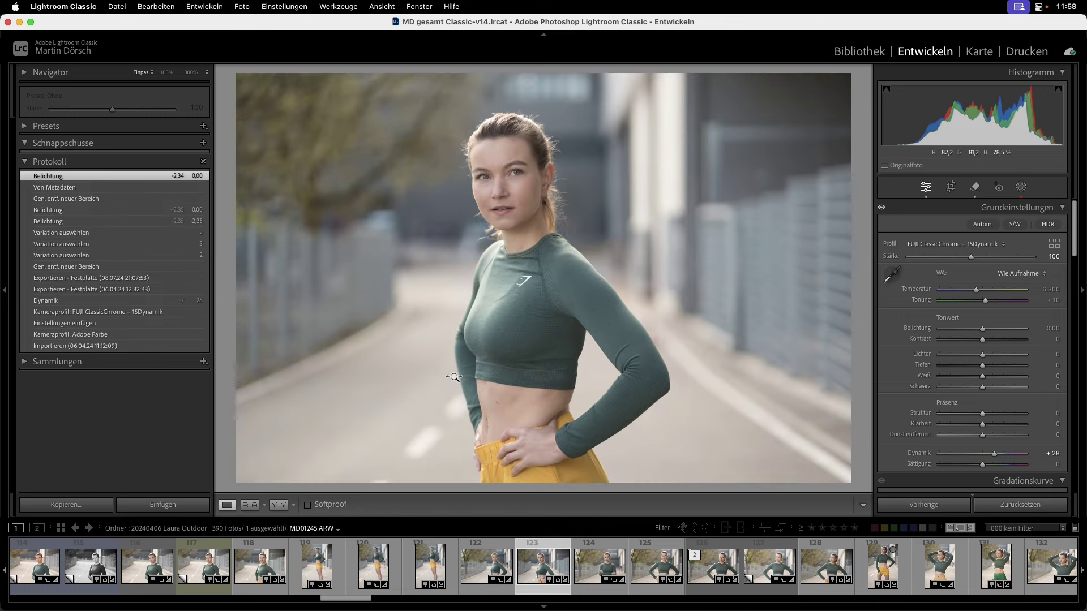
key("backslash")
key("backslash")
key("backslash")
key("backslash")
key("backslash")
key("backslash")
Copy the Exportieren history step's settings to Before, then show the develop Presets list
right_click(56, 291)
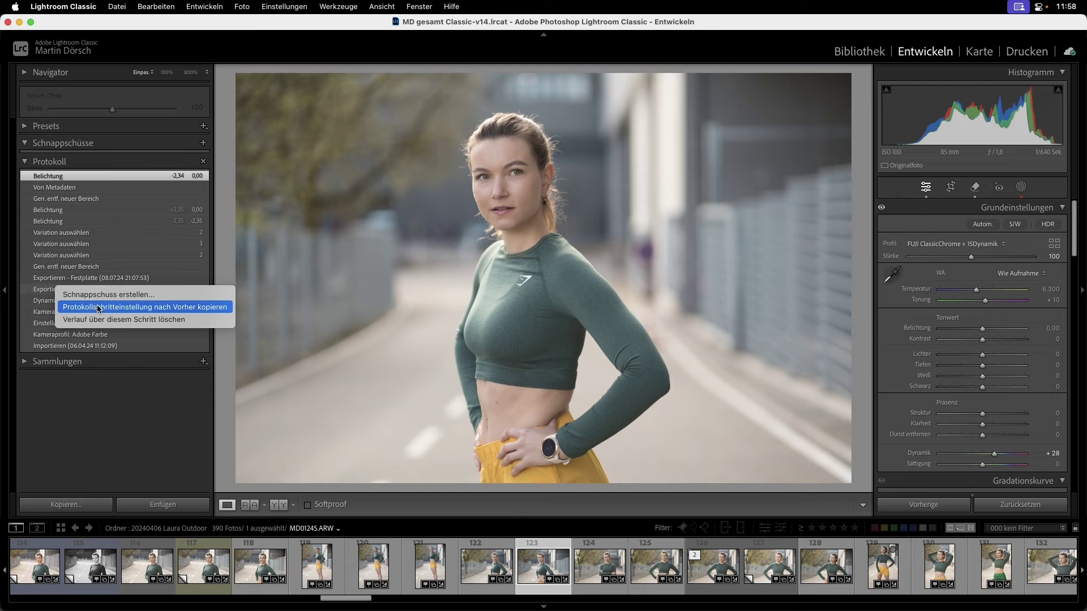
left_click(98, 308)
key("g")
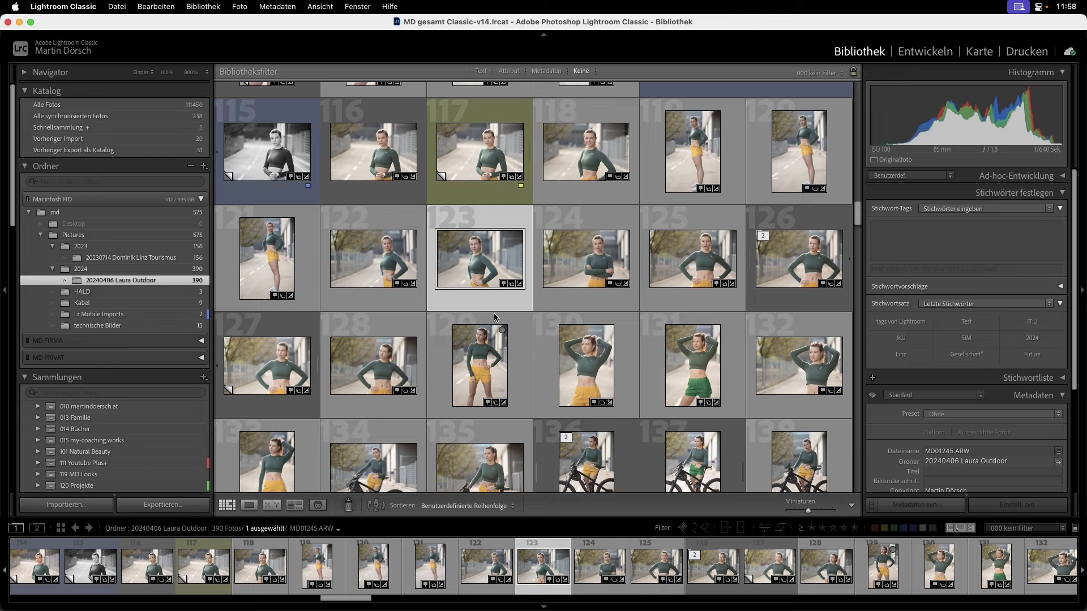
key("d")
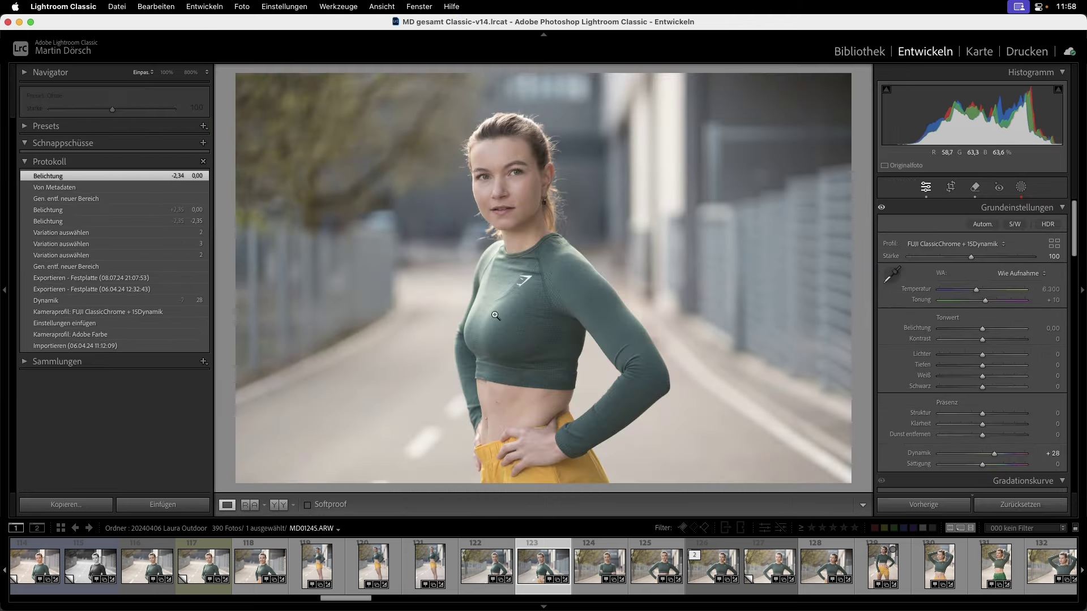
left_click(25, 126)
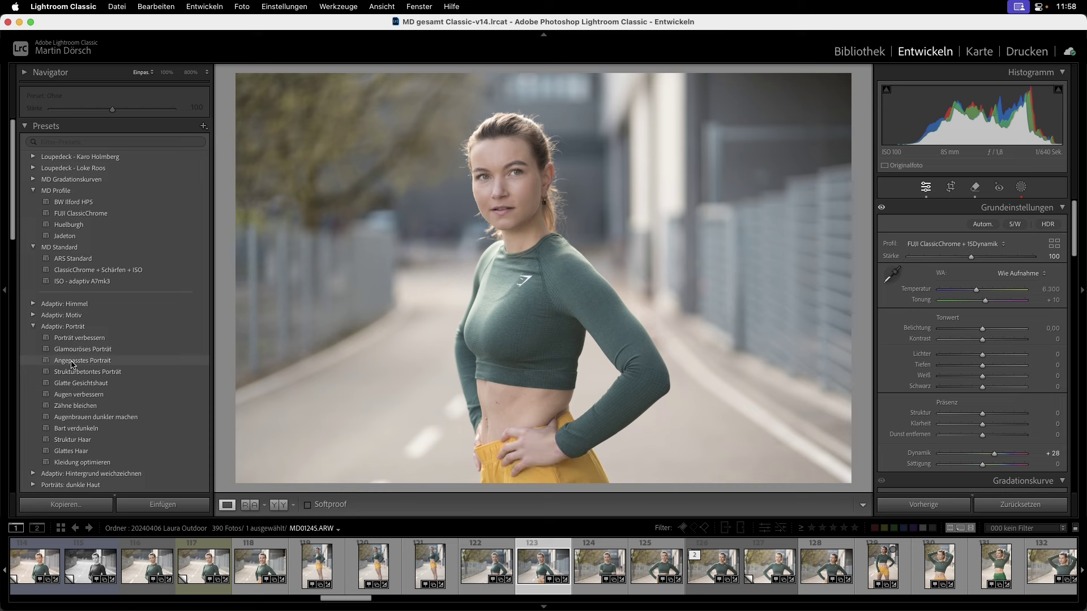
Begin a develop preset with Maskieren and Haut ticked, cancel it, and return to the Library grid
left_click(204, 126)
left_click(214, 138)
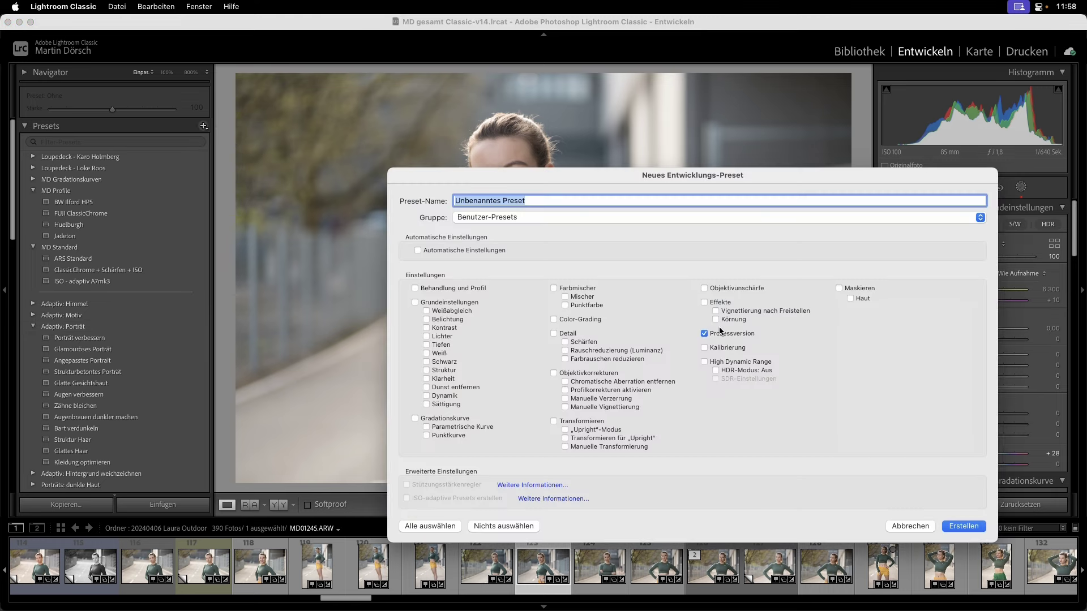
left_click(856, 290)
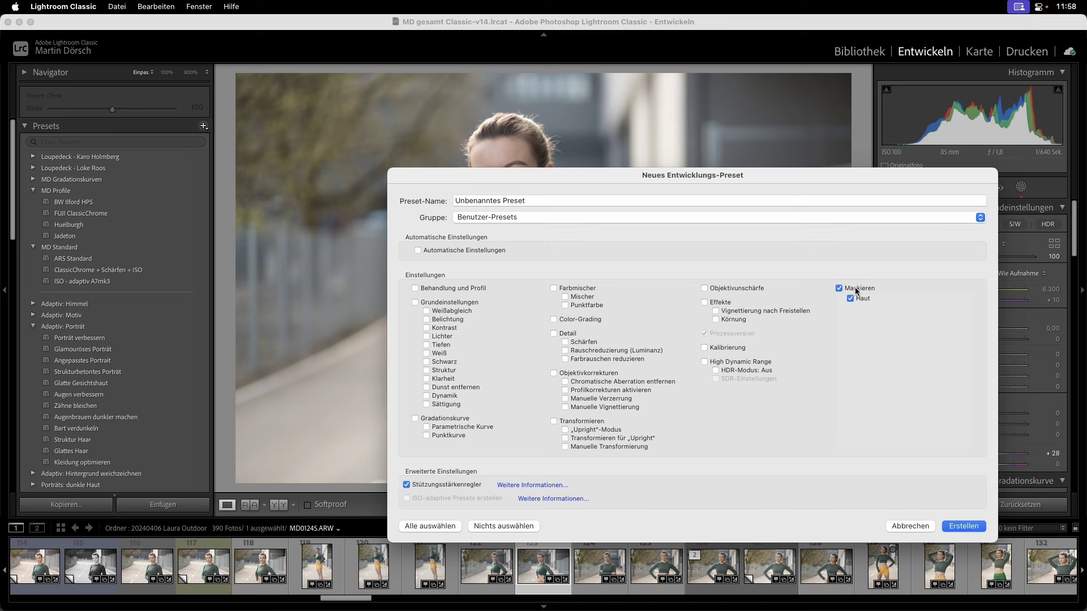
left_click(918, 526)
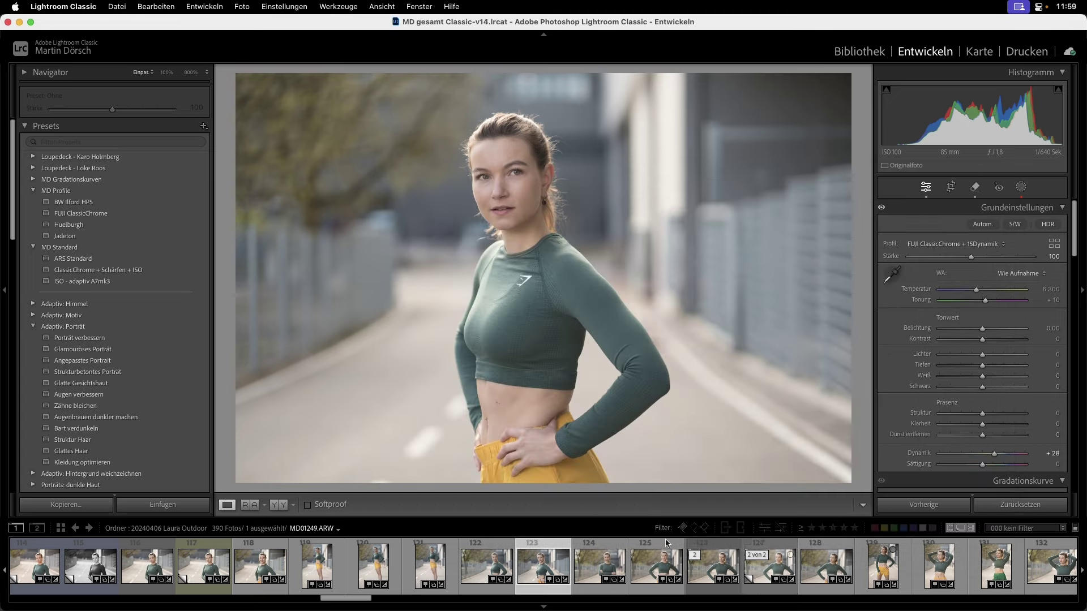
key("g")
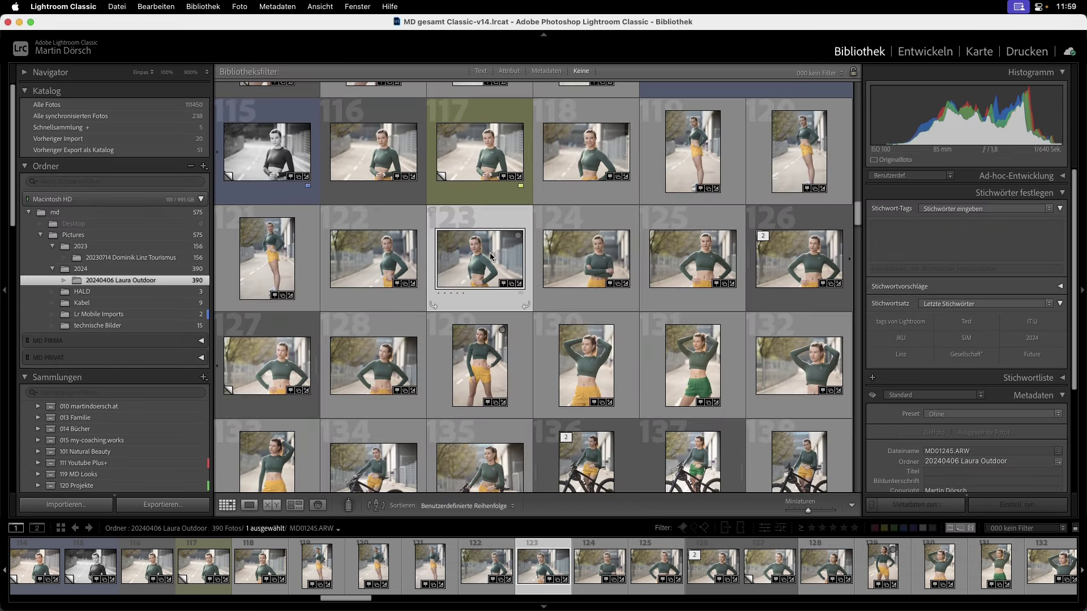